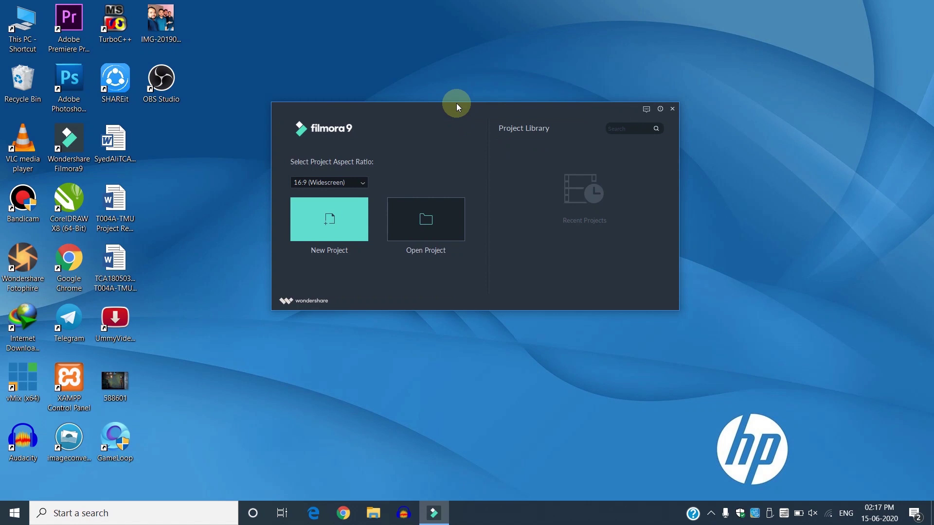
Step: Choose 16:9 (Widescreen) as the project aspect ratio in the start window
{"action": "right_click", "coordinate": [454, 75]}
{"action": "left_click", "coordinate": [497, 131]}
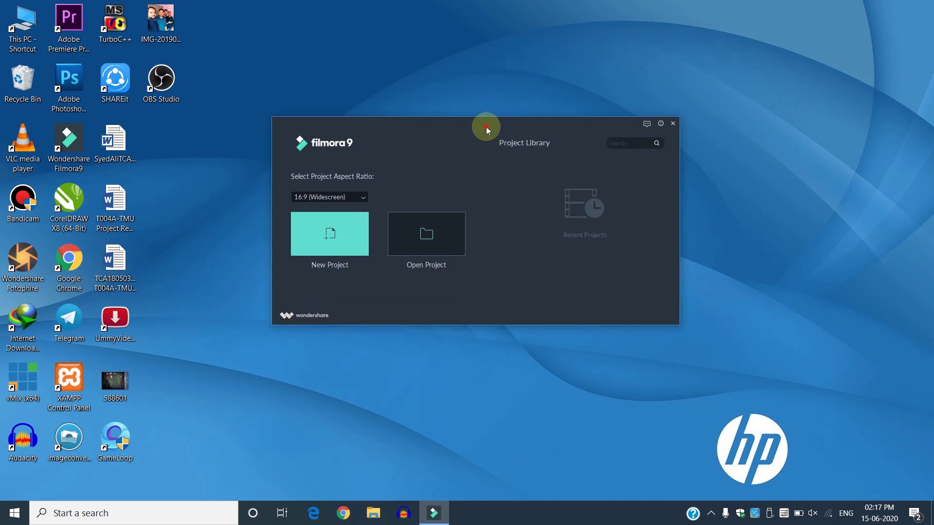
{"action": "left_click_drag", "start_coordinate": [486, 128], "coordinate": [486, 108]}
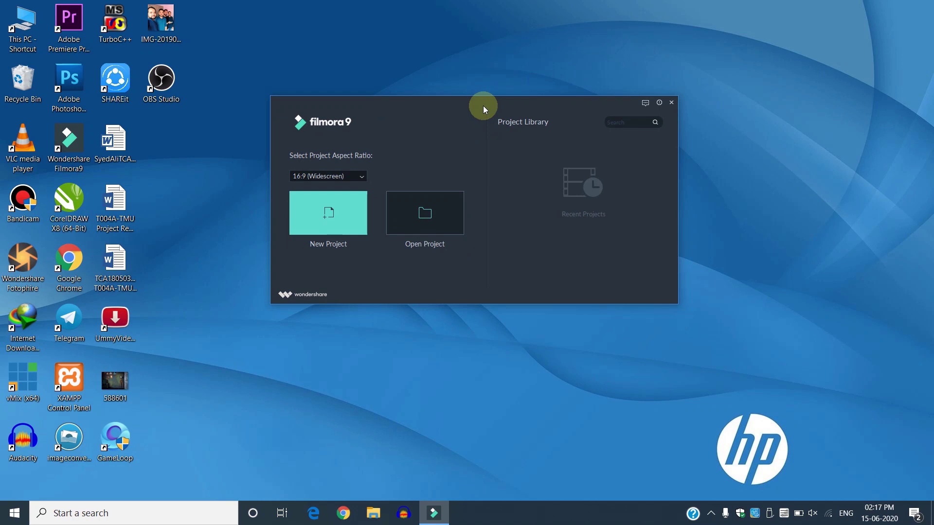
{"action": "left_click", "coordinate": [359, 176]}
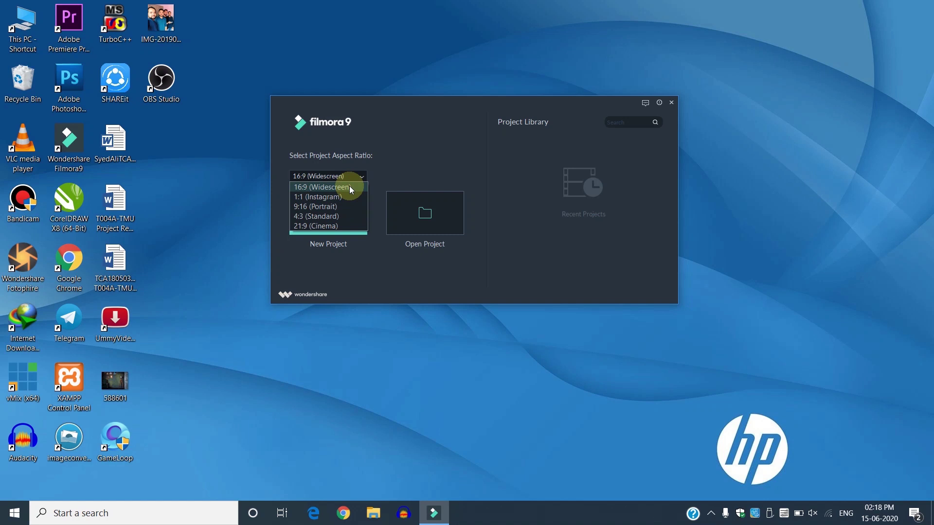
{"action": "left_click", "coordinate": [353, 188]}
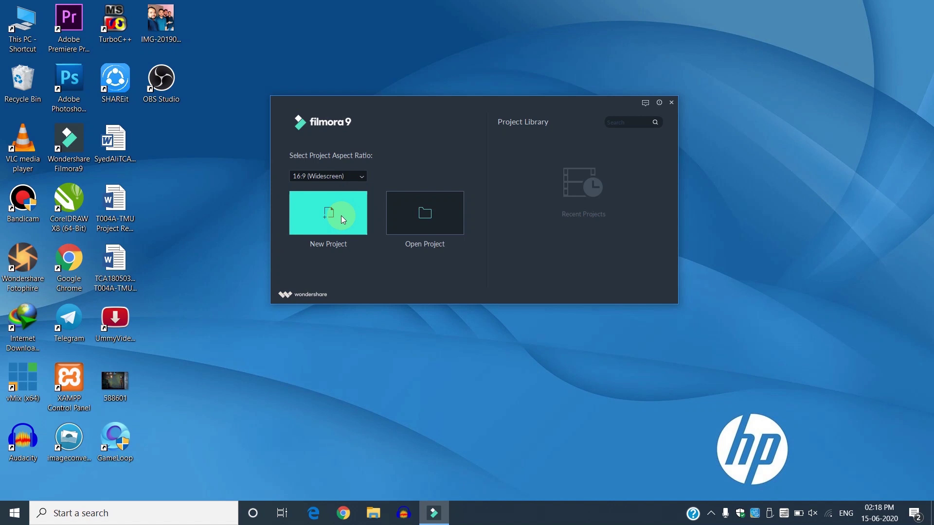
{"action": "left_click", "coordinate": [430, 216]}
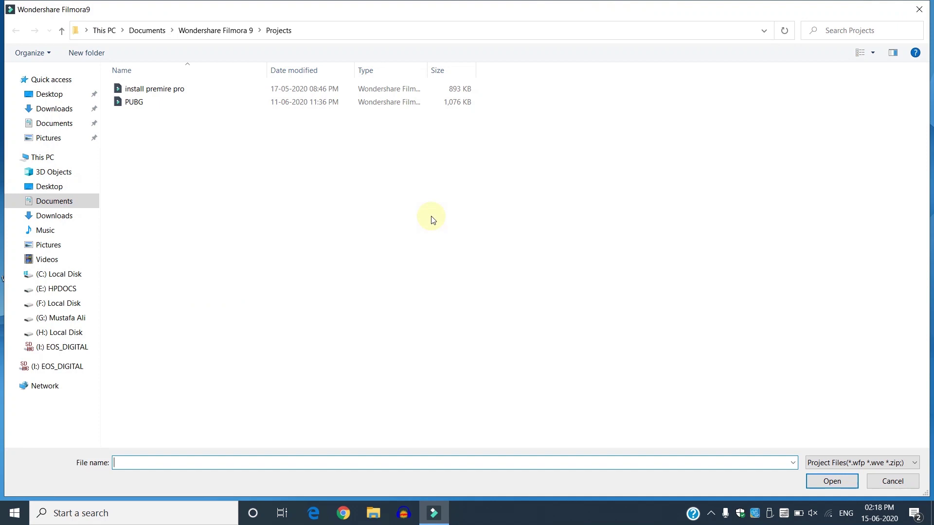
{"action": "left_click", "coordinate": [404, 103]}
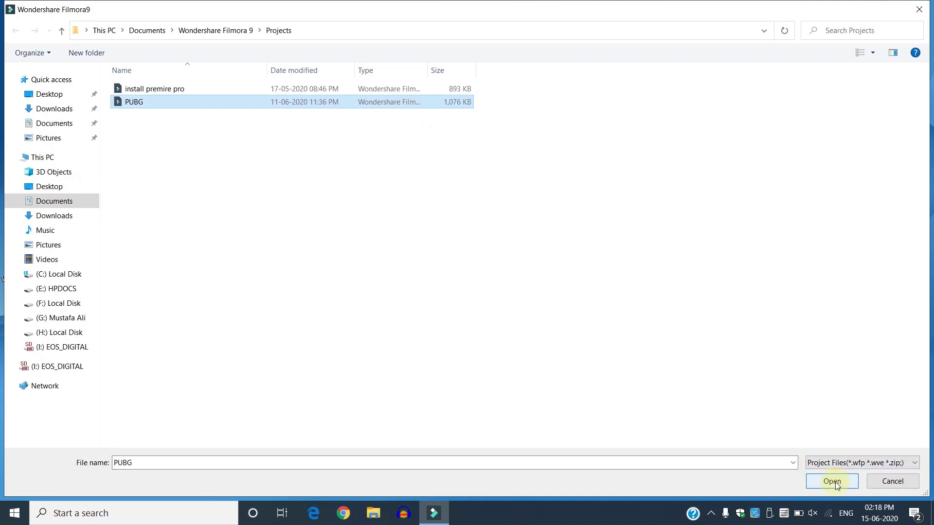
{"action": "left_click", "coordinate": [876, 480]}
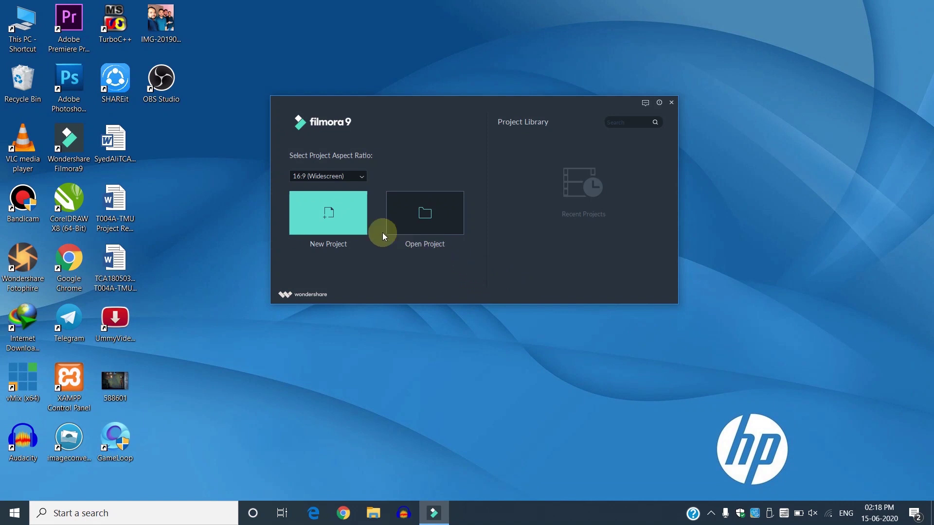
Step: Create a new project with the chosen aspect ratio
{"action": "left_click", "coordinate": [351, 215]}
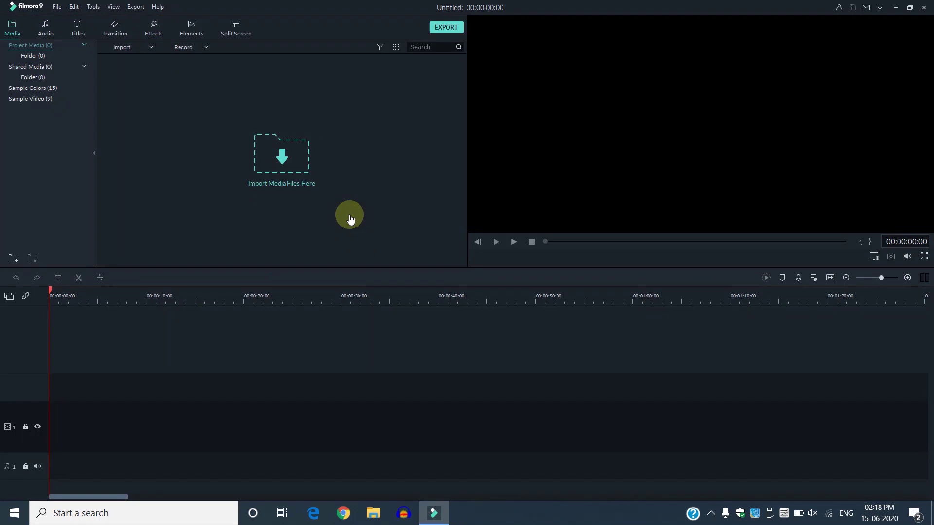
{"action": "key", "text": "XF86MonBrightnessUp"}
{"action": "key", "text": "XF86MonBrightnessUp"}
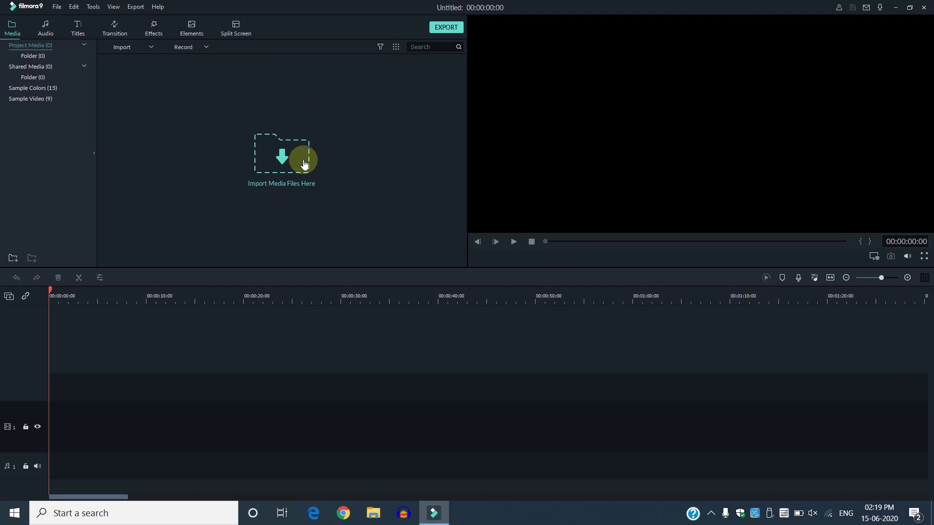
{"action": "left_click", "coordinate": [268, 157]}
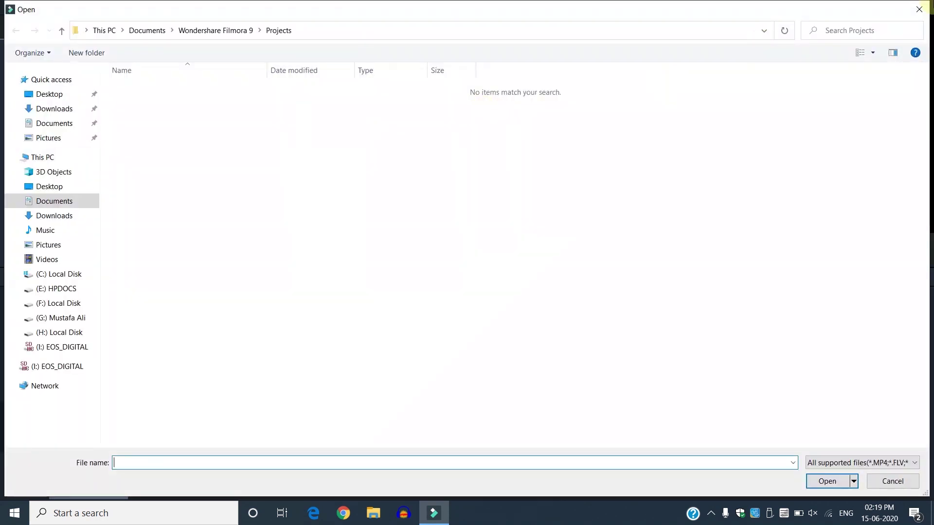
{"action": "left_click", "coordinate": [921, 9]}
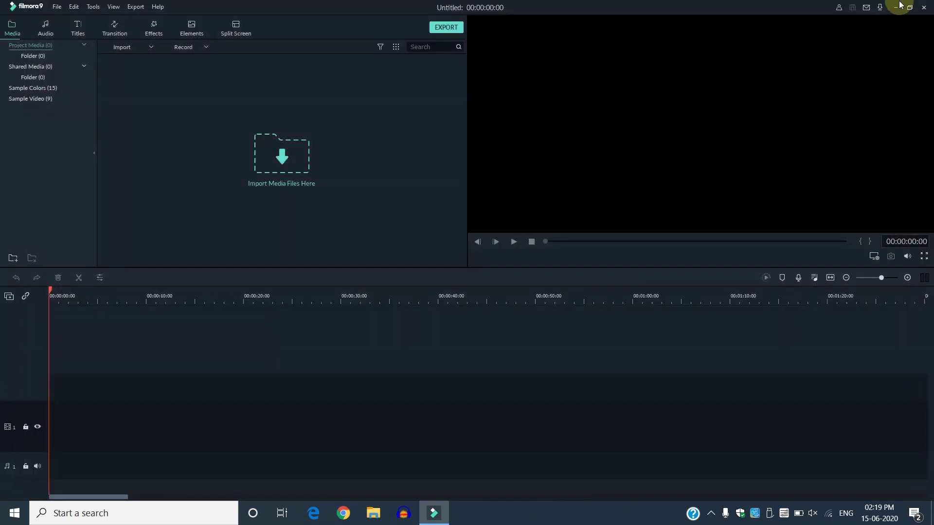
{"action": "left_click", "coordinate": [14, 31]}
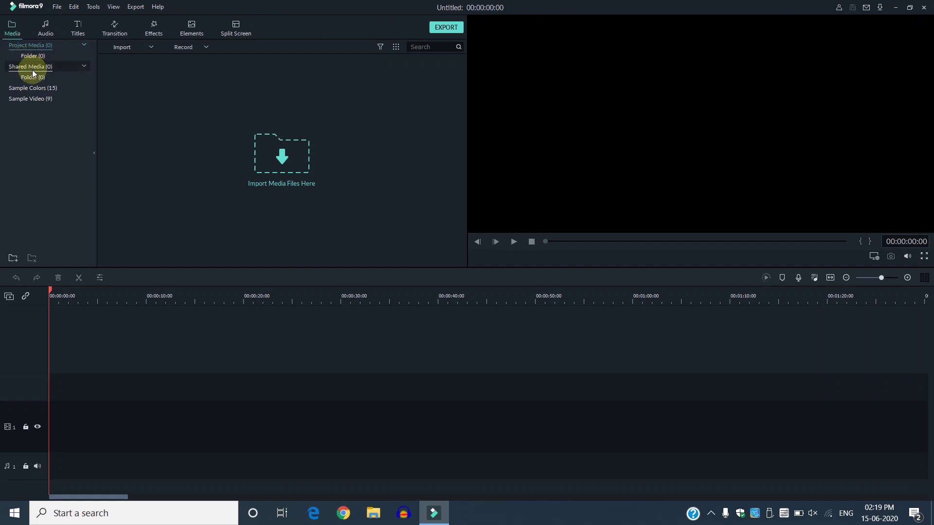
Step: Examine the Sample Colors collection, selecting the Green, Checkerboard and White swatches and previewing Red
{"action": "left_click", "coordinate": [34, 90]}
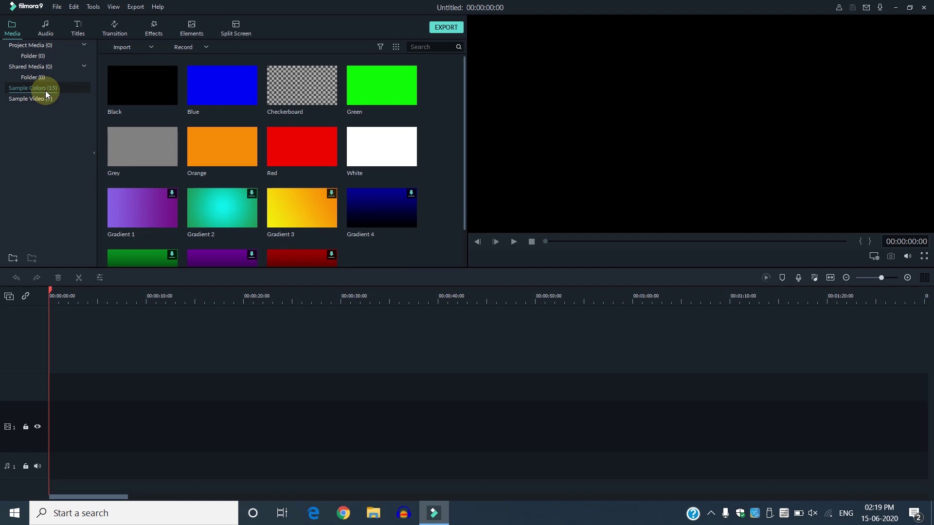
{"action": "left_click", "coordinate": [399, 94]}
{"action": "left_click", "coordinate": [306, 93]}
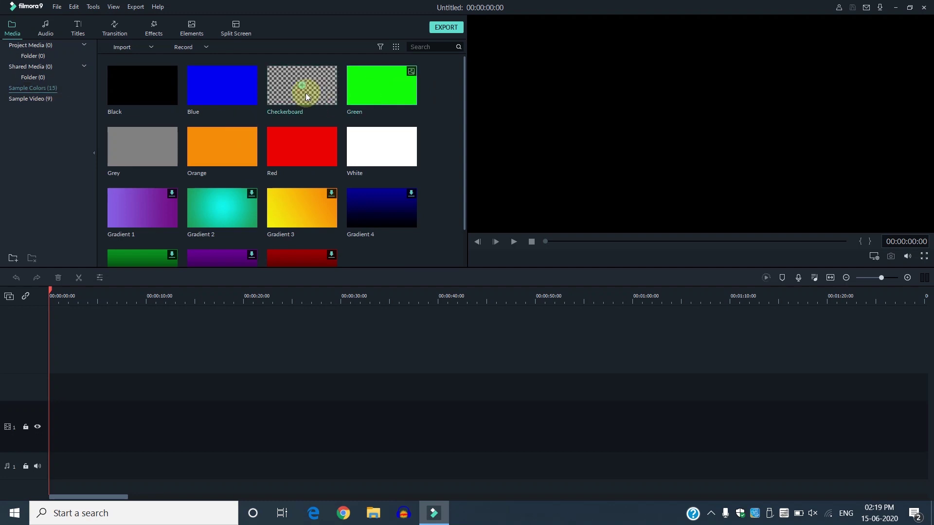
{"action": "left_click", "coordinate": [357, 154]}
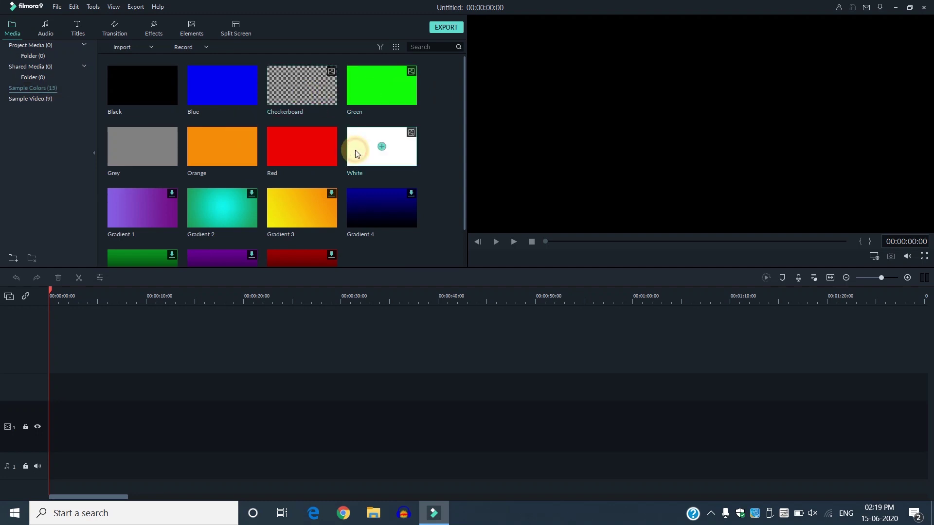
{"action": "left_click", "coordinate": [319, 156]}
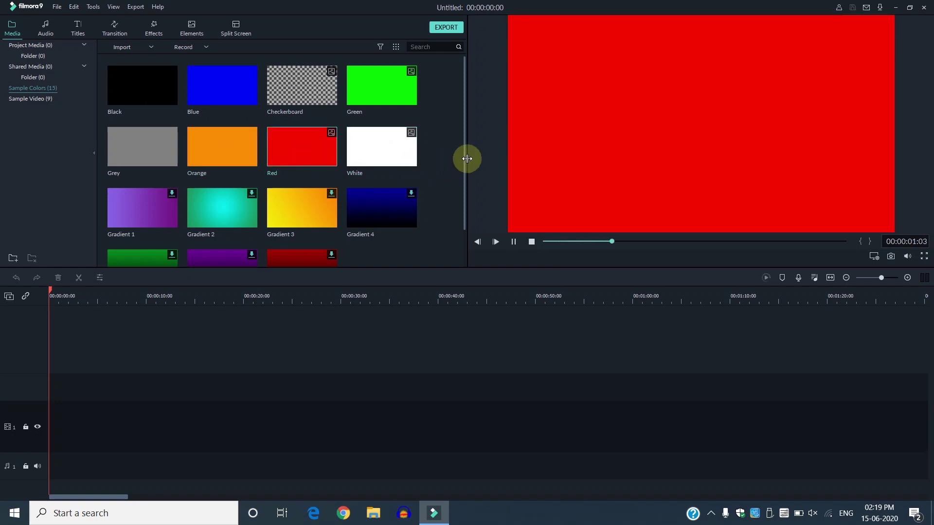
{"action": "left_click_drag", "start_coordinate": [465, 159], "coordinate": [459, 115]}
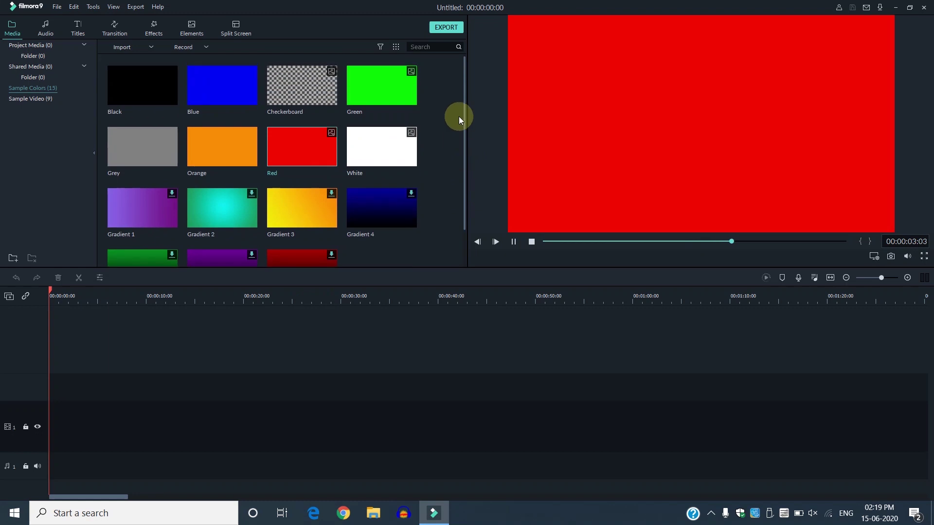
{"action": "left_click", "coordinate": [37, 88]}
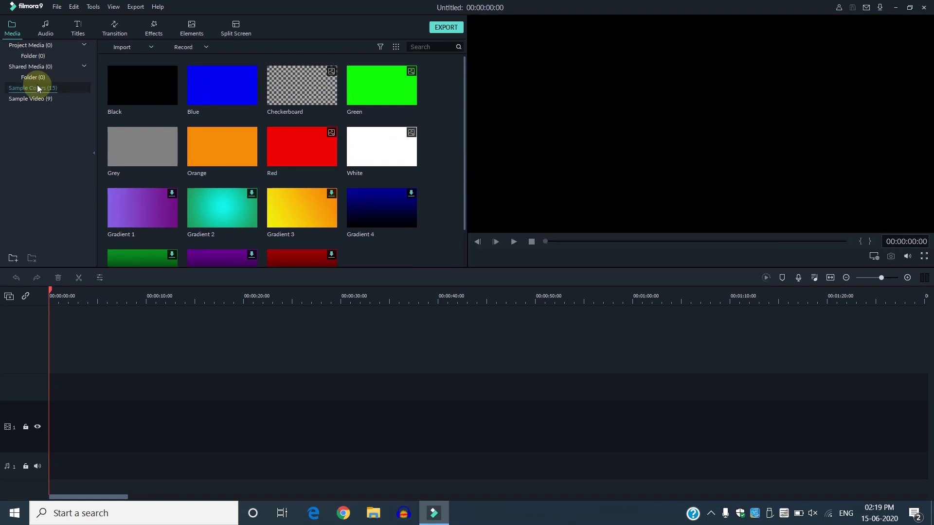
Step: Add the Countdown 1 clip from the Sample Video collection to the timeline
{"action": "left_click", "coordinate": [38, 99]}
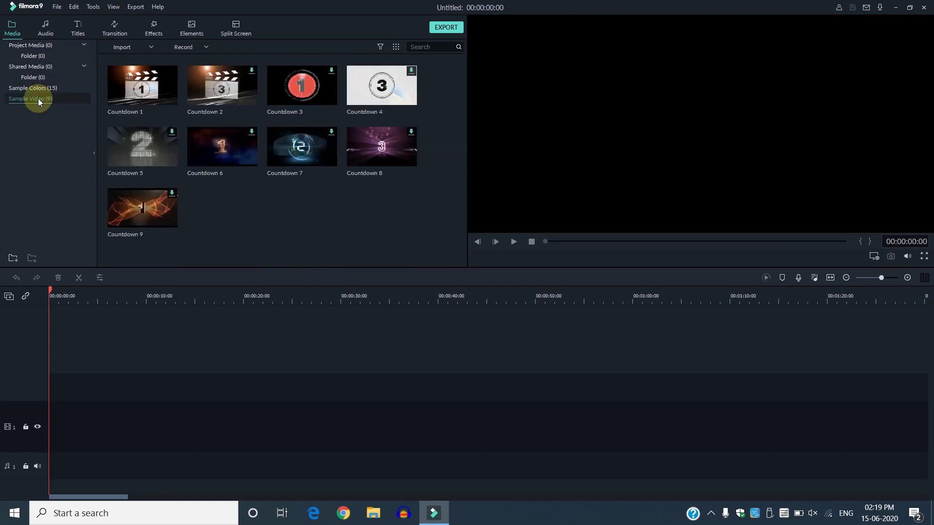
{"action": "left_click", "coordinate": [146, 89]}
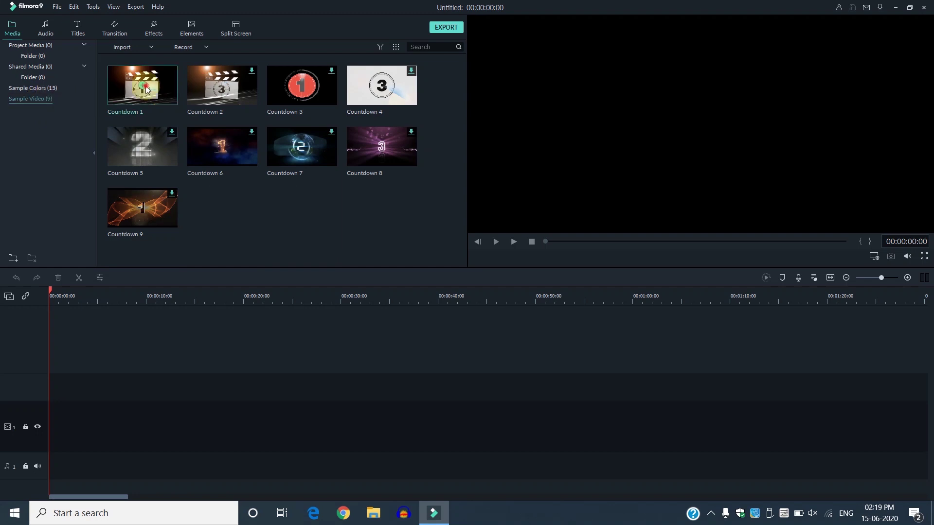
{"action": "left_click", "coordinate": [146, 89]}
{"action": "left_click", "coordinate": [483, 266]}
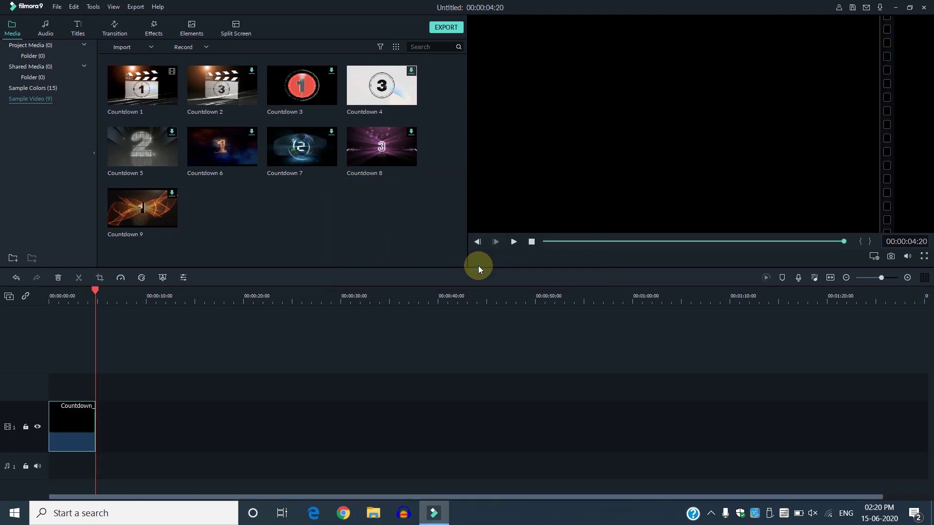
Step: Scrub the Countdown 1 clip back towards its start and delete it from the timeline
{"action": "left_click_drag", "start_coordinate": [95, 291], "coordinate": [49, 295]}
{"action": "key", "text": "space"}
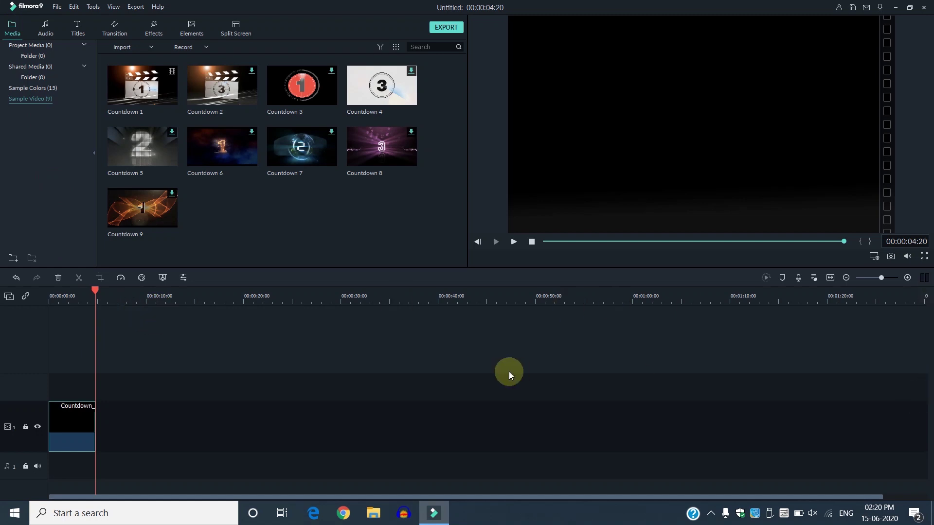
{"action": "left_click_drag", "start_coordinate": [80, 411], "coordinate": [139, 451]}
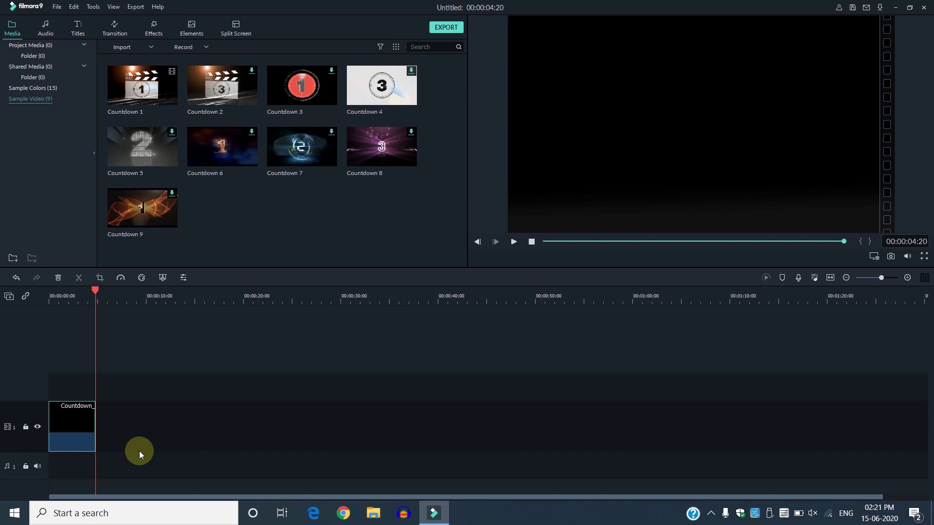
{"action": "left_click_drag", "start_coordinate": [75, 297], "coordinate": [54, 296]}
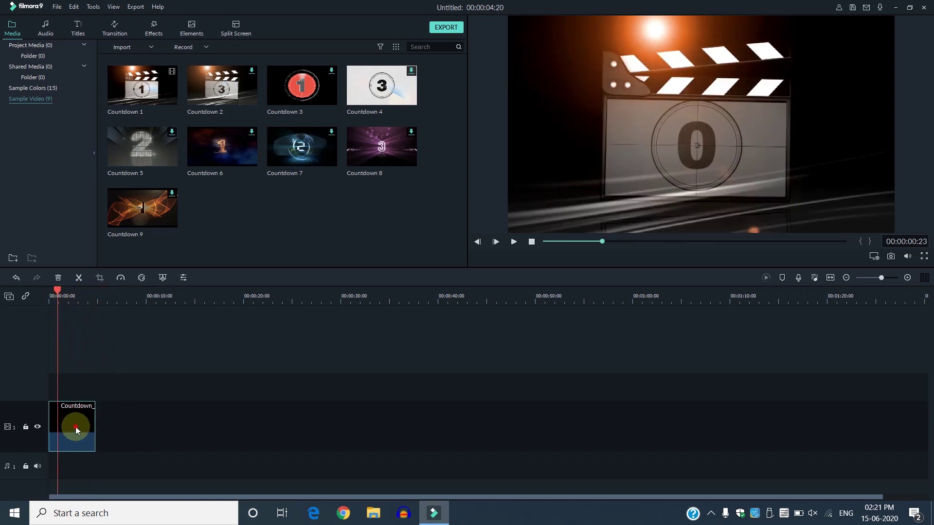
{"action": "key", "text": "Delete"}
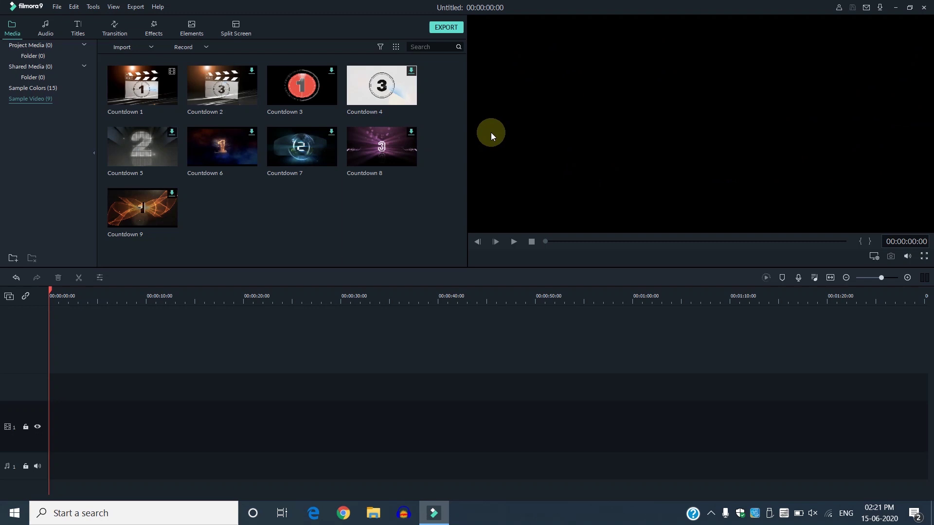
Step: Place the Countdown 1 sample video at the start of video track 1 and scrub the playhead to 00:00:03:17
{"action": "left_click_drag", "start_coordinate": [171, 99], "coordinate": [41, 419]}
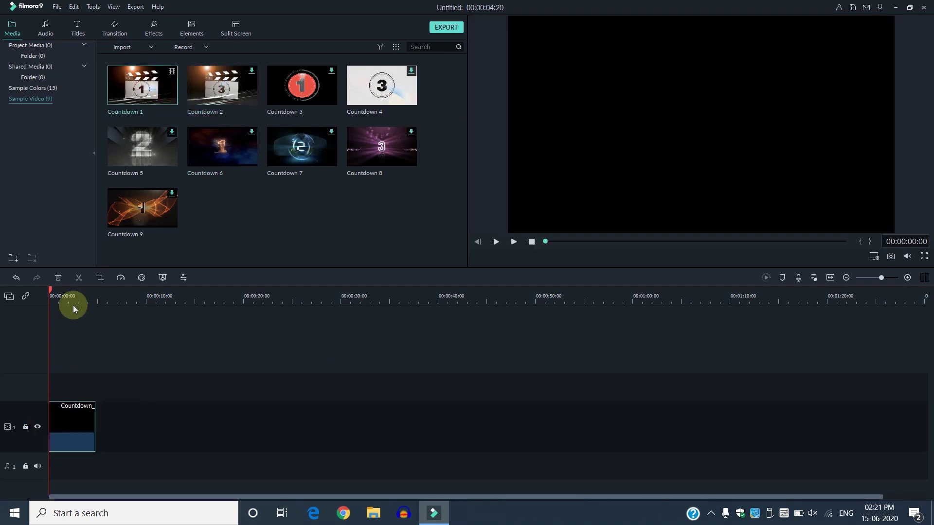
{"action": "left_click_drag", "start_coordinate": [49, 291], "coordinate": [85, 298]}
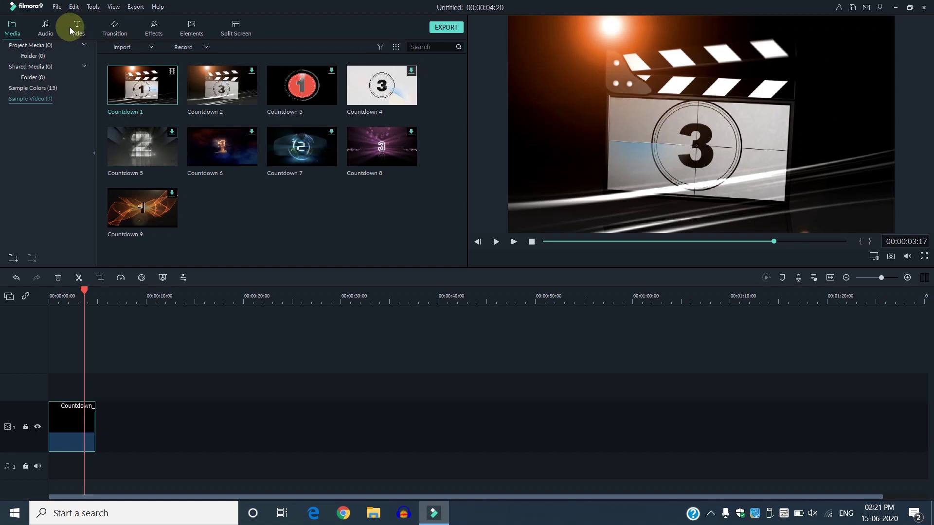
Step: Examine the available items in the Audio, Titles and Transition libraries
{"action": "left_click", "coordinate": [45, 32]}
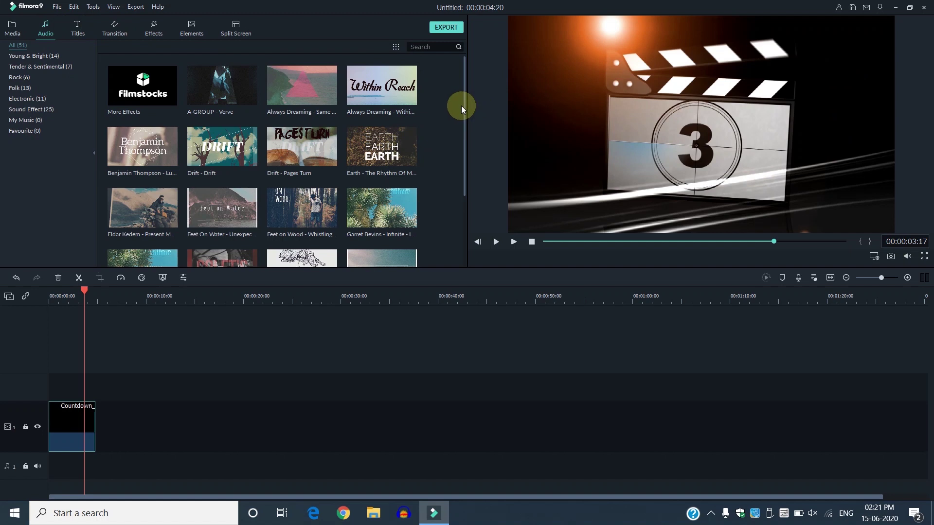
{"action": "left_click_drag", "start_coordinate": [465, 104], "coordinate": [464, 76]}
{"action": "left_click", "coordinate": [79, 34]}
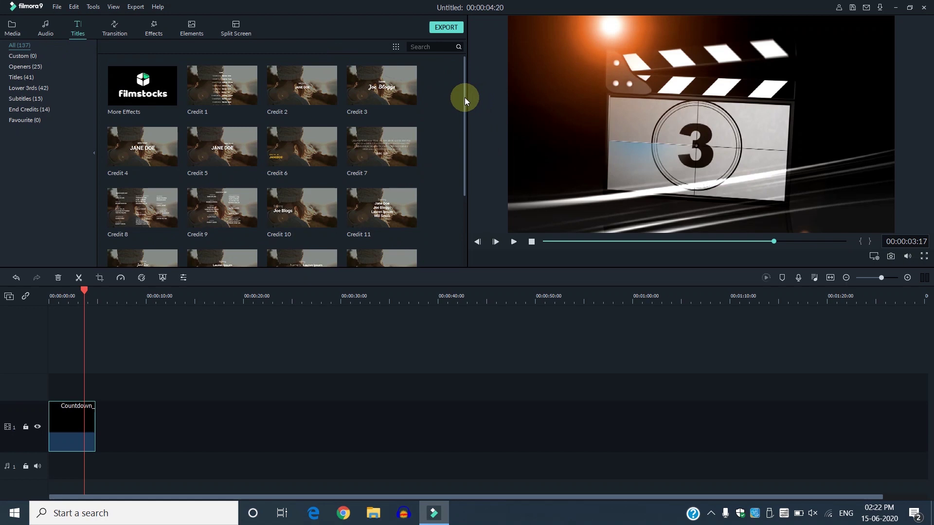
{"action": "mouse_move", "coordinate": [465, 97]}
{"action": "left_mouse_down"}
{"action": "mouse_move", "coordinate": [459, 252]}
{"action": "mouse_move", "coordinate": [462, 84]}
{"action": "left_mouse_up"}
{"action": "left_click", "coordinate": [107, 29]}
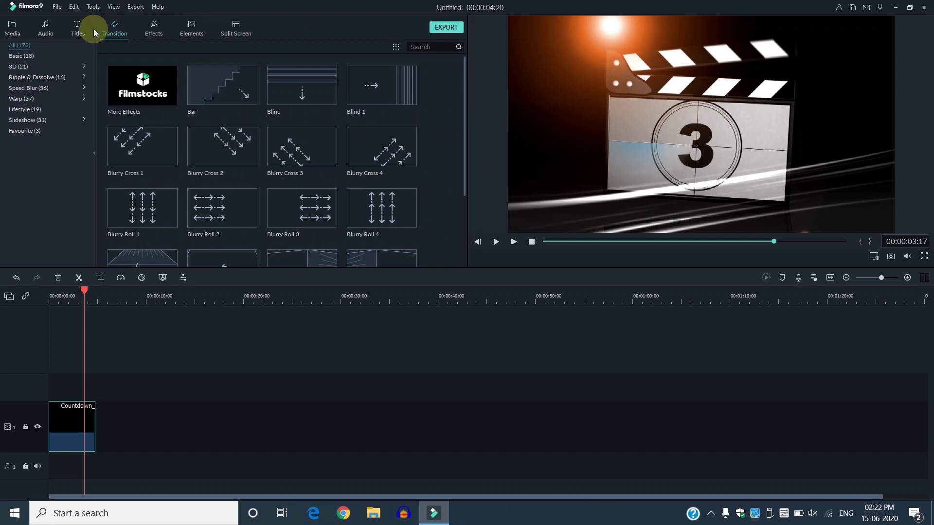
{"action": "mouse_move", "coordinate": [466, 125]}
{"action": "left_mouse_down"}
{"action": "mouse_move", "coordinate": [465, 258]}
{"action": "mouse_move", "coordinate": [460, 127]}
{"action": "left_mouse_up"}
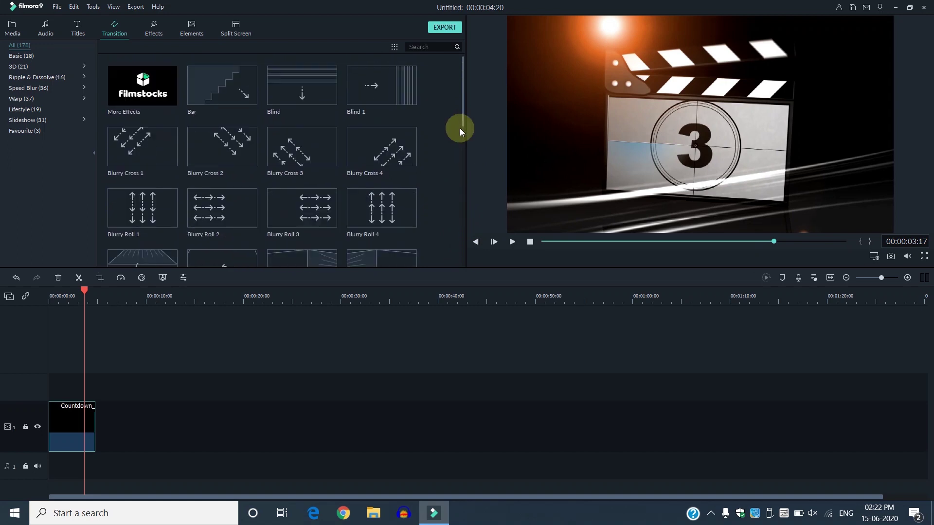
Step: Examine the Effects library and the Elements library, including the Tutorial Element Black 3 and 4 arrows
{"action": "left_click", "coordinate": [153, 32]}
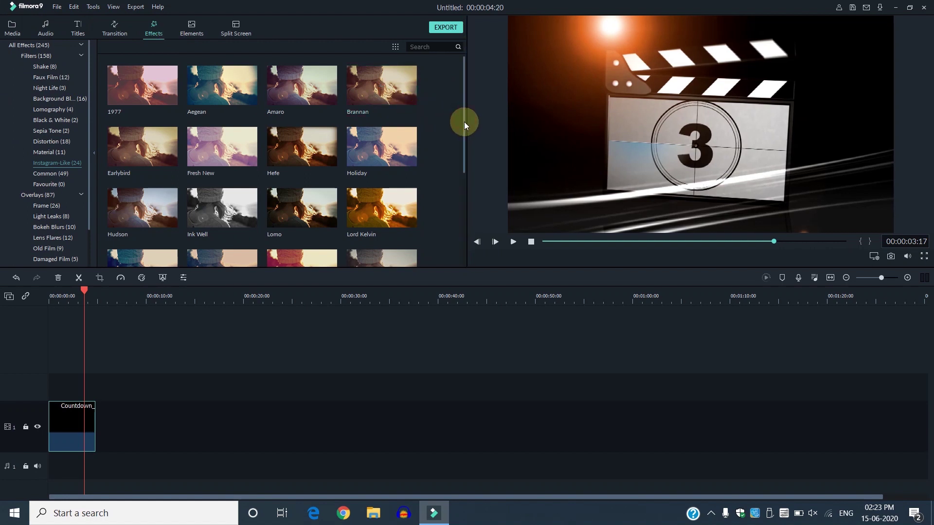
{"action": "left_click_drag", "start_coordinate": [463, 138], "coordinate": [463, 57]}
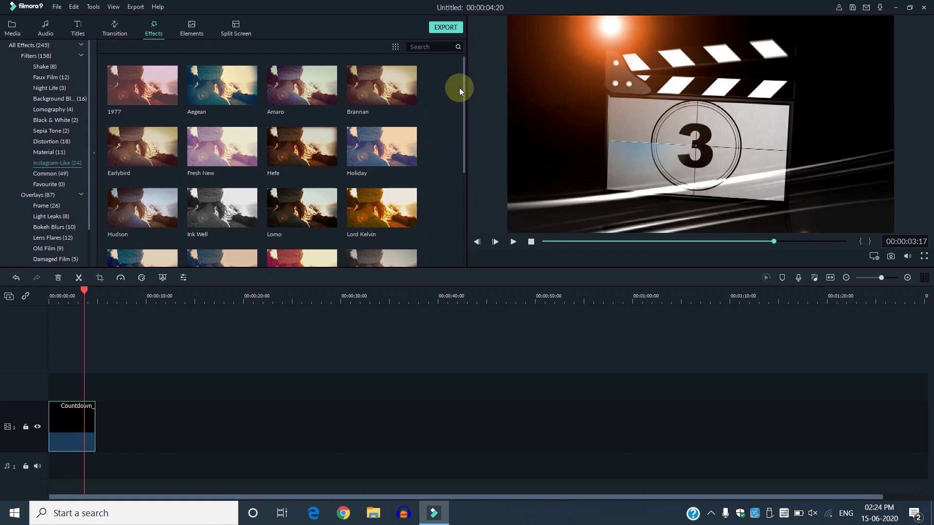
{"action": "left_click", "coordinate": [192, 29]}
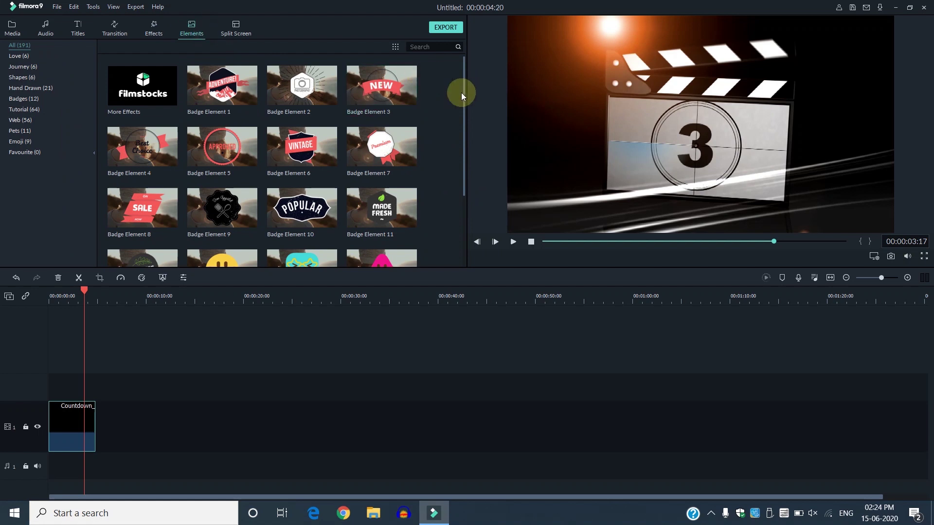
{"action": "left_click_drag", "start_coordinate": [463, 94], "coordinate": [463, 262]}
{"action": "left_click", "coordinate": [392, 217]}
{"action": "left_click", "coordinate": [318, 214]}
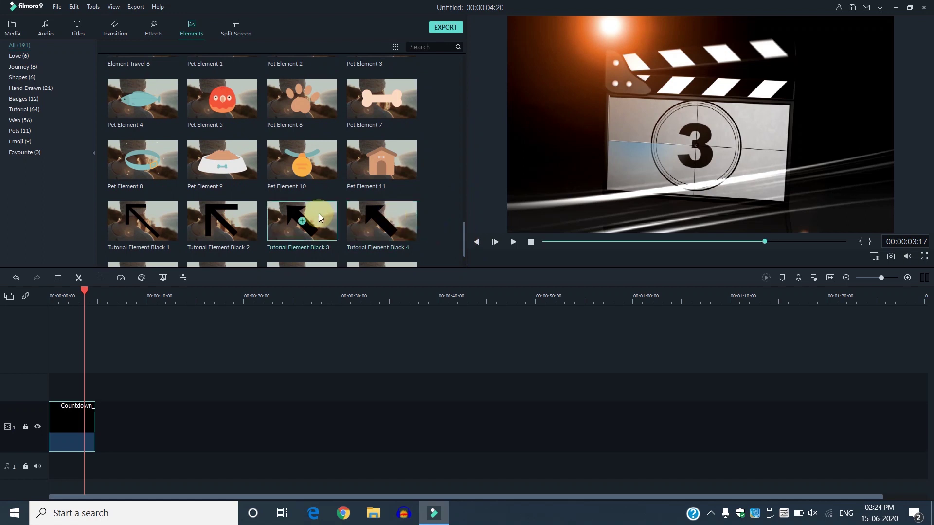
Step: Examine the rest of the Elements library, including the Tutorial Element White arrows and the Web Element Circle and Web Element Clear icons
{"action": "left_click_drag", "start_coordinate": [463, 233], "coordinate": [462, 256]}
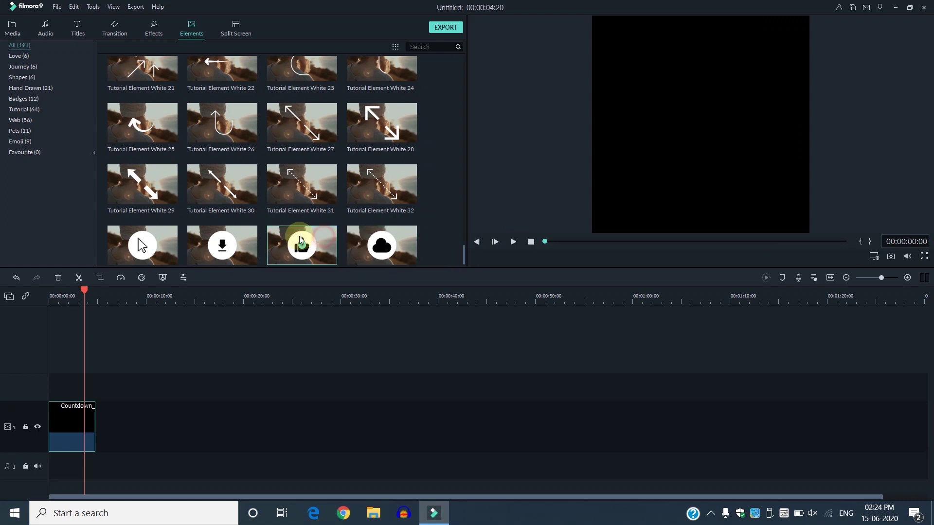
{"action": "left_click", "coordinate": [146, 240]}
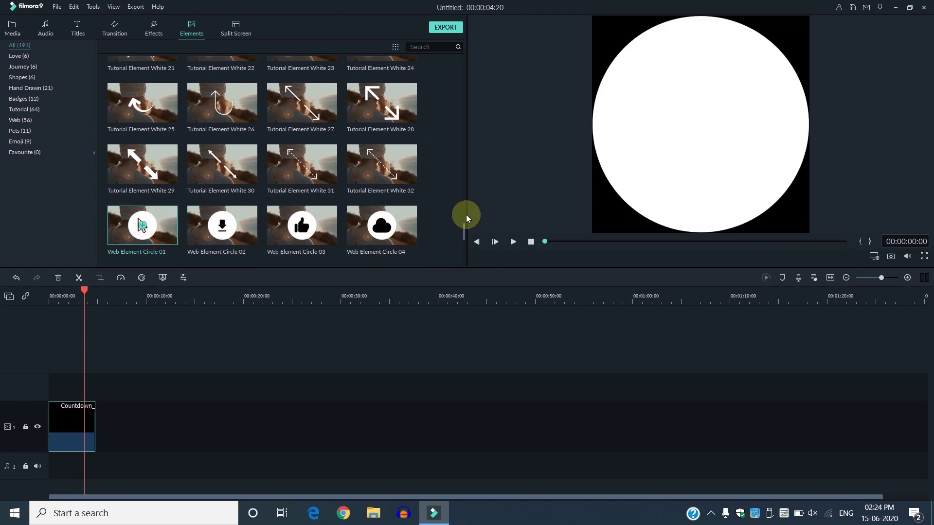
{"action": "left_click_drag", "start_coordinate": [462, 231], "coordinate": [463, 245]}
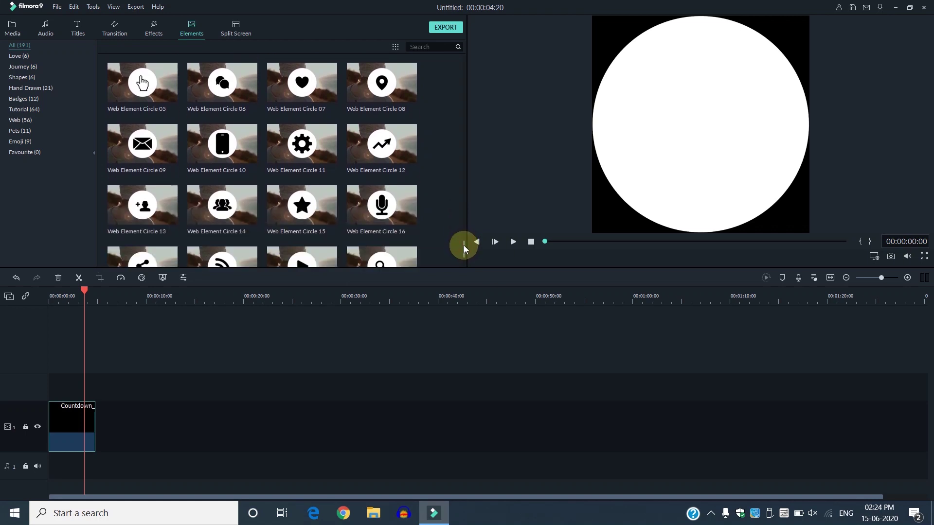
{"action": "left_click", "coordinate": [222, 153]}
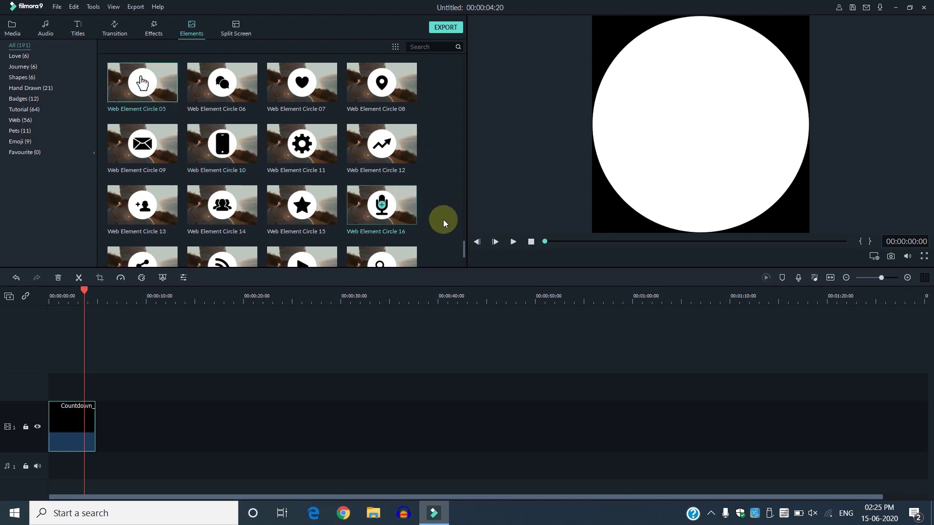
{"action": "left_click", "coordinate": [395, 87]}
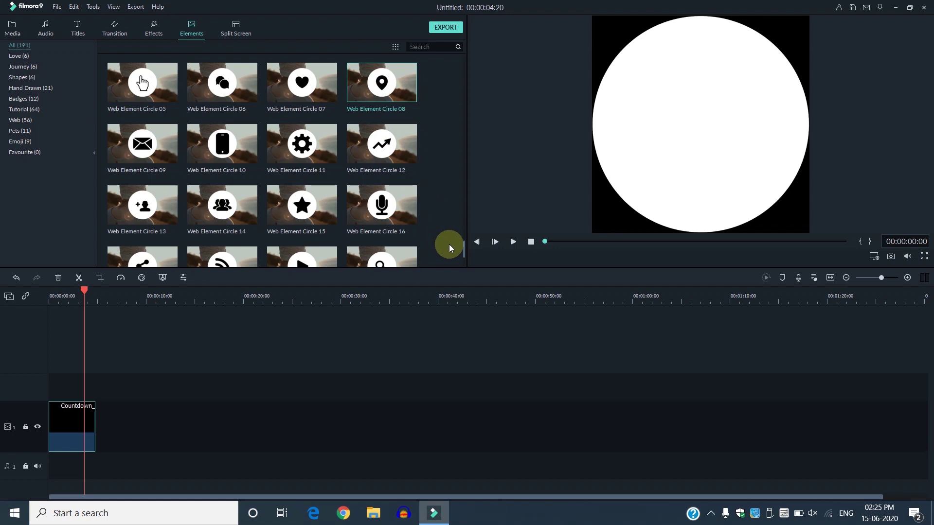
{"action": "scroll", "coordinate": [464, 248], "scroll_direction": "down", "scroll_amount": 8}
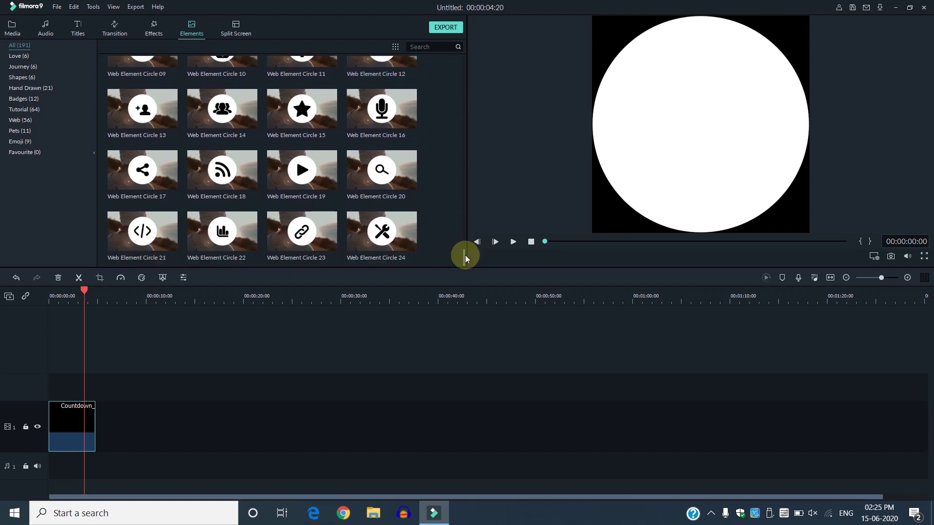
{"action": "scroll", "coordinate": [465, 255], "scroll_direction": "up", "scroll_amount": 1}
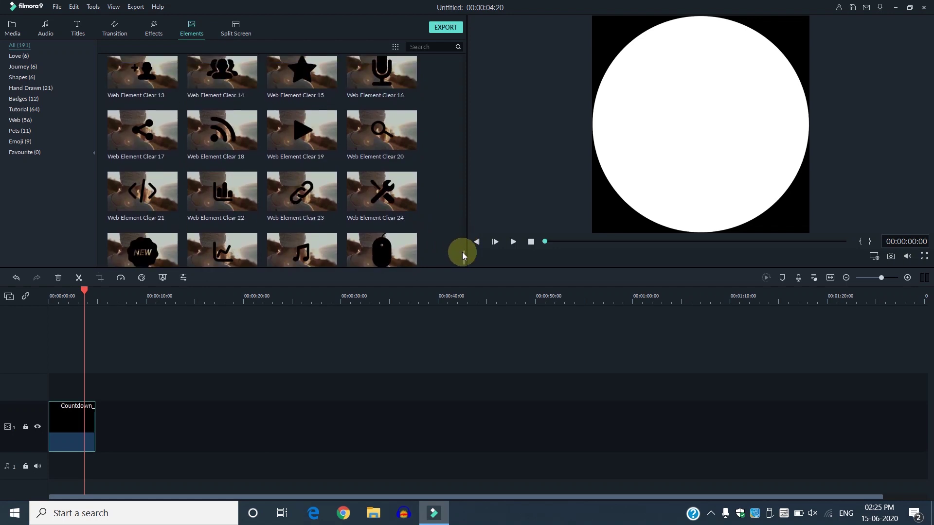
{"action": "scroll", "coordinate": [463, 255], "scroll_direction": "down", "scroll_amount": 3}
{"action": "left_click", "coordinate": [416, 235]}
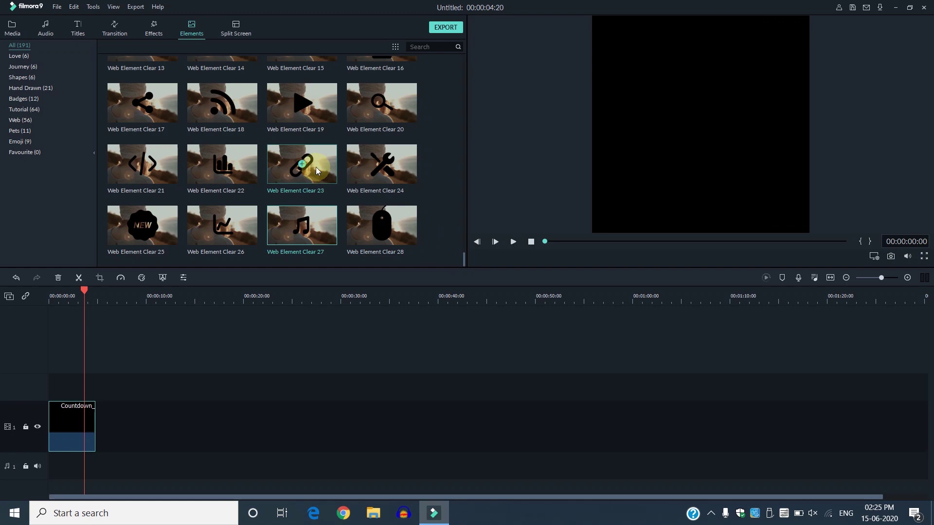
Step: Examine the Split Screen library and preview the side-by-side two-pane layout and a three-pane layout
{"action": "left_click", "coordinate": [235, 32]}
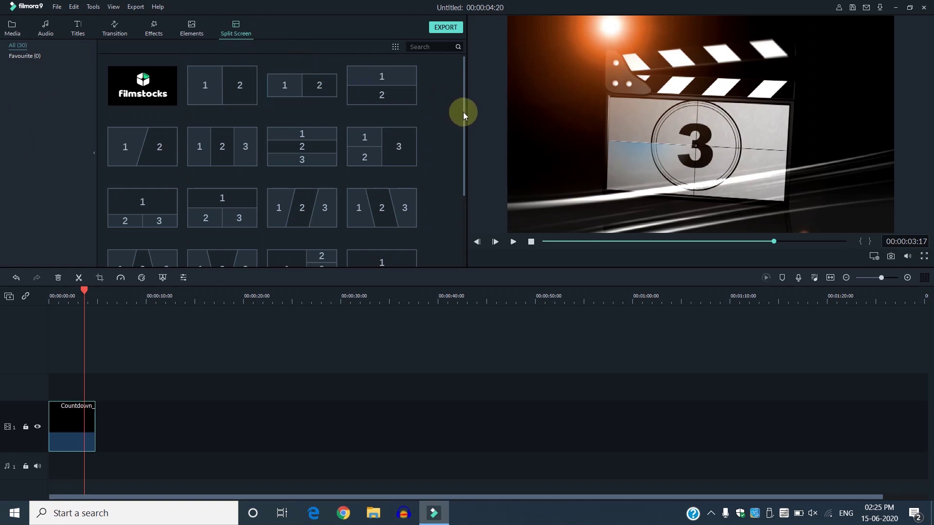
{"action": "left_click_drag", "start_coordinate": [462, 114], "coordinate": [459, 231]}
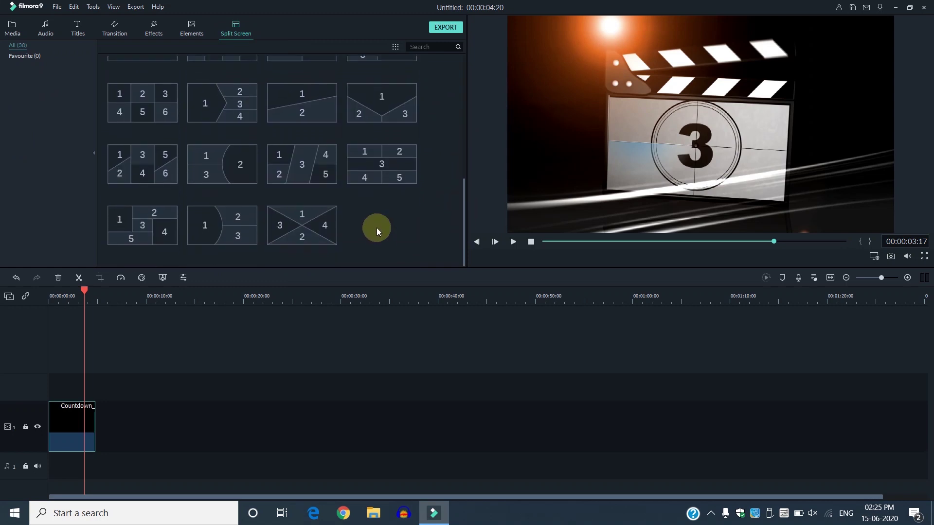
{"action": "left_click", "coordinate": [463, 111]}
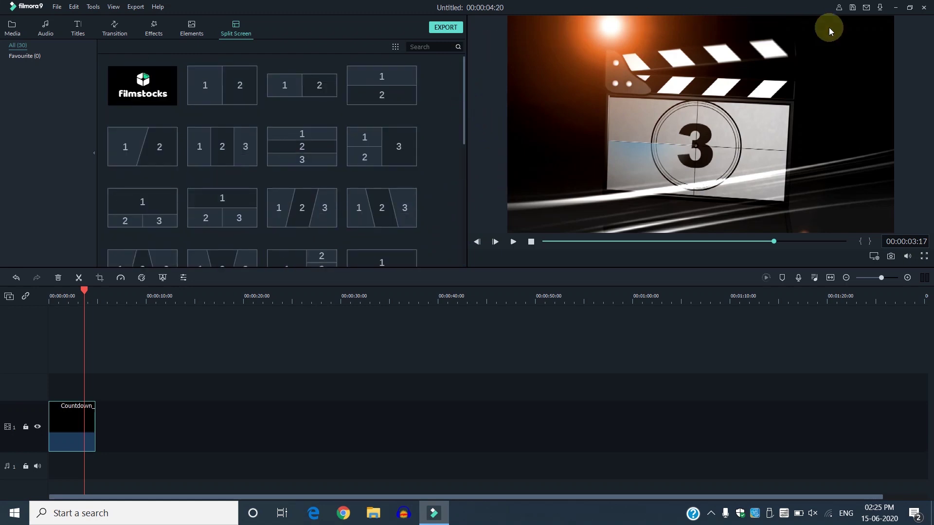
{"action": "left_click", "coordinate": [204, 80]}
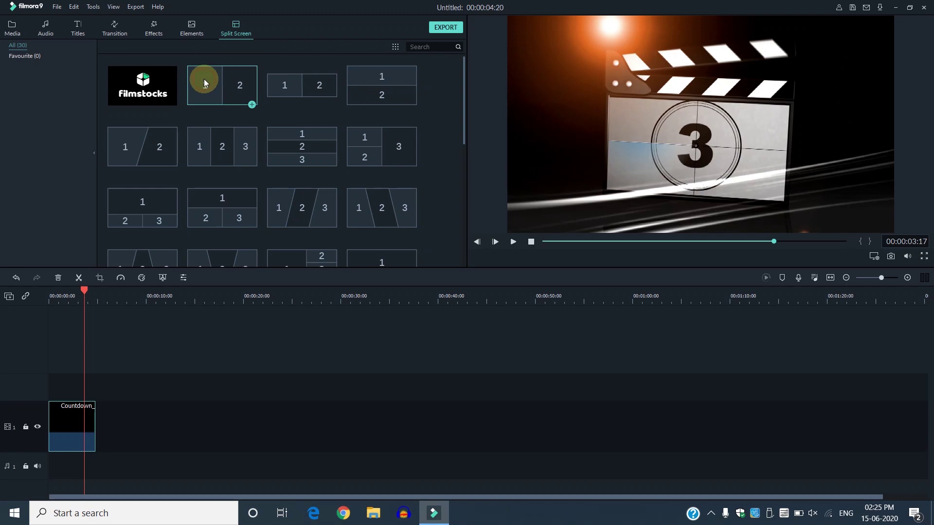
{"action": "left_click", "coordinate": [614, 115]}
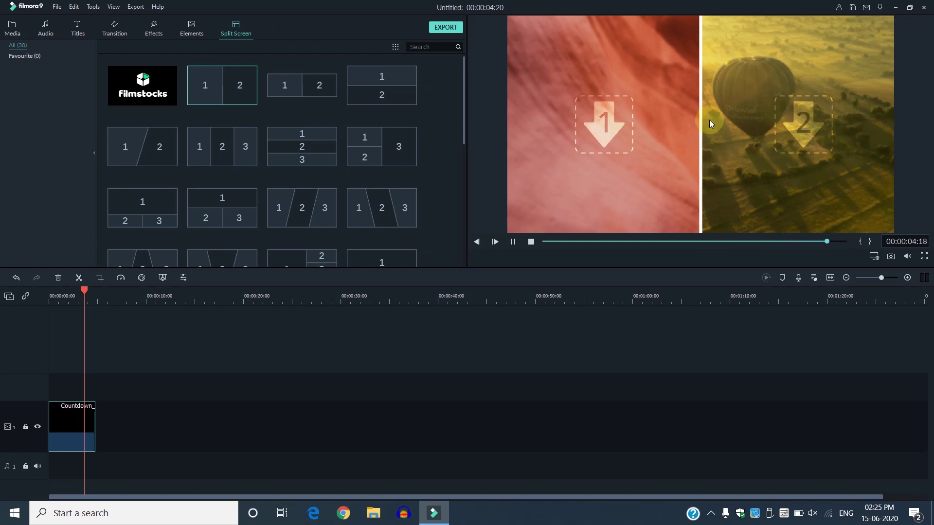
{"action": "left_click", "coordinate": [387, 153]}
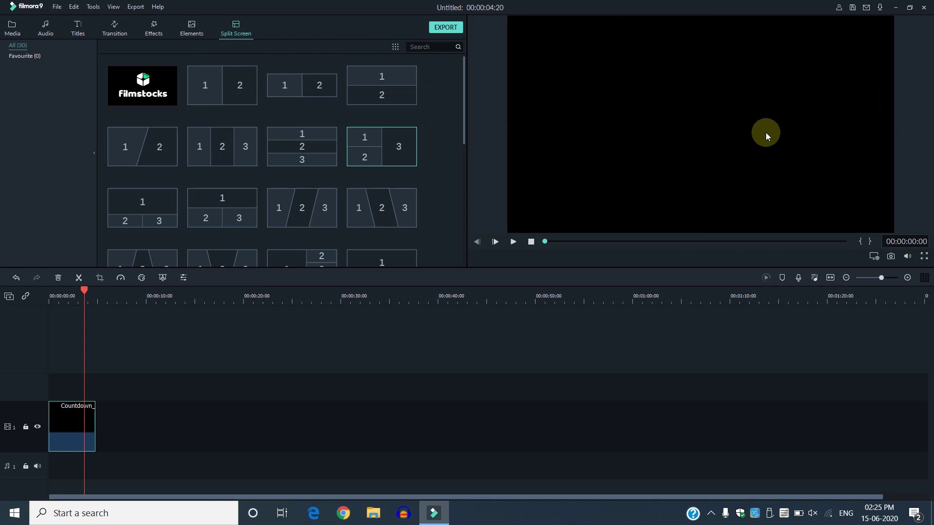
{"action": "left_click_drag", "start_coordinate": [463, 100], "coordinate": [463, 224]}
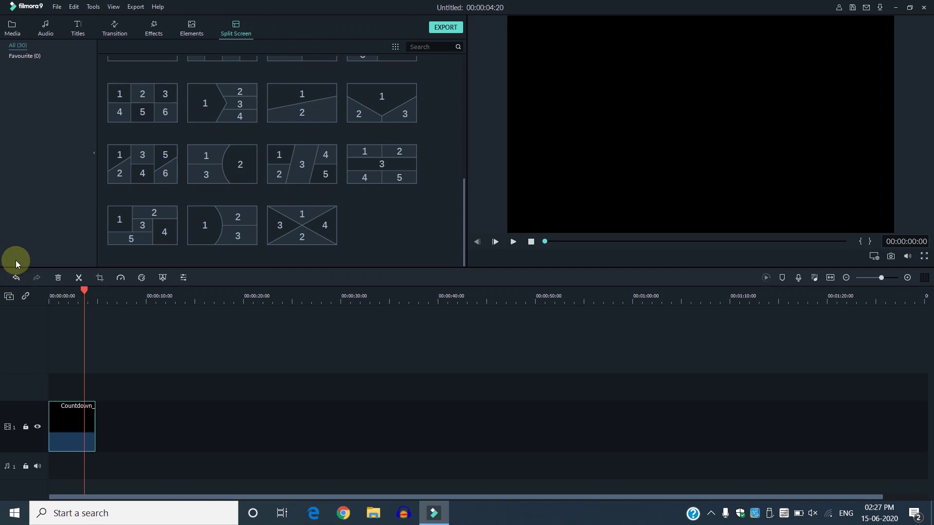
Step: Place Web Element Clear 18 on video track 2 directly after the Countdown clip, then undo and redo the placement
{"action": "left_click", "coordinate": [12, 28]}
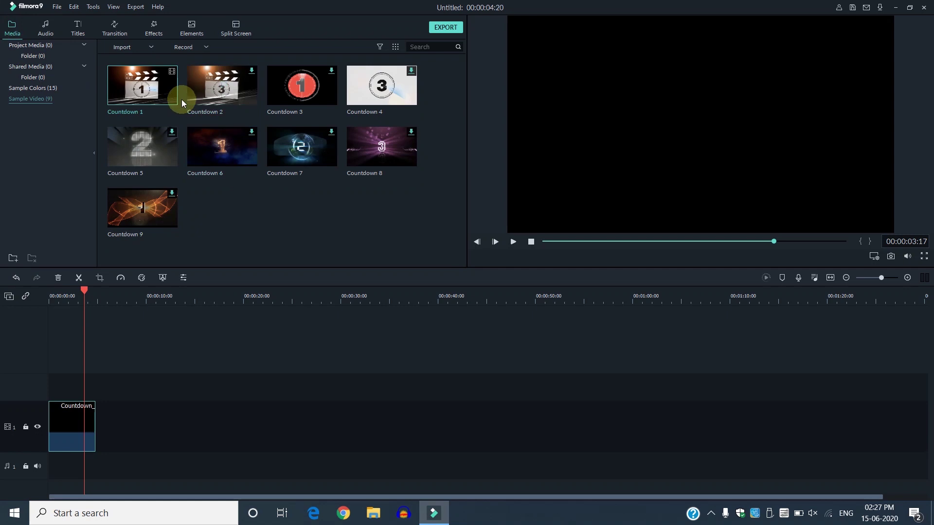
{"action": "left_click", "coordinate": [210, 93]}
{"action": "left_click", "coordinate": [192, 28]}
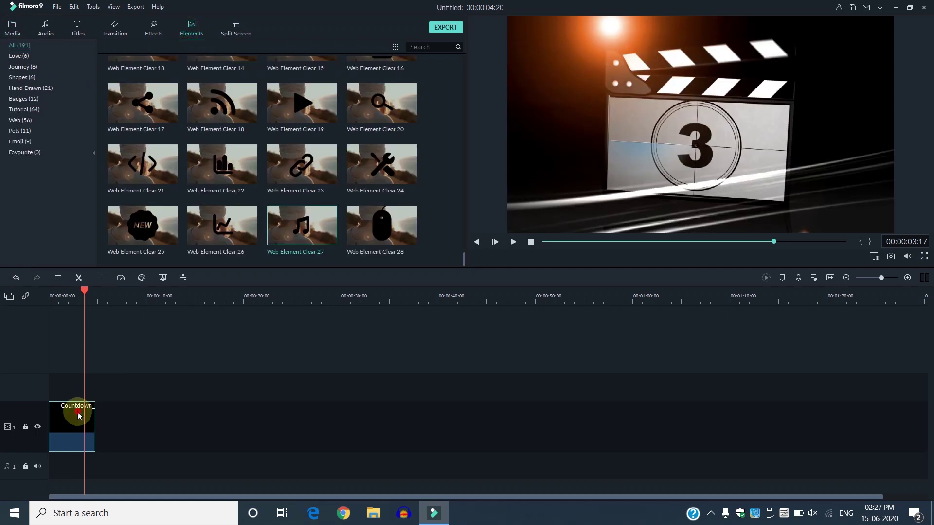
{"action": "left_click", "coordinate": [235, 113]}
{"action": "left_click_drag", "start_coordinate": [215, 191], "coordinate": [98, 385]}
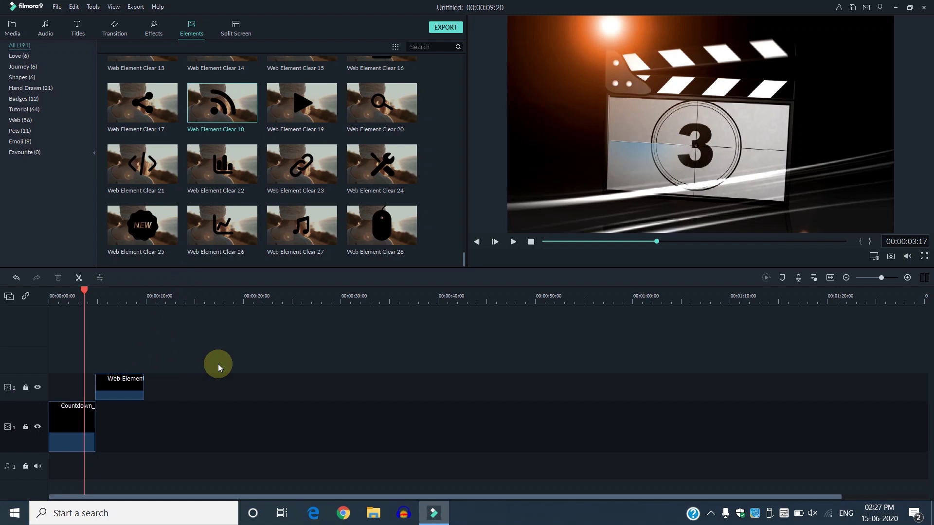
{"action": "key", "text": "ctrl+z"}
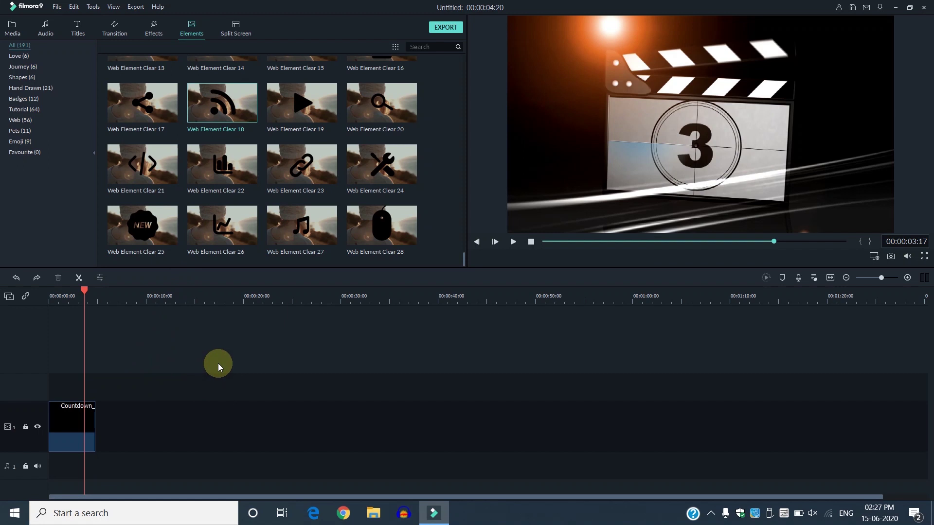
{"action": "left_click", "coordinate": [35, 280]}
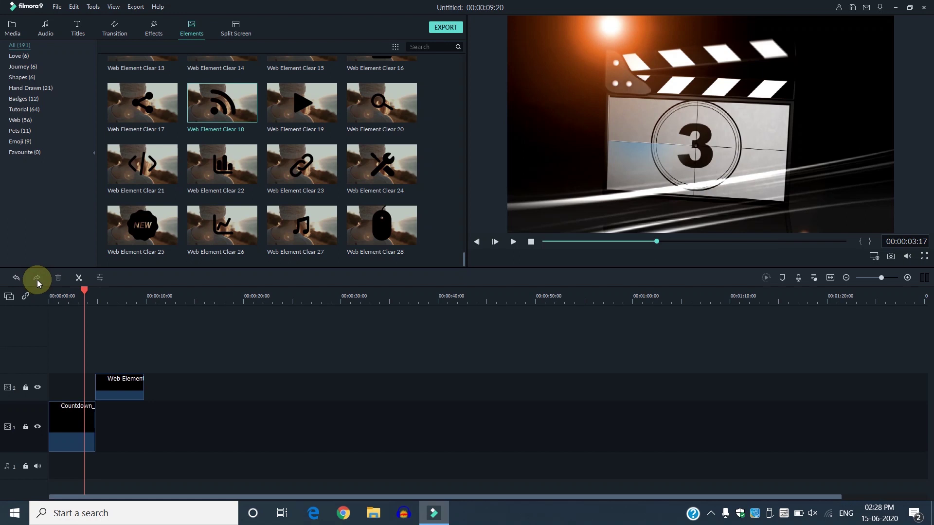
Step: Split the Countdown clip at 00:00:01:12 and move its second part along video track 1 to about 11 seconds
{"action": "left_click", "coordinate": [111, 295]}
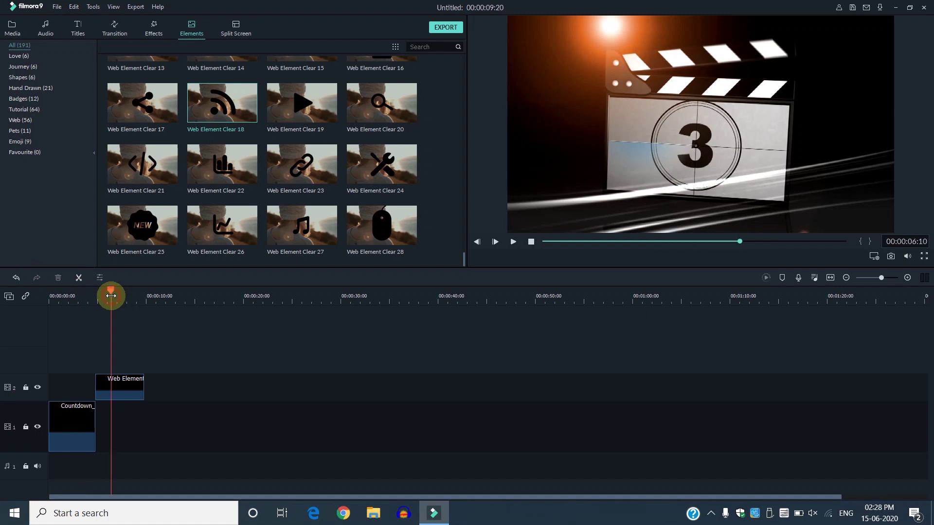
{"action": "left_click", "coordinate": [63, 301]}
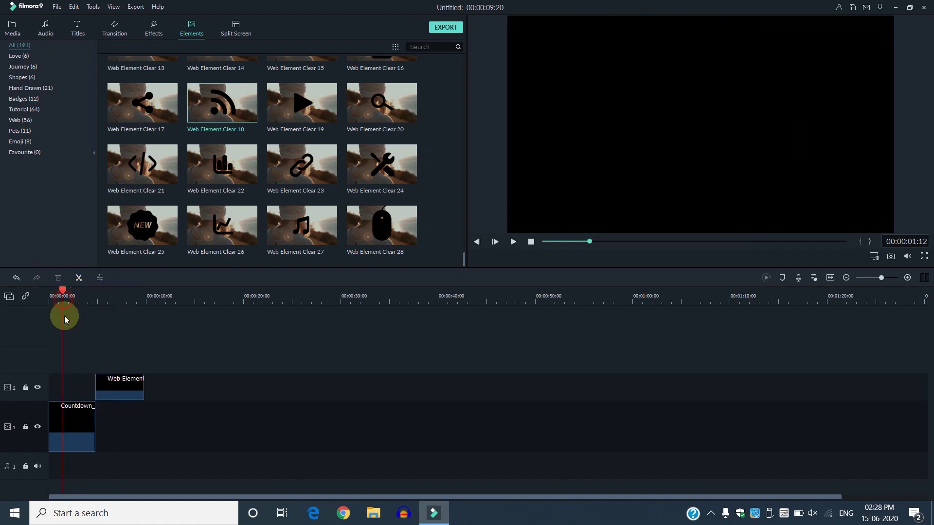
{"action": "left_click", "coordinate": [64, 421]}
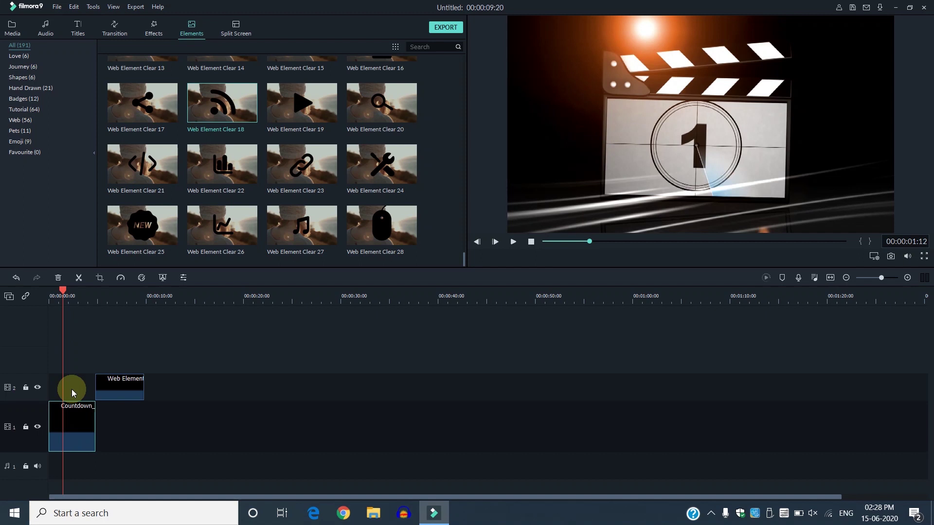
{"action": "left_click", "coordinate": [78, 279]}
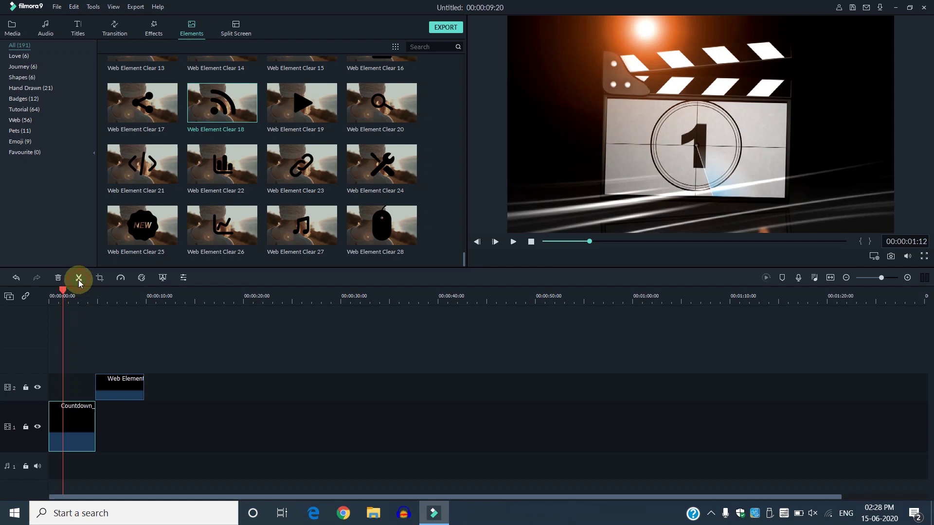
{"action": "left_click_drag", "start_coordinate": [81, 416], "coordinate": [175, 421]}
{"action": "left_click", "coordinate": [125, 337]}
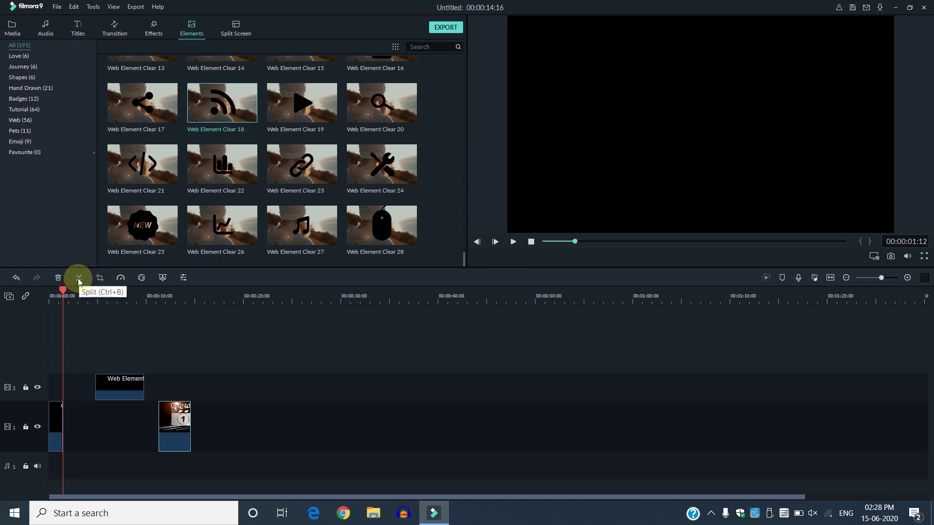
Step: Open Crop and Zoom for the second Countdown part at 00:00:13:10 and try a 9:16 crop frame over the clapperboard
{"action": "left_click", "coordinate": [179, 298]}
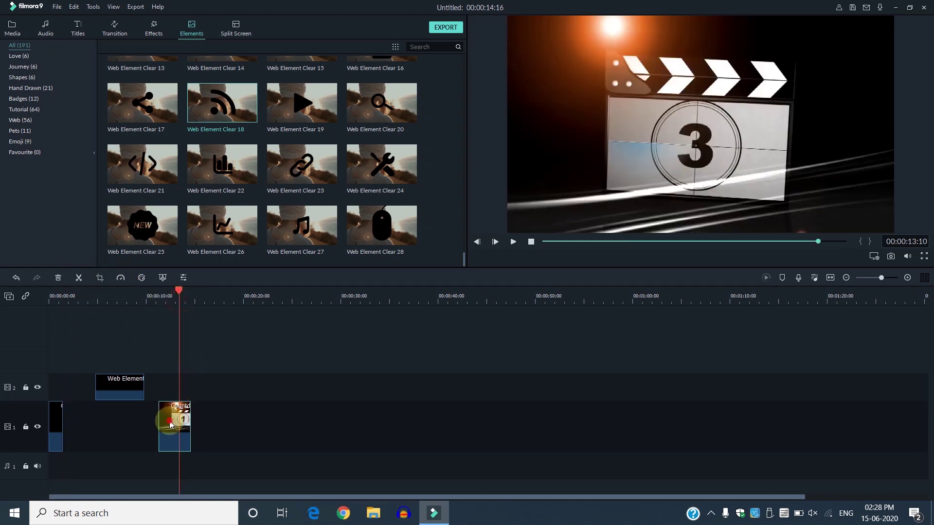
{"action": "left_click", "coordinate": [100, 278]}
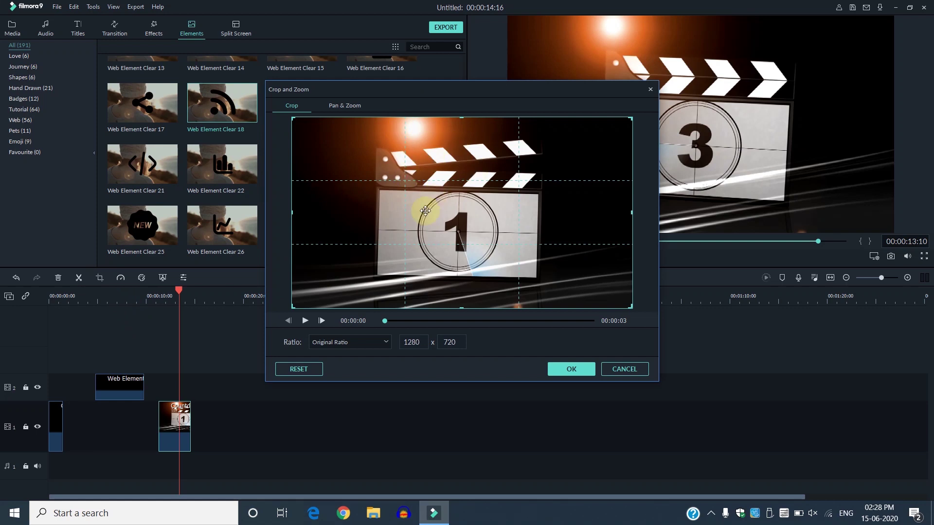
{"action": "left_click", "coordinate": [366, 342]}
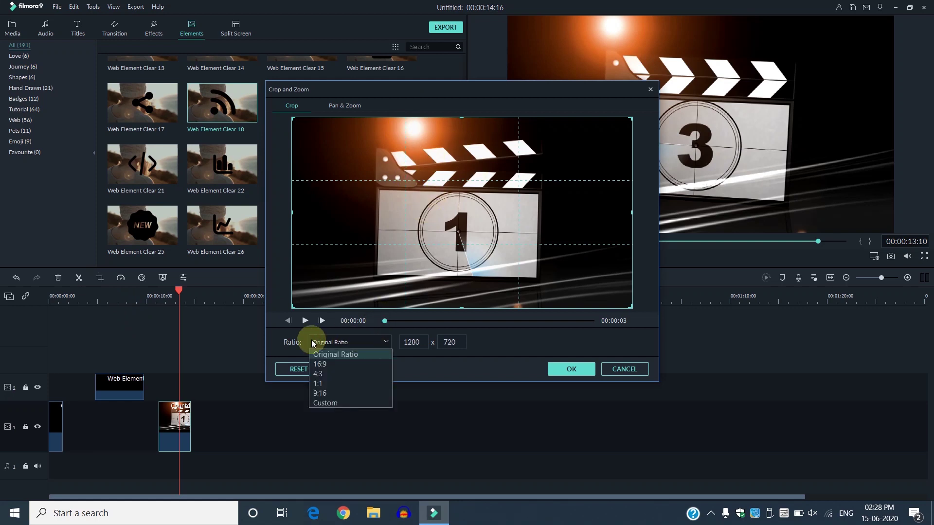
{"action": "left_click", "coordinate": [340, 395]}
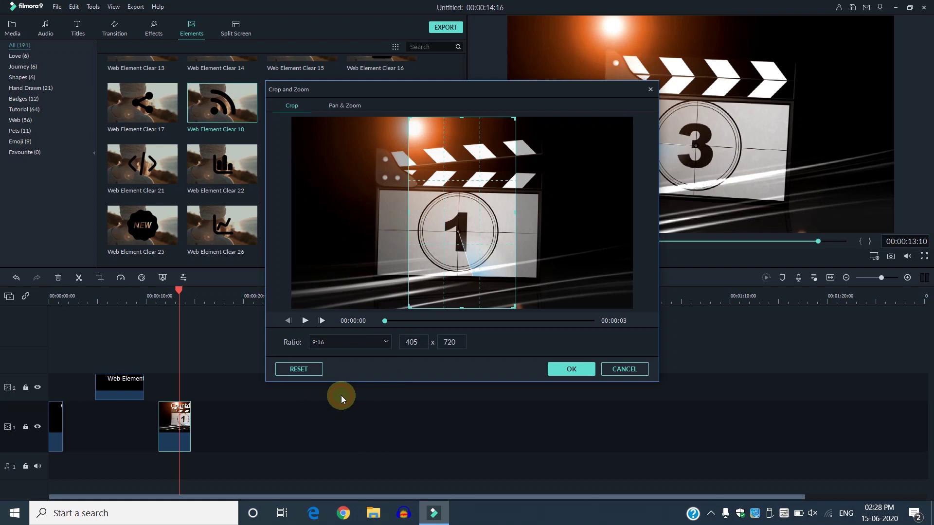
{"action": "mouse_move", "coordinate": [470, 206]}
{"action": "left_mouse_down"}
{"action": "mouse_move", "coordinate": [346, 203]}
{"action": "mouse_move", "coordinate": [522, 210]}
{"action": "mouse_move", "coordinate": [473, 210]}
{"action": "left_mouse_up"}
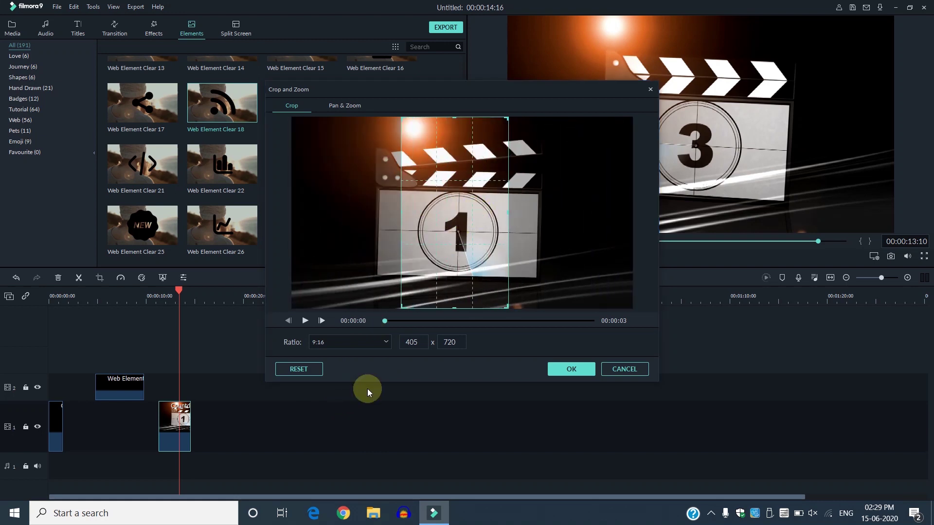
Step: Try a custom-ratio crop frame of 937 x 483 around the clapperboard and close the Crop and Zoom settings
{"action": "left_click", "coordinate": [361, 343]}
{"action": "left_click", "coordinate": [348, 406]}
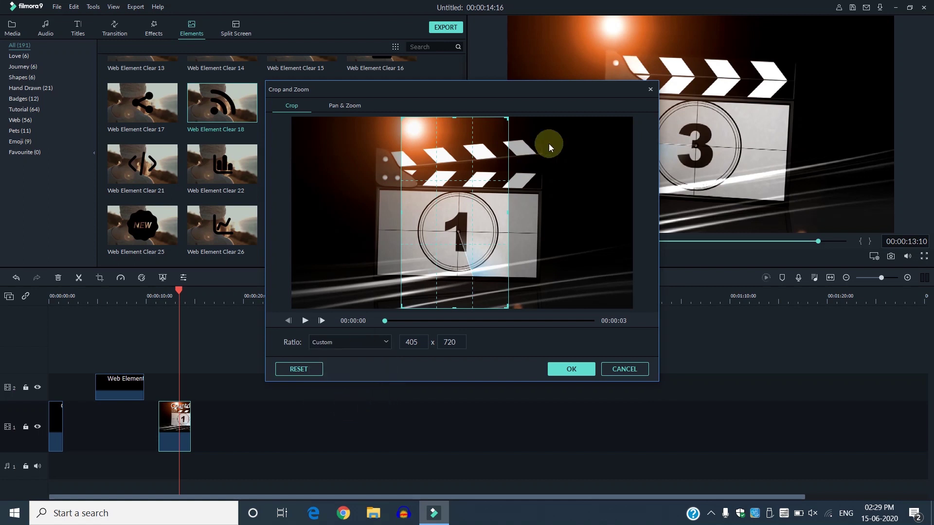
{"action": "left_click_drag", "start_coordinate": [508, 215], "coordinate": [563, 213]}
{"action": "left_click_drag", "start_coordinate": [481, 119], "coordinate": [481, 180]}
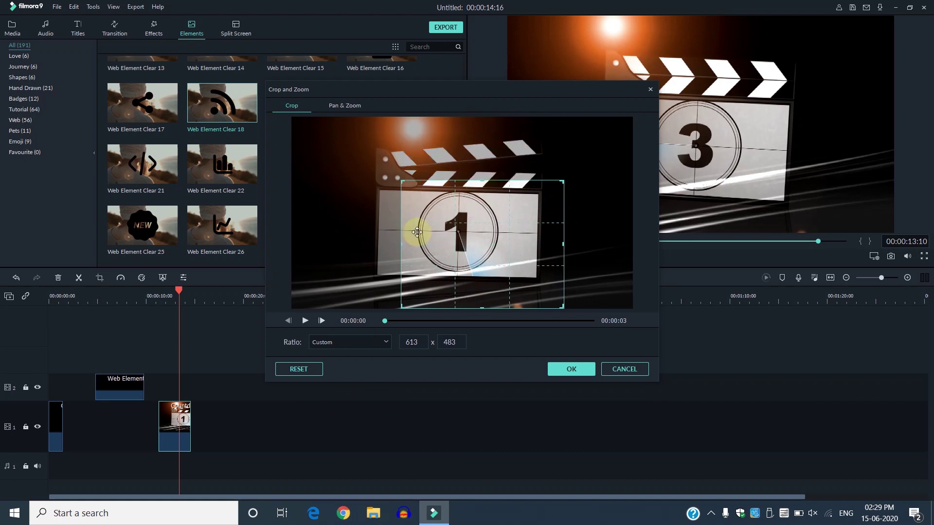
{"action": "left_click_drag", "start_coordinate": [399, 243], "coordinate": [314, 245]}
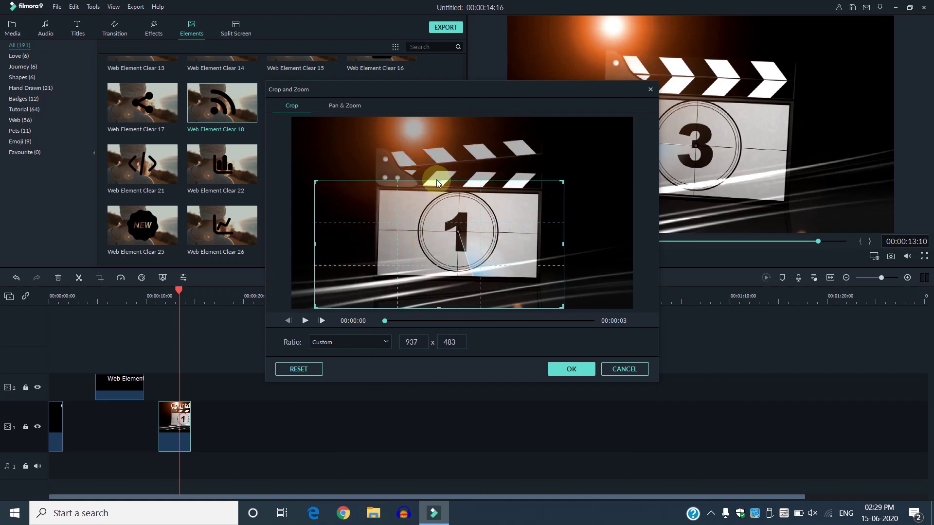
{"action": "mouse_move", "coordinate": [479, 187]}
{"action": "left_mouse_down"}
{"action": "mouse_move", "coordinate": [465, 136]}
{"action": "mouse_move", "coordinate": [485, 174]}
{"action": "left_mouse_up"}
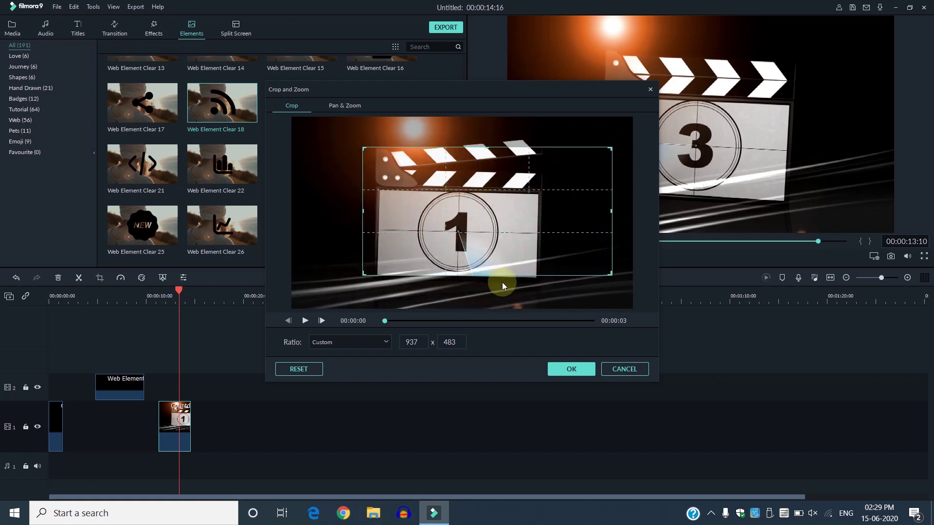
{"action": "key", "text": "Return"}
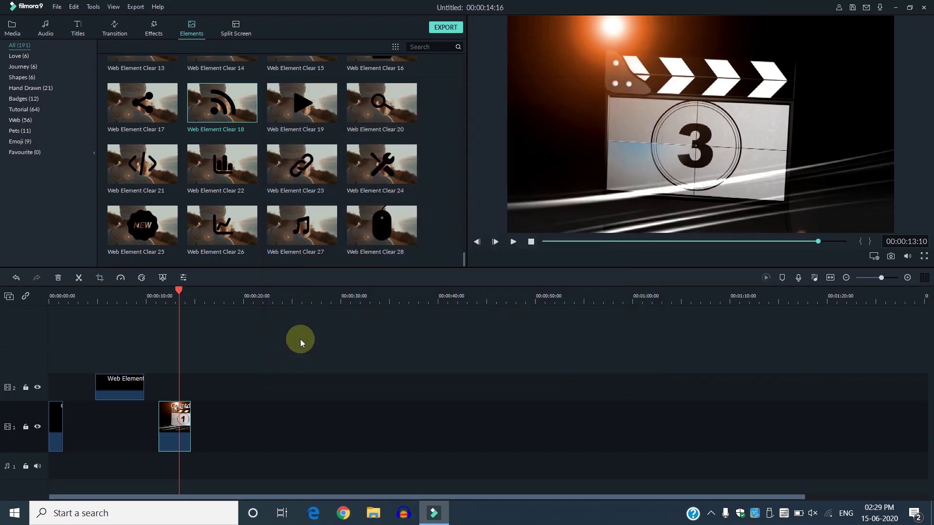
Step: Place the playhead at 00:00:11:22 and slow the second Countdown part to 0.05x
{"action": "left_click", "coordinate": [164, 295]}
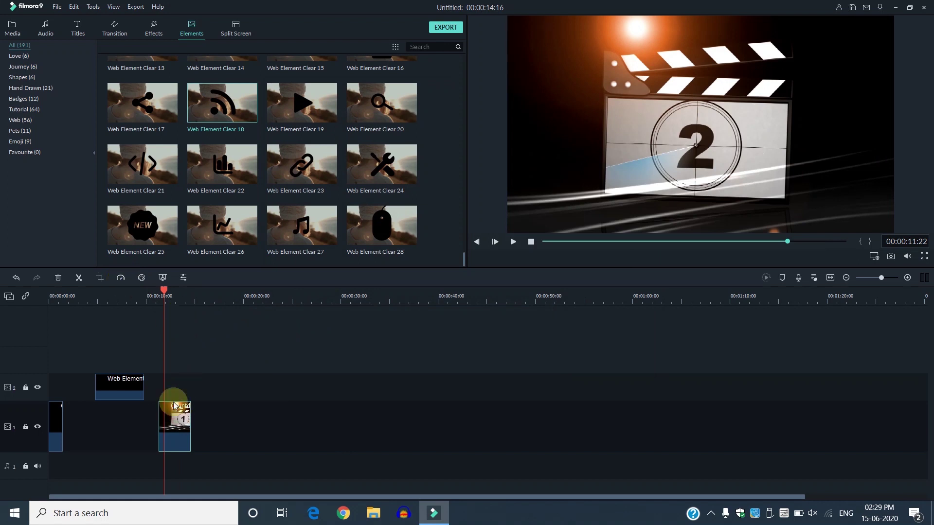
{"action": "left_click", "coordinate": [121, 279]}
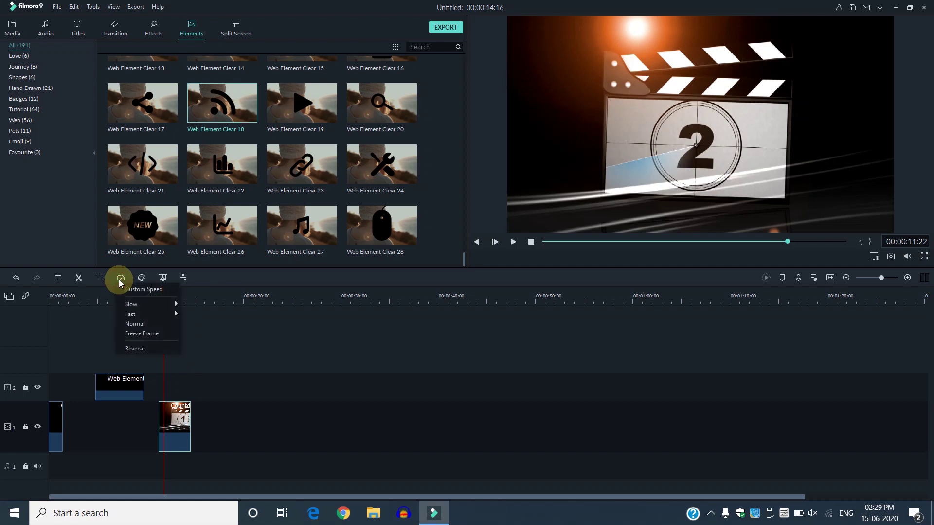
{"action": "left_click", "coordinate": [209, 369]}
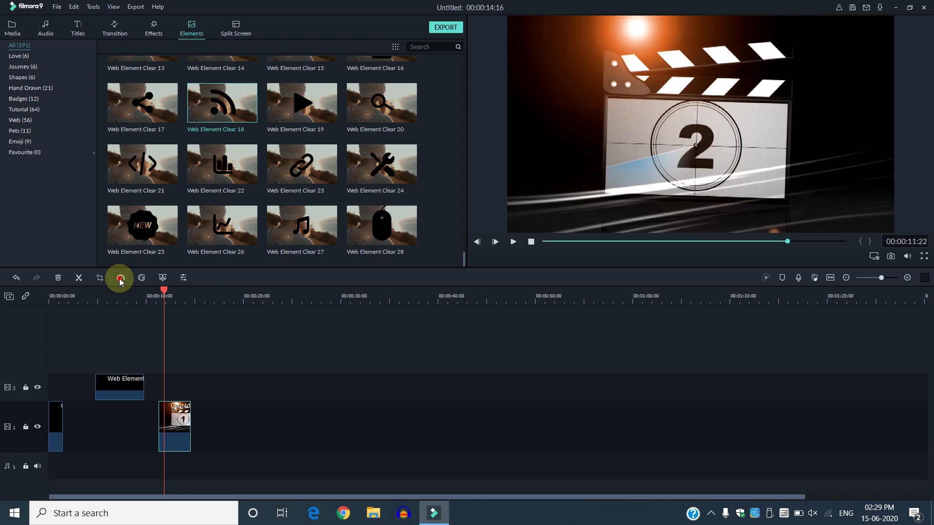
{"action": "left_click", "coordinate": [120, 279]}
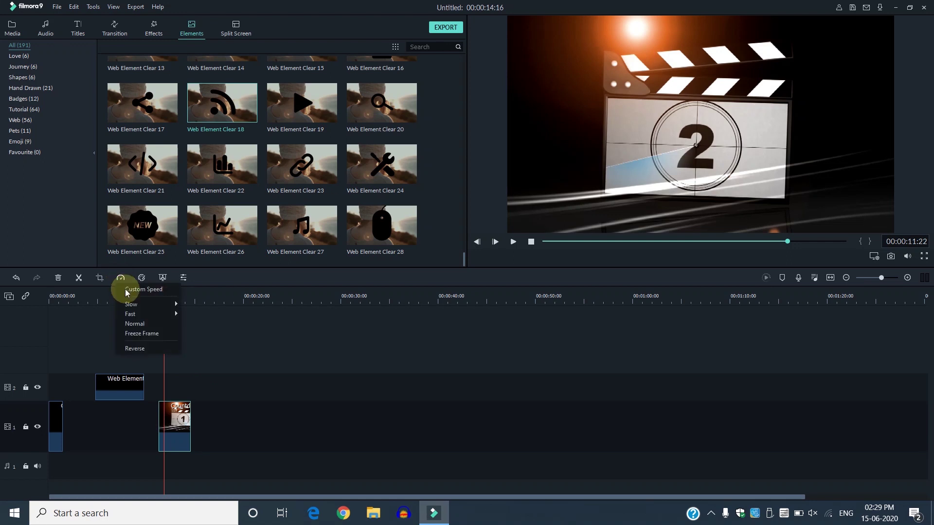
{"action": "mouse_move", "coordinate": [131, 314]}
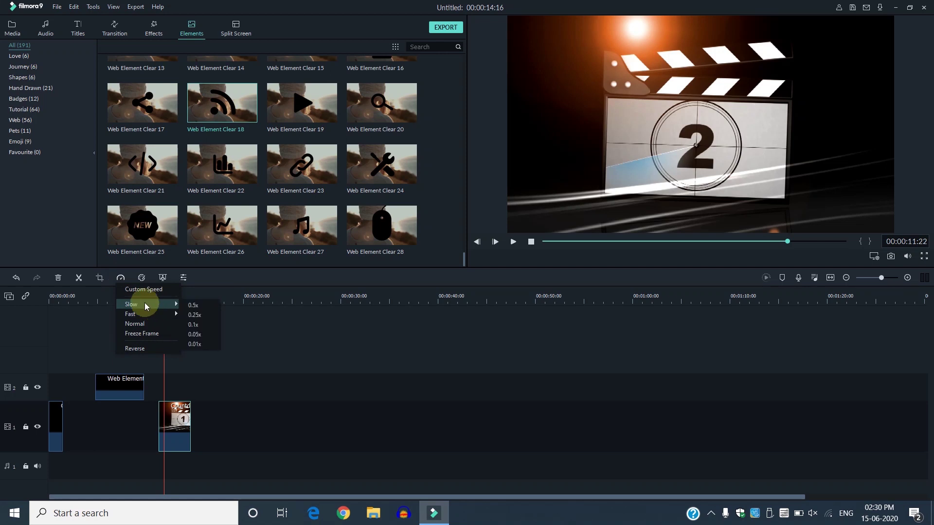
{"action": "left_click", "coordinate": [202, 336]}
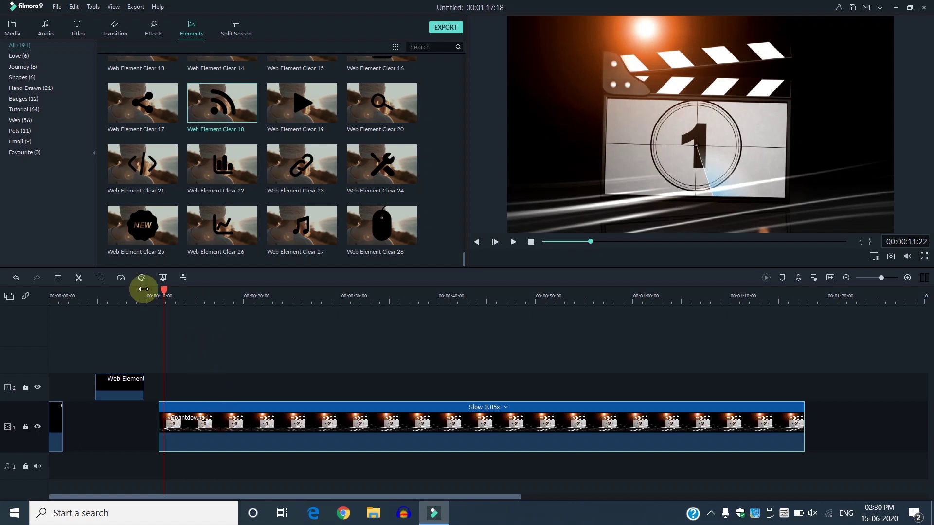
Step: Set the second Countdown part to slow 0.5x, then return it to normal speed
{"action": "left_click", "coordinate": [120, 277]}
{"action": "mouse_move", "coordinate": [133, 302]}
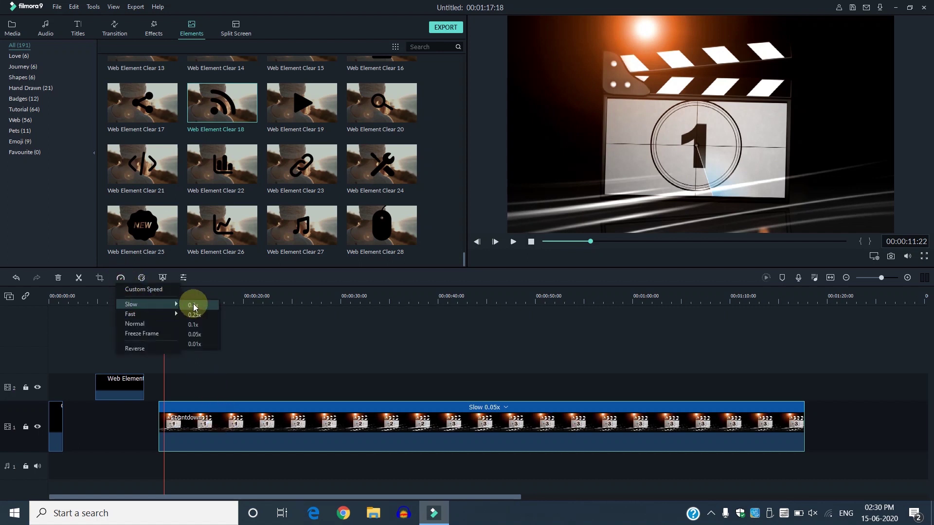
{"action": "left_click", "coordinate": [194, 306]}
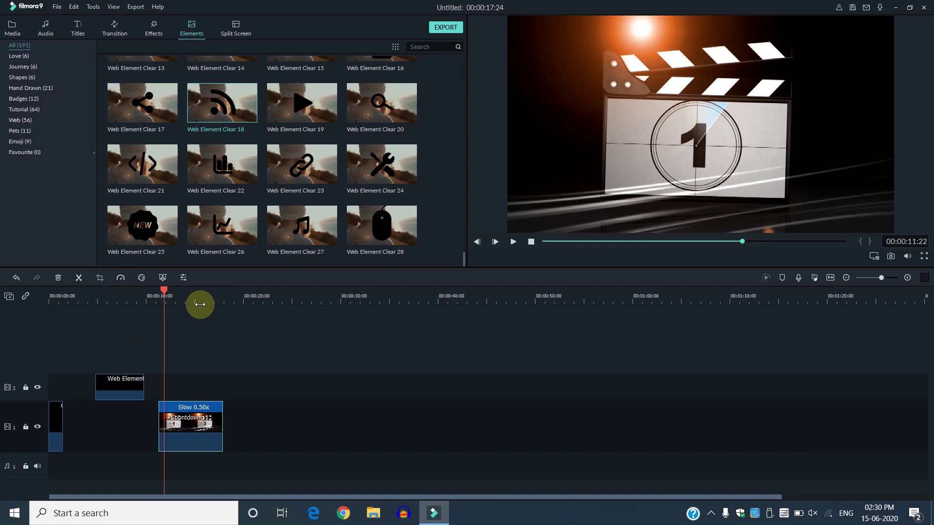
{"action": "left_click", "coordinate": [120, 278]}
{"action": "left_click", "coordinate": [138, 325]}
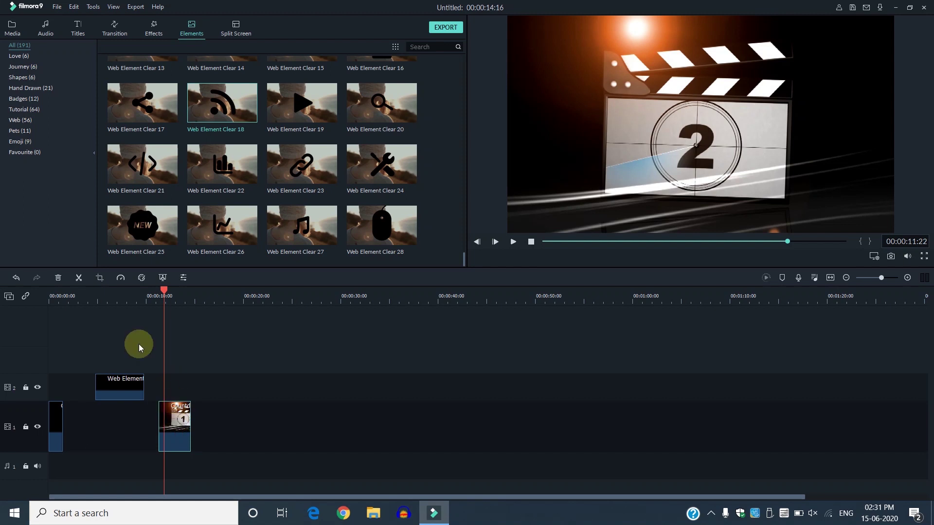
Step: Try the fast 8x speed on the second Countdown part and undo it
{"action": "left_click", "coordinate": [121, 279]}
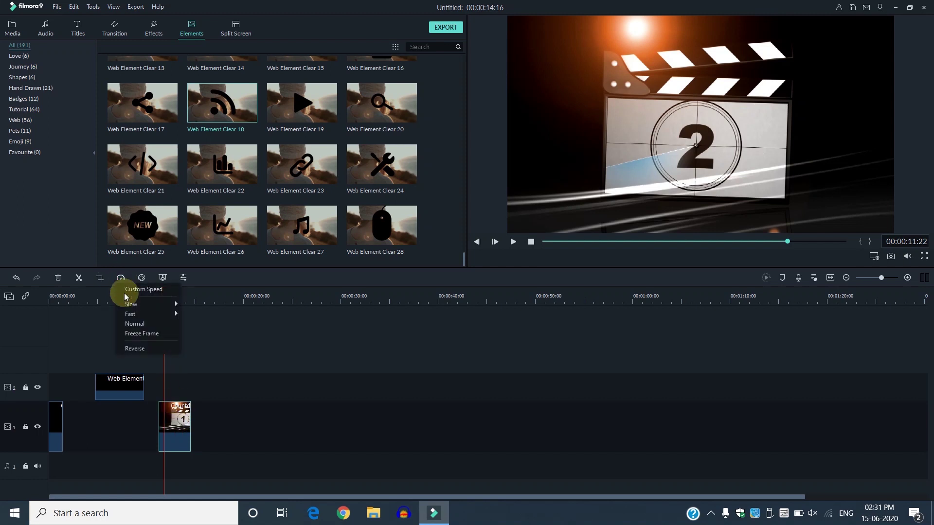
{"action": "mouse_move", "coordinate": [154, 319]}
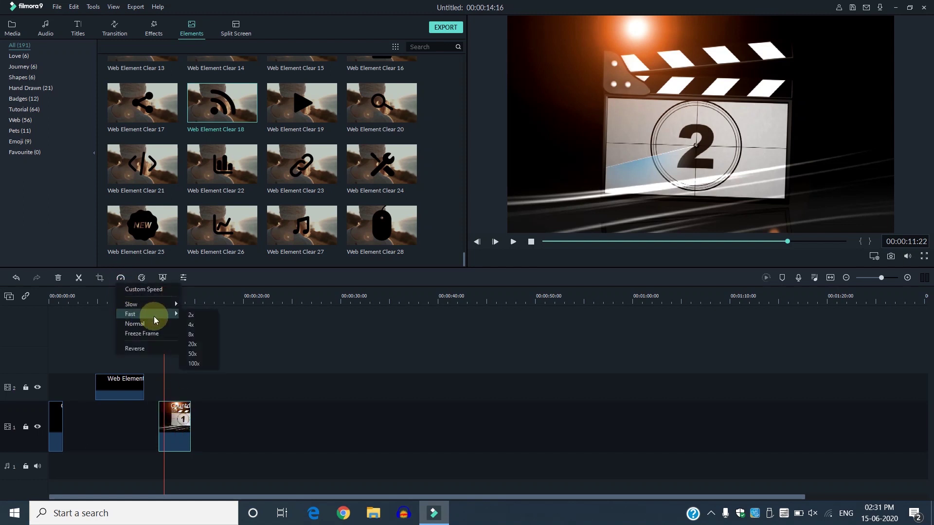
{"action": "left_click", "coordinate": [203, 334]}
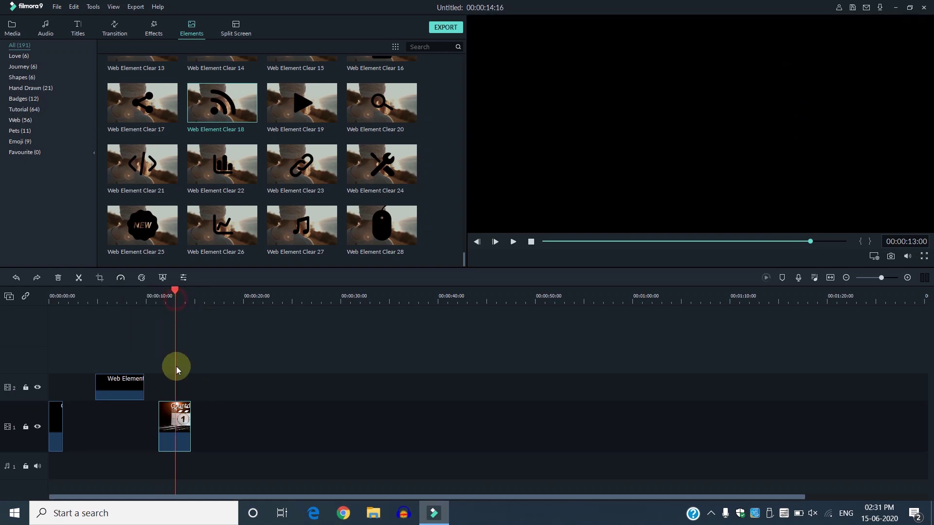
Step: Speed up the second Countdown part to fast 4x
{"action": "left_click", "coordinate": [179, 419]}
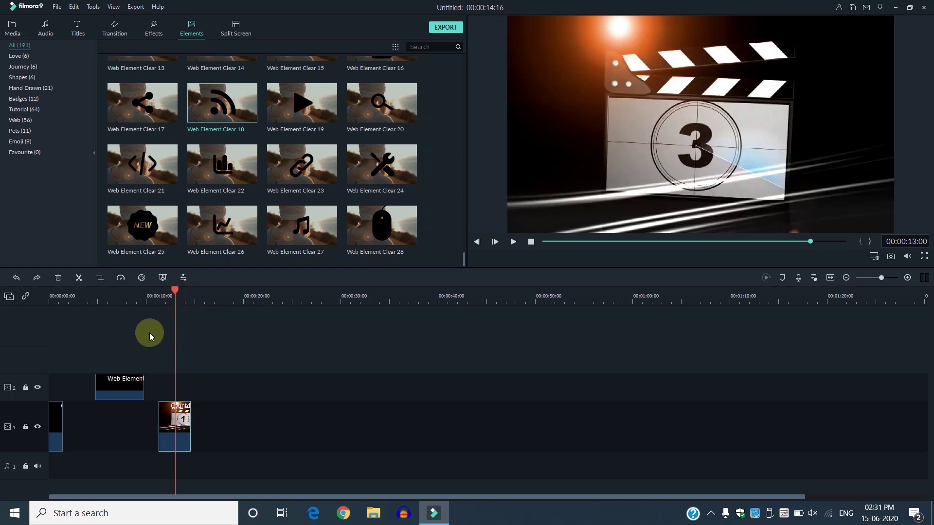
{"action": "left_click", "coordinate": [121, 277]}
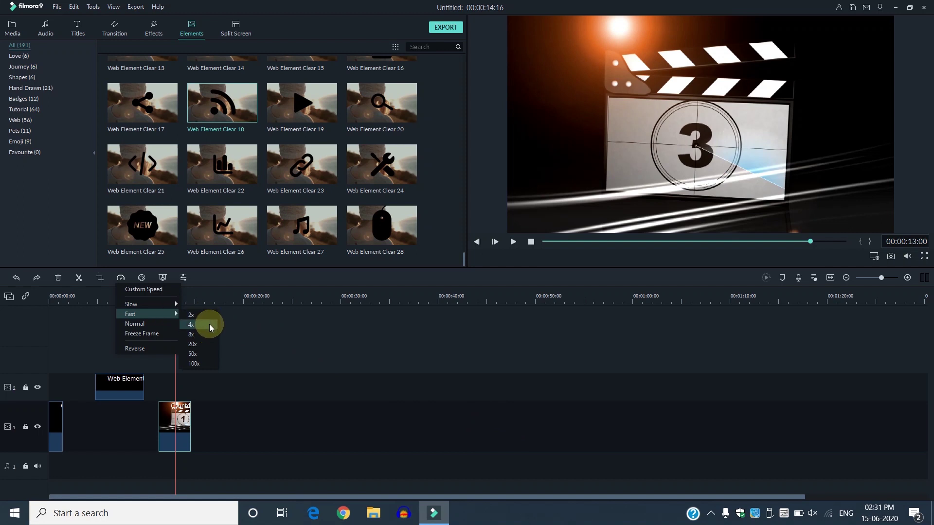
{"action": "left_click", "coordinate": [209, 324]}
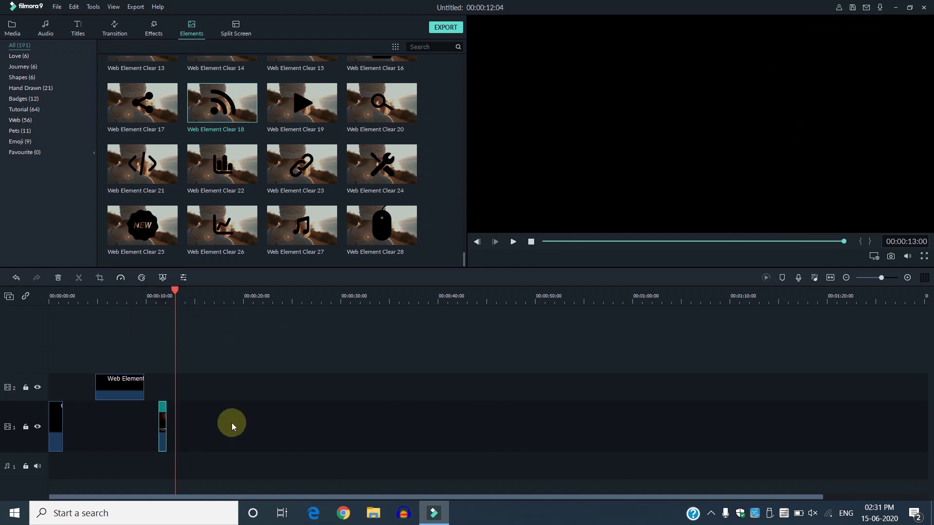
Step: Open Advanced Color Correction for the sped-up Countdown part at 00:00:11:15 and set Exposure to about -6 and Brightness to about 50
{"action": "left_click", "coordinate": [156, 403]}
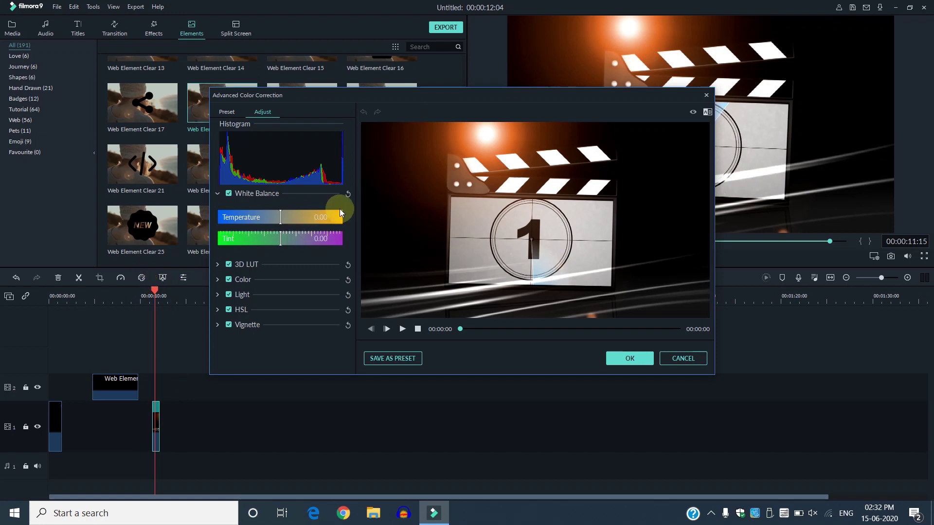
{"action": "left_click", "coordinate": [217, 280]}
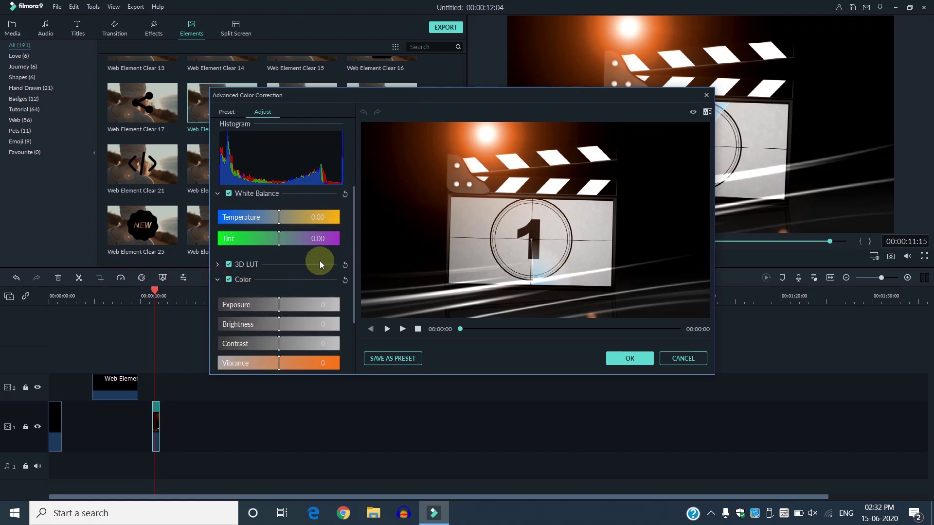
{"action": "scroll", "coordinate": [352, 287], "scroll_direction": "down", "scroll_amount": 3}
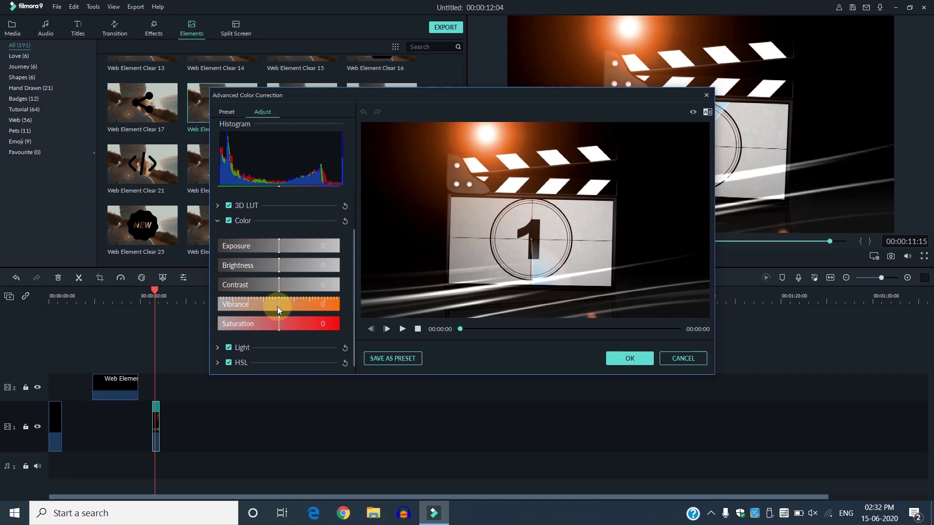
{"action": "mouse_move", "coordinate": [279, 265]}
{"action": "left_mouse_down"}
{"action": "mouse_move", "coordinate": [304, 270]}
{"action": "mouse_move", "coordinate": [241, 245]}
{"action": "mouse_move", "coordinate": [285, 250]}
{"action": "mouse_move", "coordinate": [273, 250]}
{"action": "left_mouse_up"}
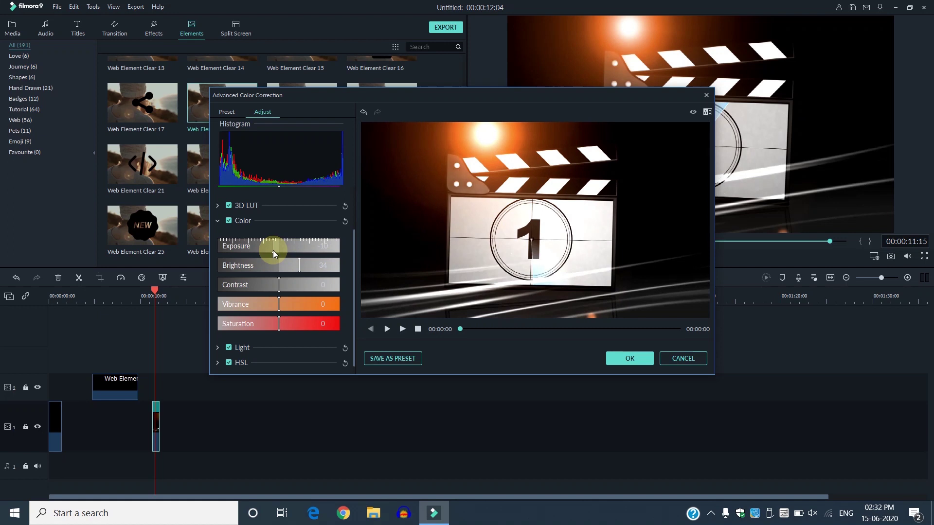
{"action": "left_click_drag", "start_coordinate": [276, 249], "coordinate": [309, 268]}
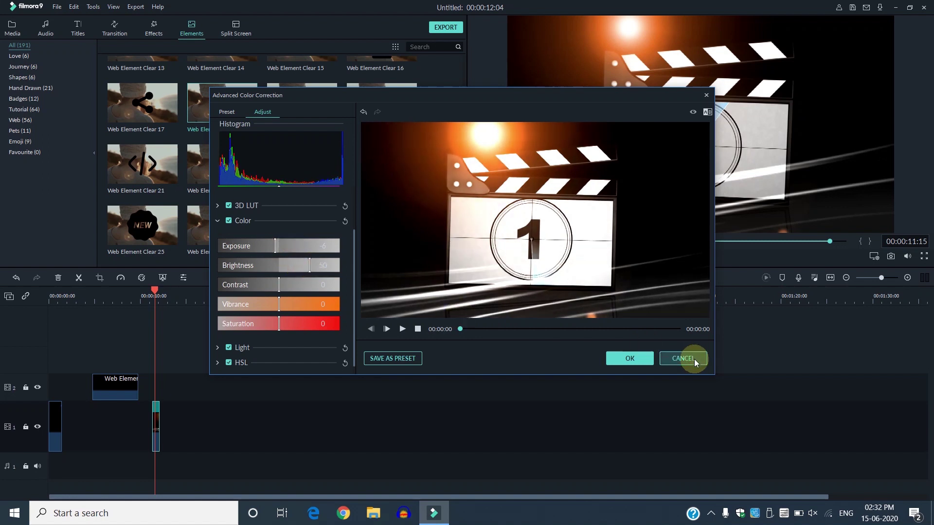
Step: Adjust the clip's Light settings with Highlights about 42, Shadows -97 and slightly lowered Whites, and apply the color correction
{"action": "scroll", "coordinate": [355, 251], "scroll_direction": "down", "scroll_amount": 1}
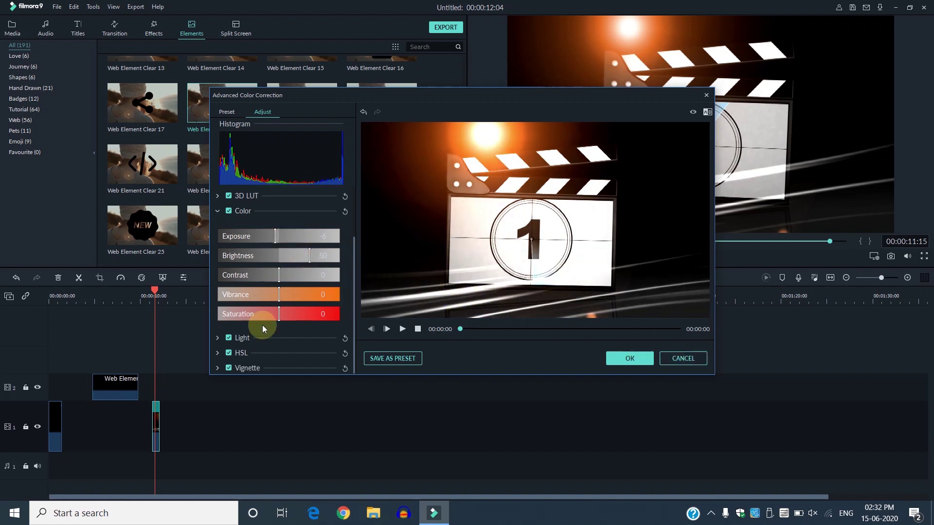
{"action": "left_click", "coordinate": [217, 339]}
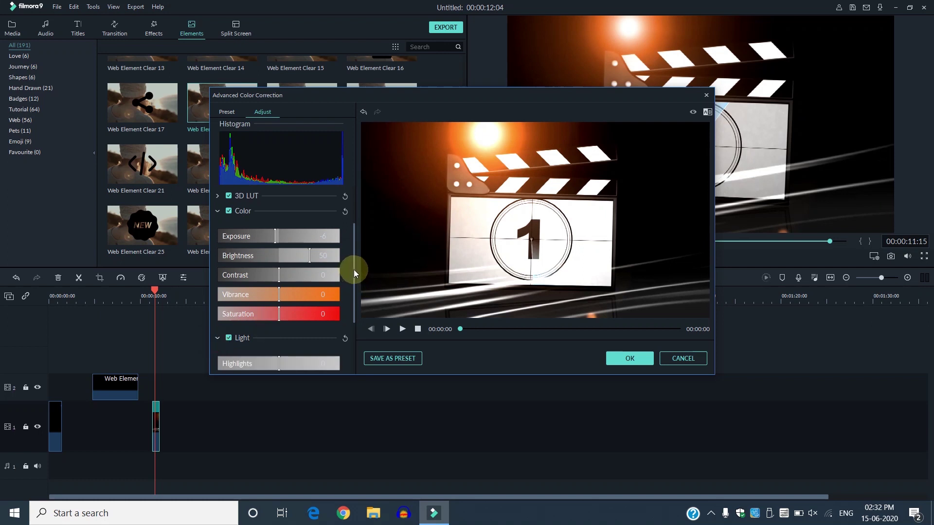
{"action": "left_click_drag", "start_coordinate": [354, 269], "coordinate": [343, 329]}
{"action": "left_click_drag", "start_coordinate": [279, 269], "coordinate": [219, 288]}
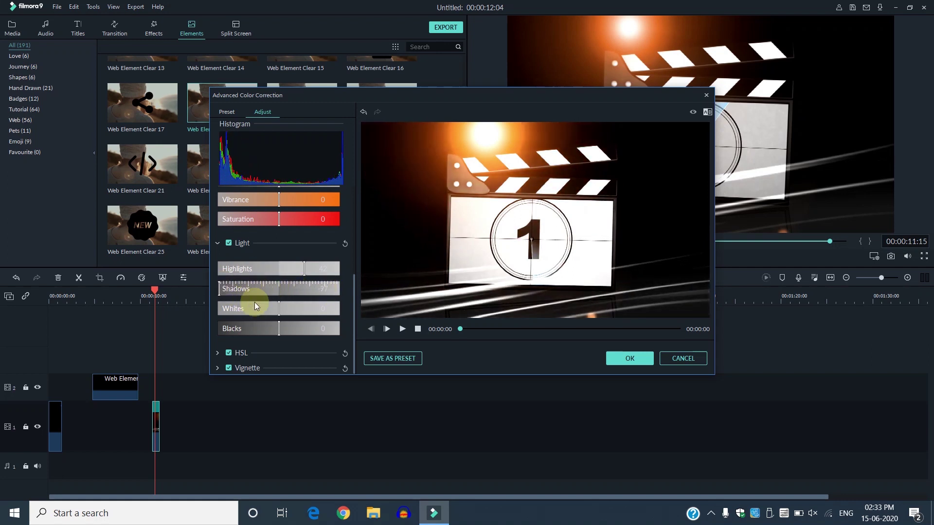
{"action": "mouse_move", "coordinate": [279, 311]}
{"action": "left_mouse_down"}
{"action": "mouse_move", "coordinate": [330, 313]}
{"action": "mouse_move", "coordinate": [240, 308]}
{"action": "mouse_move", "coordinate": [277, 308]}
{"action": "left_mouse_up"}
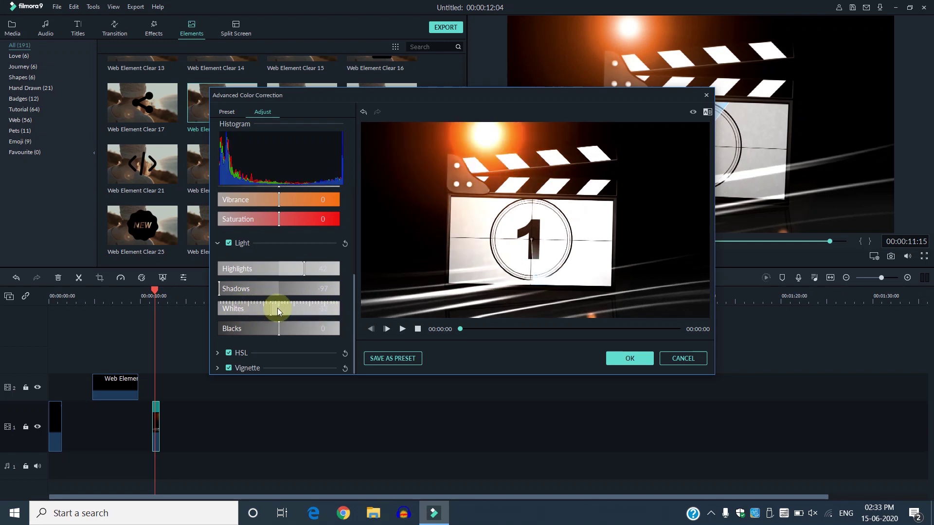
{"action": "left_click_drag", "start_coordinate": [352, 290], "coordinate": [357, 189]}
{"action": "left_click", "coordinate": [626, 362]}
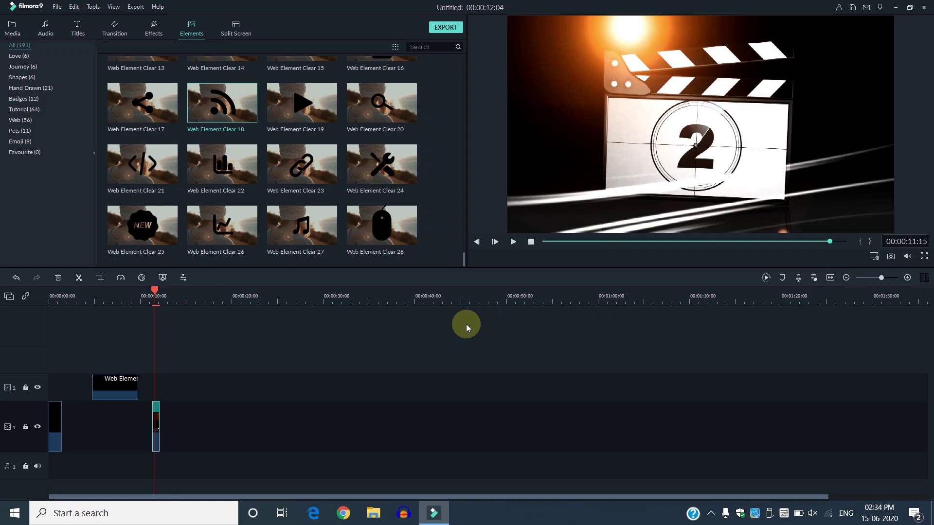
Step: Clear the clip selection, fit the whole project in the timeline, and try zooming the timeline out and back in
{"action": "left_click_drag", "start_coordinate": [59, 354], "coordinate": [184, 452]}
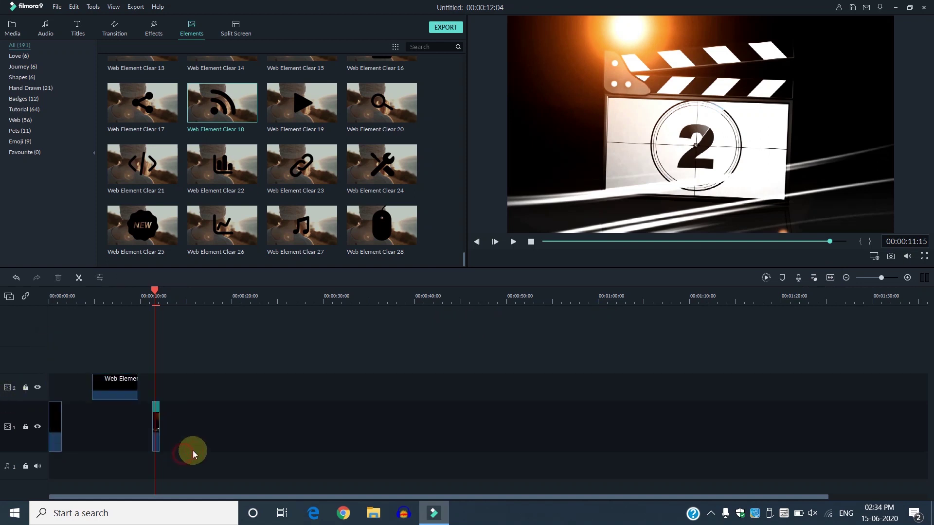
{"action": "left_click", "coordinate": [831, 278]}
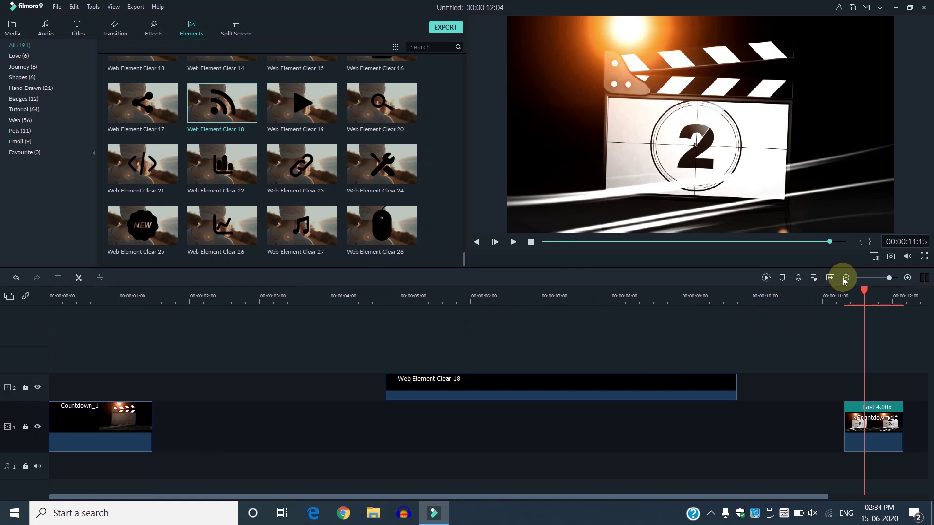
{"action": "left_click", "coordinate": [845, 277]}
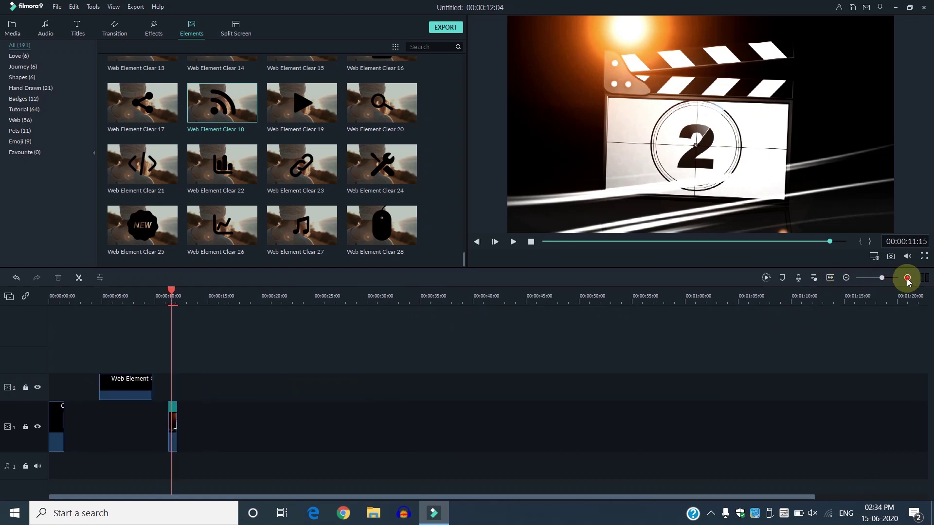
{"action": "left_click", "coordinate": [907, 279]}
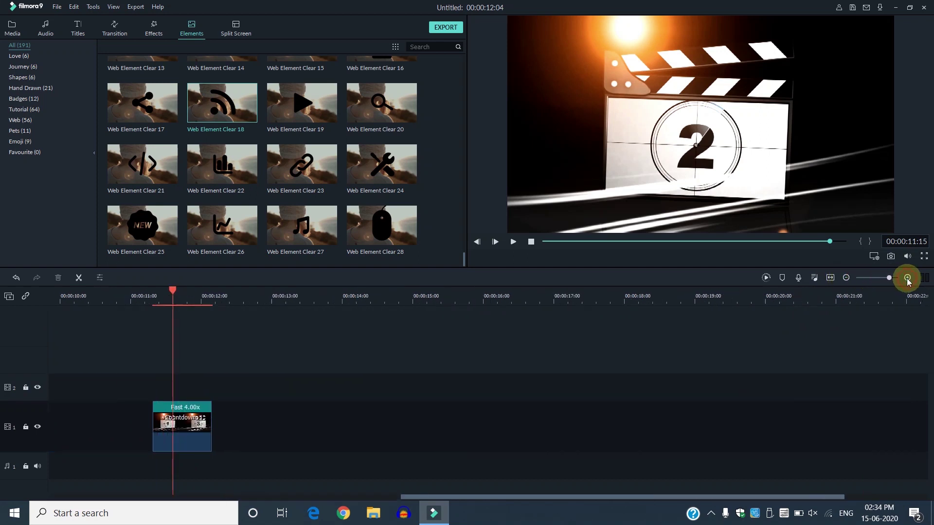
Step: Raise the Master volume in the Audio Mixer and apply the change
{"action": "left_click", "coordinate": [815, 278]}
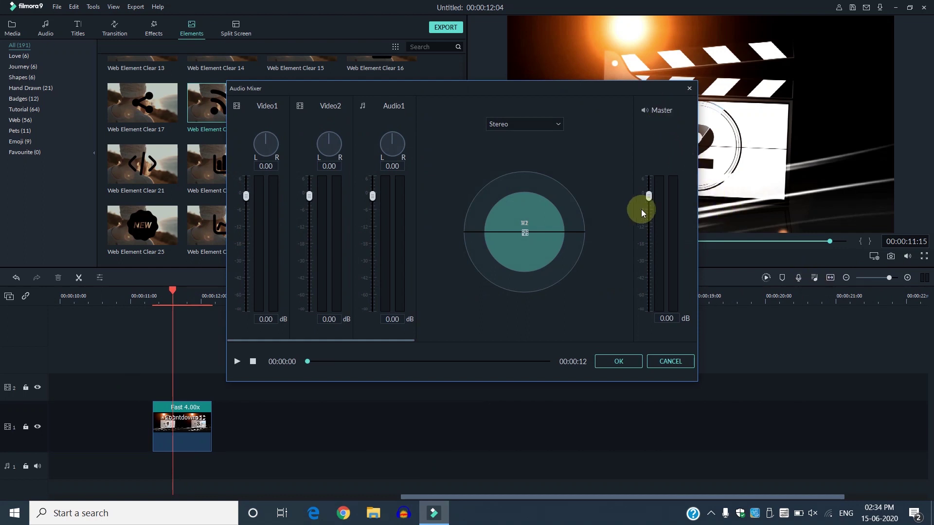
{"action": "mouse_move", "coordinate": [648, 194]}
{"action": "left_mouse_down"}
{"action": "mouse_move", "coordinate": [647, 170]}
{"action": "mouse_move", "coordinate": [652, 272]}
{"action": "mouse_move", "coordinate": [648, 180]}
{"action": "left_mouse_up"}
{"action": "left_click", "coordinate": [618, 360]}
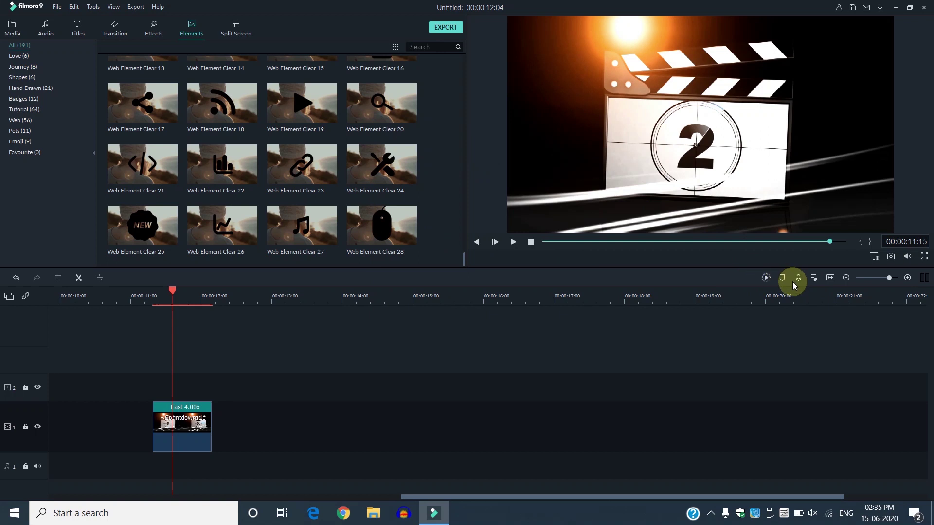
Step: Record about 6 seconds of microphone voiceover onto audio track 1 starting at 00:00:11:15, with Mute kept on, and close the recorder
{"action": "left_click", "coordinate": [798, 279]}
{"action": "left_click_drag", "start_coordinate": [464, 148], "coordinate": [221, 83]}
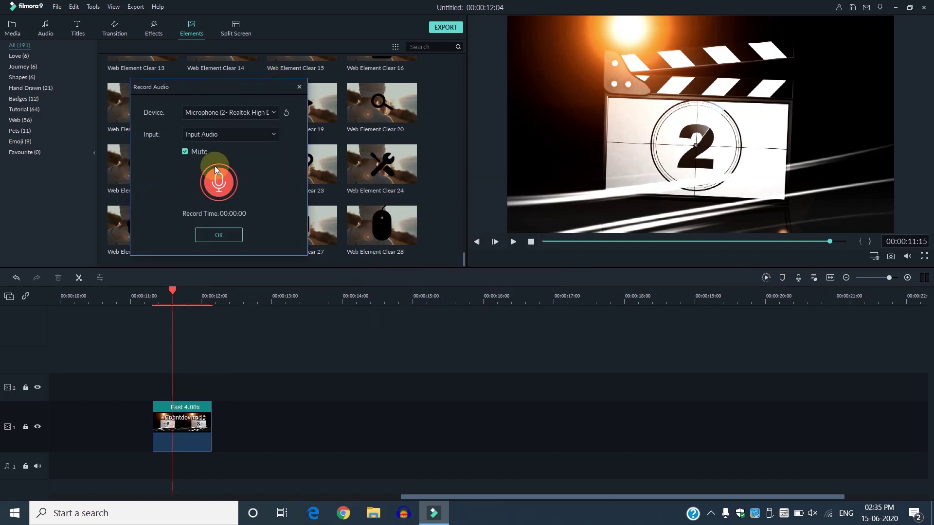
{"action": "left_click", "coordinate": [218, 185]}
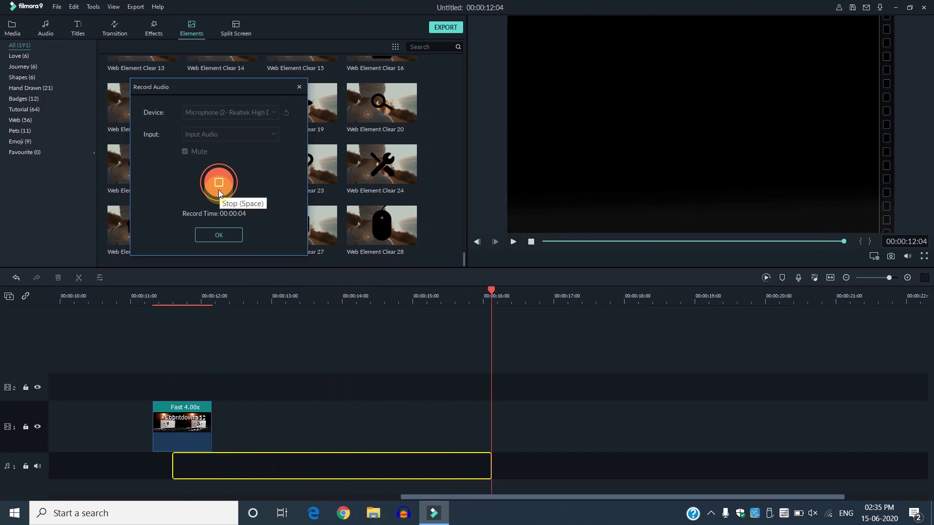
{"action": "left_click", "coordinate": [218, 190]}
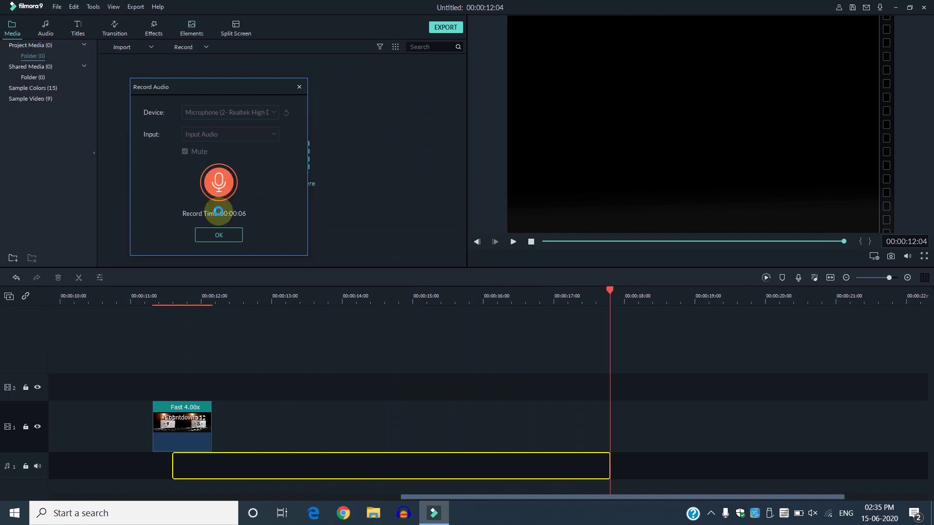
{"action": "left_click", "coordinate": [218, 235]}
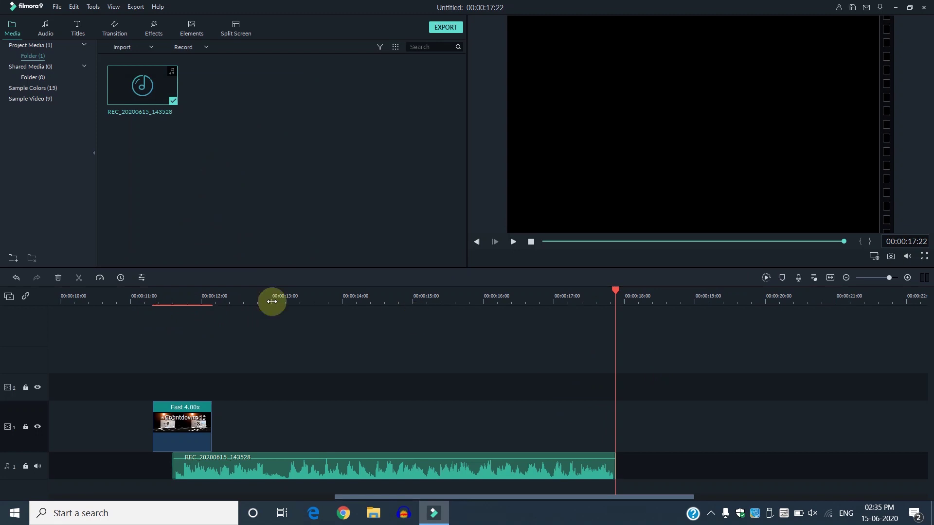
Step: Play the recorded voiceover from about 00:00:11:00, render the timeline preview, and play the same section again
{"action": "left_click", "coordinate": [137, 295]}
{"action": "key", "text": "space"}
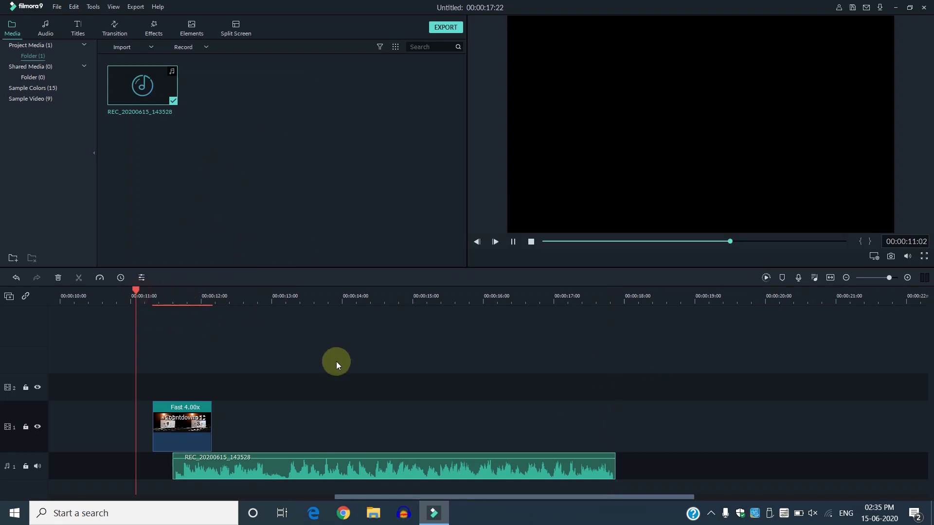
{"action": "key", "text": "space"}
{"action": "left_click", "coordinate": [767, 279]}
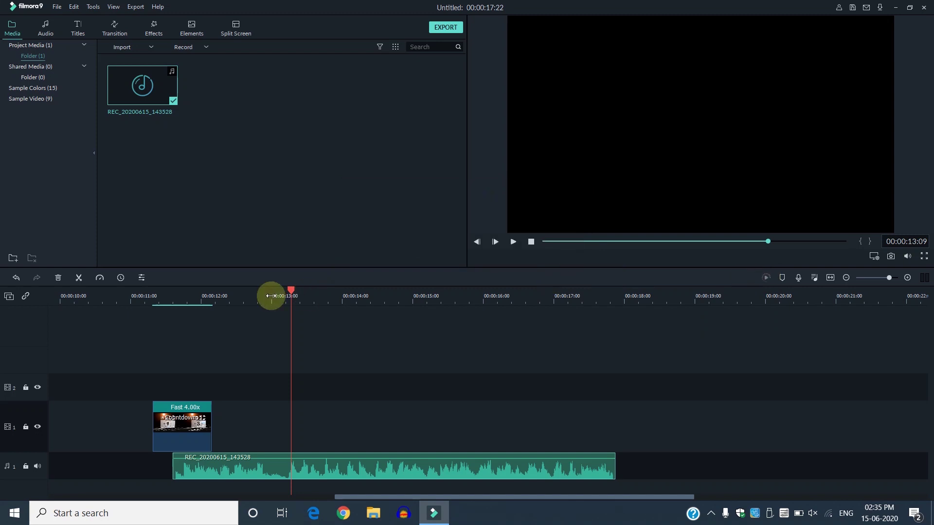
{"action": "left_click", "coordinate": [142, 295]}
{"action": "key", "text": "space"}
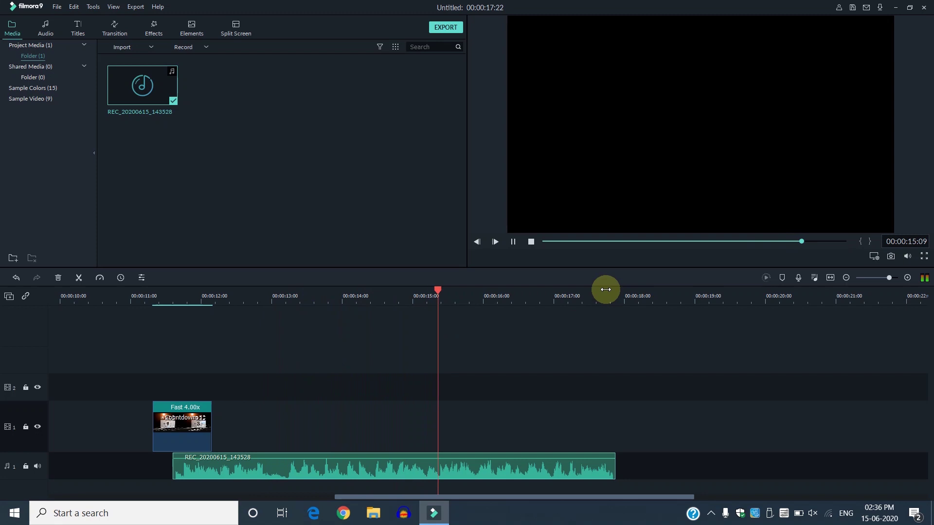
{"action": "key", "text": "space"}
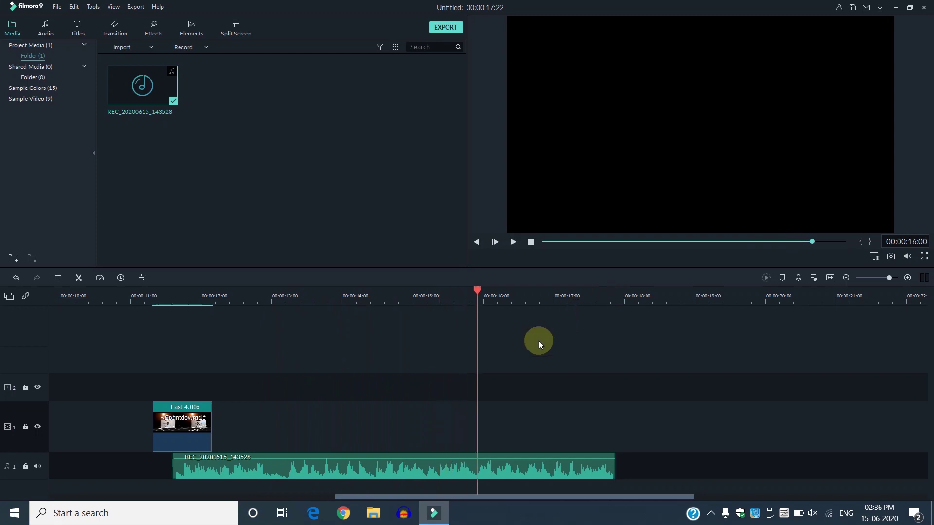
Step: View the preview in full screen, return to the editor, and try out the preview volume control
{"action": "left_click", "coordinate": [924, 258]}
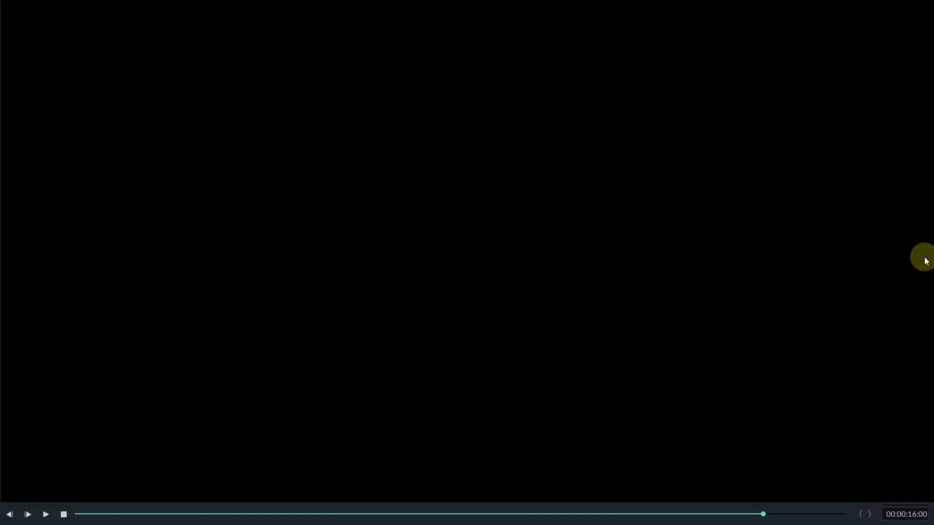
{"action": "left_click", "coordinate": [924, 515]}
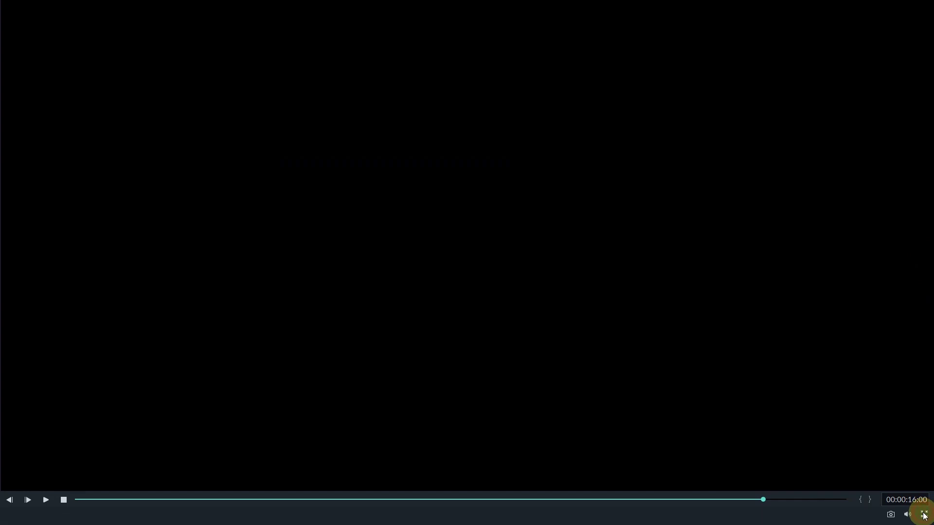
{"action": "left_click", "coordinate": [905, 258]}
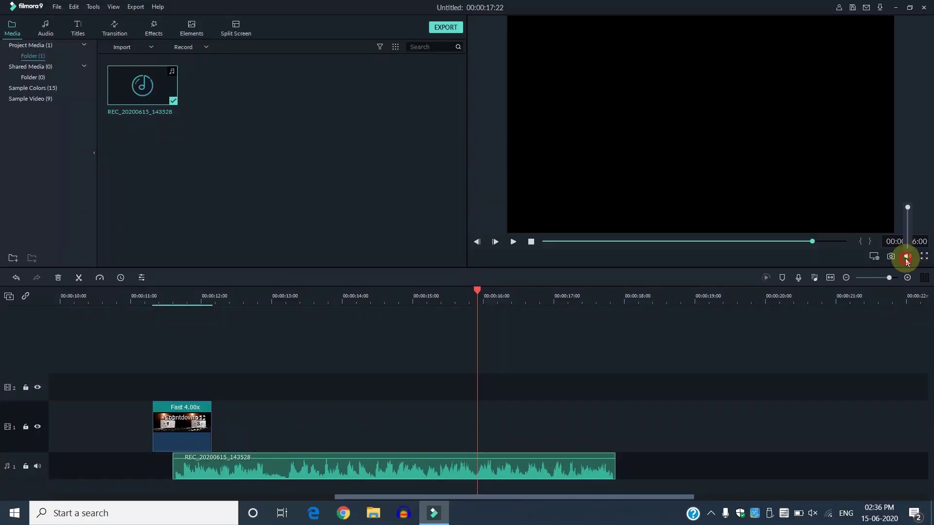
{"action": "left_click_drag", "start_coordinate": [907, 233], "coordinate": [906, 222]}
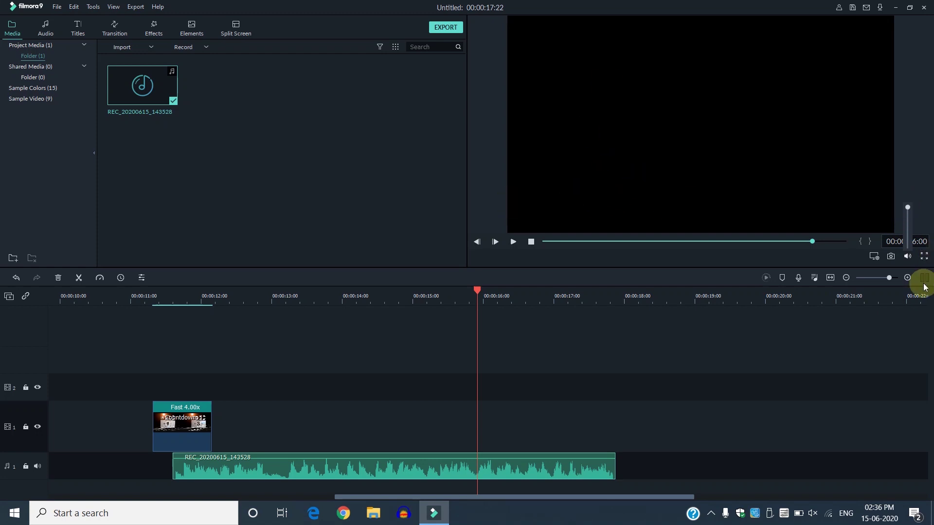
{"action": "mouse_move", "coordinate": [905, 206]}
{"action": "left_mouse_down"}
{"action": "mouse_move", "coordinate": [906, 233]}
{"action": "mouse_move", "coordinate": [906, 223]}
{"action": "left_mouse_up"}
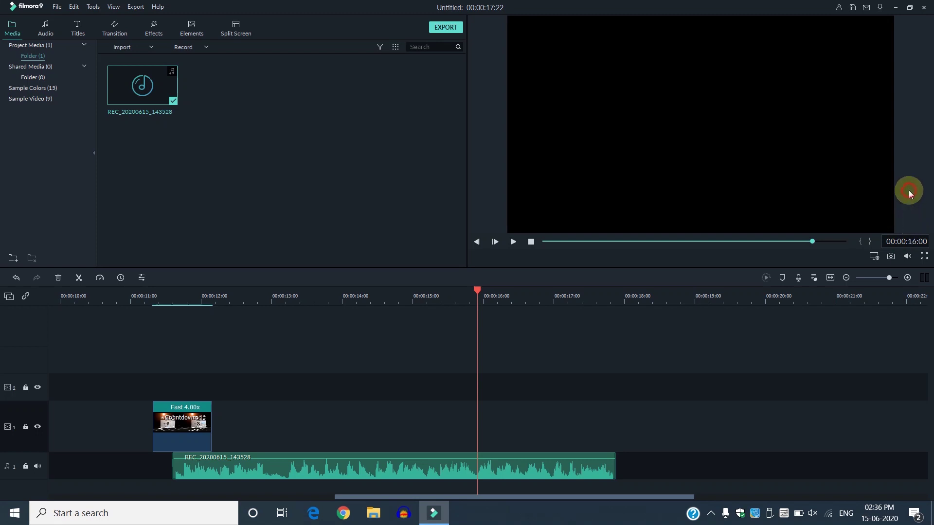
Step: Capture a snapshot of the countdown frame at 00:00:11:16 into the project media
{"action": "left_click", "coordinate": [176, 299]}
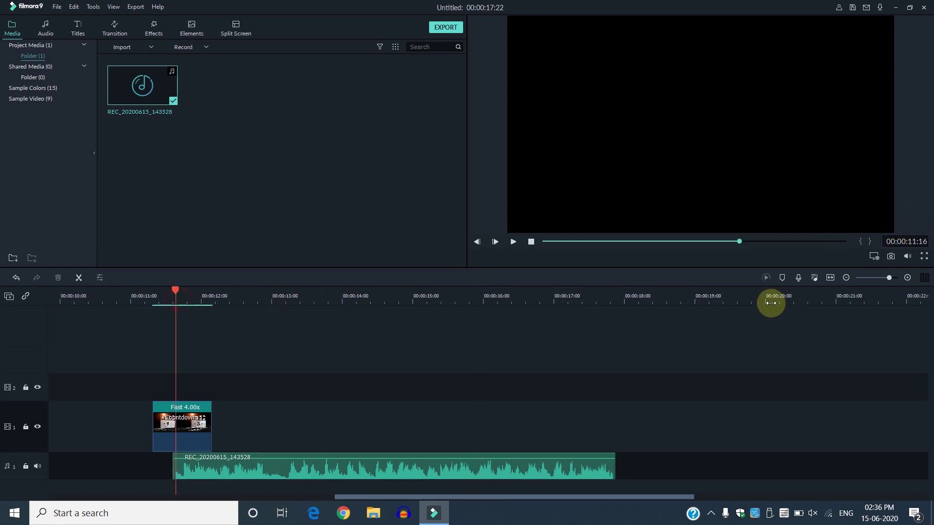
{"action": "left_click", "coordinate": [890, 258]}
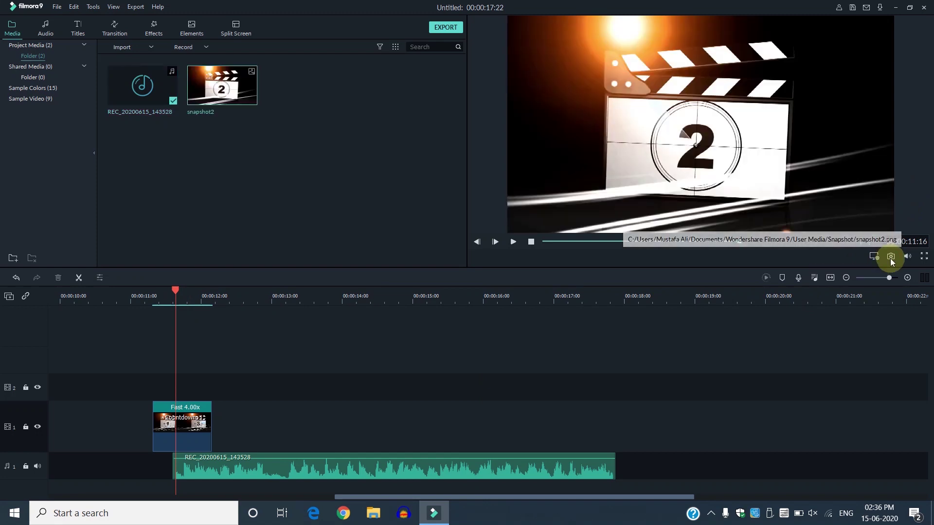
{"action": "left_click_drag", "start_coordinate": [243, 95], "coordinate": [291, 110]}
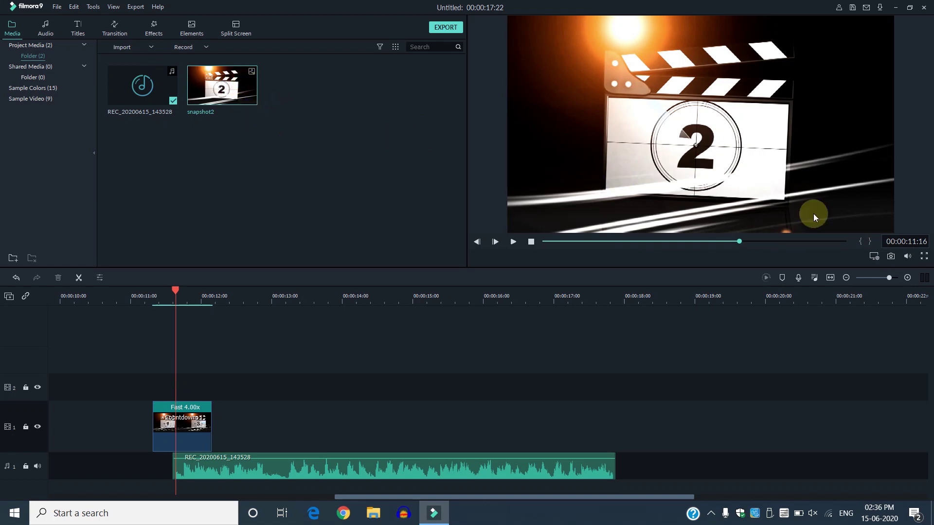
Step: Review the project's aspect ratio choices and confirm the project settings with 16:9 (Widescreen) kept
{"action": "left_click", "coordinate": [875, 258]}
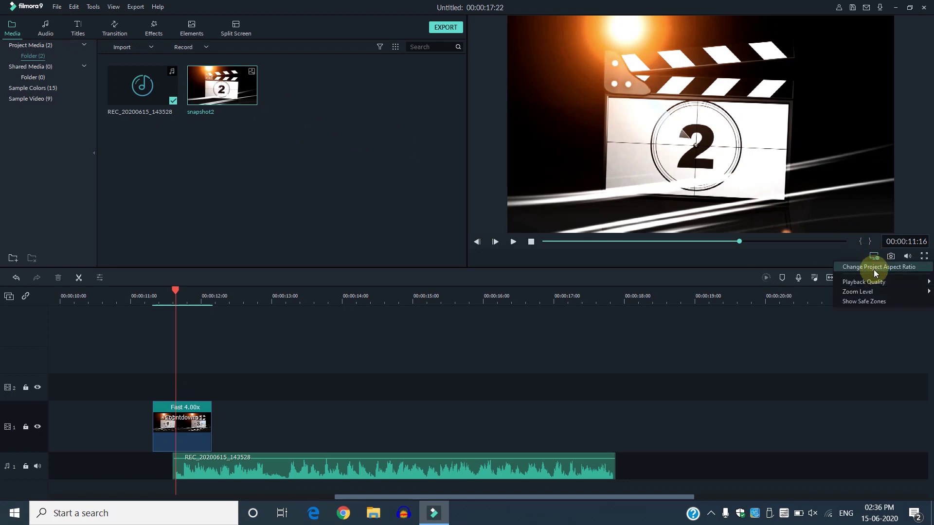
{"action": "left_click", "coordinate": [874, 267]}
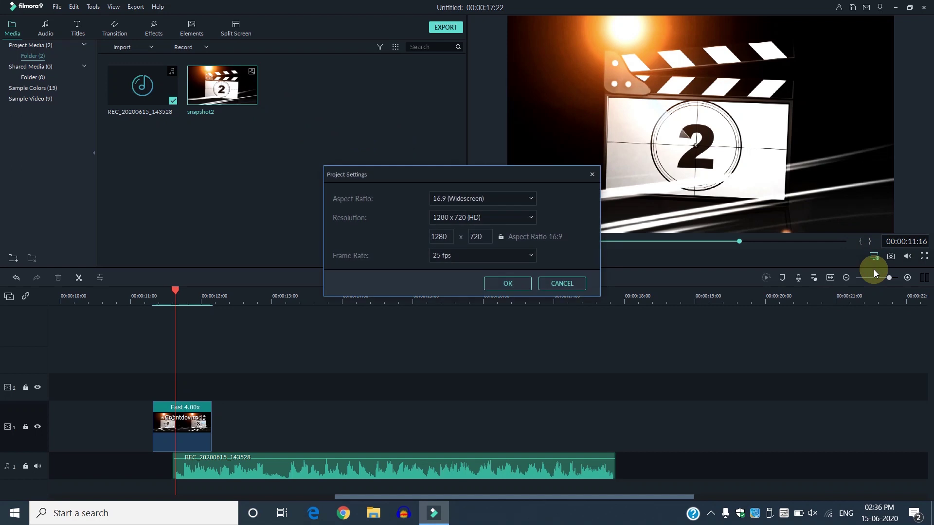
{"action": "left_click", "coordinate": [504, 195]}
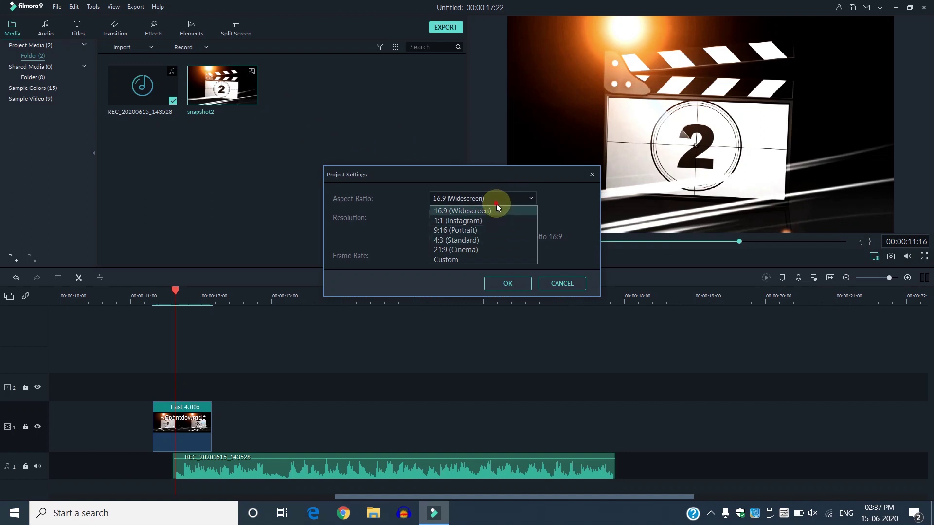
{"action": "left_click", "coordinate": [496, 204]}
{"action": "left_click", "coordinate": [506, 287]}
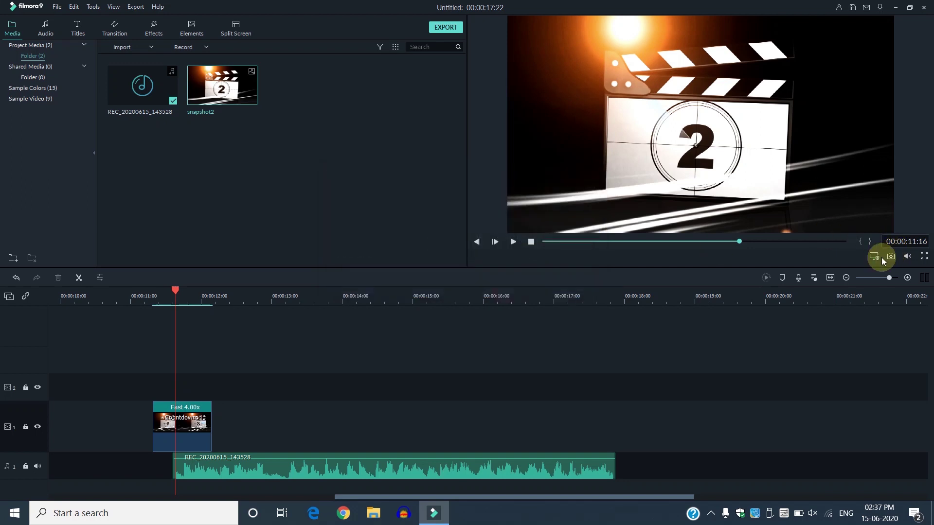
Step: Examine the preview's playback quality options and try choosing Full
{"action": "left_click", "coordinate": [875, 257]}
{"action": "mouse_move", "coordinate": [871, 282]}
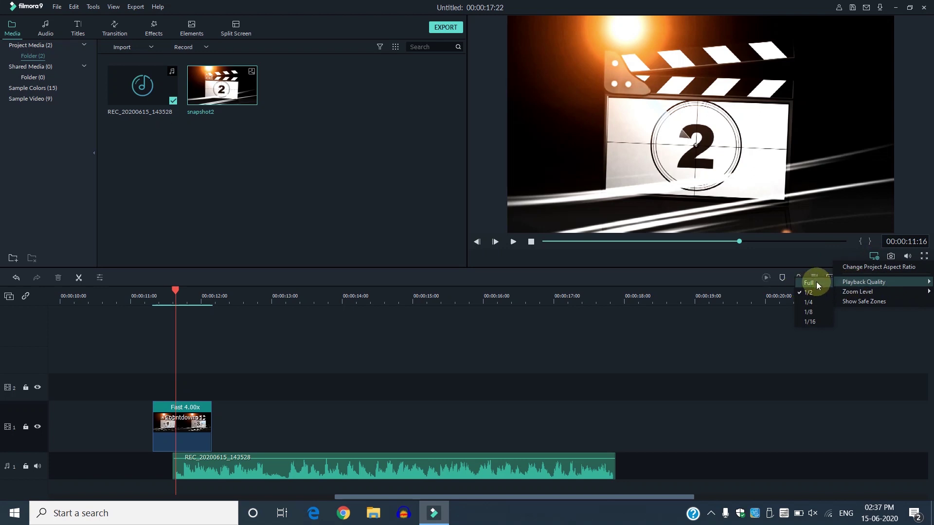
{"action": "left_click", "coordinate": [809, 283]}
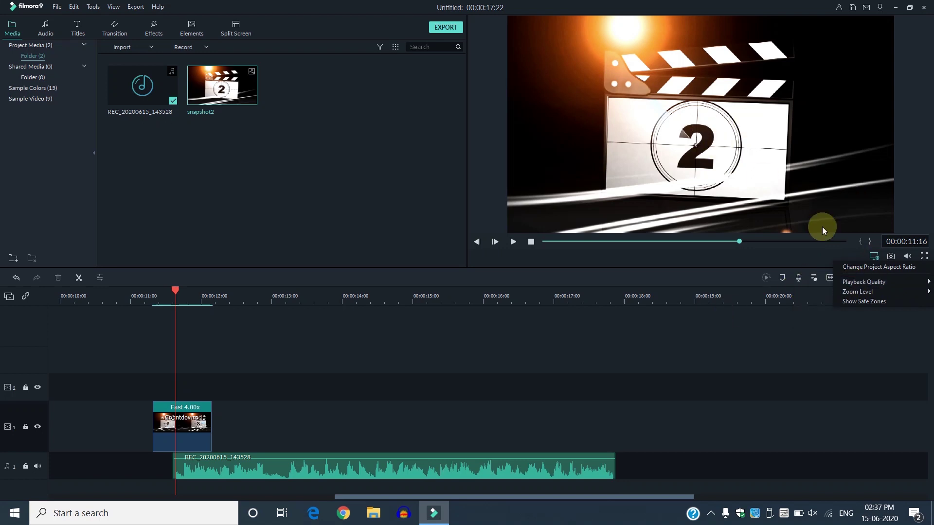
Step: Try the preview zoom levels 25% and 100%, pan the enlarged frame, and return the zoom level to Fit
{"action": "mouse_move", "coordinate": [872, 281]}
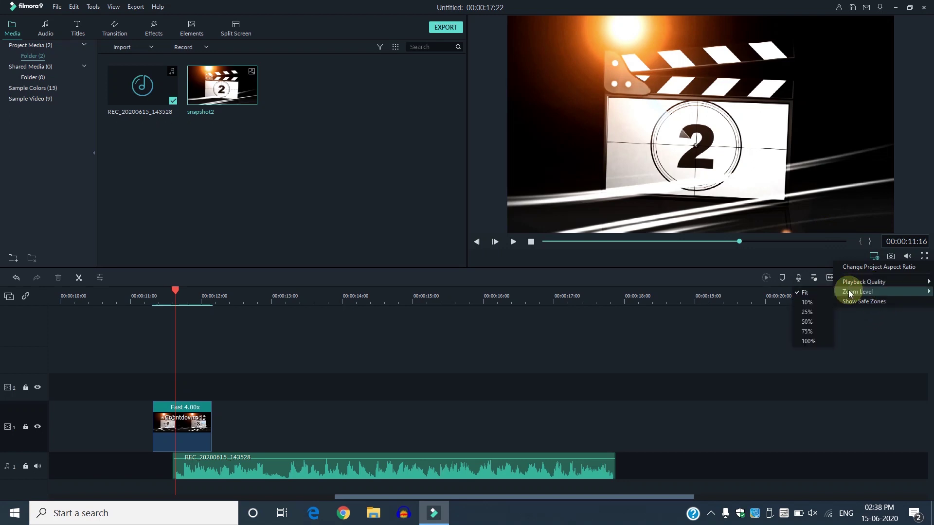
{"action": "left_click", "coordinate": [815, 313]}
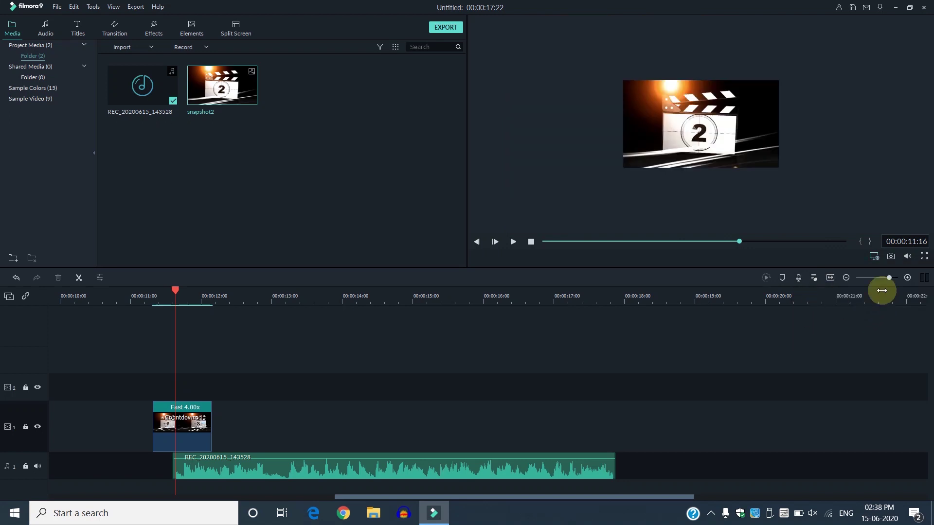
{"action": "left_click", "coordinate": [874, 257]}
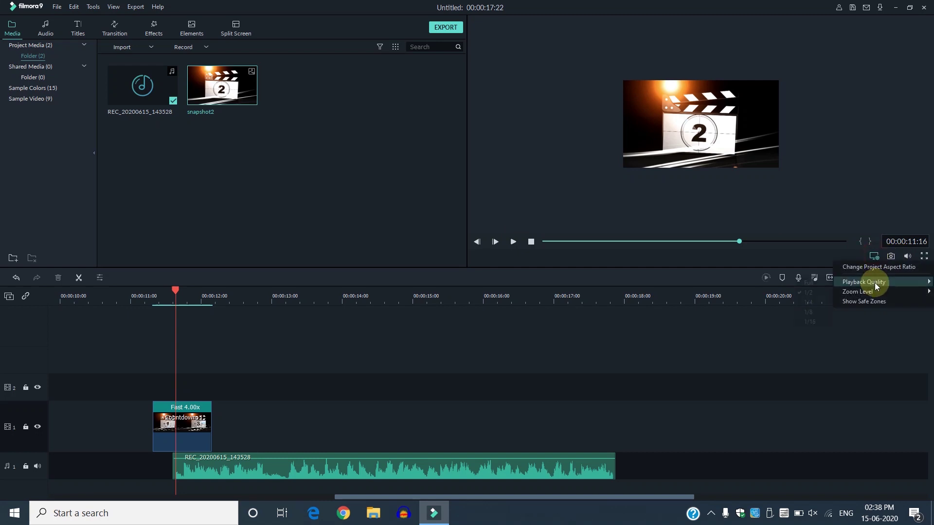
{"action": "mouse_move", "coordinate": [873, 291]}
{"action": "left_click", "coordinate": [811, 338]}
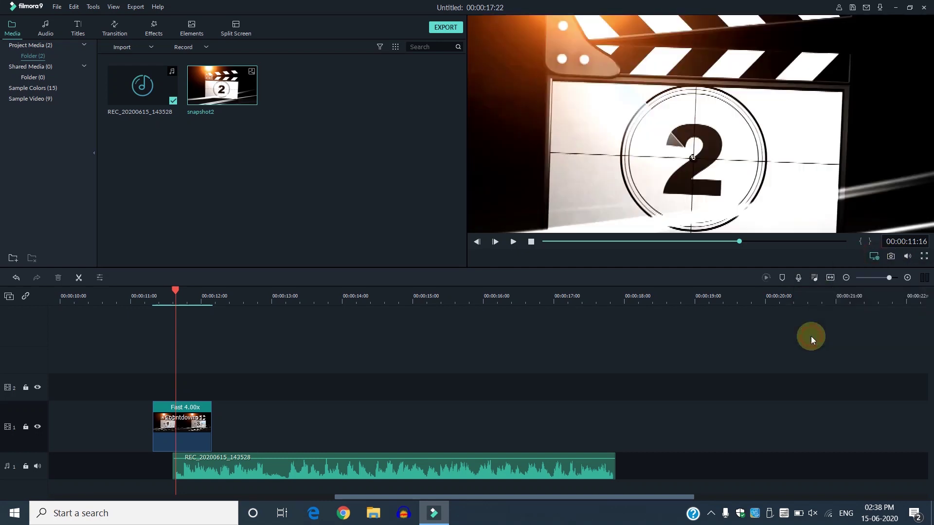
{"action": "mouse_move", "coordinate": [521, 194]}
{"action": "left_mouse_down"}
{"action": "mouse_move", "coordinate": [529, 188]}
{"action": "mouse_move", "coordinate": [514, 210]}
{"action": "mouse_move", "coordinate": [503, 195]}
{"action": "mouse_move", "coordinate": [530, 189]}
{"action": "mouse_move", "coordinate": [519, 198]}
{"action": "left_mouse_up"}
{"action": "left_click", "coordinate": [875, 258]}
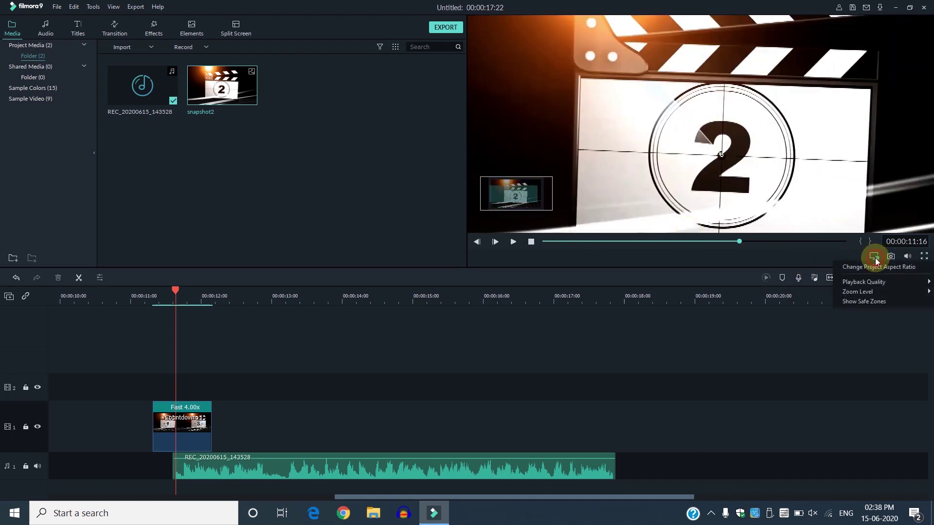
{"action": "mouse_move", "coordinate": [870, 292]}
{"action": "left_click", "coordinate": [807, 294]}
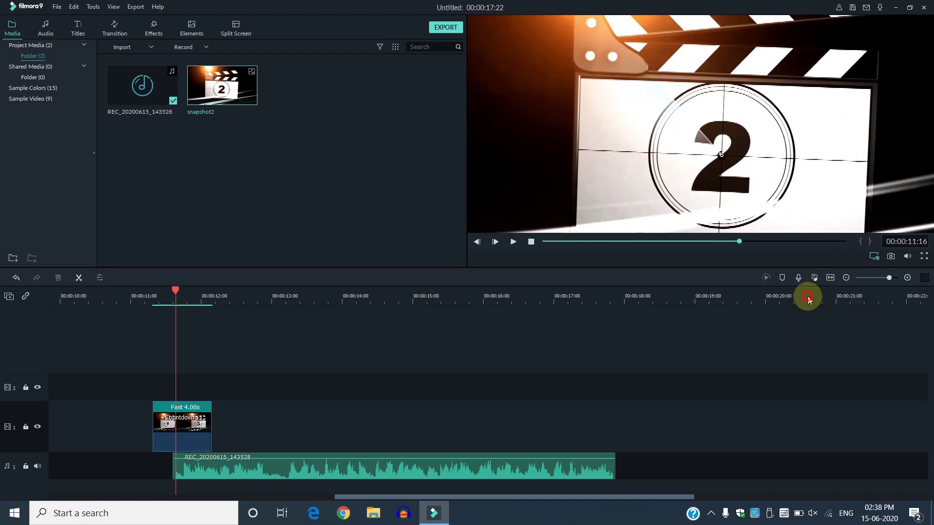
Step: Show the safe zones over the preview and hide them again
{"action": "left_click", "coordinate": [874, 255]}
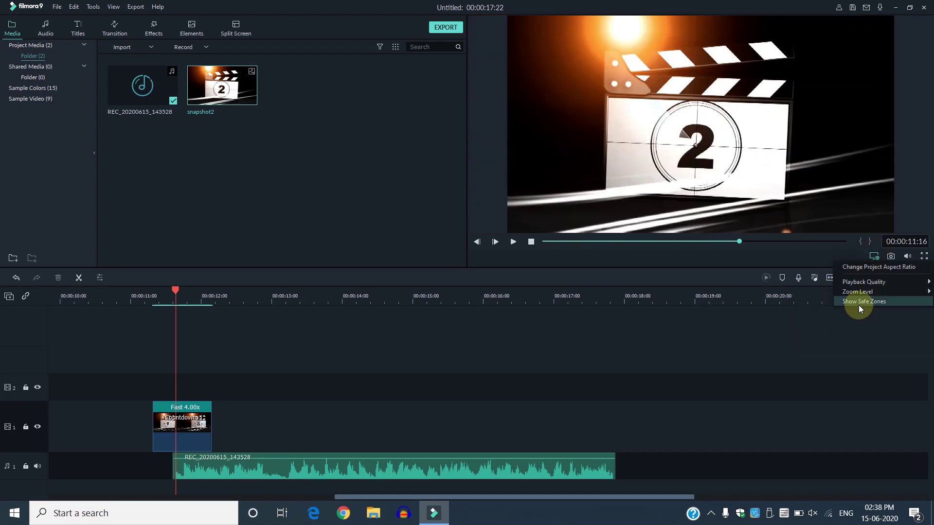
{"action": "left_click", "coordinate": [898, 301]}
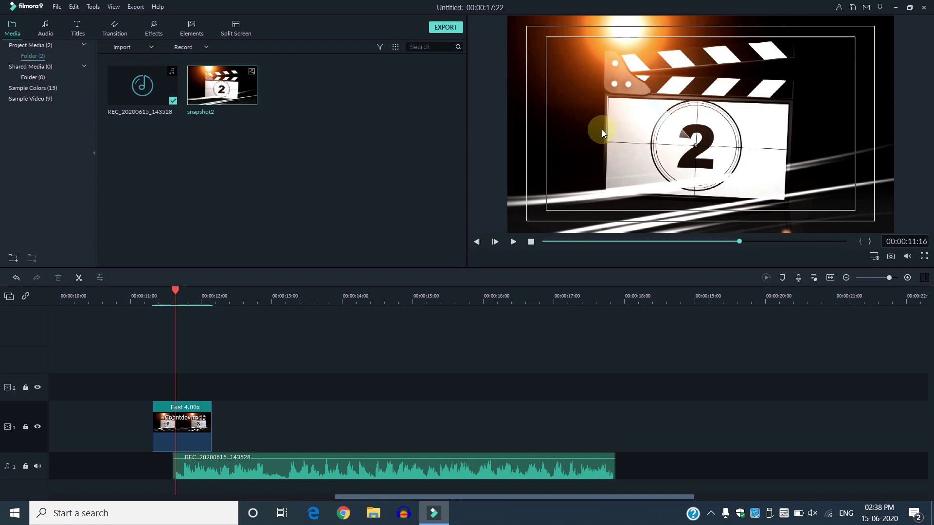
{"action": "left_click", "coordinate": [869, 256]}
{"action": "left_click", "coordinate": [861, 298]}
Step: Delete all clips from the timeline
{"action": "left_click", "coordinate": [840, 338]}
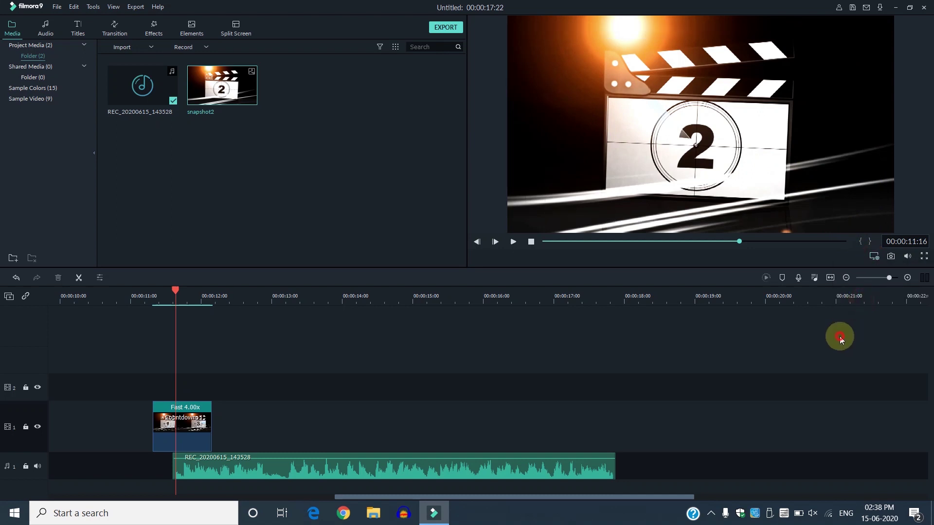
{"action": "key", "text": "ctrl+a"}
{"action": "key", "text": "Delete"}
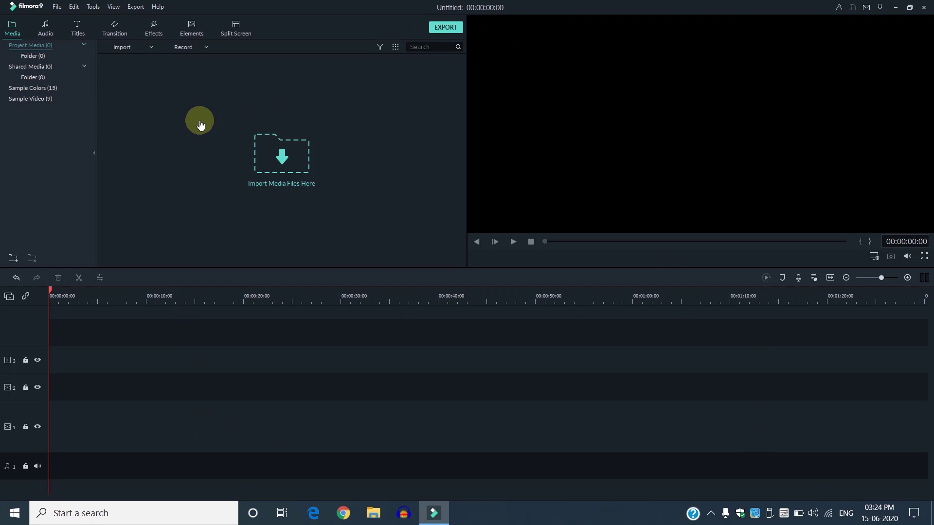
Step: Import the green-screen vlc-record video from the Videos folder into the project media
{"action": "left_click", "coordinate": [245, 136]}
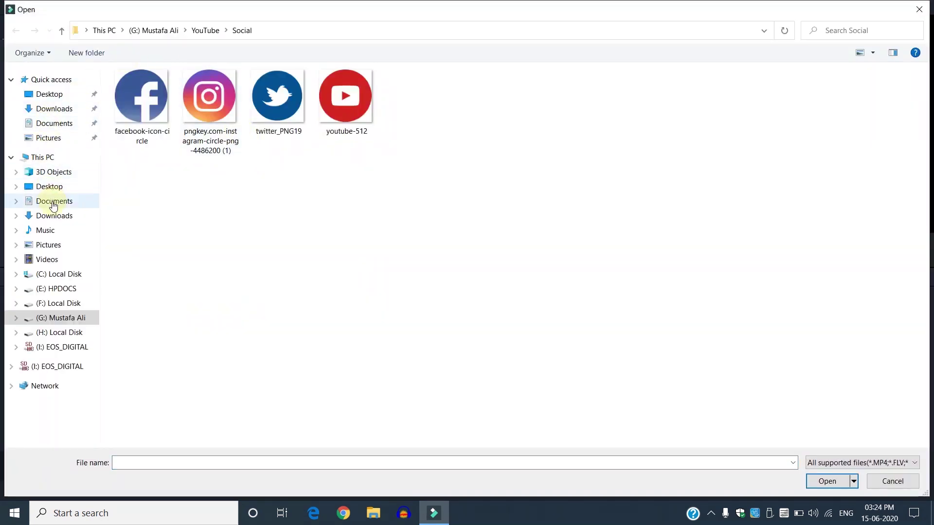
{"action": "left_click", "coordinate": [53, 259]}
{"action": "left_click", "coordinate": [274, 122]}
{"action": "double_click", "coordinate": [273, 123]}
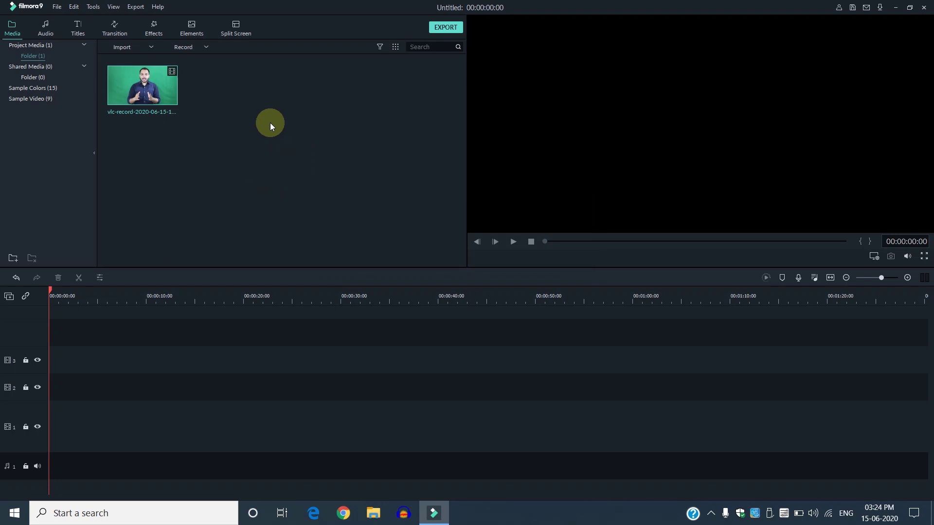
Step: Place the green-screen video at the start of video track 3, matching the project settings to the media
{"action": "left_click_drag", "start_coordinate": [166, 89], "coordinate": [45, 360]}
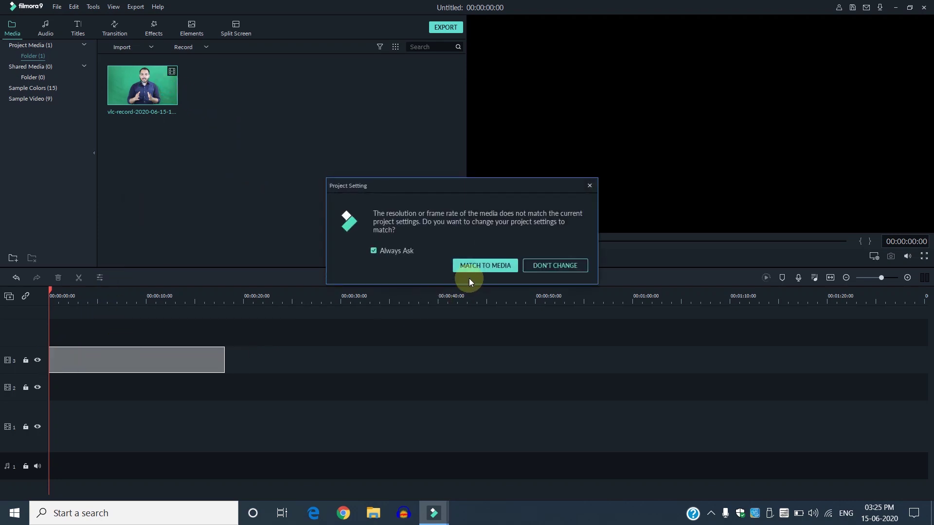
{"action": "left_click", "coordinate": [492, 265]}
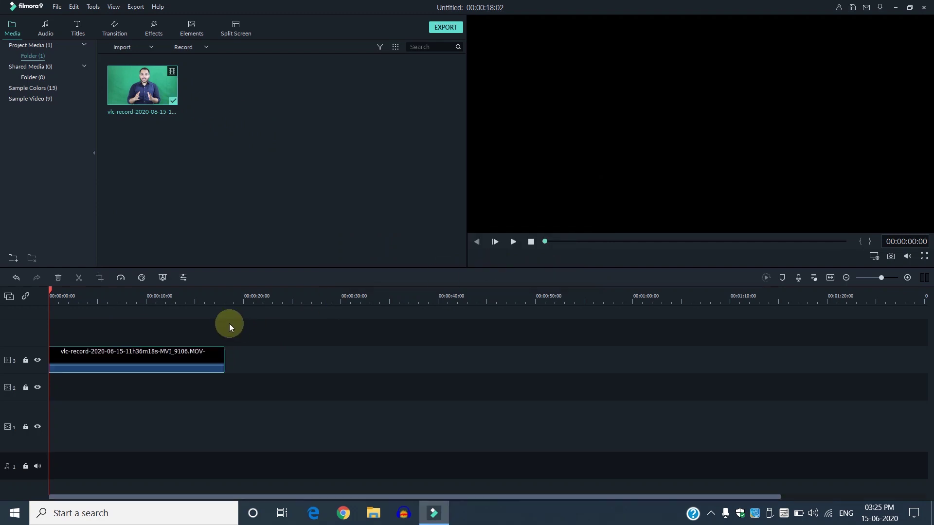
{"action": "left_click_drag", "start_coordinate": [250, 298], "coordinate": [736, 304]}
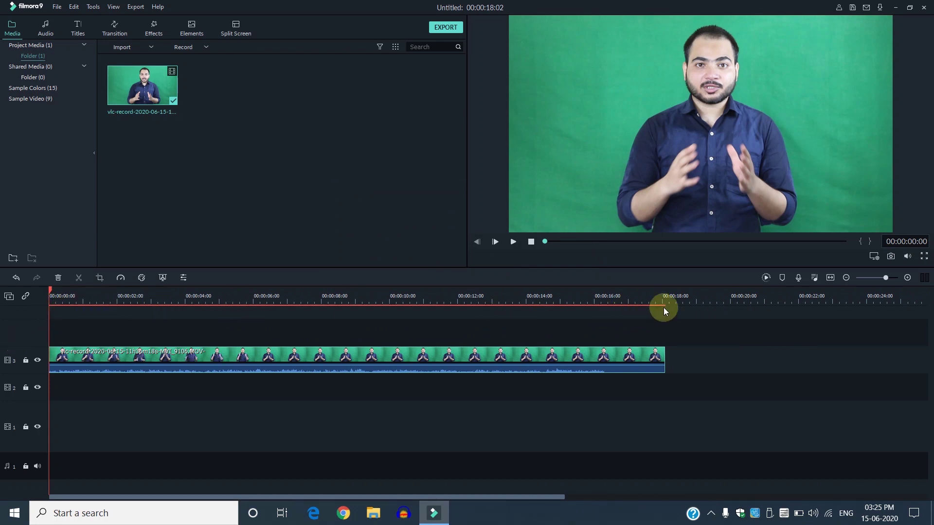
Step: Render the timeline preview and play the green-screen clip from the start
{"action": "left_click", "coordinate": [767, 279]}
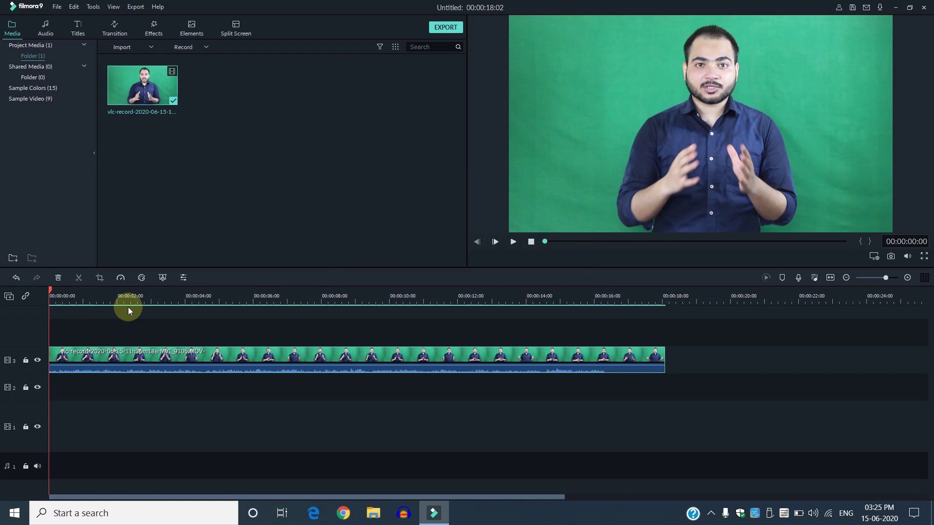
{"action": "key", "text": "space"}
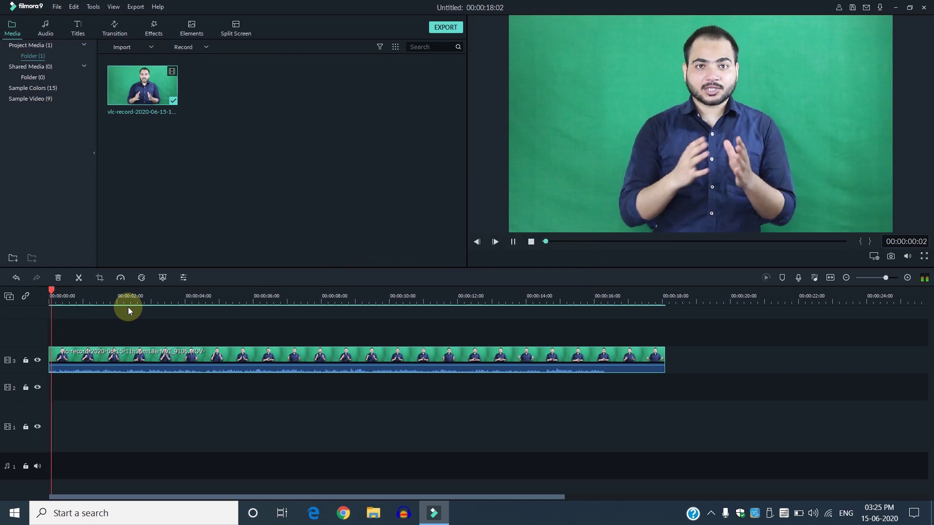
Step: Mute the computer's sound and replay the green-screen clip from about 2 seconds, pausing shortly after
{"action": "key", "text": "XF86AudioMute"}
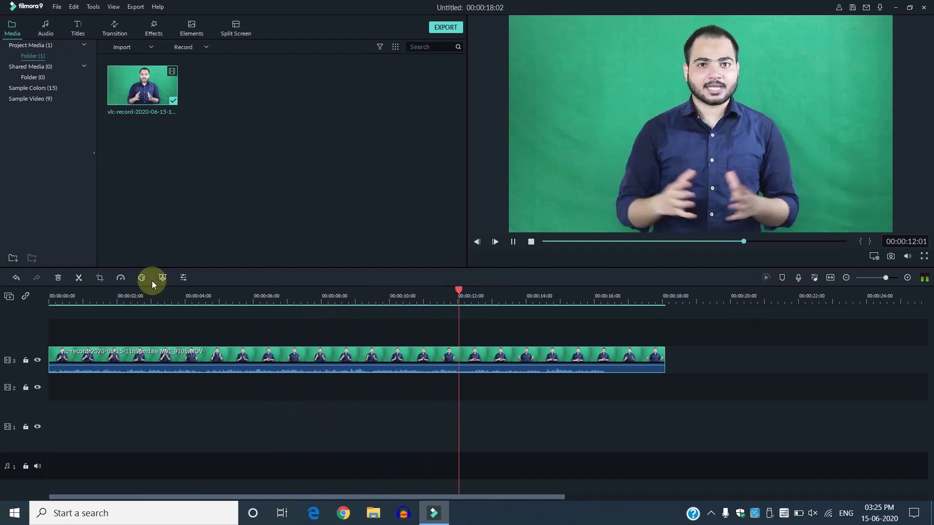
{"action": "left_click", "coordinate": [119, 295]}
{"action": "left_click", "coordinate": [512, 242]}
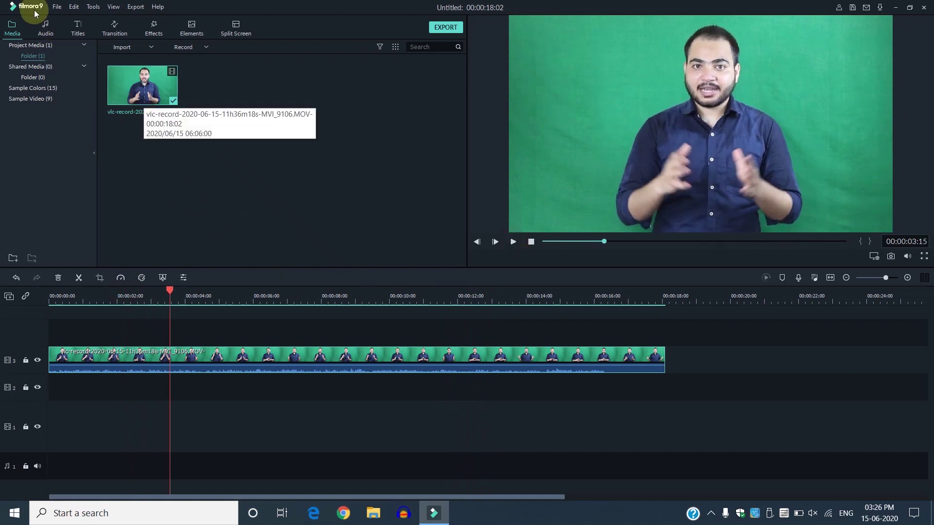
Step: Look through the built-in audio library, including its music and sound-effect categories, and return to the project media
{"action": "left_click", "coordinate": [46, 27]}
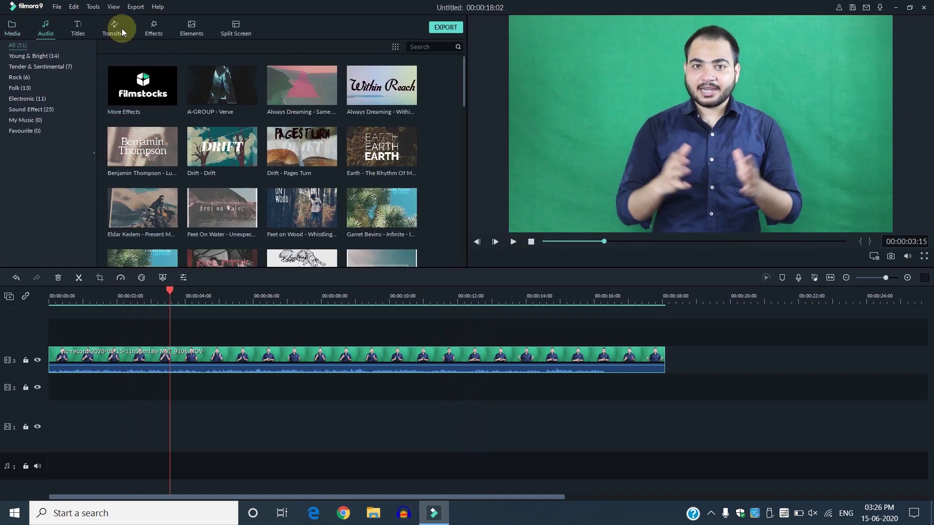
{"action": "left_click_drag", "start_coordinate": [463, 81], "coordinate": [462, 49]}
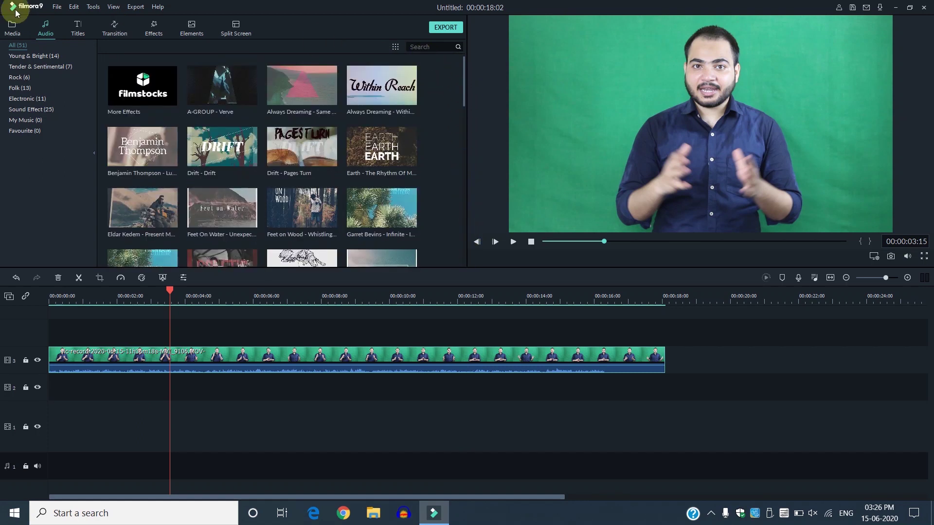
{"action": "left_click", "coordinate": [12, 28]}
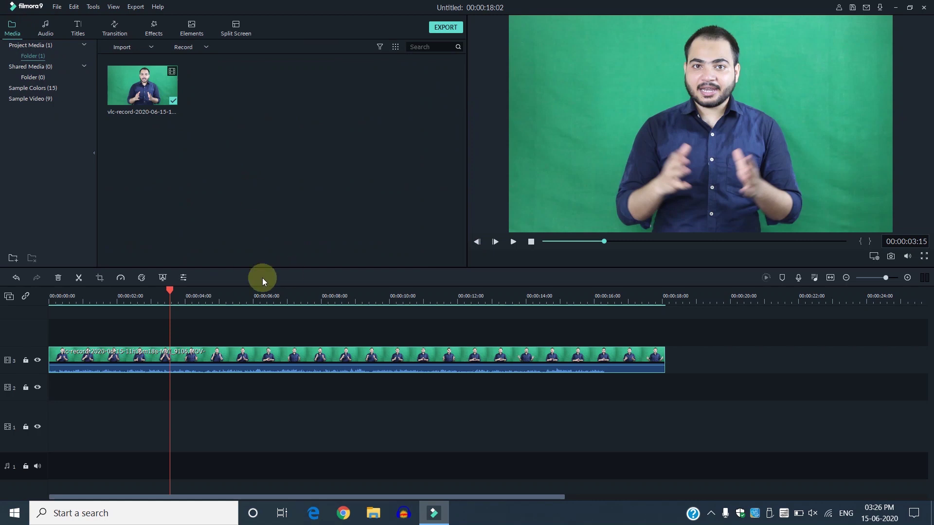
Step: Record a microphone voiceover of about 12 seconds from the start of the timeline
{"action": "left_click_drag", "start_coordinate": [170, 290], "coordinate": [165, 290]}
{"action": "left_click", "coordinate": [48, 294]}
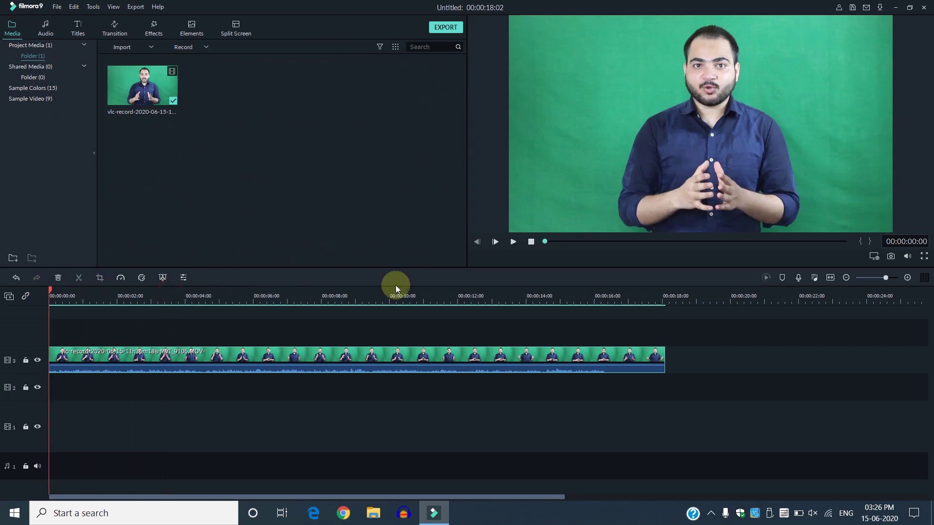
{"action": "left_click", "coordinate": [798, 277]}
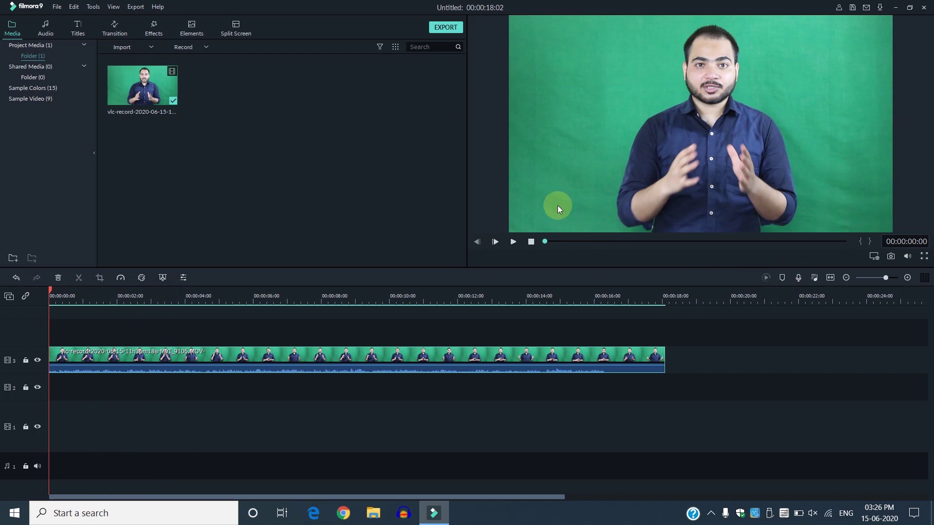
{"action": "left_click_drag", "start_coordinate": [474, 154], "coordinate": [295, 88]}
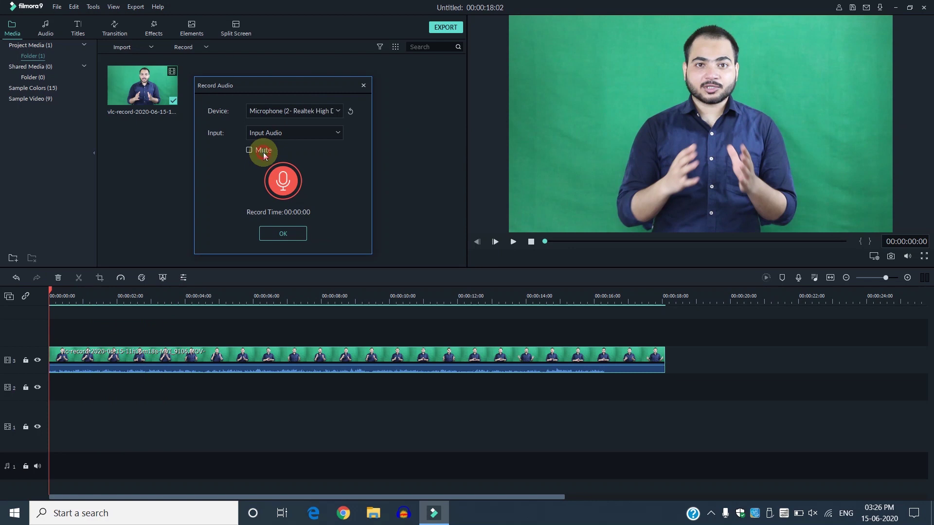
{"action": "left_click", "coordinate": [281, 181]}
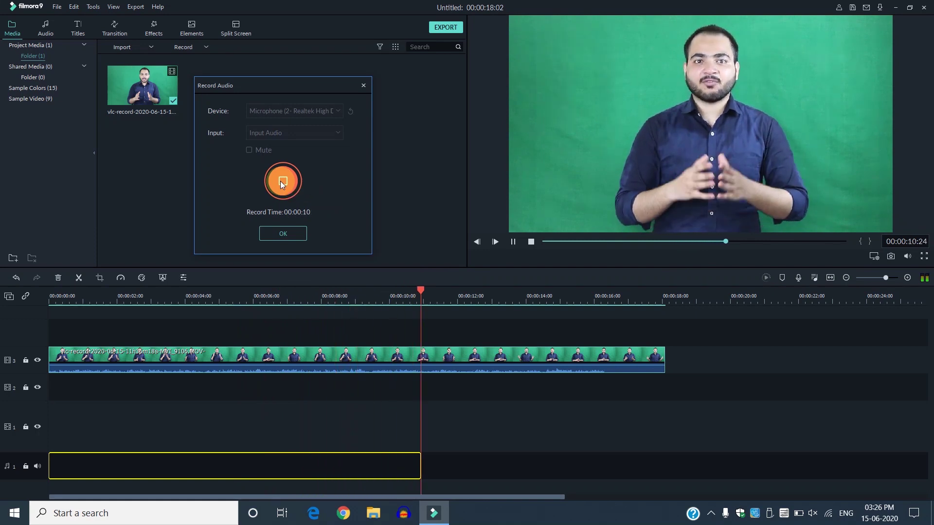
{"action": "left_click", "coordinate": [280, 181]}
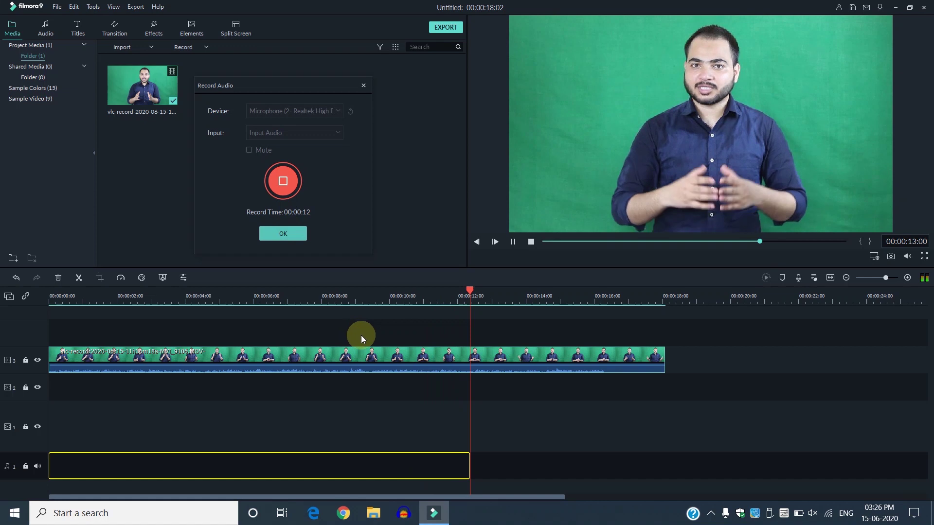
Step: Mute the green-screen clip's own audio on video track 3
{"action": "left_click", "coordinate": [337, 296]}
{"action": "left_click", "coordinate": [405, 365]}
{"action": "right_click", "coordinate": [451, 364]}
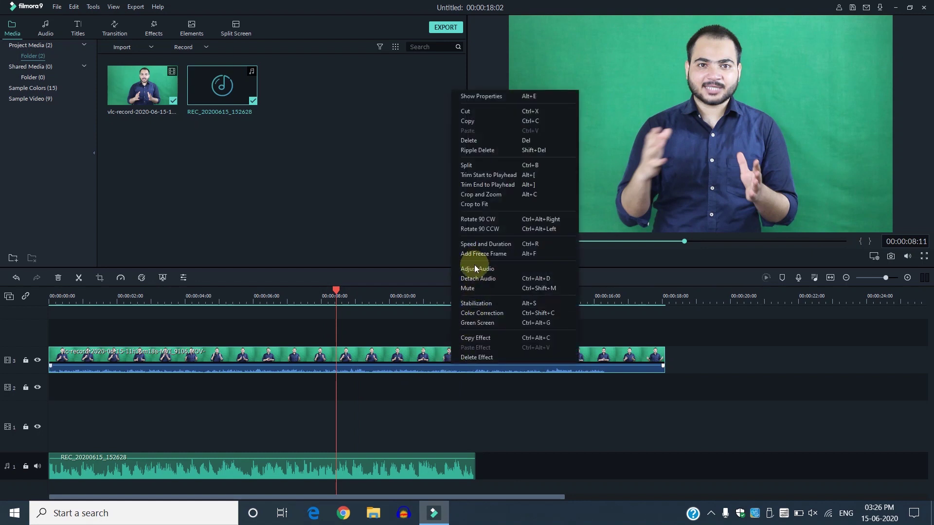
{"action": "left_click", "coordinate": [474, 289]}
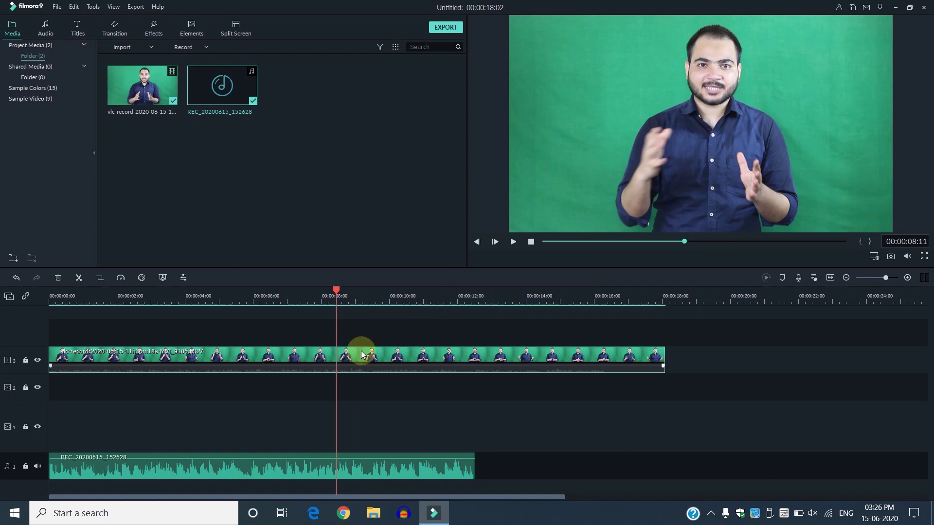
{"action": "left_click", "coordinate": [397, 337]}
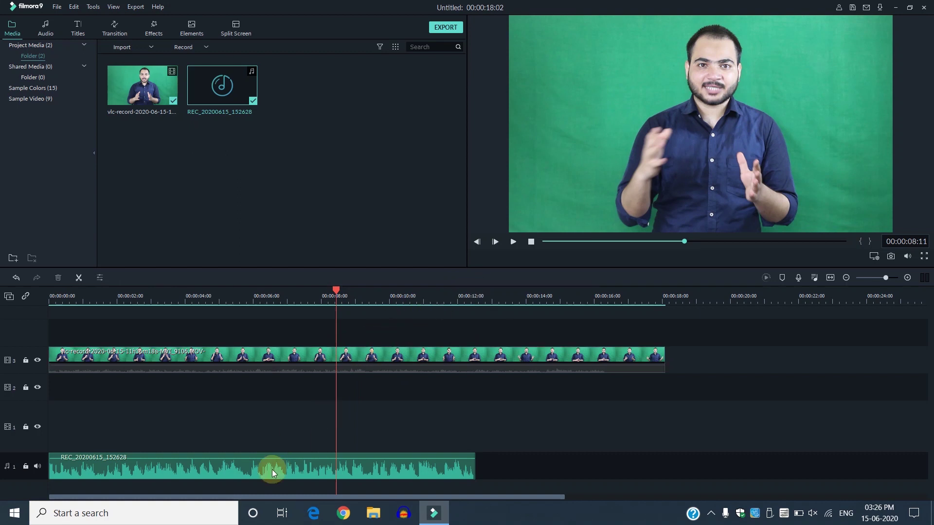
Step: Delete the recorded voiceover clip from audio track 1 and unmute the green-screen clip
{"action": "left_click", "coordinate": [299, 475]}
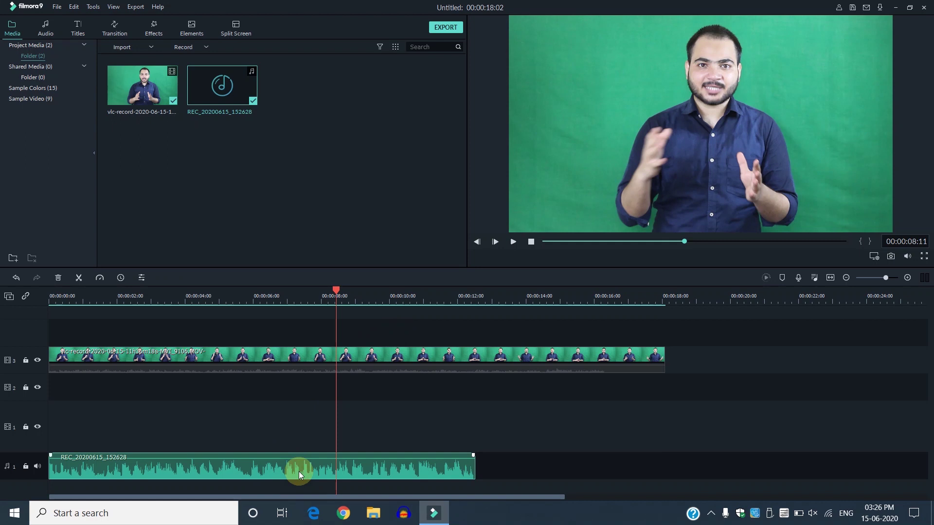
{"action": "key", "text": "Delete"}
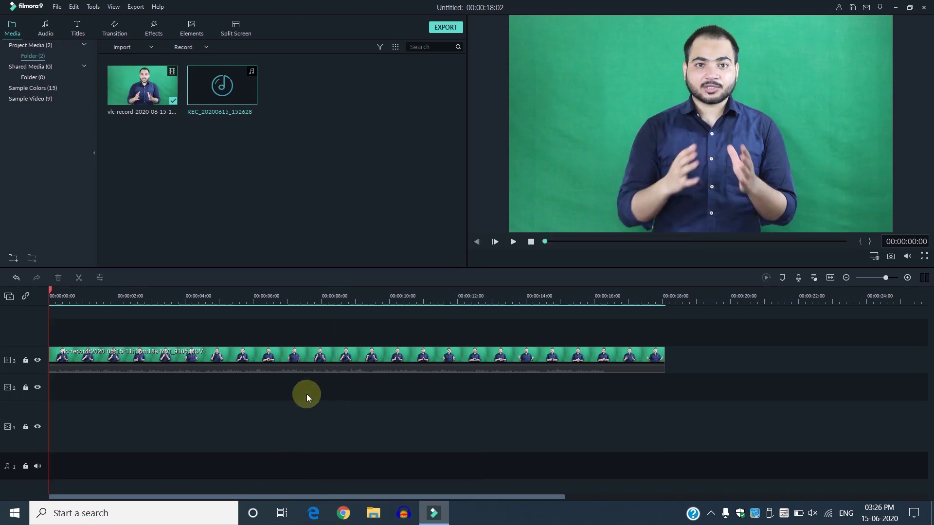
{"action": "right_click", "coordinate": [302, 357]}
{"action": "left_click", "coordinate": [327, 282]}
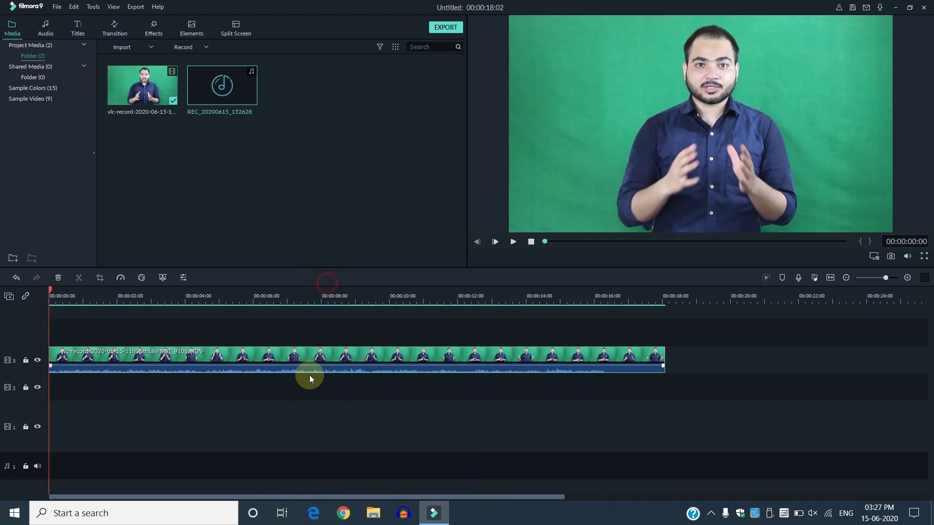
{"action": "left_click", "coordinate": [304, 405]}
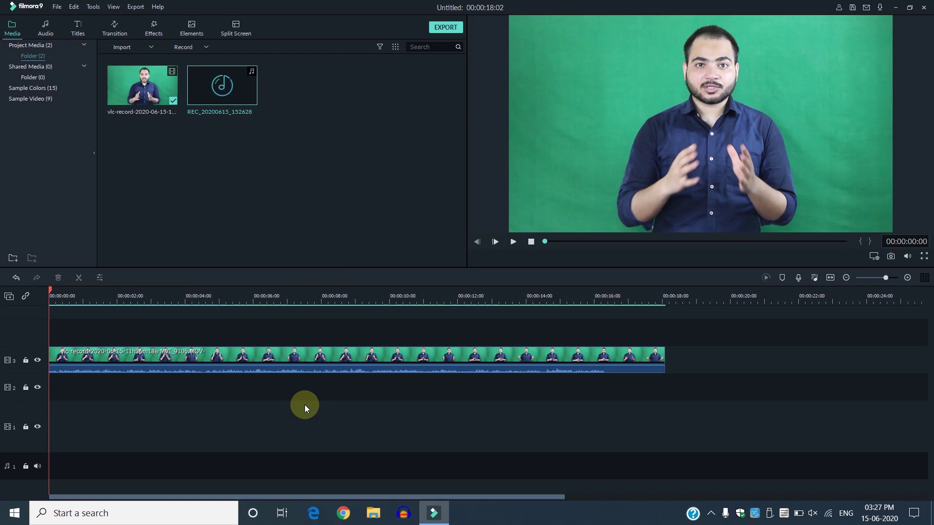
Step: Look through the titles library and return to the project media
{"action": "left_click", "coordinate": [79, 31]}
{"action": "mouse_move", "coordinate": [460, 86]}
{"action": "left_mouse_down"}
{"action": "mouse_move", "coordinate": [462, 144]}
{"action": "mouse_move", "coordinate": [460, 71]}
{"action": "left_mouse_up"}
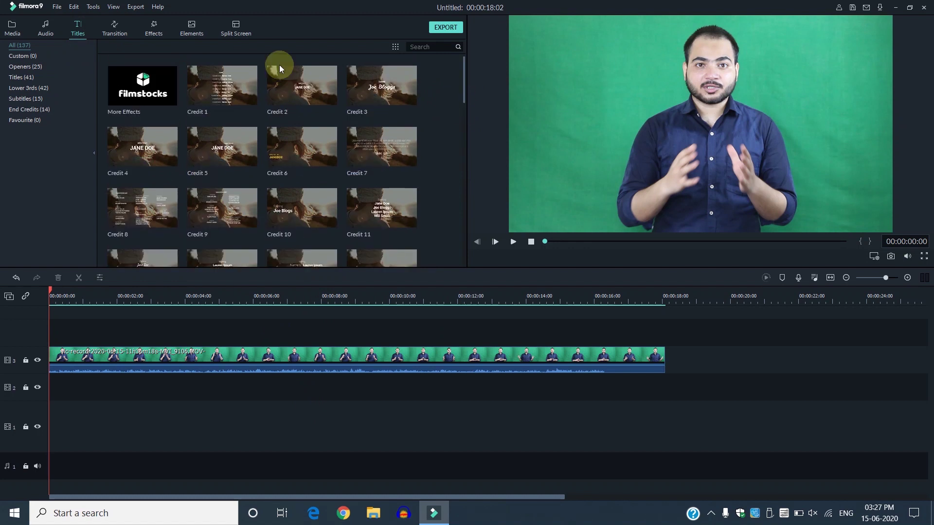
{"action": "left_click", "coordinate": [12, 28]}
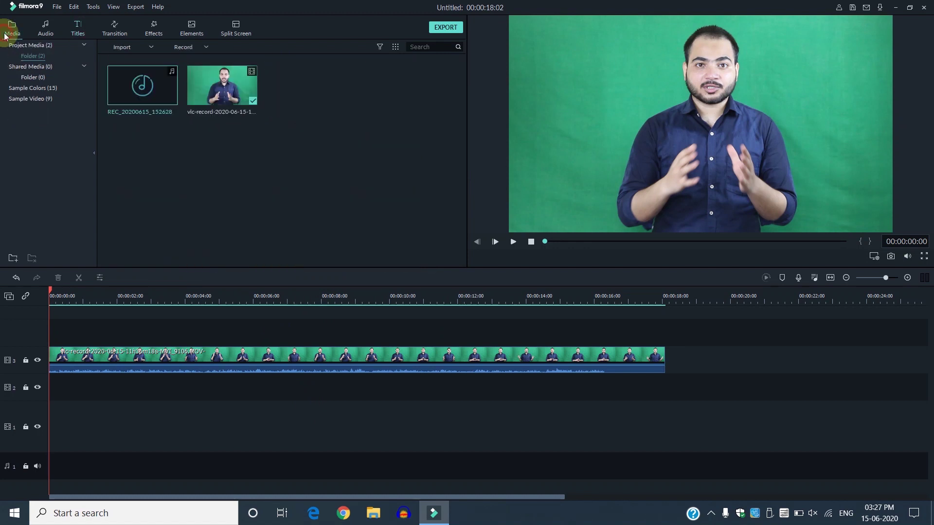
Step: Import the Facebook, Instagram, Twitter and YouTube icon images from the Social folder inside the G: drive's YouTube folder
{"action": "right_click", "coordinate": [314, 130]}
{"action": "left_click", "coordinate": [326, 136]}
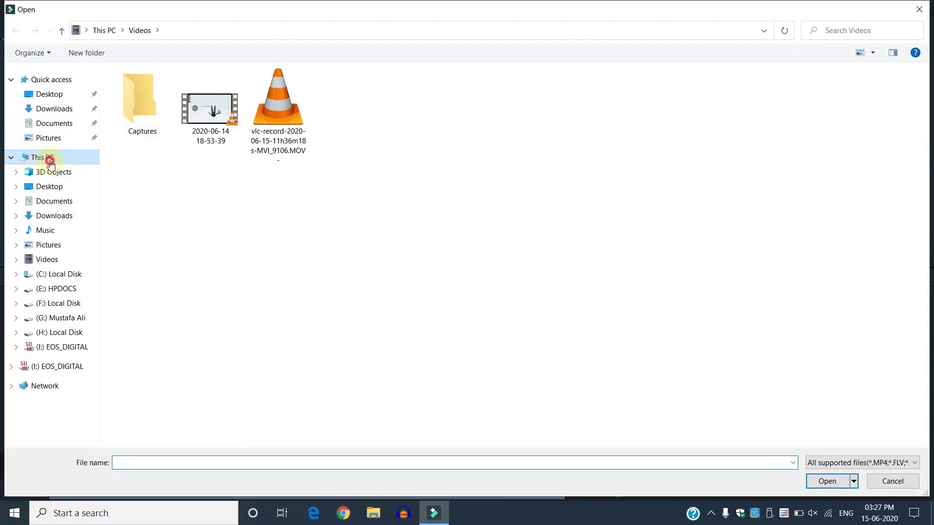
{"action": "left_click", "coordinate": [43, 157]}
{"action": "double_click", "coordinate": [821, 191]}
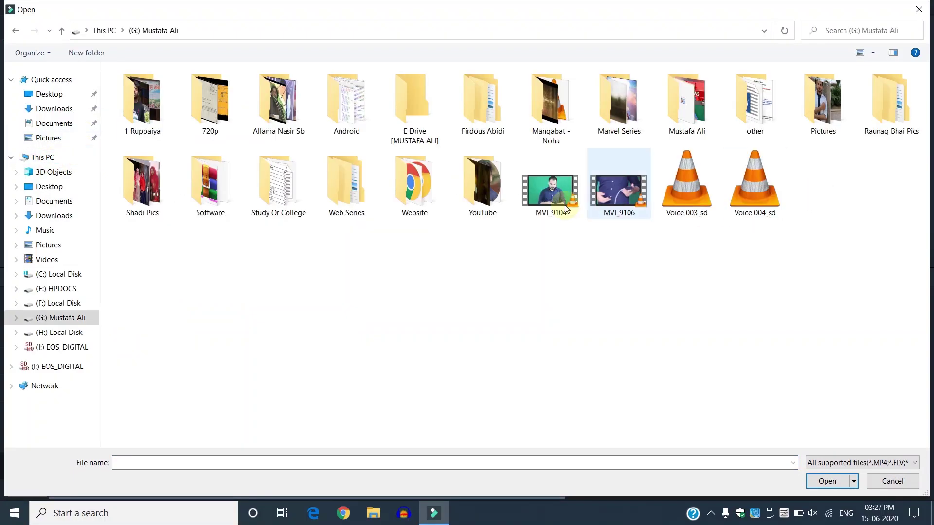
{"action": "double_click", "coordinate": [496, 197]}
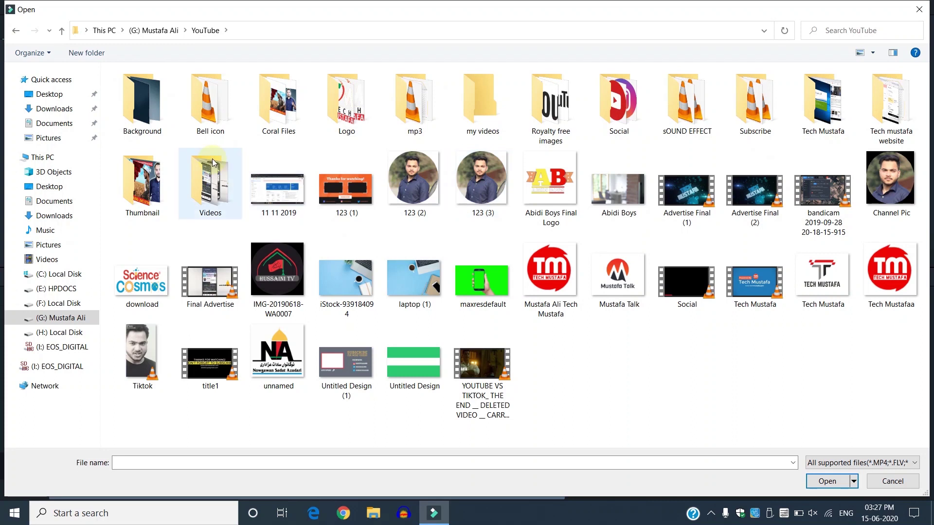
{"action": "double_click", "coordinate": [612, 115]}
{"action": "left_click_drag", "start_coordinate": [411, 133], "coordinate": [150, 85]}
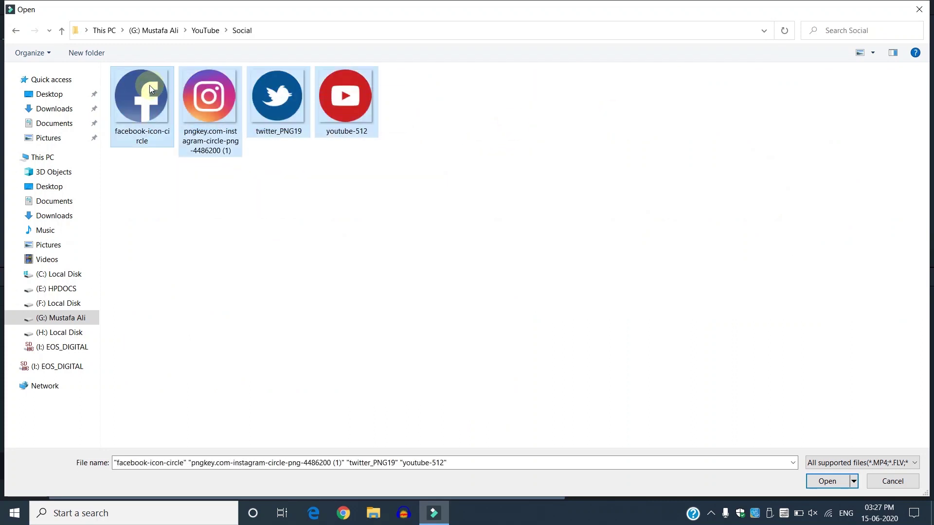
{"action": "key", "text": "Return"}
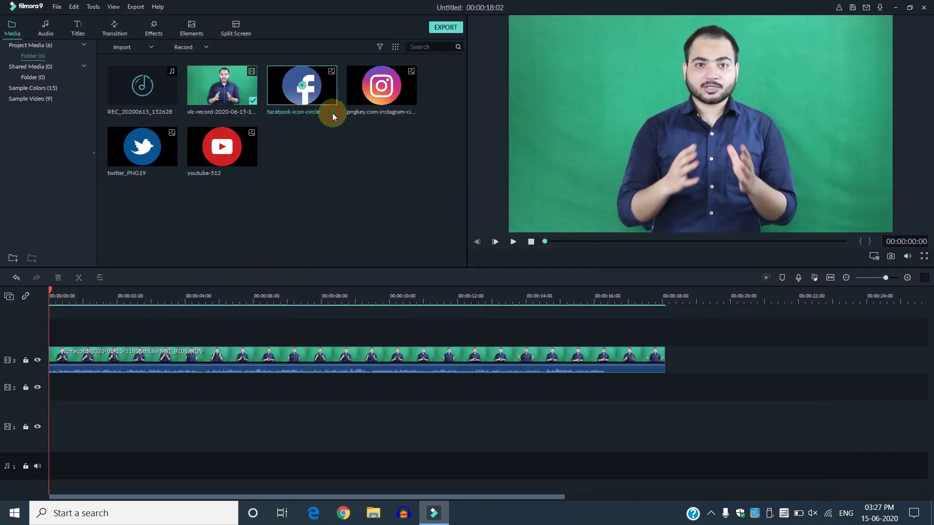
Step: Place the Facebook icon on a new video track 4 near the clip's start and shrink it into the frame's lower-left corner
{"action": "left_click_drag", "start_coordinate": [323, 85], "coordinate": [72, 332]}
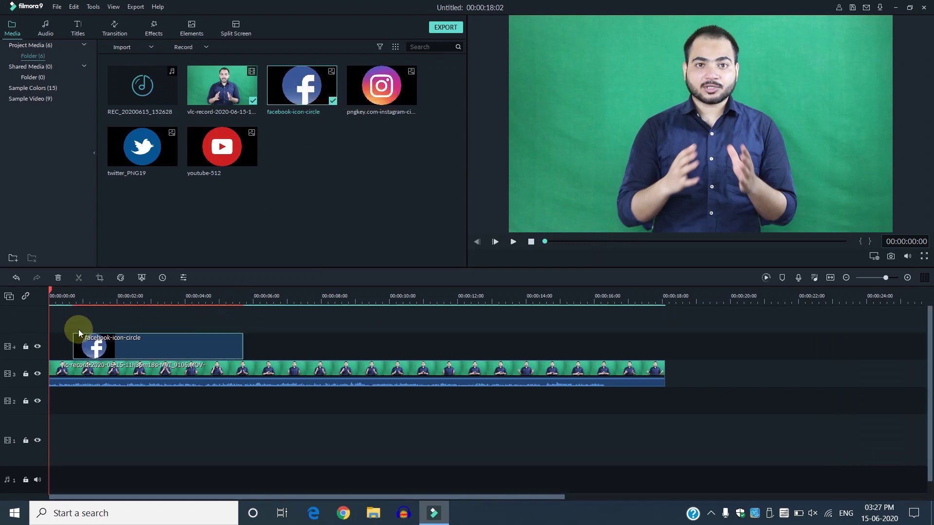
{"action": "left_click", "coordinate": [154, 300]}
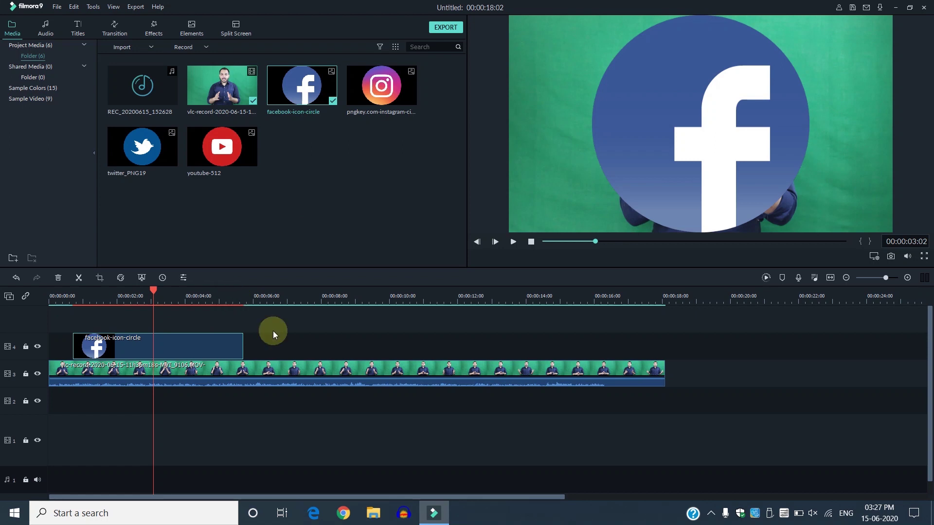
{"action": "left_click", "coordinate": [697, 128]}
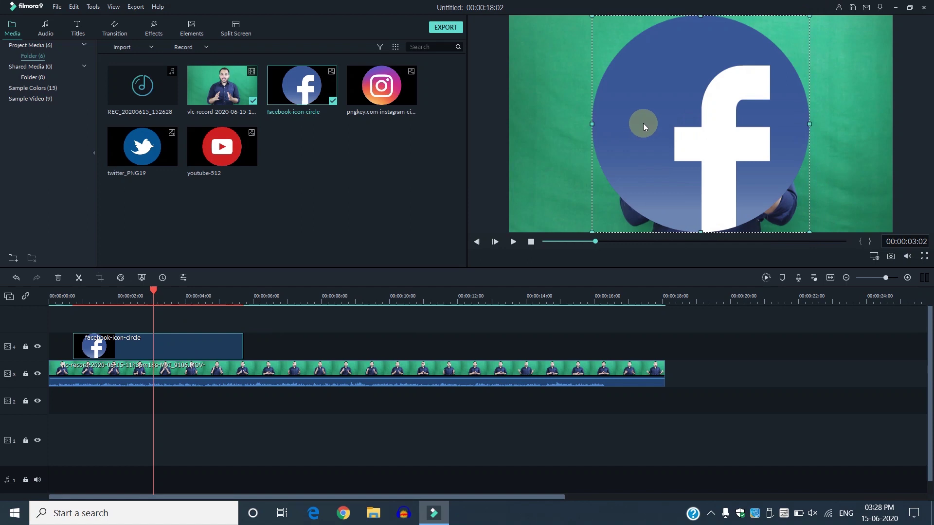
{"action": "left_click_drag", "start_coordinate": [809, 17], "coordinate": [540, 201]}
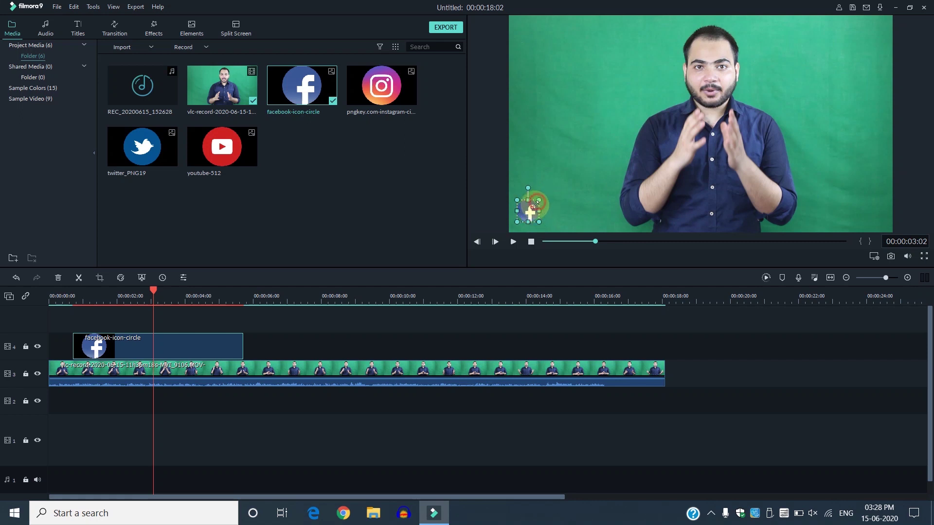
{"action": "left_click", "coordinate": [447, 326]}
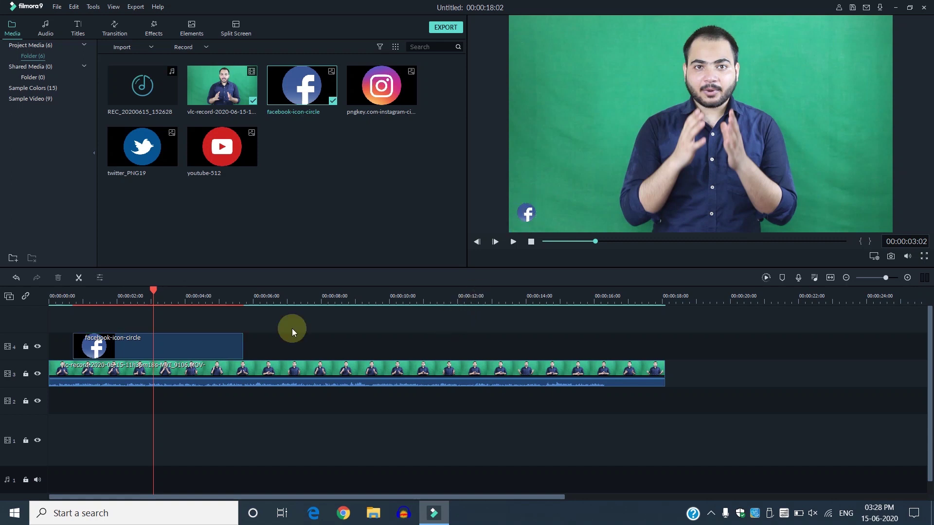
Step: Add the Instagram icon, shrunk into the frame's lower-left corner, directly after the Facebook clip on video track 4
{"action": "left_click", "coordinate": [167, 340]}
{"action": "left_click", "coordinate": [315, 339]}
{"action": "left_click", "coordinate": [384, 90]}
{"action": "left_click_drag", "start_coordinate": [134, 323], "coordinate": [80, 331]}
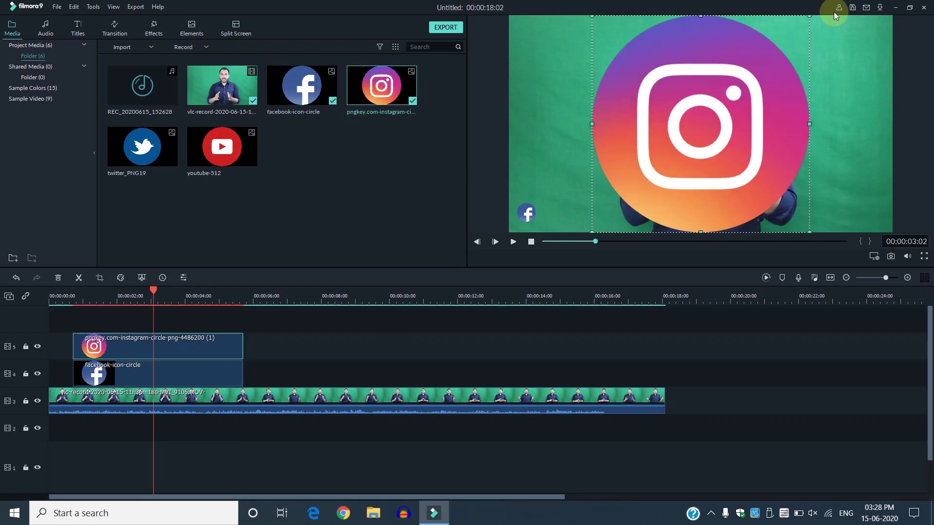
{"action": "left_click_drag", "start_coordinate": [808, 18], "coordinate": [527, 214]}
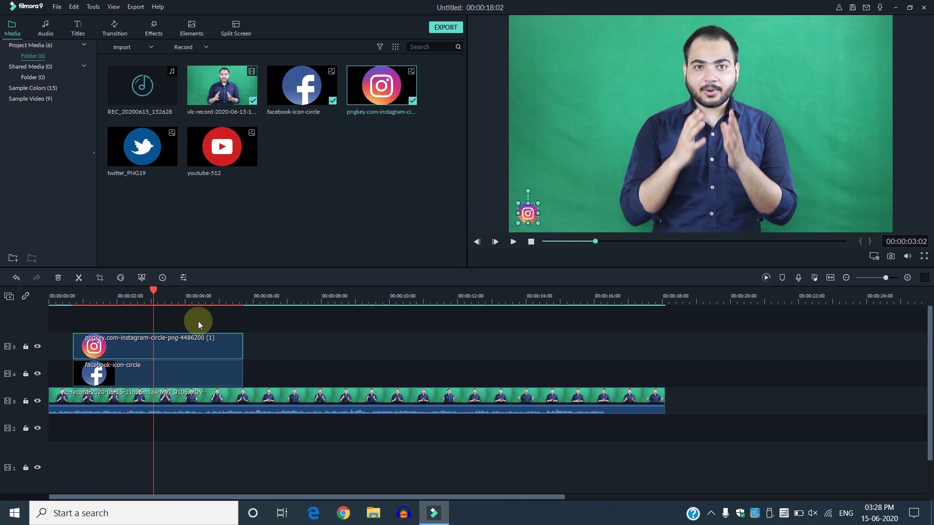
{"action": "left_click_drag", "start_coordinate": [188, 335], "coordinate": [364, 372]}
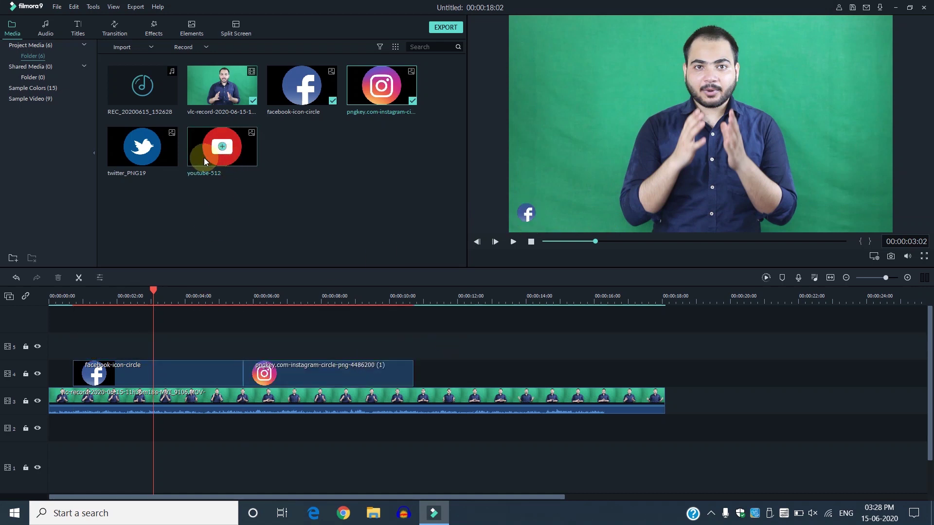
Step: Place the Twitter icon directly after the Instagram clip on video track 4 and shrink it into the frame's lower-left corner
{"action": "left_click", "coordinate": [157, 159]}
{"action": "left_click_drag", "start_coordinate": [157, 159], "coordinate": [424, 379]}
{"action": "left_click", "coordinate": [479, 302]}
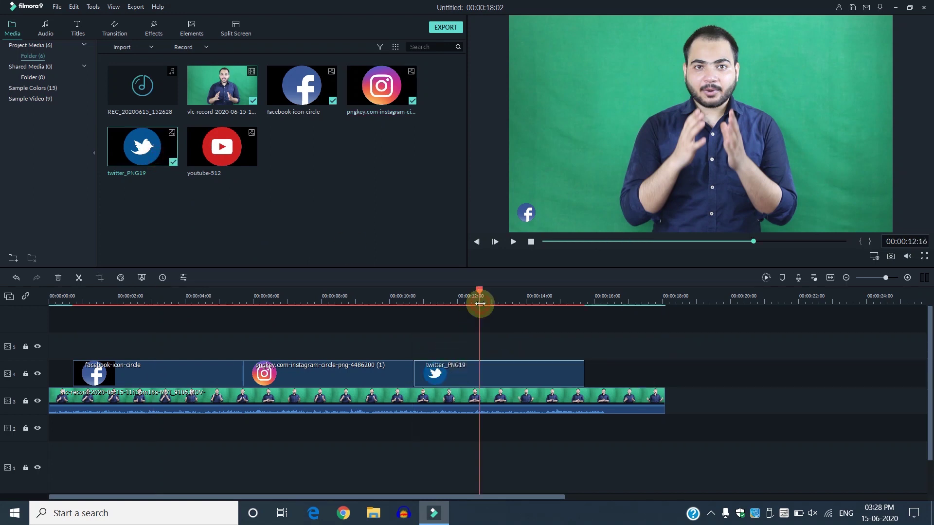
{"action": "left_click", "coordinate": [654, 138]}
{"action": "left_click_drag", "start_coordinate": [806, 18], "coordinate": [528, 214]}
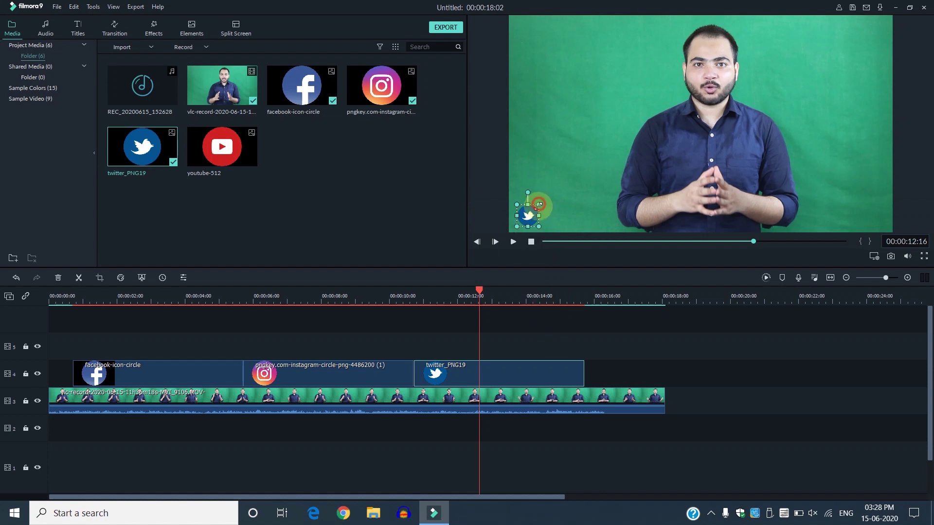
Step: Place the YouTube icon after the Twitter clip on video track 4, trim it to the video's end and shrink it into the frame's lower-left corner
{"action": "left_click", "coordinate": [598, 337]}
{"action": "left_click_drag", "start_coordinate": [219, 146], "coordinate": [593, 371]}
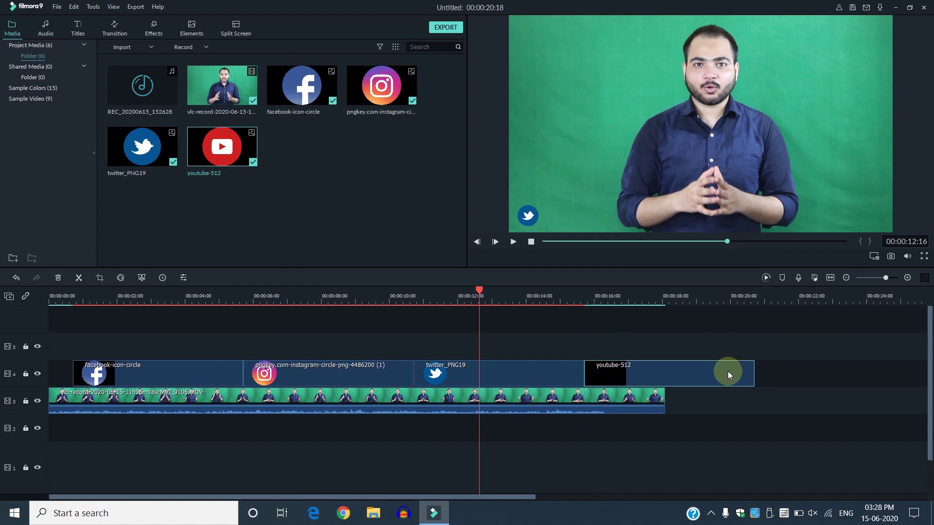
{"action": "left_click_drag", "start_coordinate": [755, 374], "coordinate": [660, 374]}
{"action": "left_click", "coordinate": [623, 296]}
{"action": "left_click", "coordinate": [623, 377]}
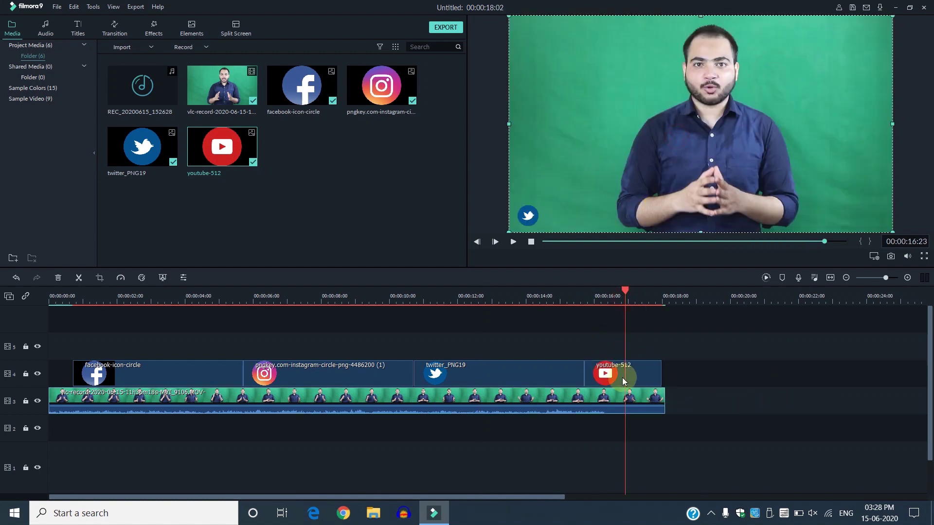
{"action": "left_click_drag", "start_coordinate": [809, 17], "coordinate": [513, 213]}
{"action": "left_click", "coordinate": [587, 331]}
Step: Play the timeline from the start to review the sequence of social media icons
{"action": "left_click_drag", "start_coordinate": [626, 291], "coordinate": [36, 296]}
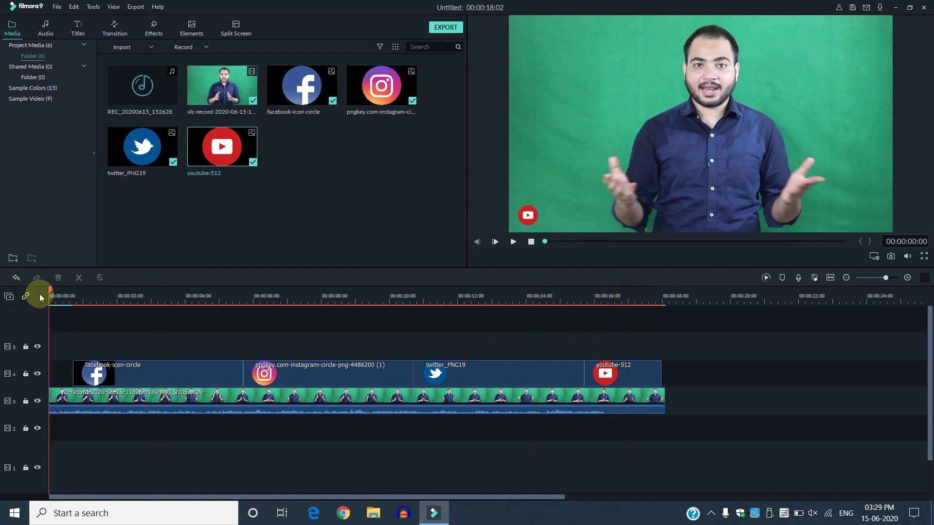
{"action": "key", "text": "space"}
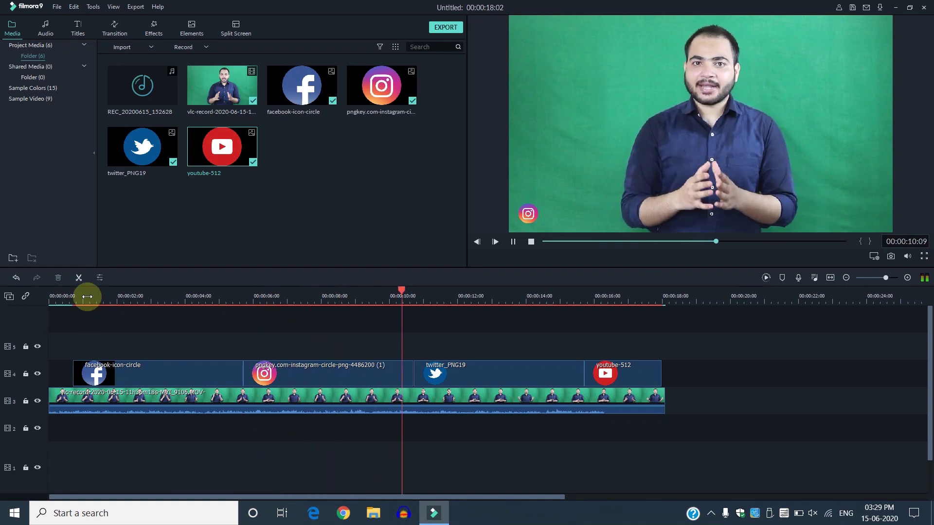
{"action": "left_click", "coordinate": [139, 296]}
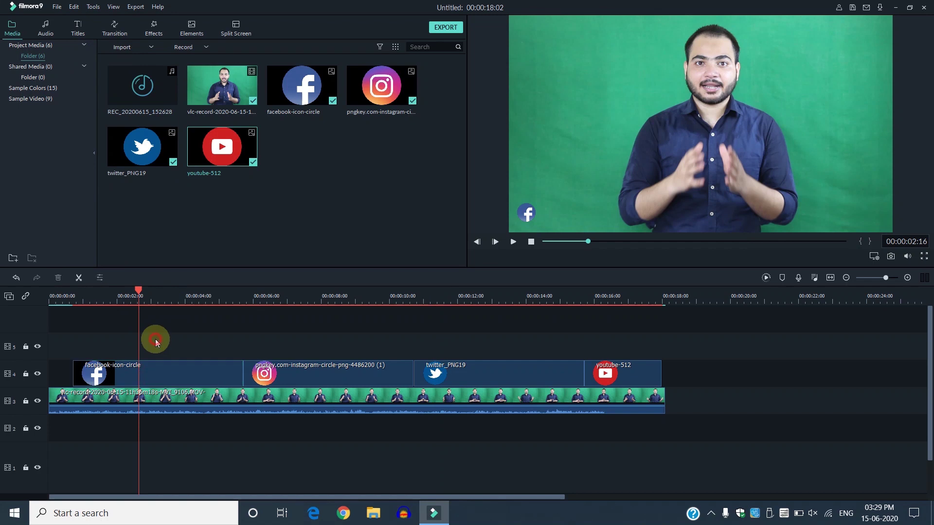
Step: Add a Credit 2 title above each of the four icon clips on video track 5, trimming the last to the YouTube clip's end
{"action": "left_click", "coordinate": [77, 29]}
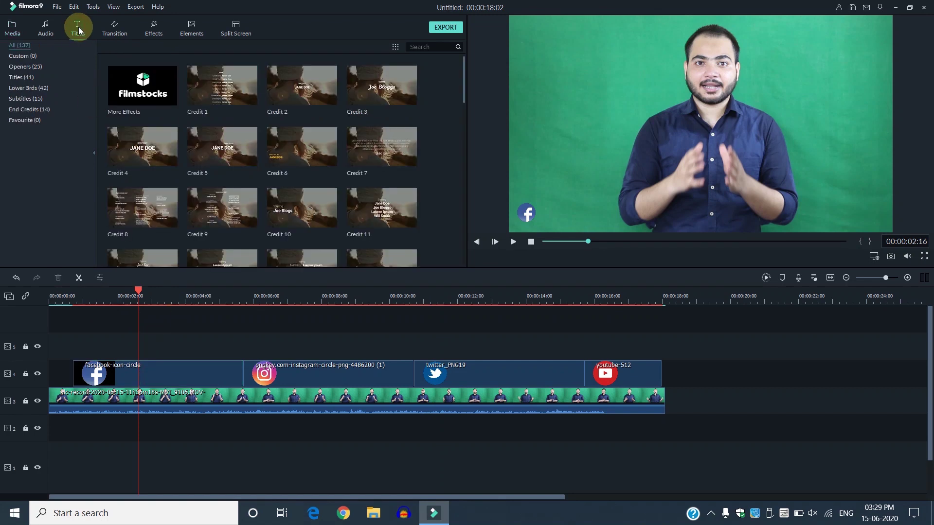
{"action": "left_click_drag", "start_coordinate": [465, 74], "coordinate": [468, 50]}
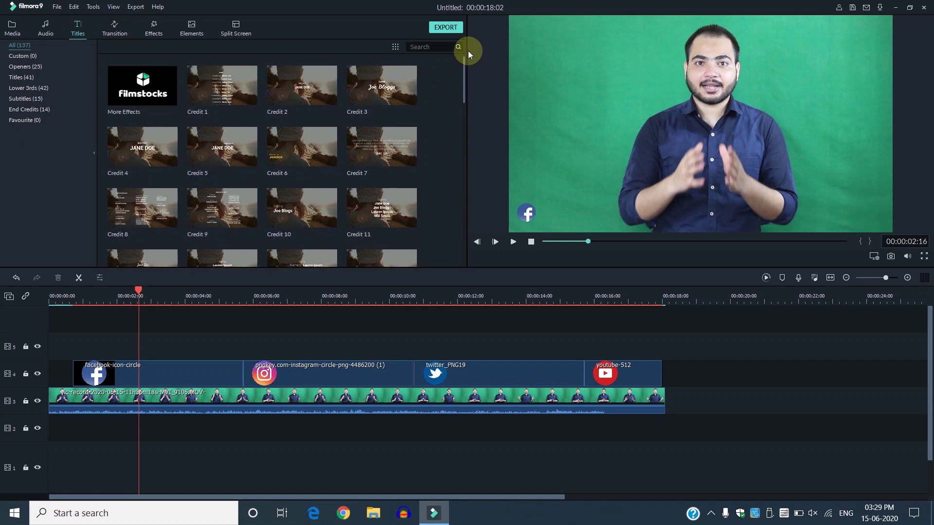
{"action": "left_click", "coordinate": [321, 91]}
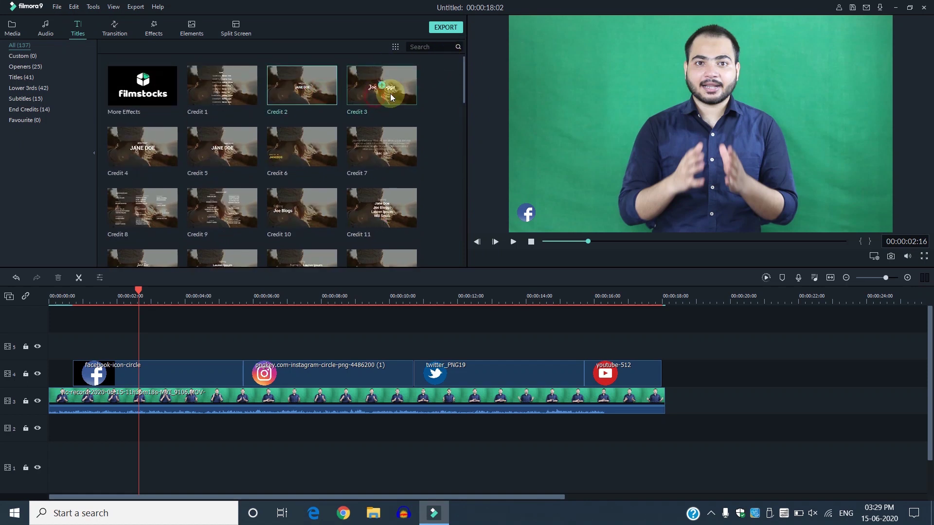
{"action": "left_click_drag", "start_coordinate": [322, 88], "coordinate": [82, 351]}
{"action": "left_click_drag", "start_coordinate": [174, 347], "coordinate": [249, 349]}
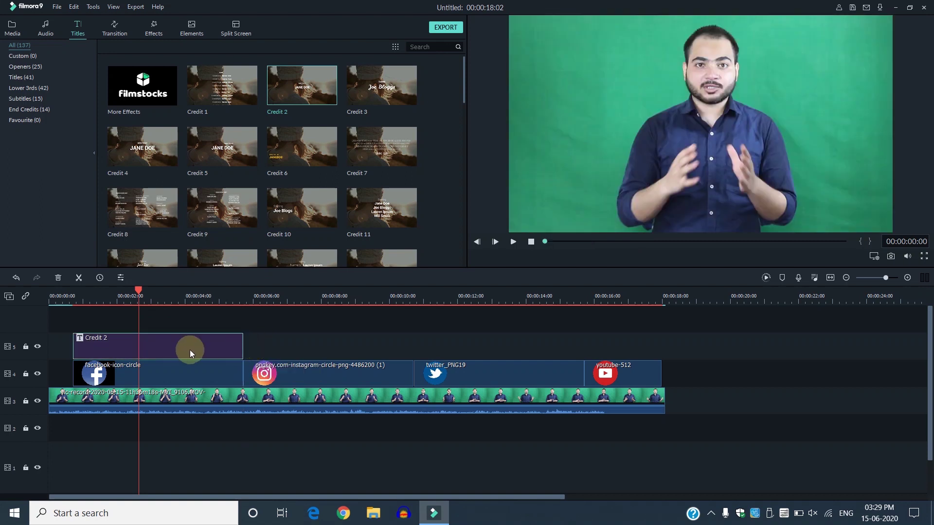
{"action": "left_click_drag", "start_coordinate": [321, 95], "coordinate": [252, 344]}
{"action": "left_click_drag", "start_coordinate": [347, 344], "coordinate": [412, 340]}
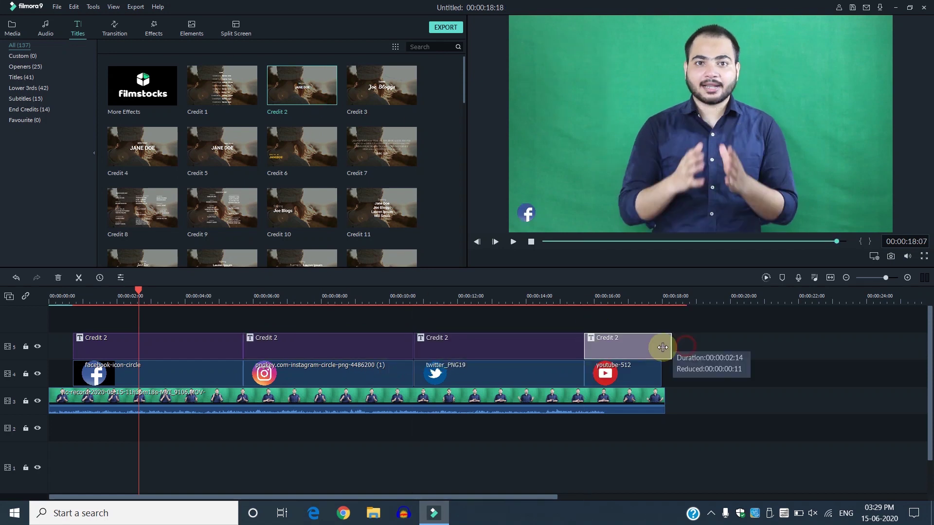
{"action": "left_click_drag", "start_coordinate": [662, 347], "coordinate": [661, 348]}
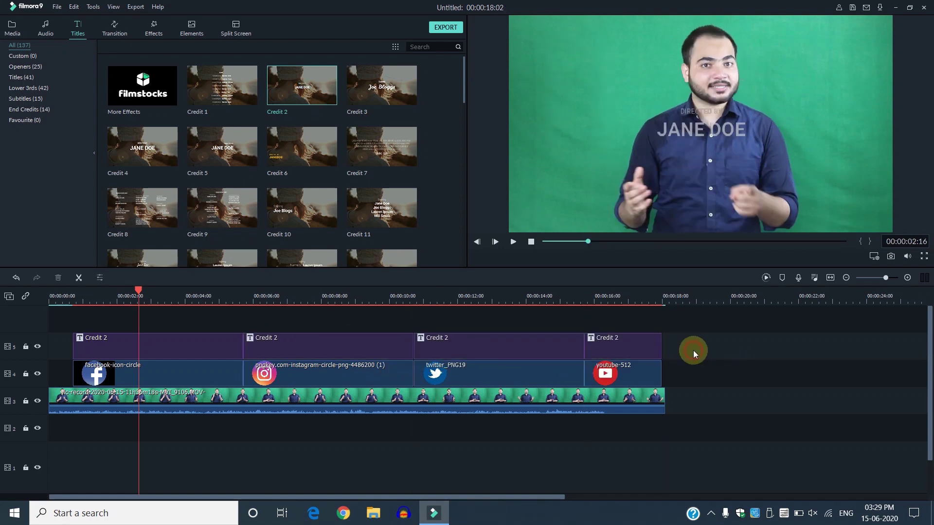
Step: Replace the text of the Credit 2 title above the Facebook clip with a single line containing the creator's social media handle
{"action": "left_click", "coordinate": [139, 291]}
{"action": "left_click_drag", "start_coordinate": [139, 292], "coordinate": [132, 330]}
{"action": "left_click", "coordinate": [132, 332]}
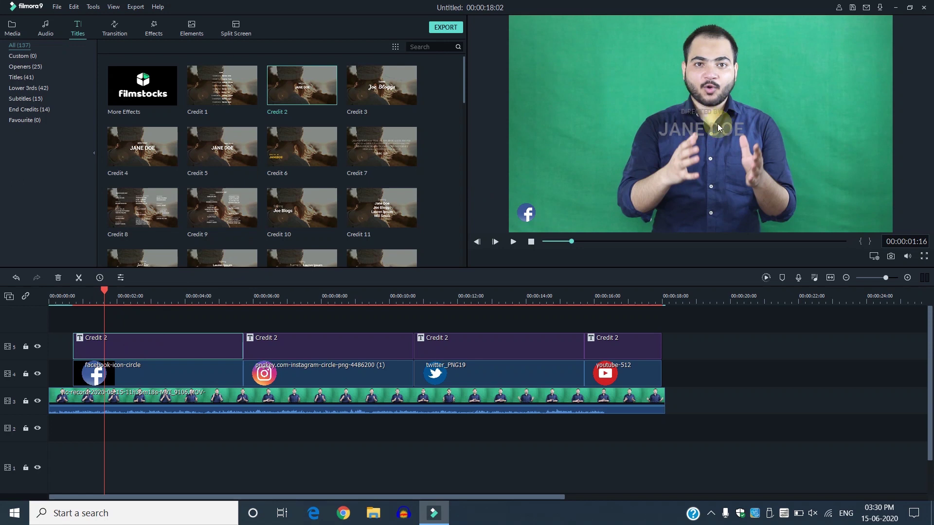
{"action": "left_click", "coordinate": [697, 129]}
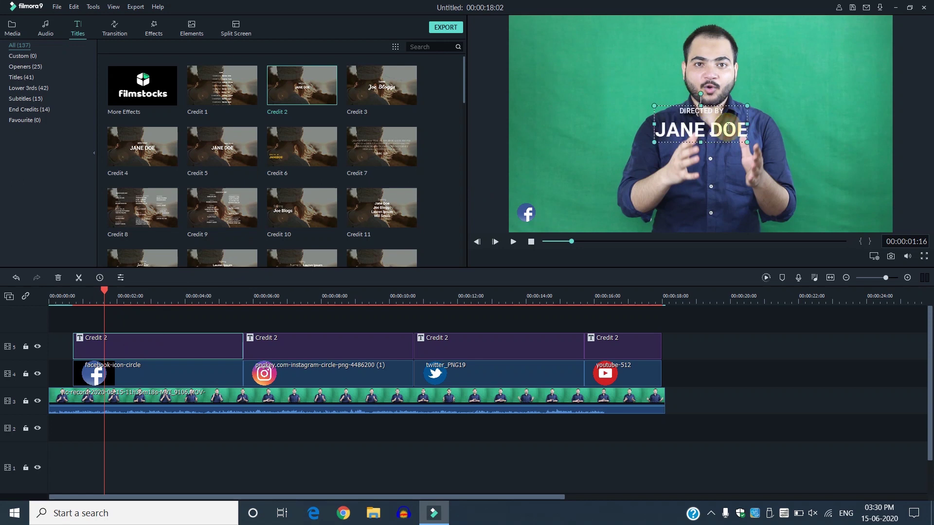
{"action": "double_click", "coordinate": [734, 112]}
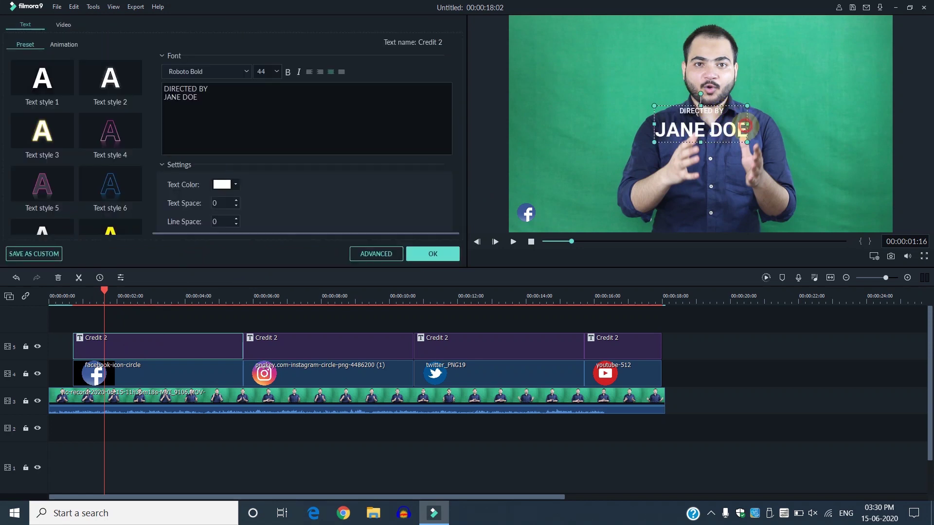
{"action": "left_click", "coordinate": [208, 109]}
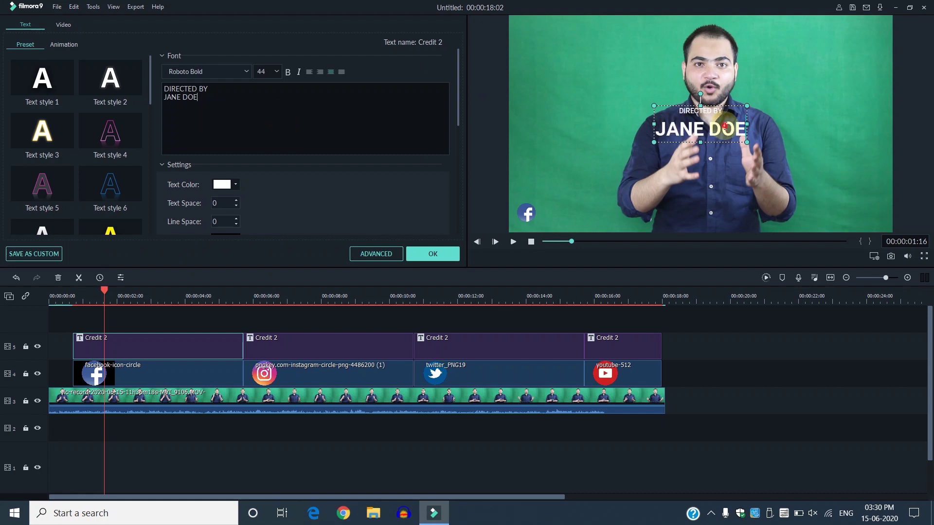
{"action": "left_click_drag", "start_coordinate": [298, 98], "coordinate": [59, 71]}
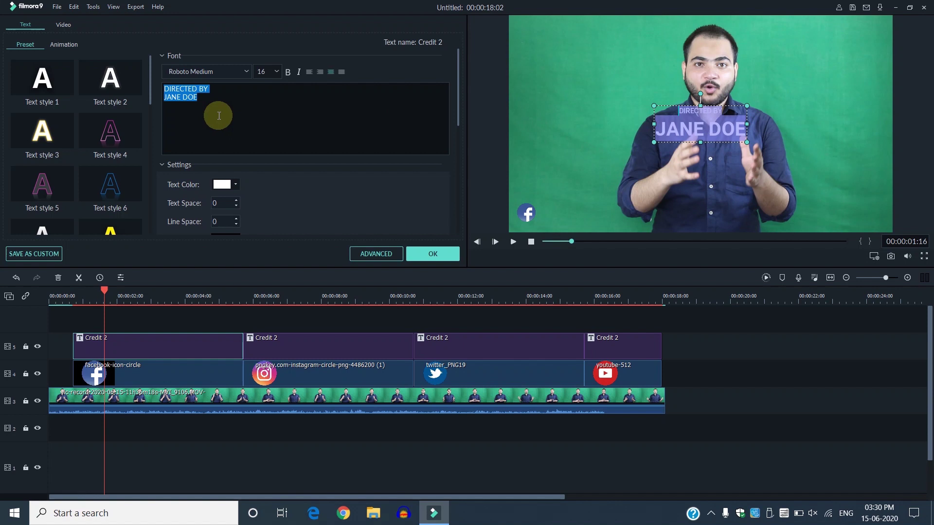
{"action": "key", "text": "Left"}
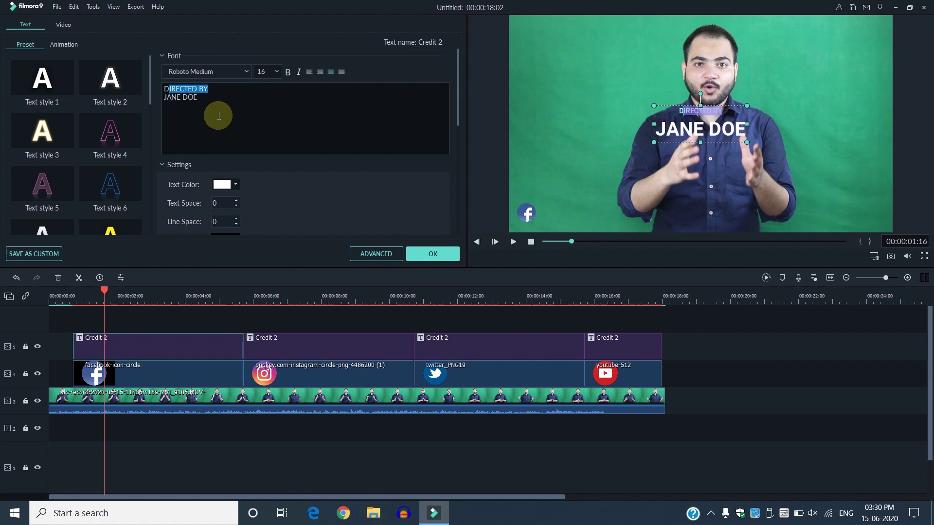
{"action": "key", "text": "BackSpace"}
{"action": "key", "text": "BackSpace"}
{"action": "key", "text": "BackSpace"}
{"action": "key", "text": "BackSpace"}
{"action": "key", "text": "BackSpace"}
{"action": "key", "text": "BackSpace"}
{"action": "key", "text": "BackSpace"}
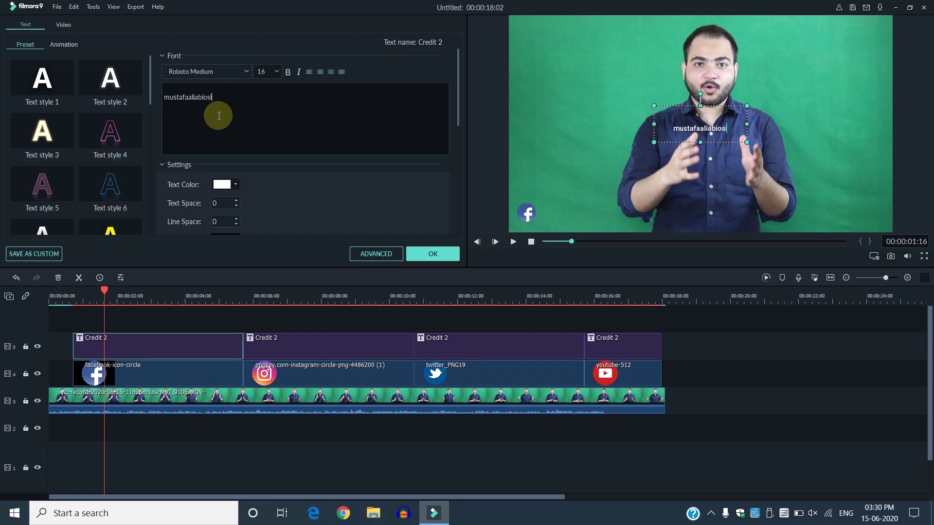
{"action": "left_click", "coordinate": [164, 97]}
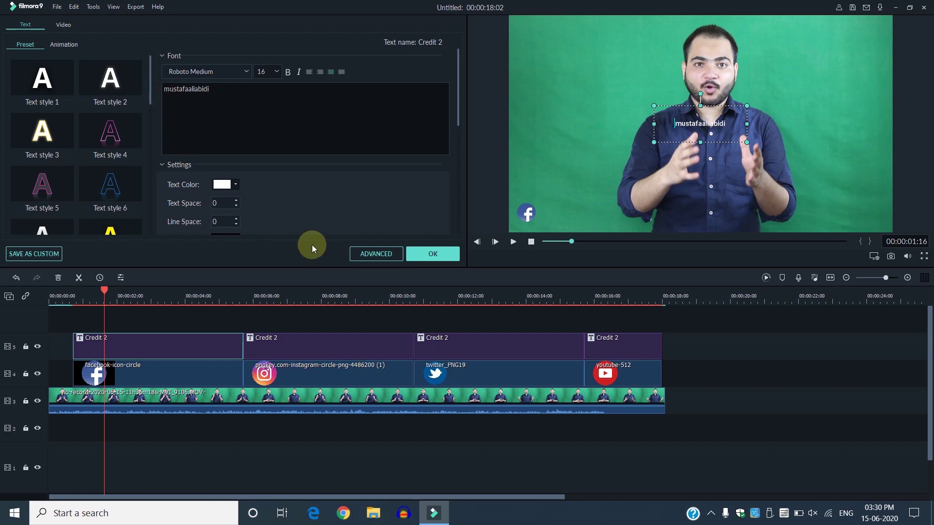
Step: In the advanced text editor, set the Facebook title's font size to 32 and position it directly beside the Facebook icon
{"action": "left_click", "coordinate": [381, 253]}
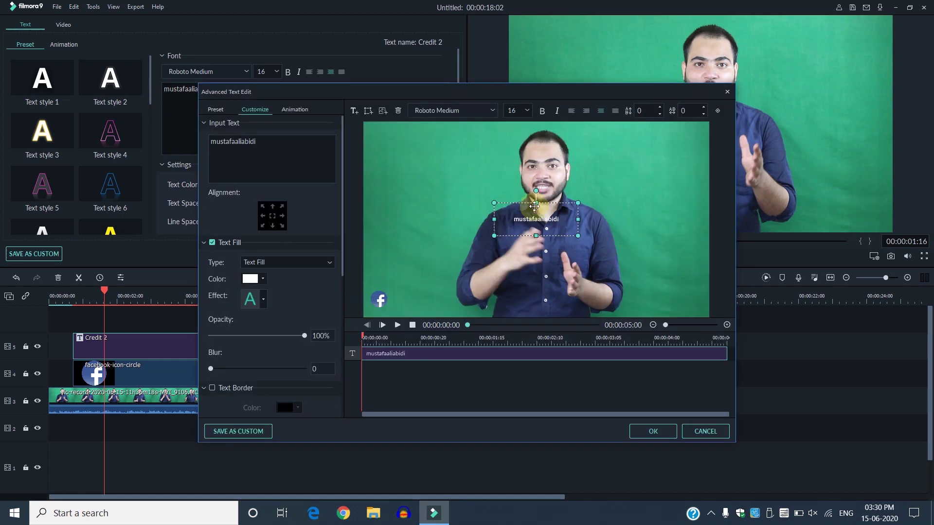
{"action": "left_click", "coordinate": [528, 112]}
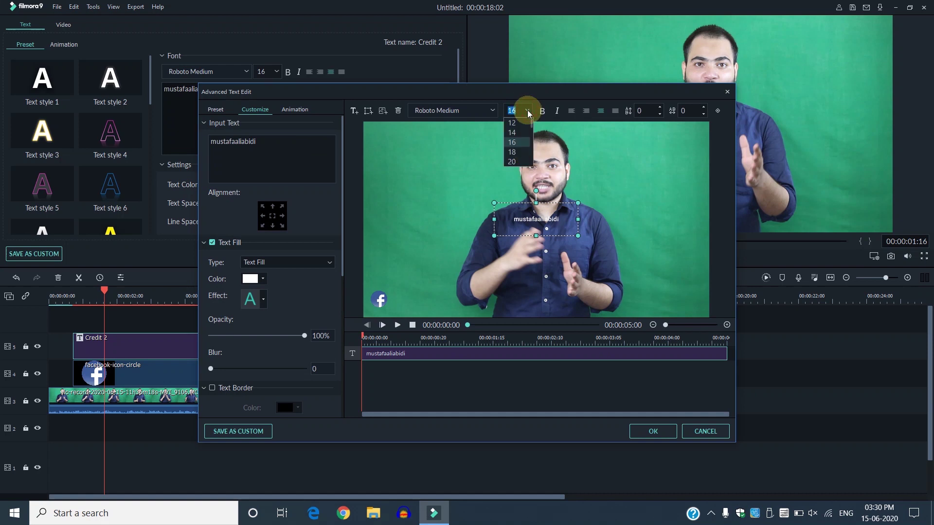
{"action": "left_click", "coordinate": [527, 111]}
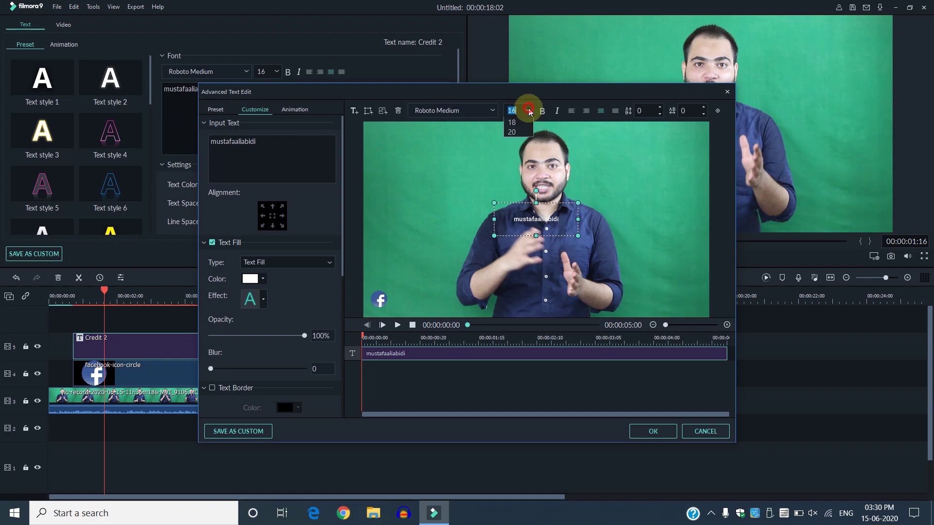
{"action": "scroll", "coordinate": [532, 129], "scroll_direction": "down", "scroll_amount": 2}
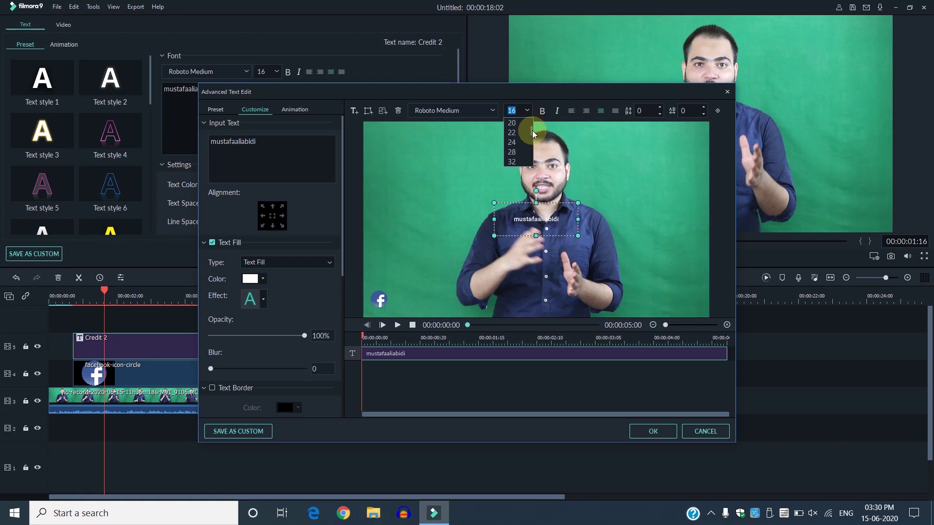
{"action": "left_click", "coordinate": [517, 148]}
{"action": "left_click_drag", "start_coordinate": [580, 203], "coordinate": [581, 201]}
{"action": "left_click_drag", "start_coordinate": [512, 251], "coordinate": [476, 280]}
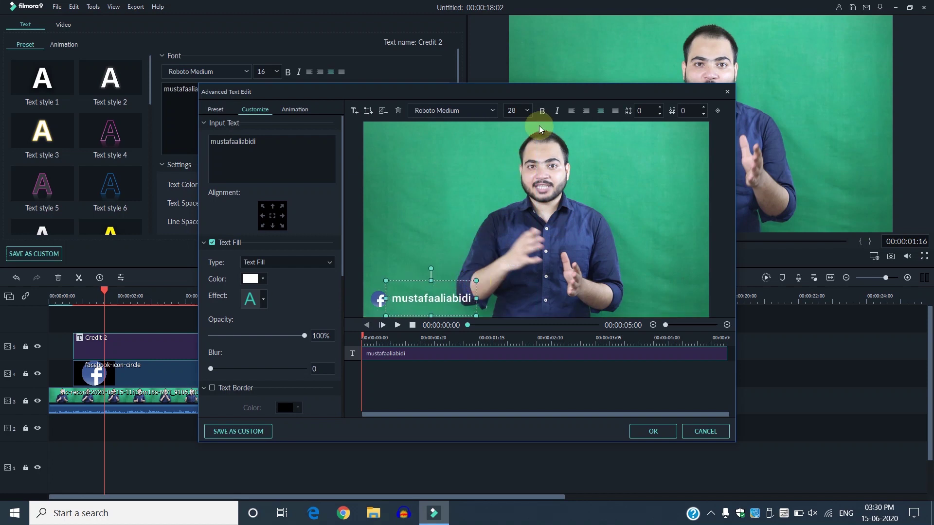
{"action": "left_click", "coordinate": [527, 111]}
{"action": "left_click", "coordinate": [512, 159]}
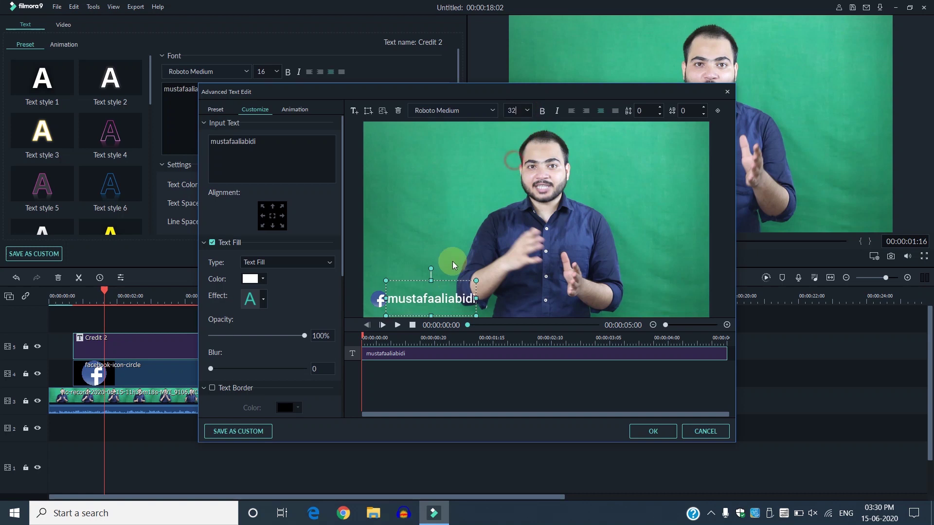
{"action": "left_click_drag", "start_coordinate": [435, 299], "coordinate": [383, 299]}
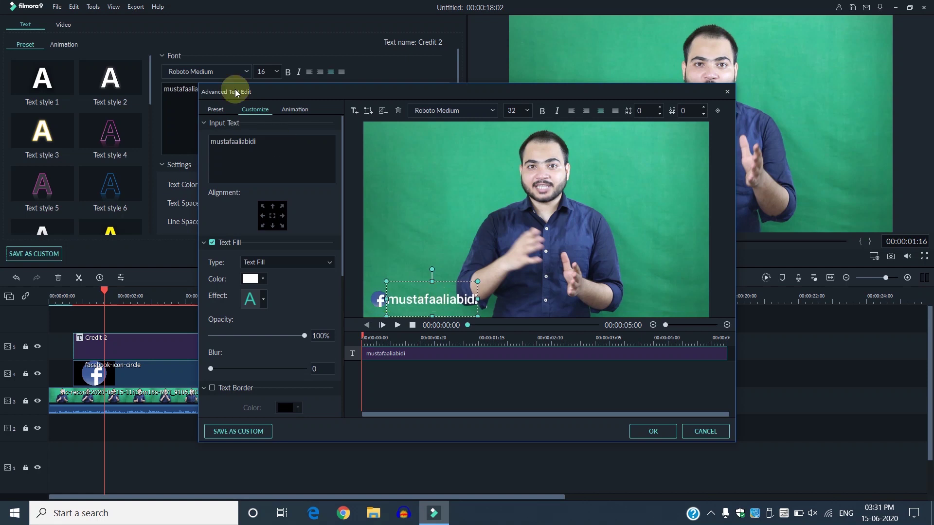
Step: Apply the Type Writer animation to the Facebook title and preview it
{"action": "left_click", "coordinate": [304, 116]}
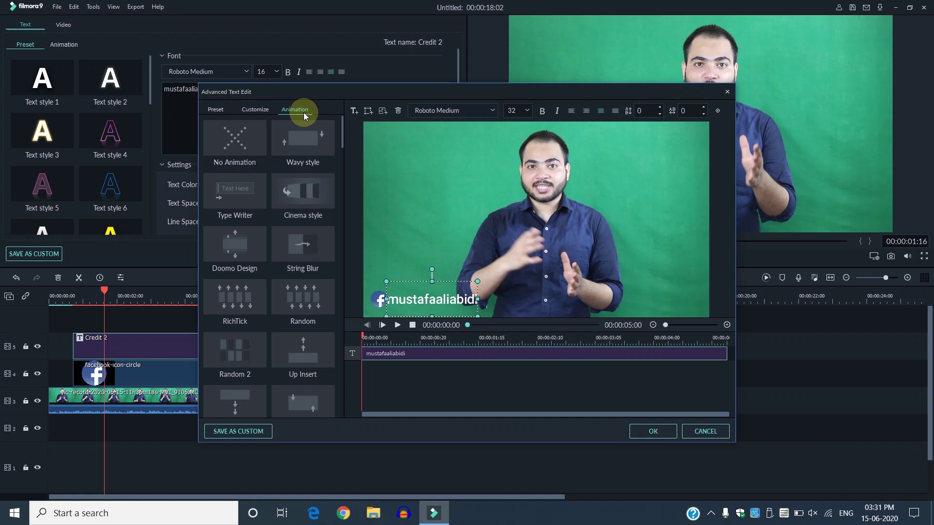
{"action": "double_click", "coordinate": [242, 198]}
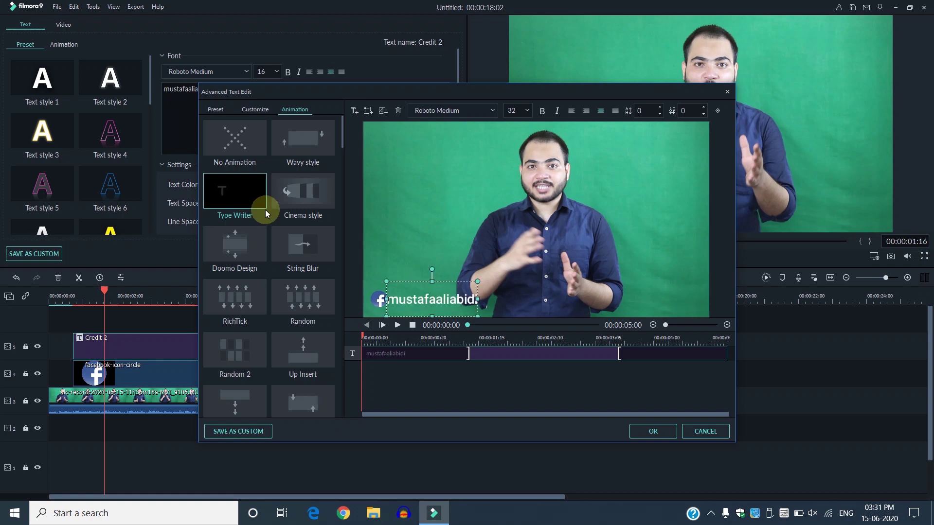
{"action": "left_click", "coordinate": [397, 325]}
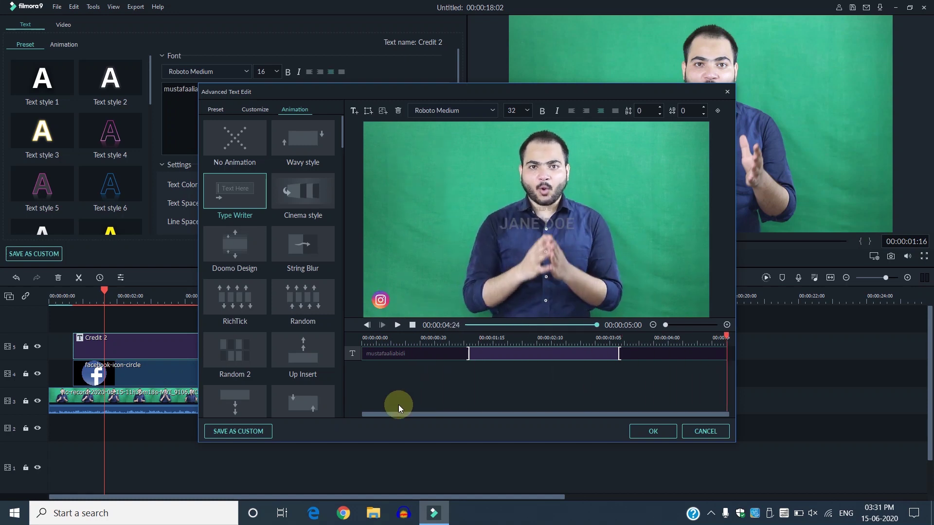
Step: Extend the end of the Type Writer animation range to the title's end, preview the result and apply the title edits
{"action": "left_click", "coordinate": [398, 336]}
{"action": "left_click_drag", "start_coordinate": [398, 337], "coordinate": [469, 338]}
{"action": "left_click_drag", "start_coordinate": [619, 356], "coordinate": [746, 358]}
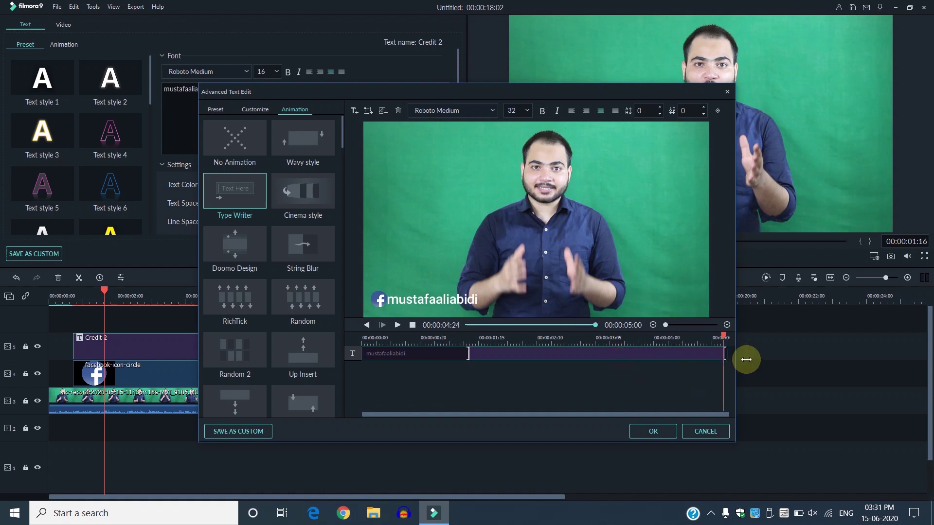
{"action": "left_click", "coordinate": [673, 340]}
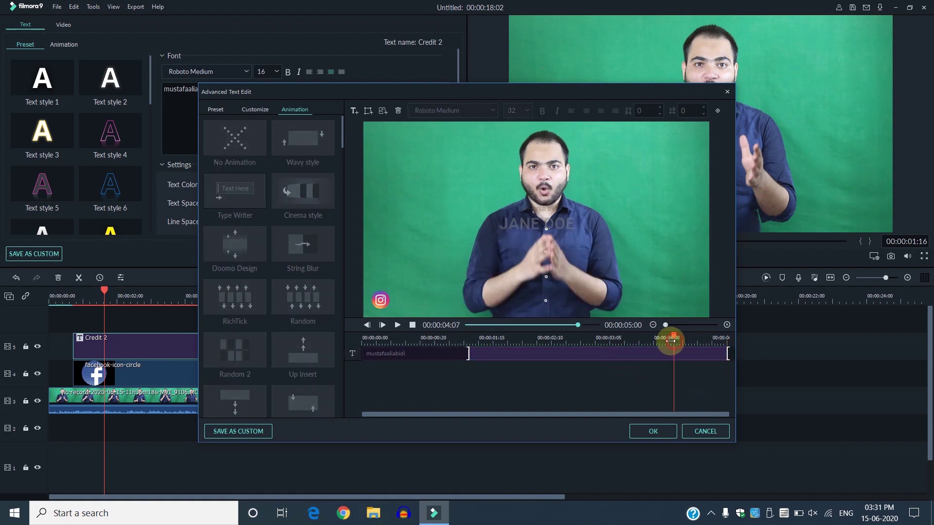
{"action": "left_click_drag", "start_coordinate": [674, 340], "coordinate": [328, 333]}
{"action": "key", "text": "space"}
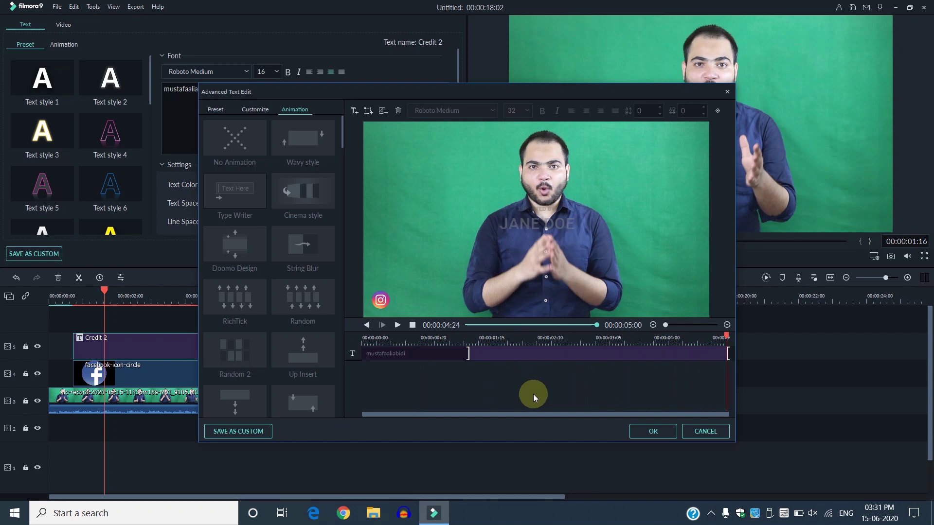
{"action": "left_click", "coordinate": [666, 431]}
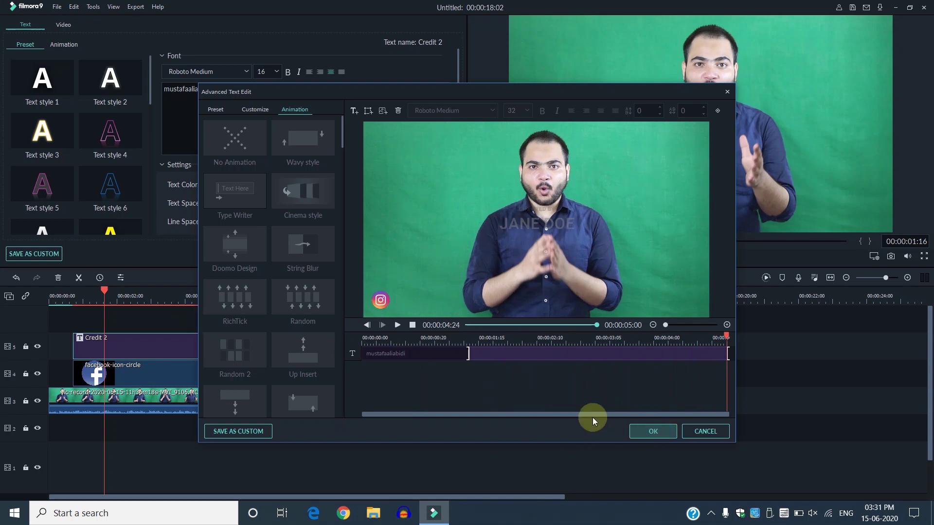
{"action": "left_click", "coordinate": [447, 254]}
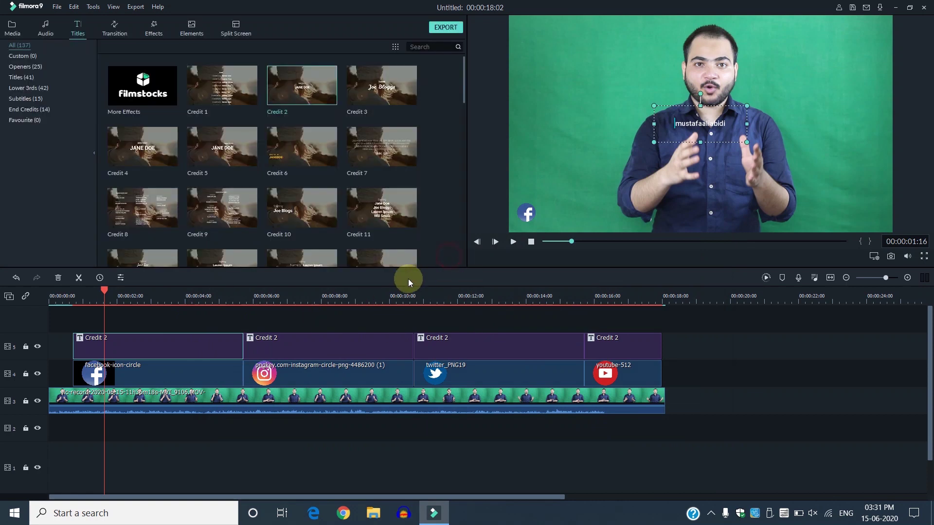
{"action": "left_click", "coordinate": [692, 358]}
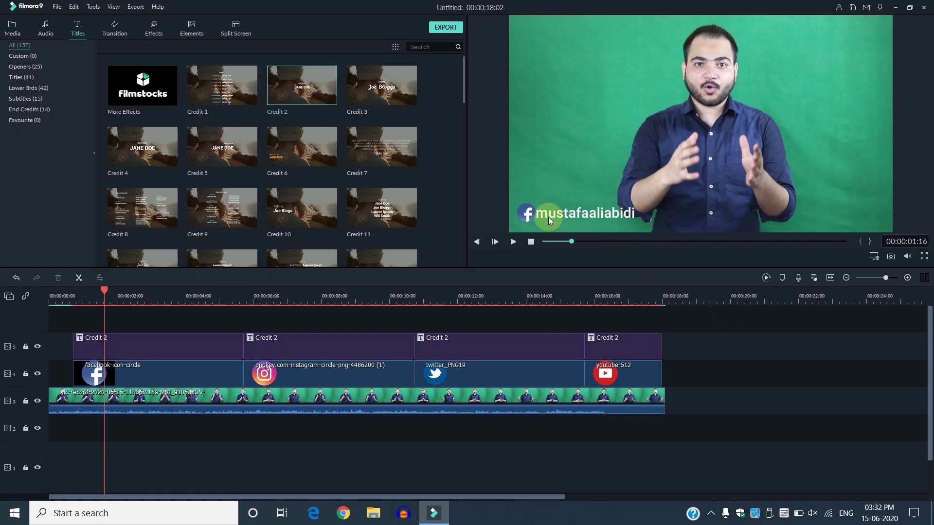
Step: Replace the text of the Credit 2 title above the Instagram clip with the creator's handle and open it in the advanced text editor
{"action": "left_click", "coordinate": [548, 215]}
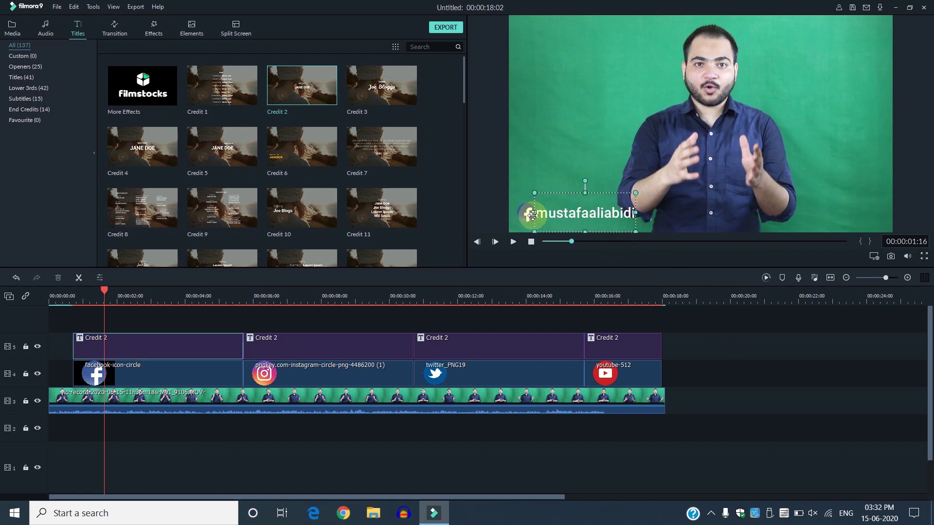
{"action": "left_click", "coordinate": [298, 291]}
{"action": "left_click", "coordinate": [342, 338]}
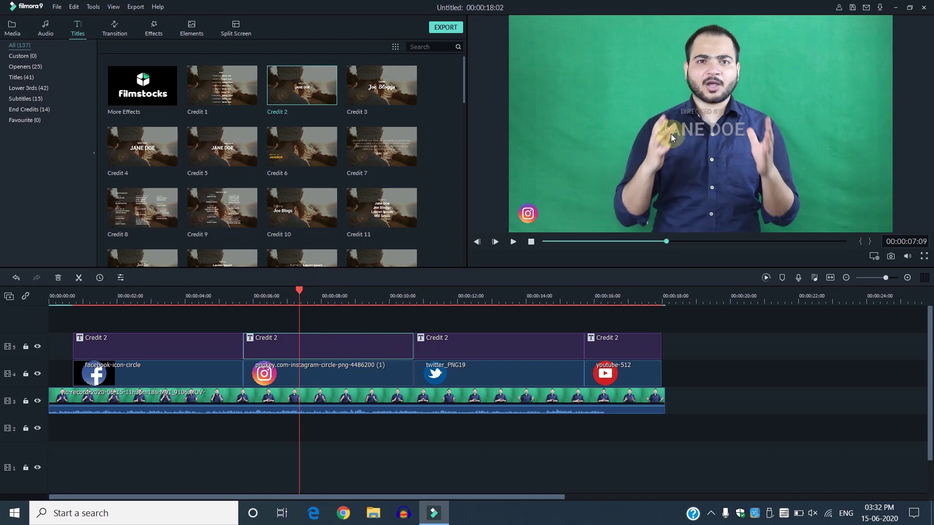
{"action": "left_click", "coordinate": [711, 125]}
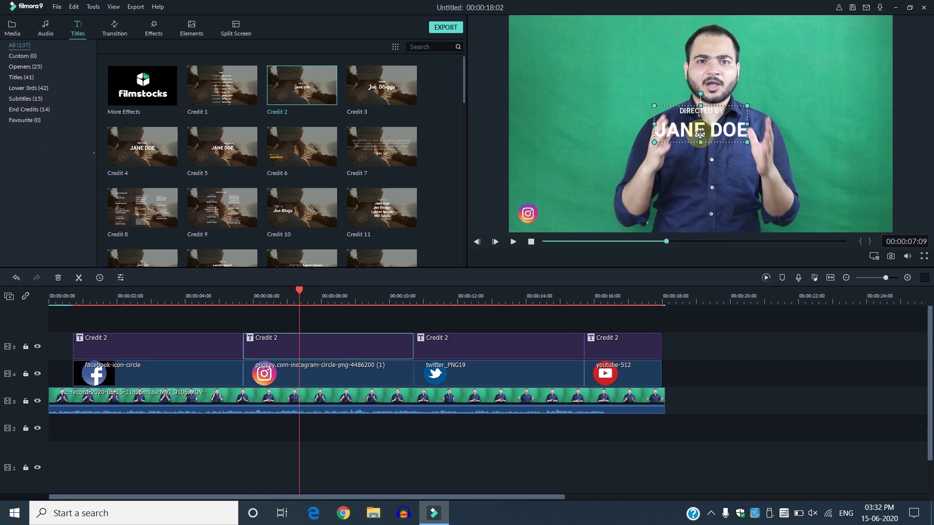
{"action": "double_click", "coordinate": [711, 131]}
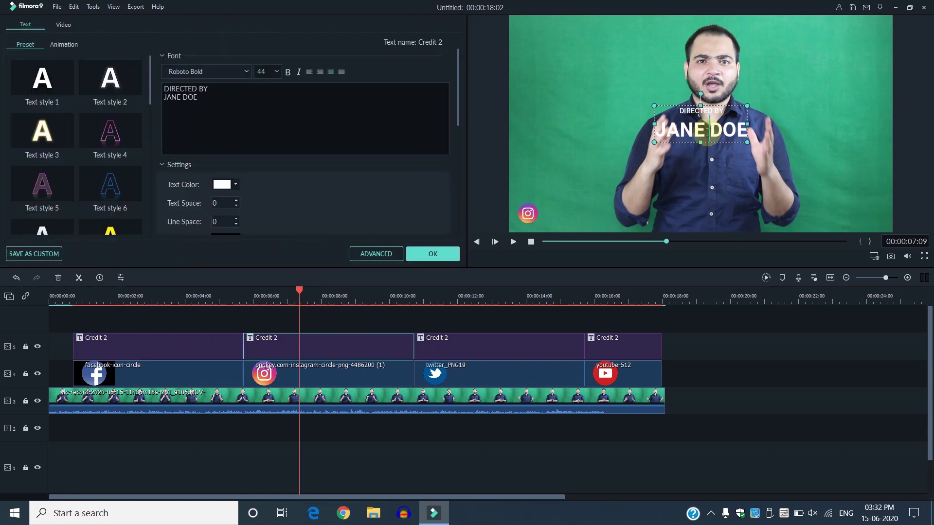
{"action": "left_click_drag", "start_coordinate": [176, 89], "coordinate": [225, 108]}
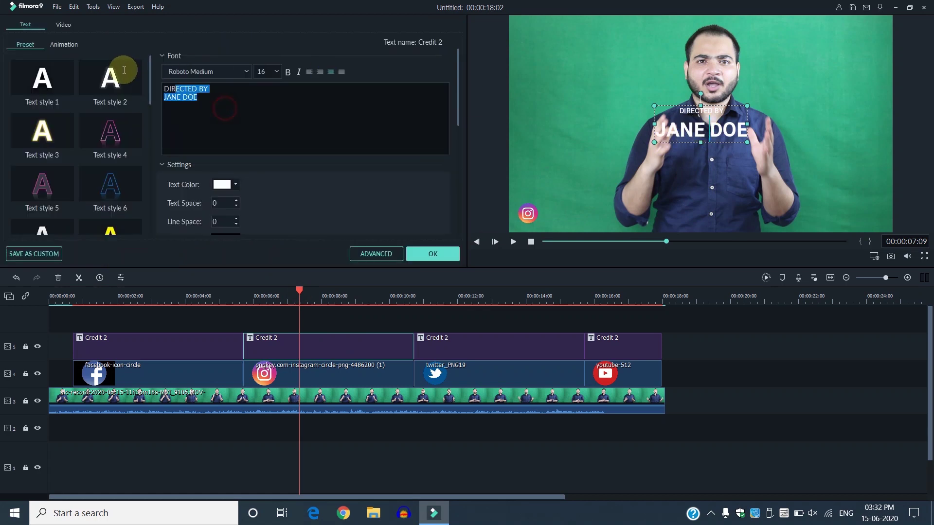
{"action": "key", "text": "ctrl+a"}
{"action": "type", "text": "Mustafaaliabidi"}
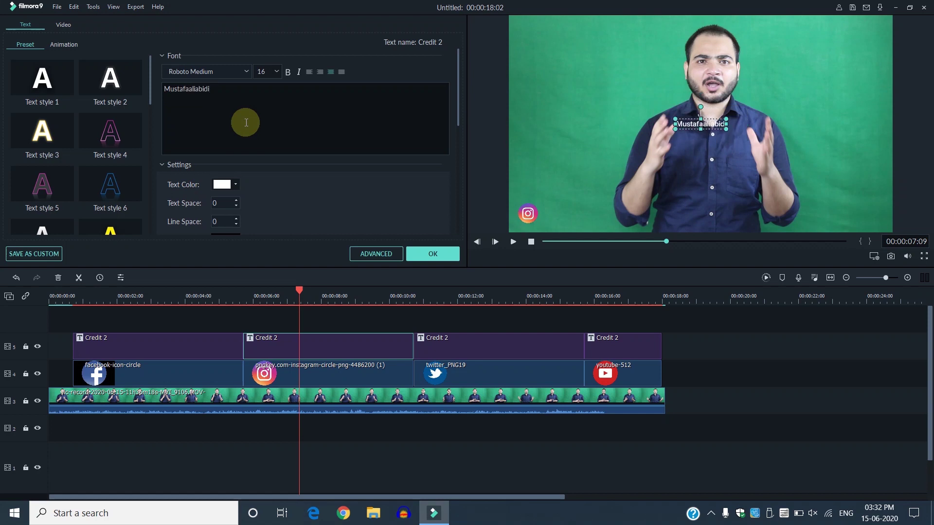
{"action": "left_click", "coordinate": [384, 249]}
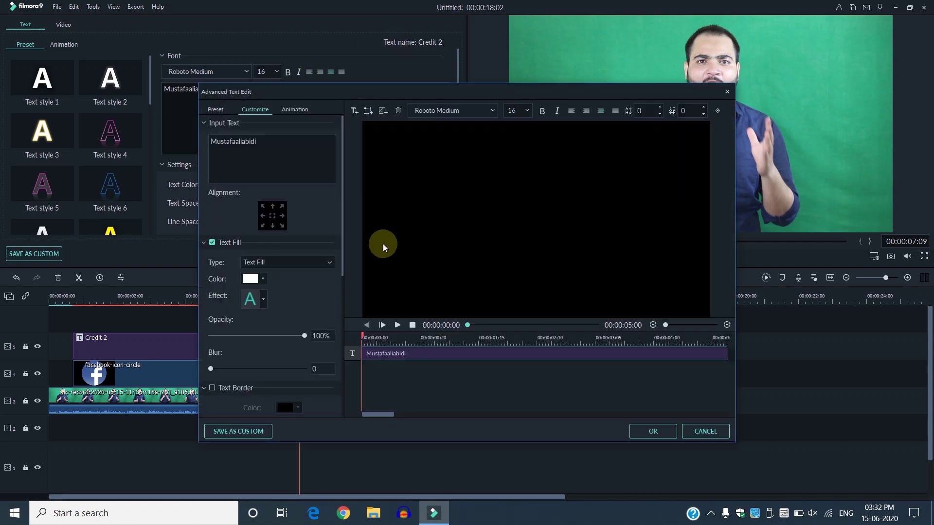
Step: Try adding an extra text box to the Instagram title, remove it, and shift the handle text off the presenter
{"action": "left_click", "coordinate": [353, 111]}
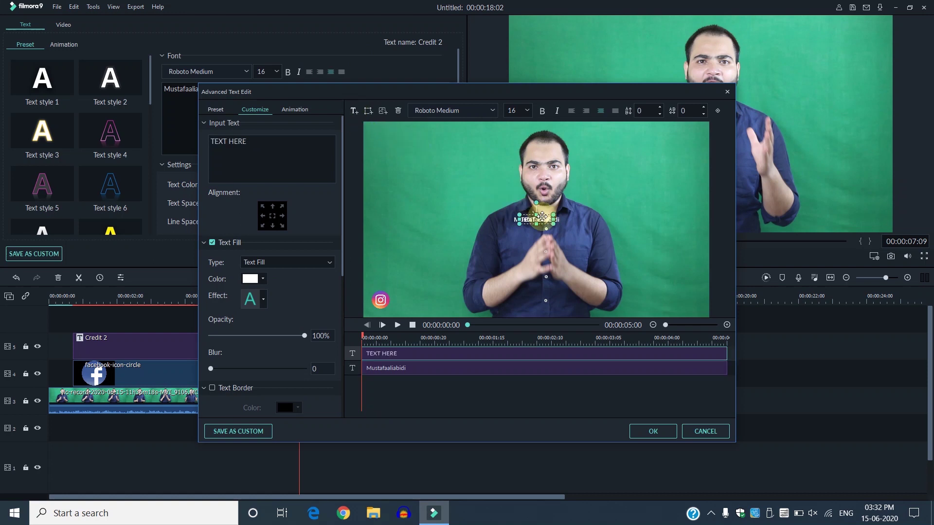
{"action": "left_click_drag", "start_coordinate": [447, 172], "coordinate": [437, 168]}
{"action": "left_click_drag", "start_coordinate": [538, 216], "coordinate": [435, 217]}
{"action": "left_click", "coordinate": [433, 168]}
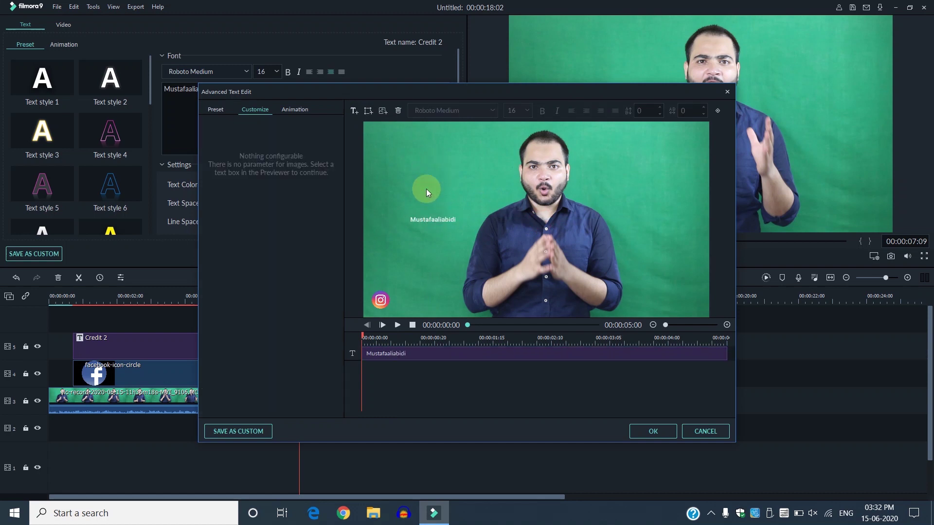
{"action": "left_click", "coordinate": [384, 115]}
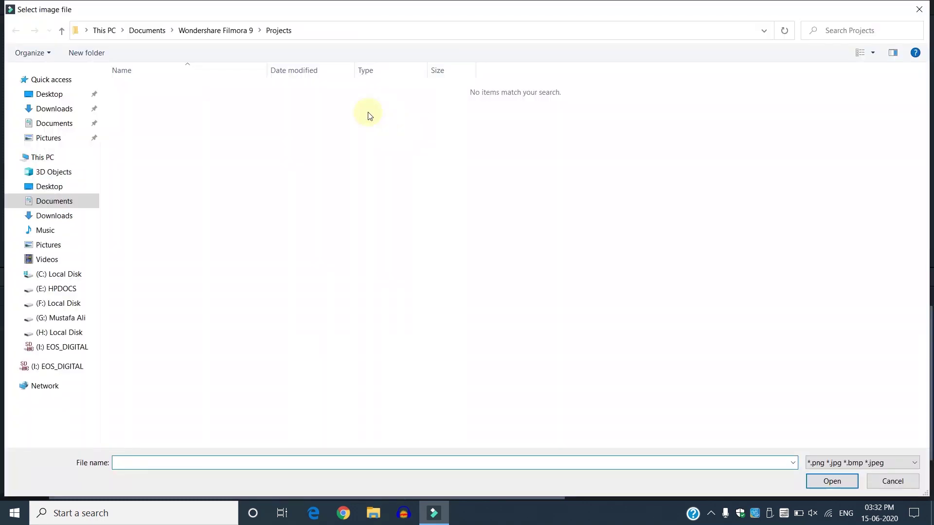
{"action": "left_click", "coordinate": [49, 245]}
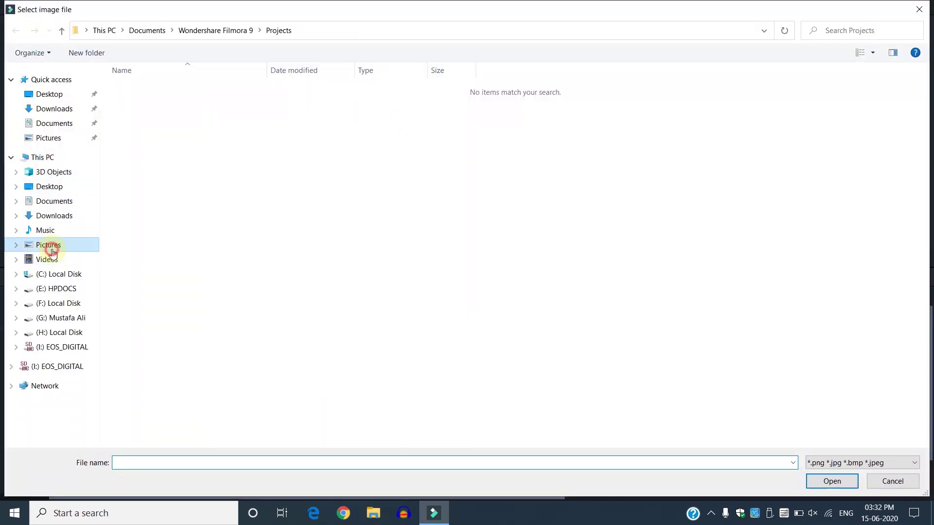
{"action": "left_click", "coordinate": [816, 112]}
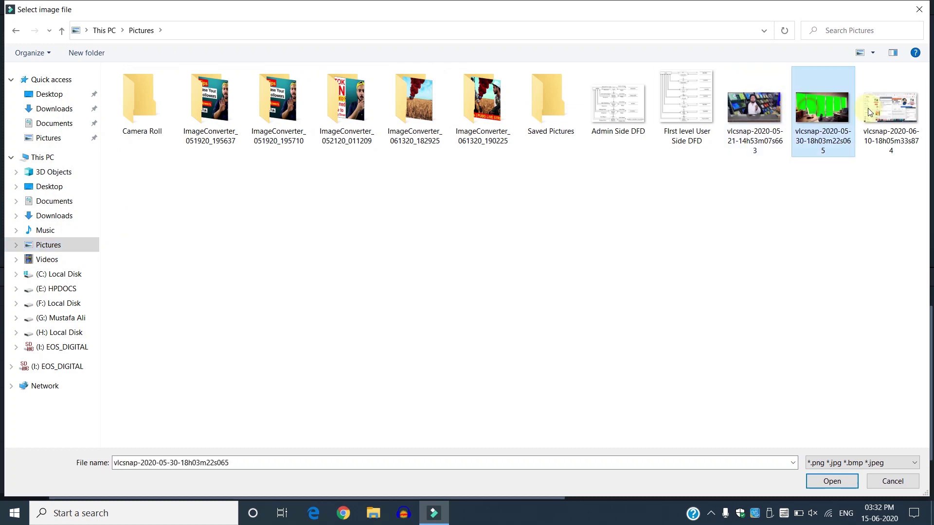
{"action": "double_click", "coordinate": [818, 114]}
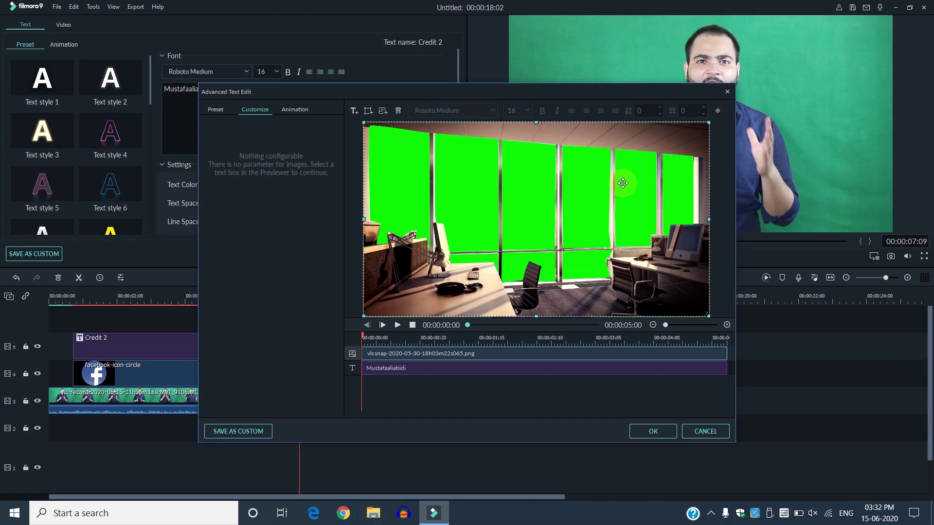
{"action": "left_click_drag", "start_coordinate": [708, 122], "coordinate": [421, 238]}
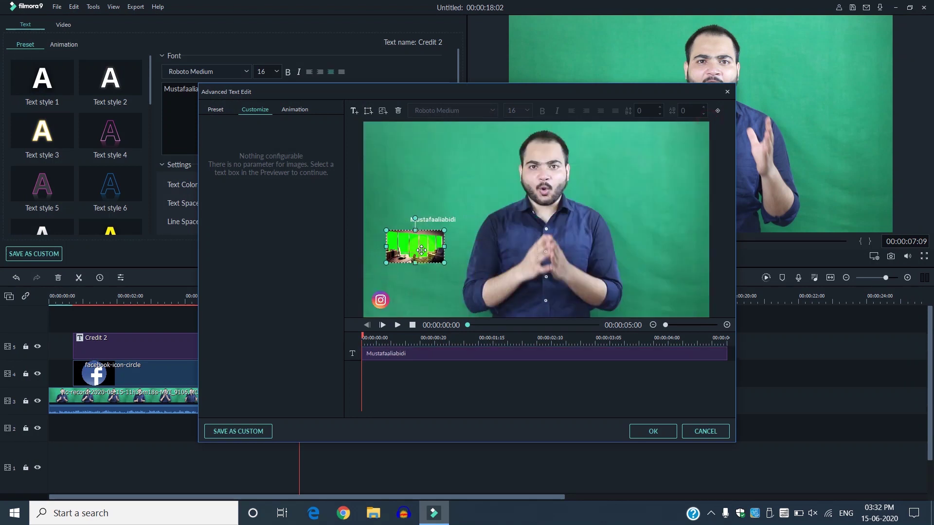
{"action": "left_click", "coordinate": [422, 250]}
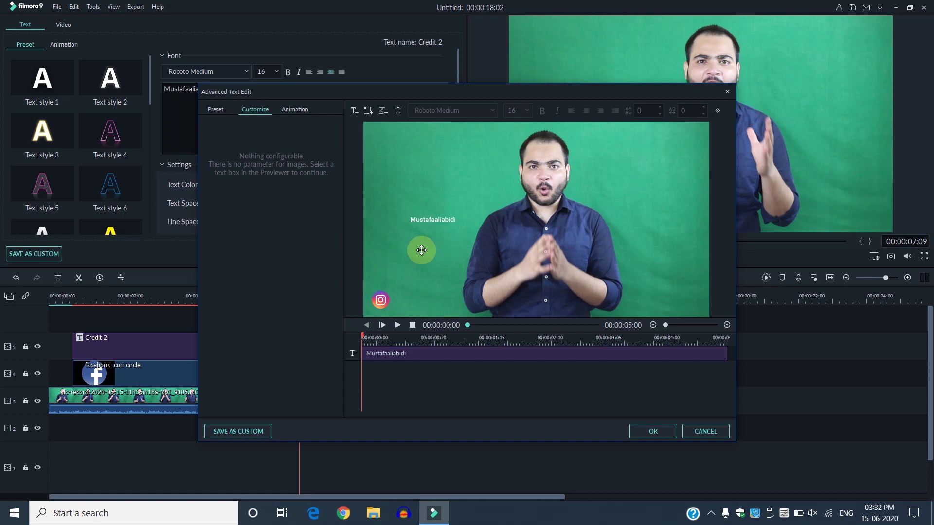
Step: Set the Instagram title's font size to 32 and position the text directly beside the Instagram icon
{"action": "left_click", "coordinate": [429, 221]}
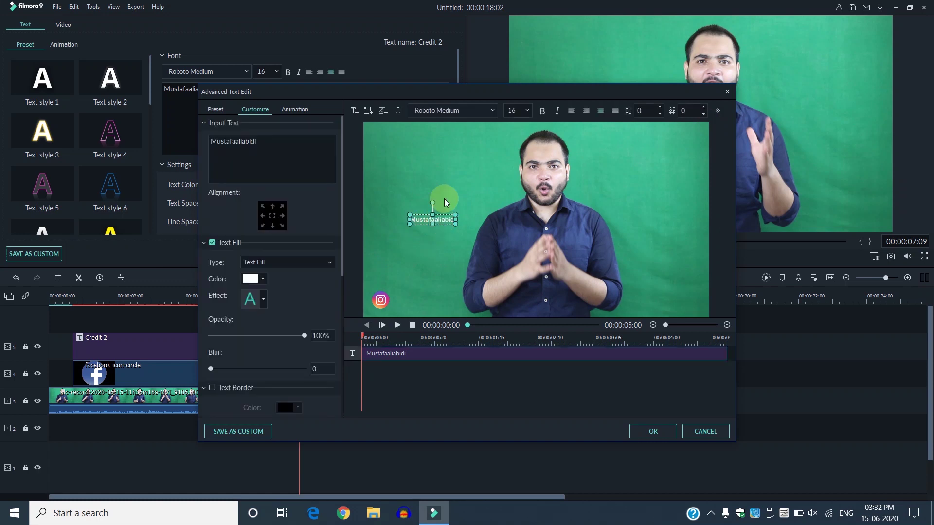
{"action": "left_click", "coordinate": [525, 111]}
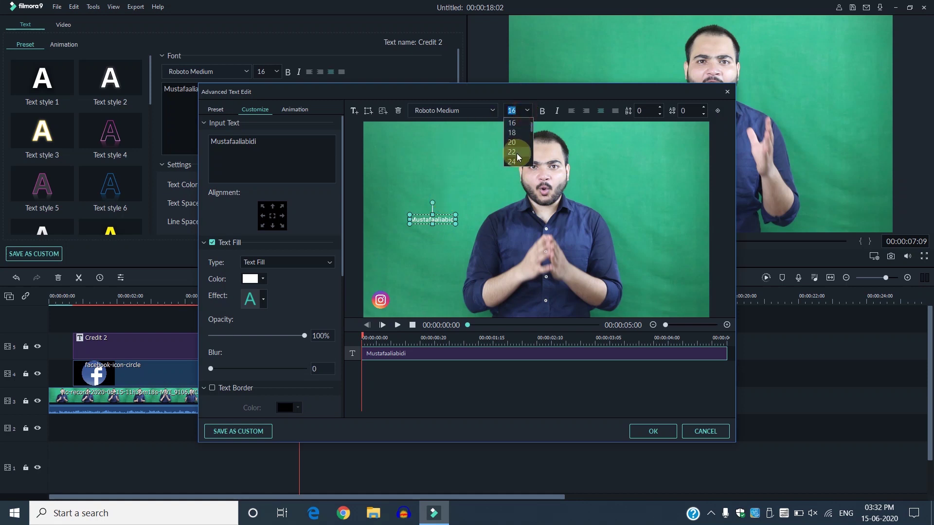
{"action": "scroll", "coordinate": [516, 156], "scroll_direction": "down", "scroll_amount": 6}
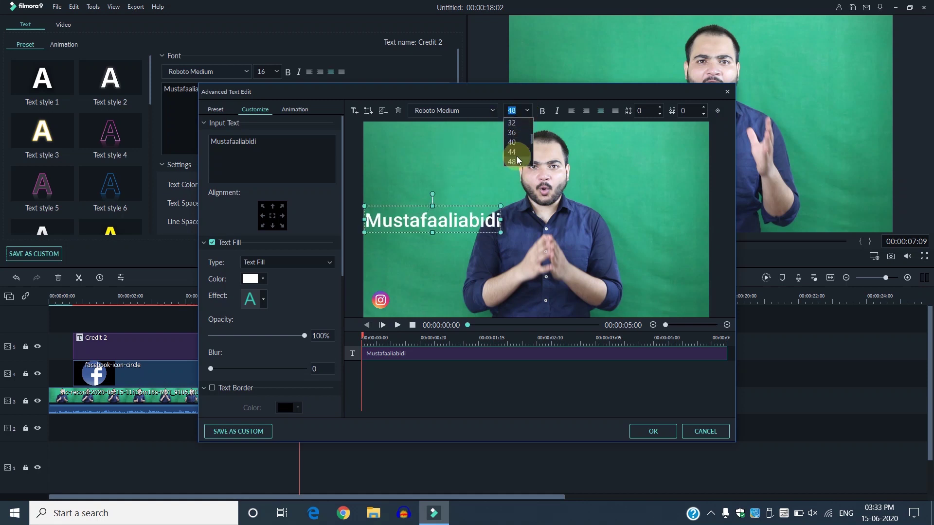
{"action": "scroll", "coordinate": [517, 156], "scroll_direction": "up", "scroll_amount": 4}
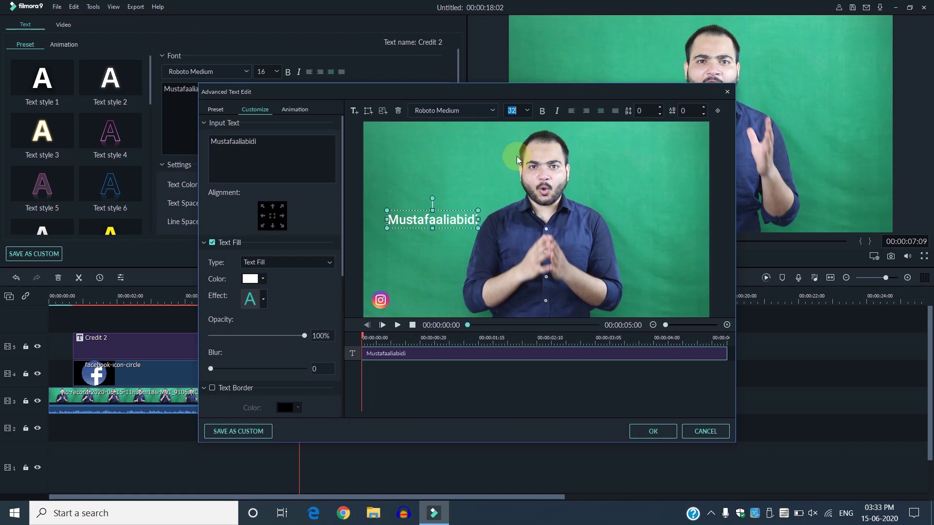
{"action": "left_click_drag", "start_coordinate": [455, 216], "coordinate": [453, 300]}
{"action": "left_click", "coordinate": [453, 297]}
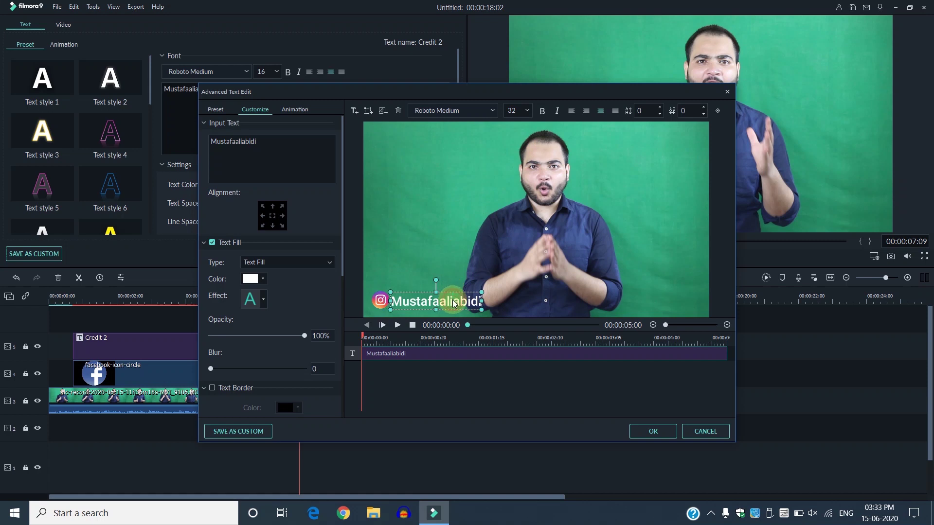
Step: Apply the Type Writer animation to the Instagram title and extend the end of its range to the title's end
{"action": "left_click", "coordinate": [294, 109]}
{"action": "left_click", "coordinate": [249, 183]}
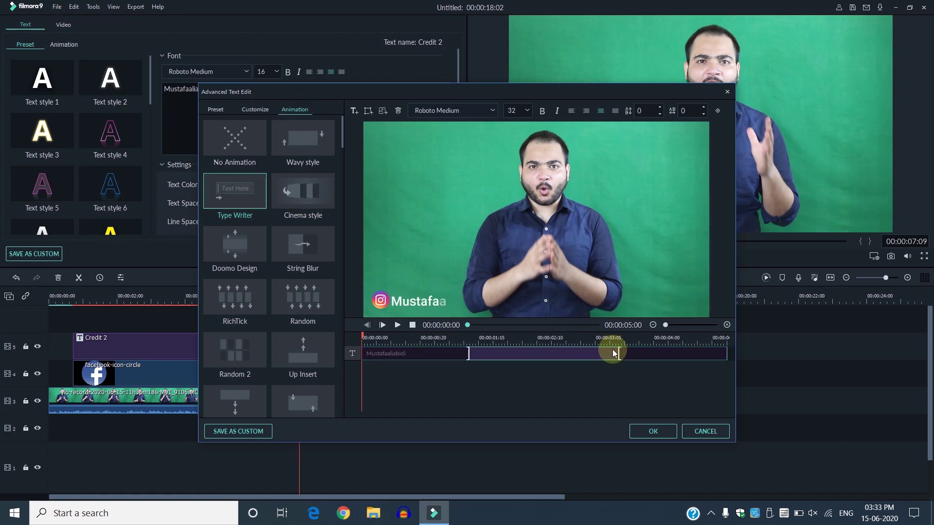
{"action": "left_click_drag", "start_coordinate": [619, 354], "coordinate": [775, 351]}
Step: Preview the Instagram title's animation from the start and apply the title edits
{"action": "left_click", "coordinate": [408, 336]}
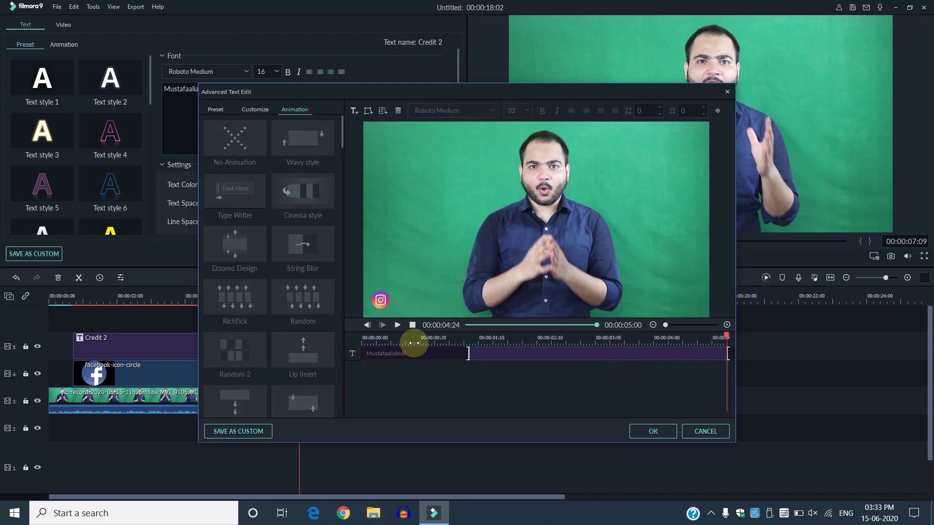
{"action": "left_click_drag", "start_coordinate": [394, 335], "coordinate": [340, 336]}
{"action": "left_click", "coordinate": [397, 325]}
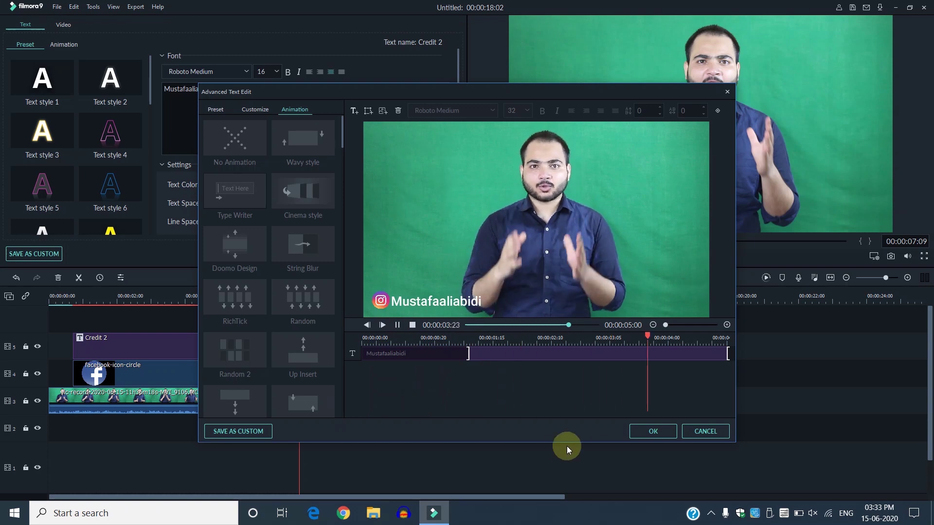
{"action": "key", "text": "Return"}
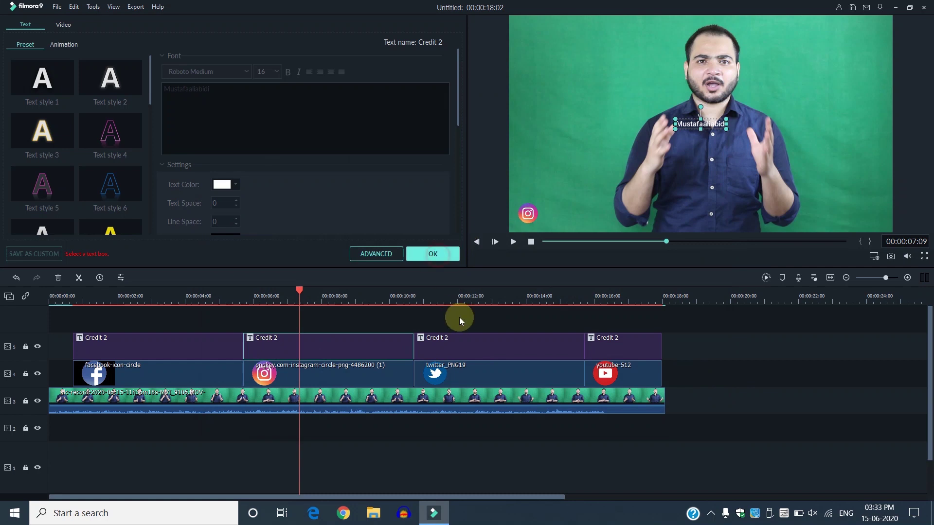
{"action": "left_click", "coordinate": [434, 254]}
Step: Delete the Twitter and YouTube icon clips together with the Credit 2 titles above them
{"action": "left_click_drag", "start_coordinate": [465, 322], "coordinate": [654, 370]}
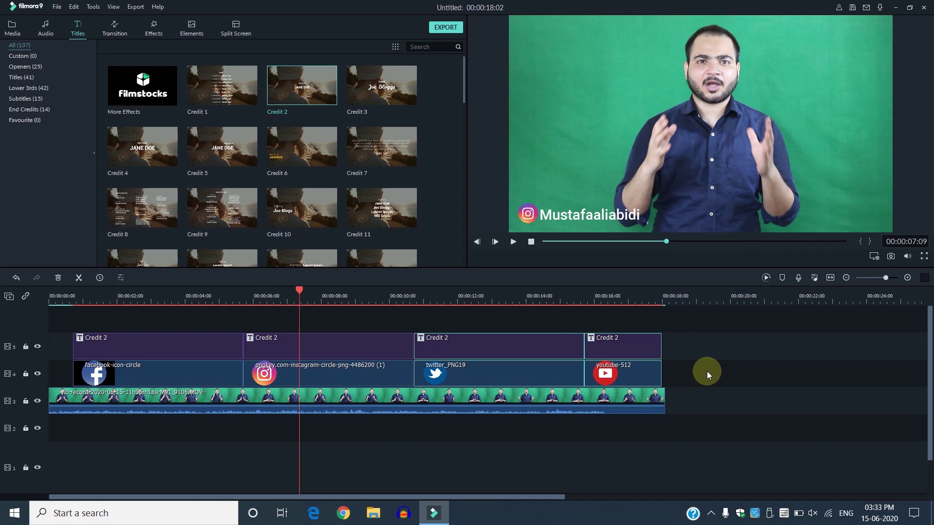
{"action": "key", "text": "Delete"}
Step: Play the edited timeline from the beginning and scrub through its final part
{"action": "left_click_drag", "start_coordinate": [413, 289], "coordinate": [27, 298]}
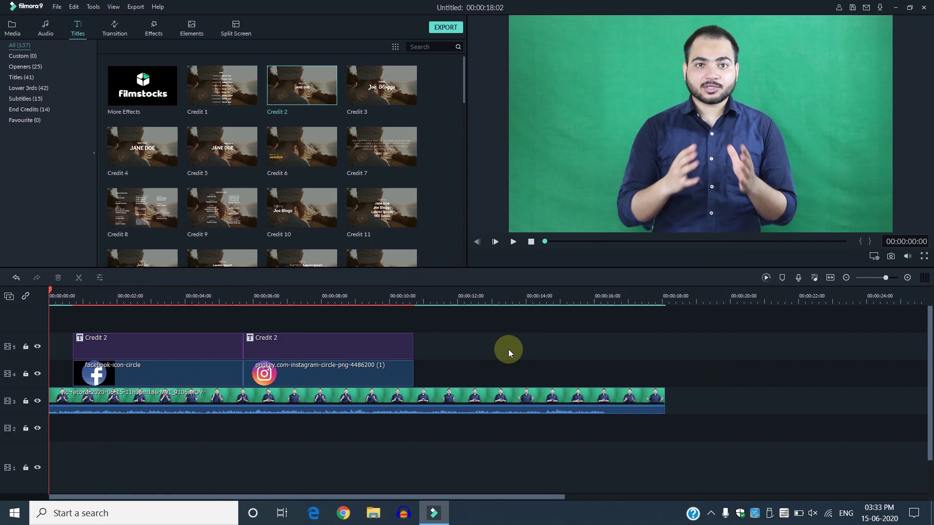
{"action": "key", "text": "space"}
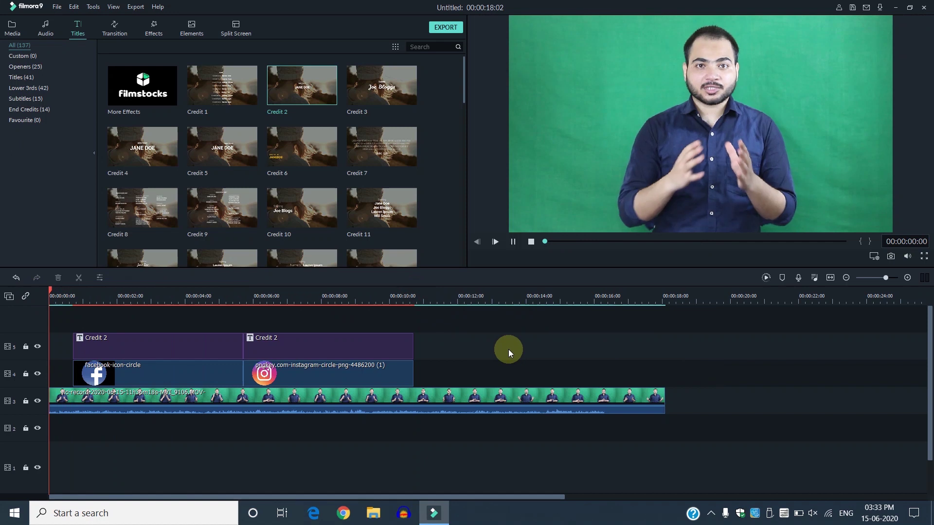
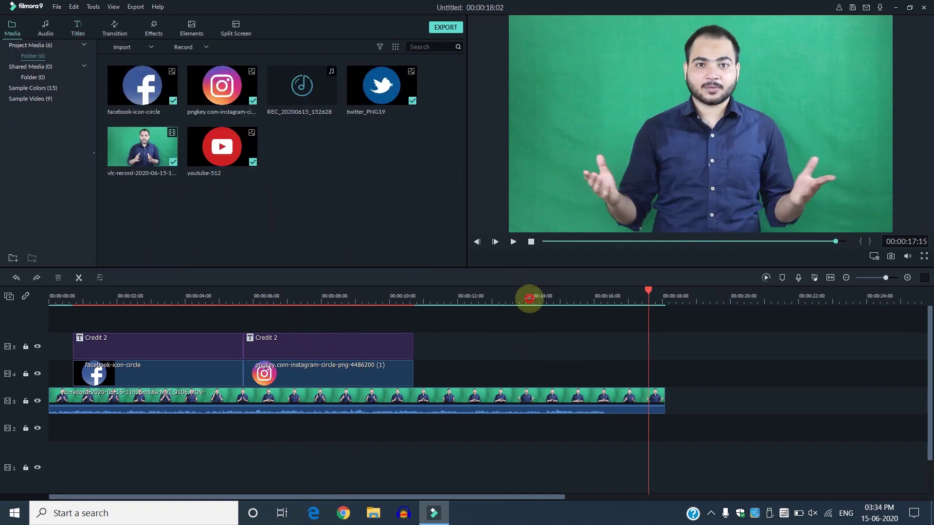
{"action": "left_click", "coordinate": [528, 297]}
{"action": "left_click_drag", "start_coordinate": [394, 303], "coordinate": [618, 308]}
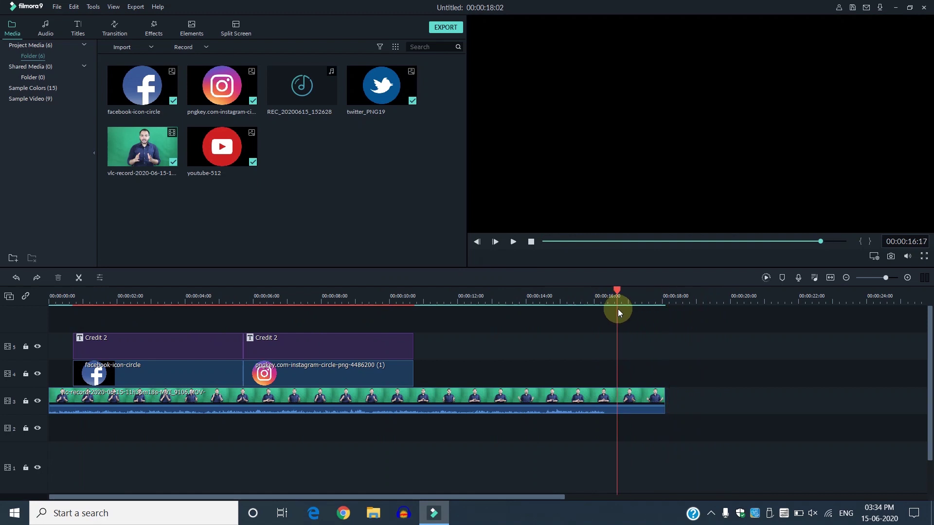
{"action": "right_click", "coordinate": [385, 231]}
{"action": "left_click", "coordinate": [401, 237]}
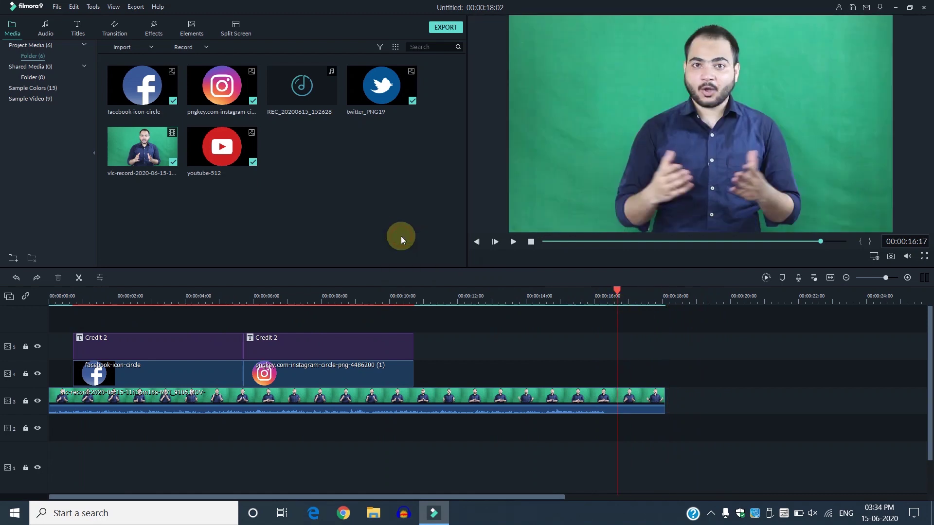
{"action": "left_click", "coordinate": [53, 260]}
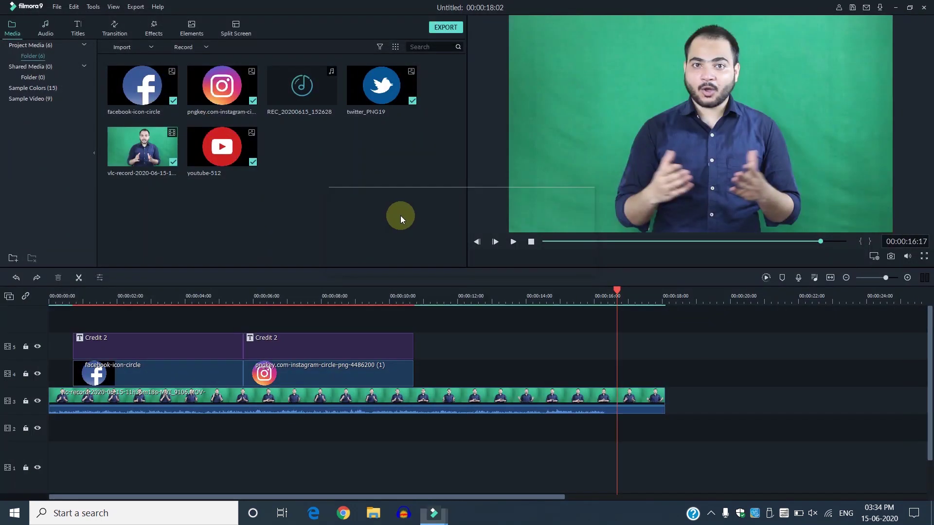
{"action": "left_click_drag", "start_coordinate": [337, 173], "coordinate": [709, 370]}
{"action": "key", "text": "space"}
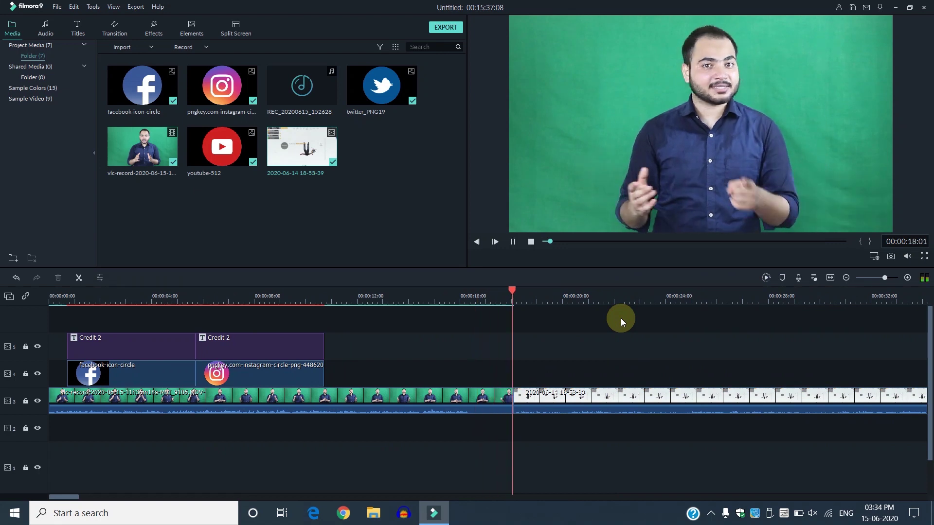
{"action": "key", "text": "space"}
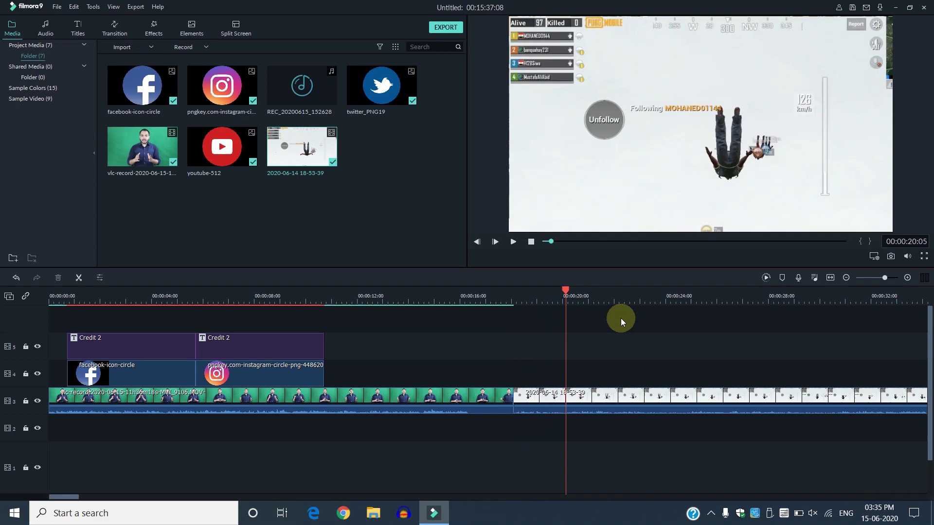
Step: Preview several transitions from the full library, including Blind 1, Blind, Cross Roll 4 and Cross Shutter 1
{"action": "left_click", "coordinate": [126, 32]}
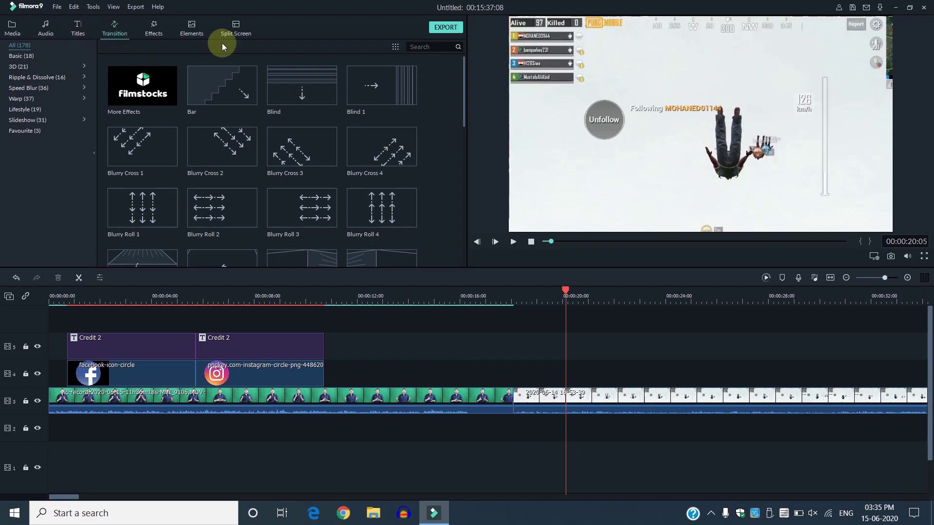
{"action": "left_click", "coordinate": [402, 99]}
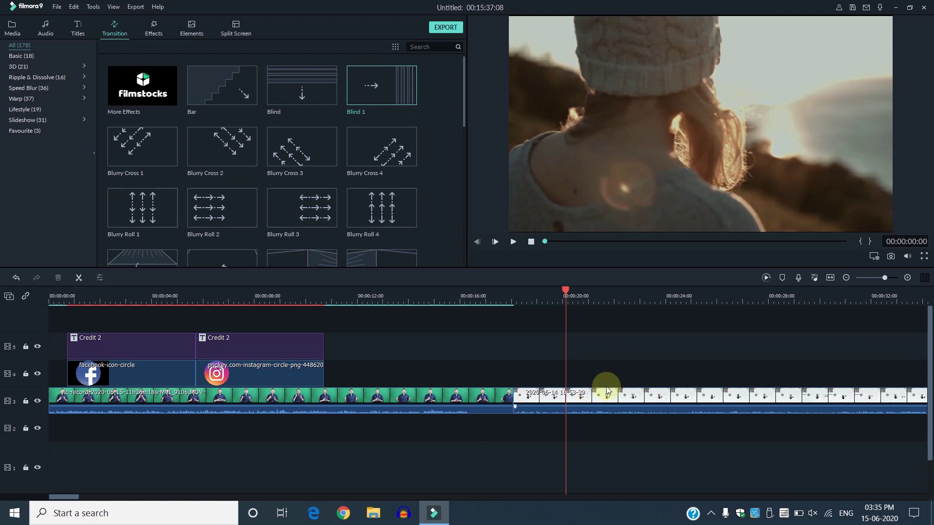
{"action": "left_click", "coordinate": [315, 100]}
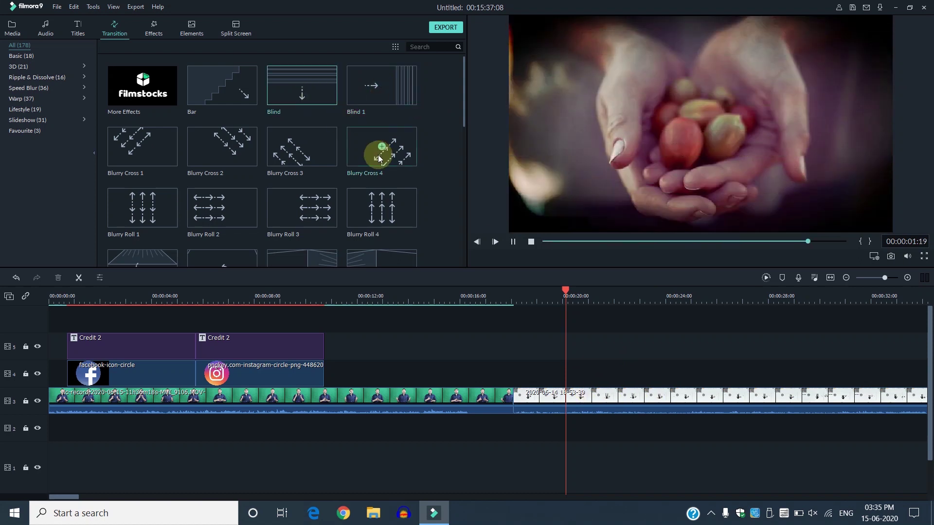
{"action": "left_click_drag", "start_coordinate": [462, 99], "coordinate": [466, 194]}
{"action": "left_click", "coordinate": [401, 116]}
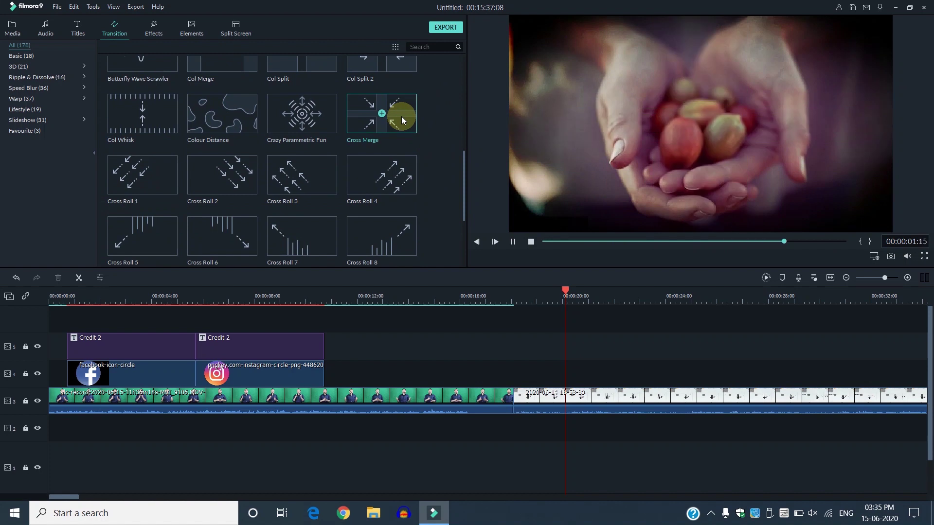
{"action": "left_click_drag", "start_coordinate": [464, 186], "coordinate": [447, 220]}
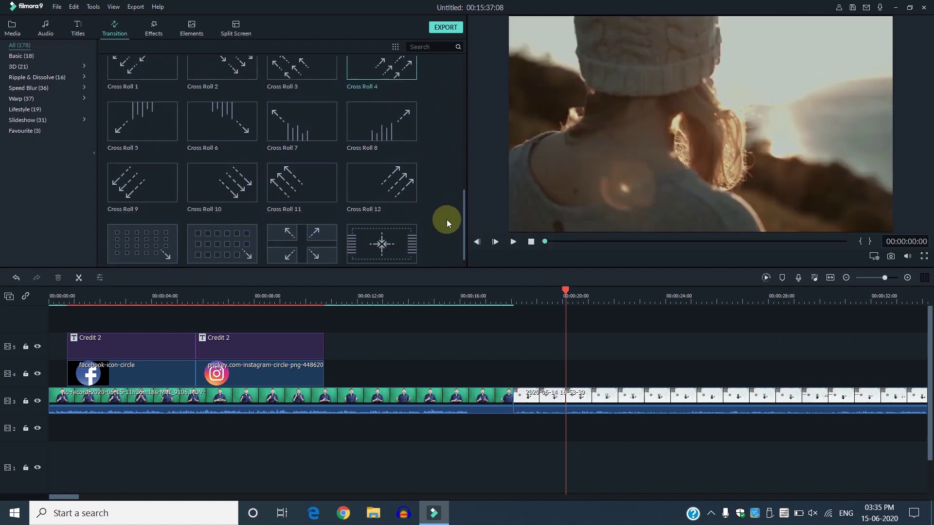
{"action": "left_click", "coordinate": [173, 244]}
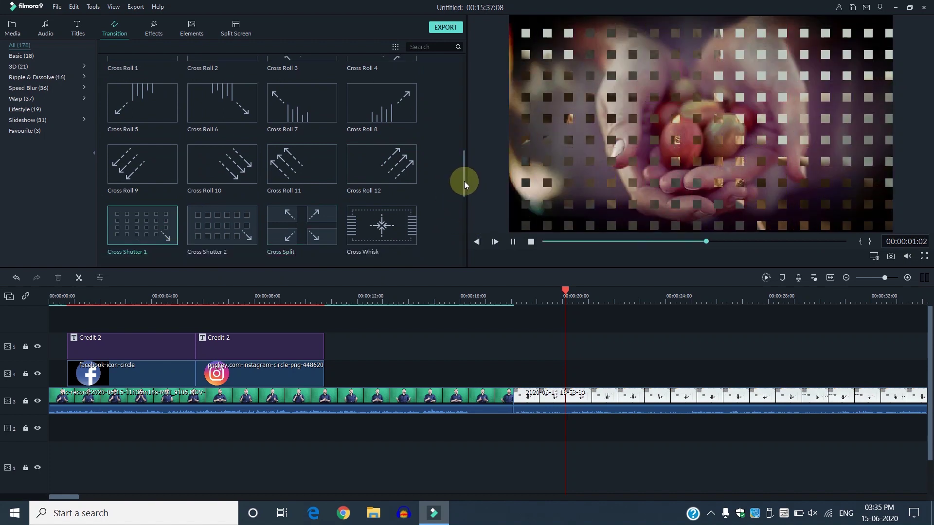
Step: Apply the Erase Slide transition at the cut between the green-screen clip and the gameplay clip on track 3
{"action": "left_click", "coordinate": [464, 215]}
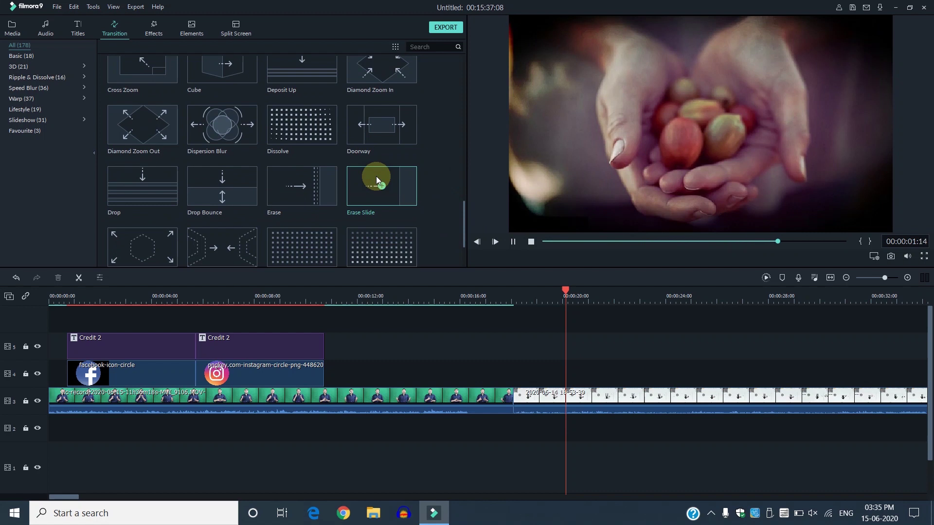
{"action": "mouse_move", "coordinate": [376, 176]}
{"action": "left_mouse_down"}
{"action": "mouse_move", "coordinate": [454, 263]}
{"action": "mouse_move", "coordinate": [486, 325]}
{"action": "left_mouse_up"}
{"action": "left_click_drag", "start_coordinate": [544, 369], "coordinate": [509, 404]}
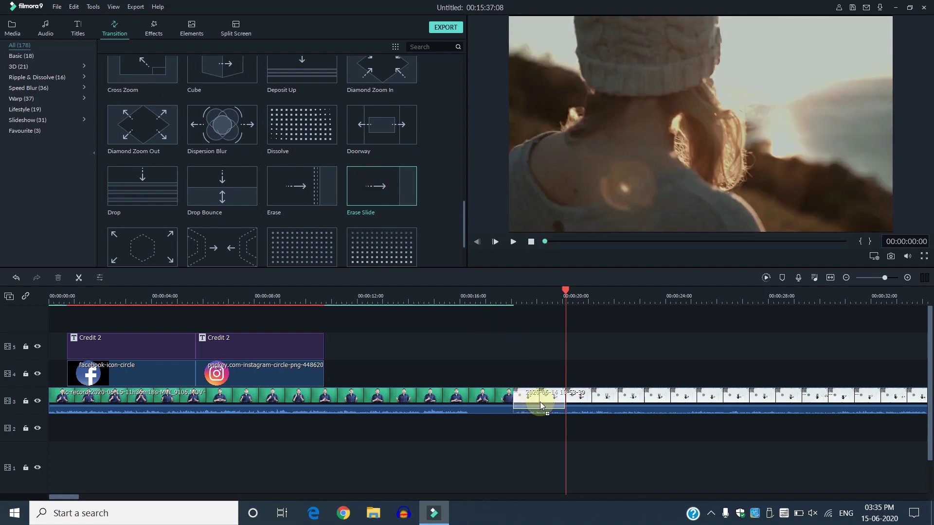
{"action": "left_click_drag", "start_coordinate": [537, 403], "coordinate": [509, 402]}
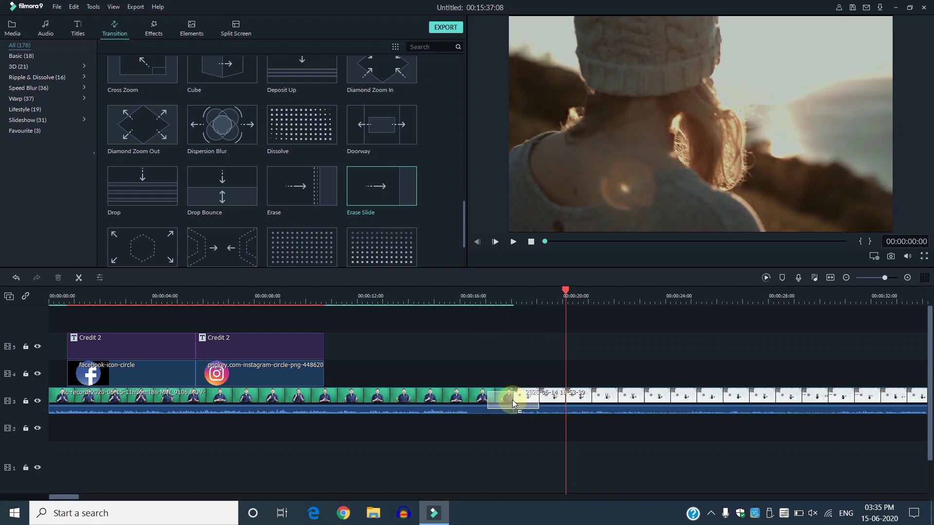
{"action": "left_click_drag", "start_coordinate": [512, 400], "coordinate": [512, 400]}
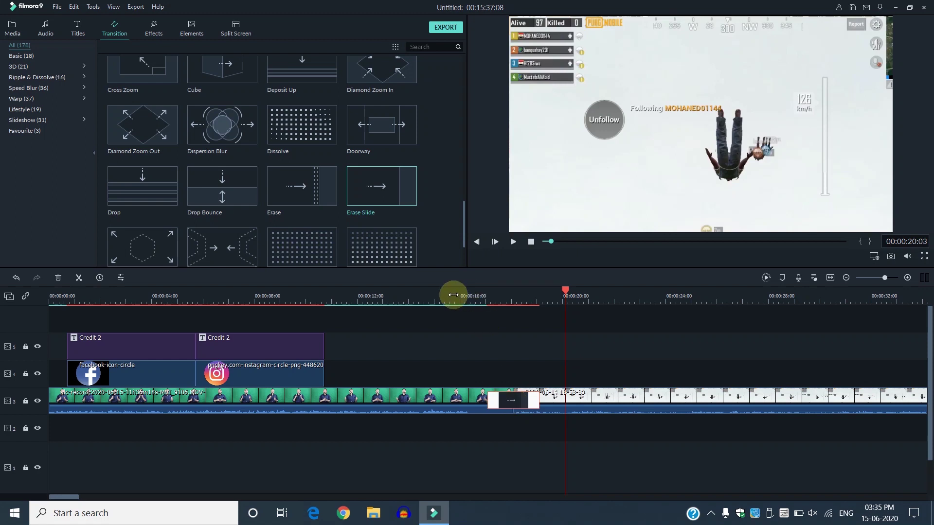
Step: Play the timeline from 00:00:14:21 through the Erase Slide transition to check it
{"action": "left_click", "coordinate": [430, 303]}
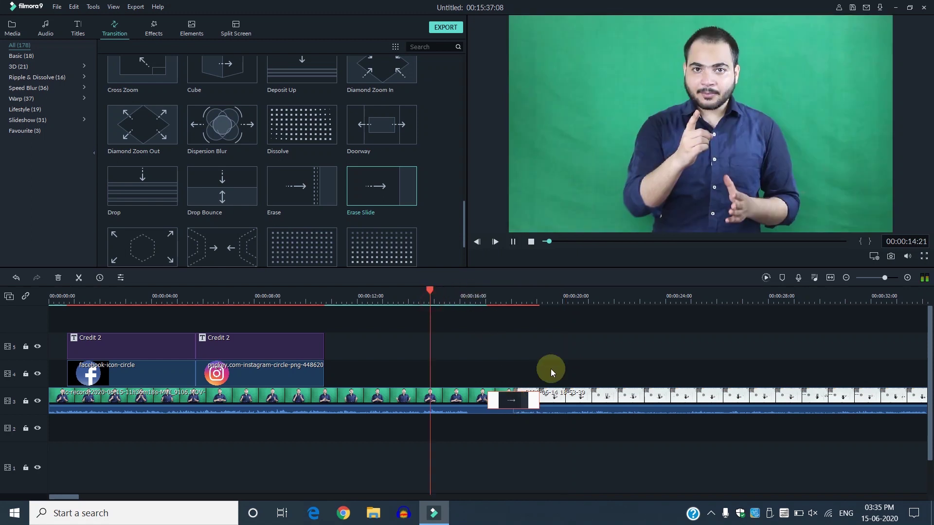
{"action": "key", "text": "space"}
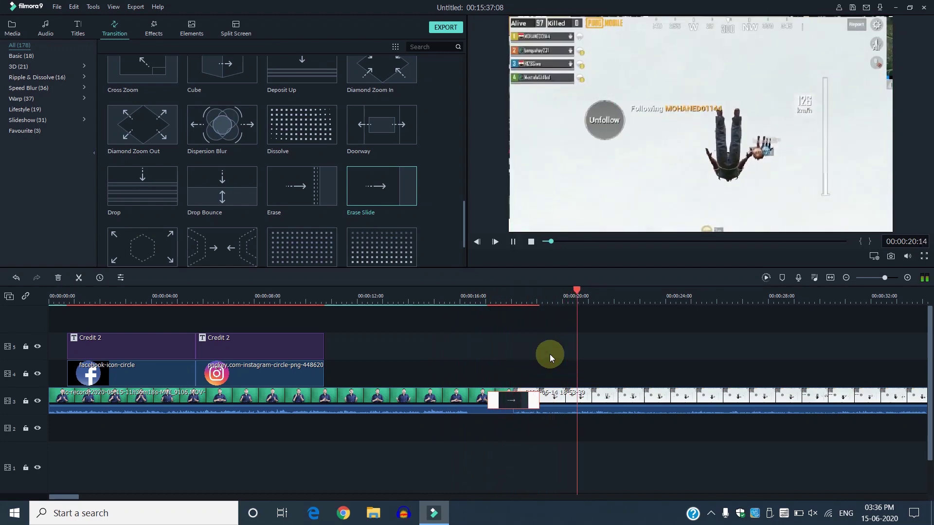
{"action": "key", "text": "space"}
Step: Shorten the Erase Slide transition to about one second and play it back from 00:00:16:16
{"action": "left_click", "coordinate": [476, 296]}
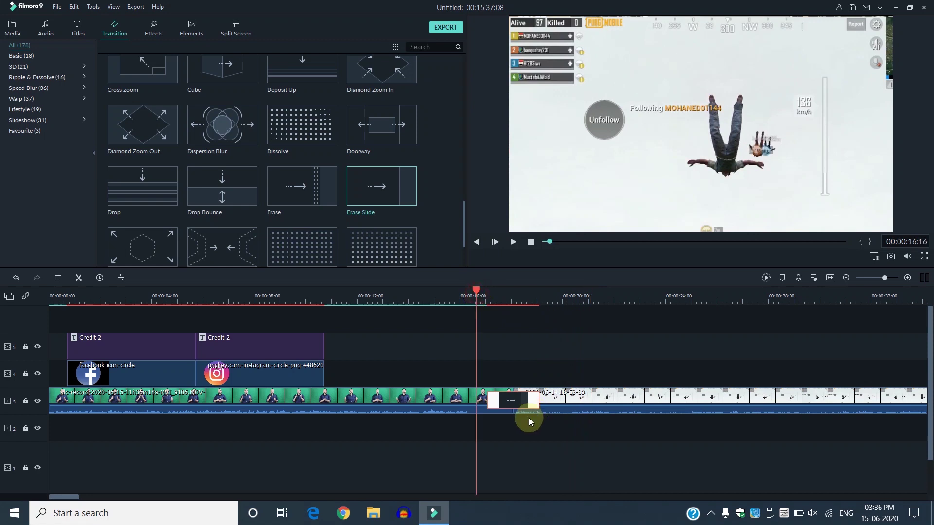
{"action": "left_click_drag", "start_coordinate": [538, 401], "coordinate": [524, 404]}
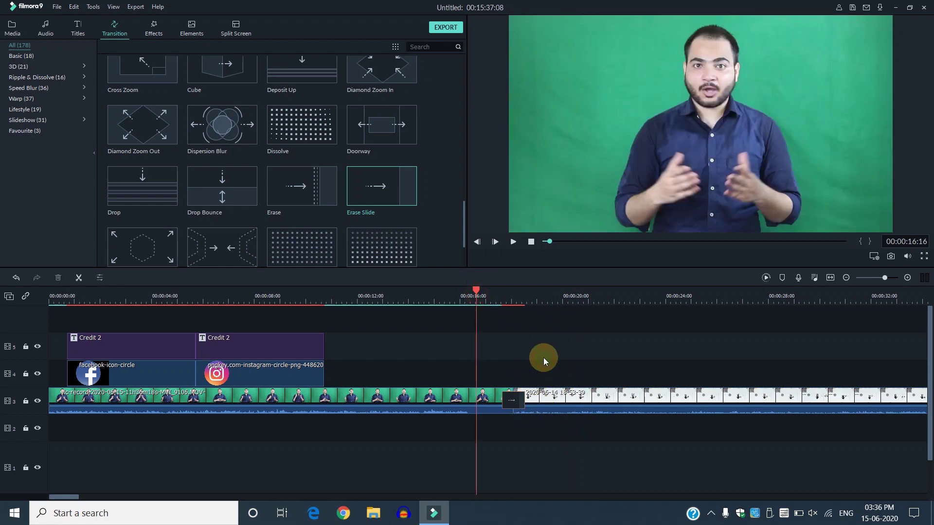
{"action": "key", "text": "space"}
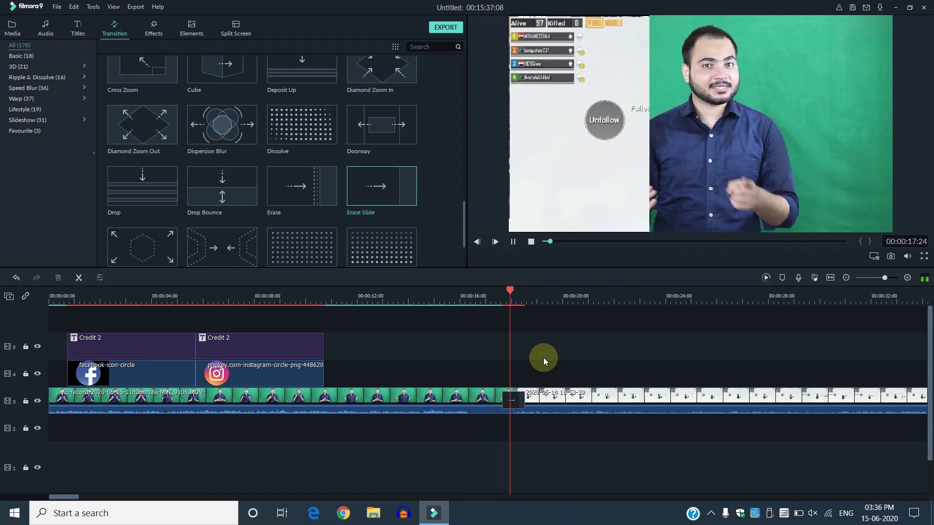
{"action": "key", "text": "space"}
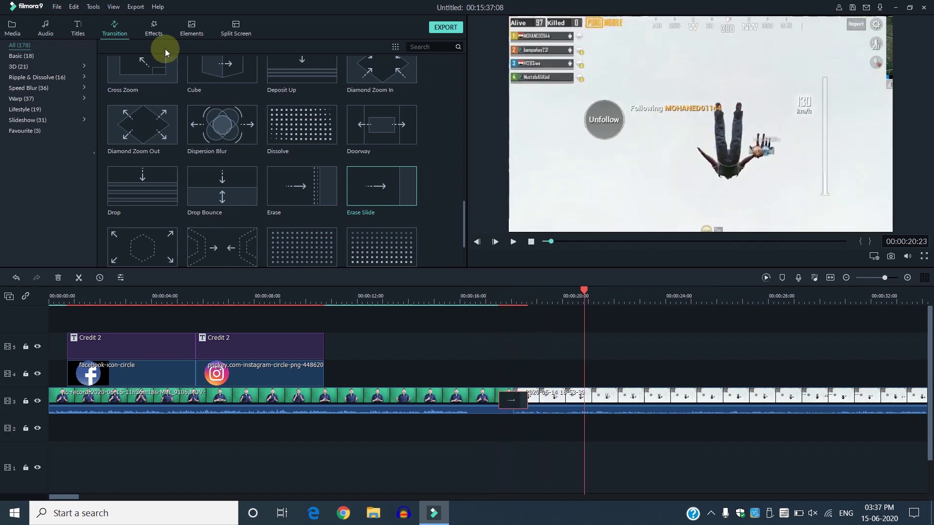
Step: Open the full effects library and browse the available effects
{"action": "left_click", "coordinate": [154, 27]}
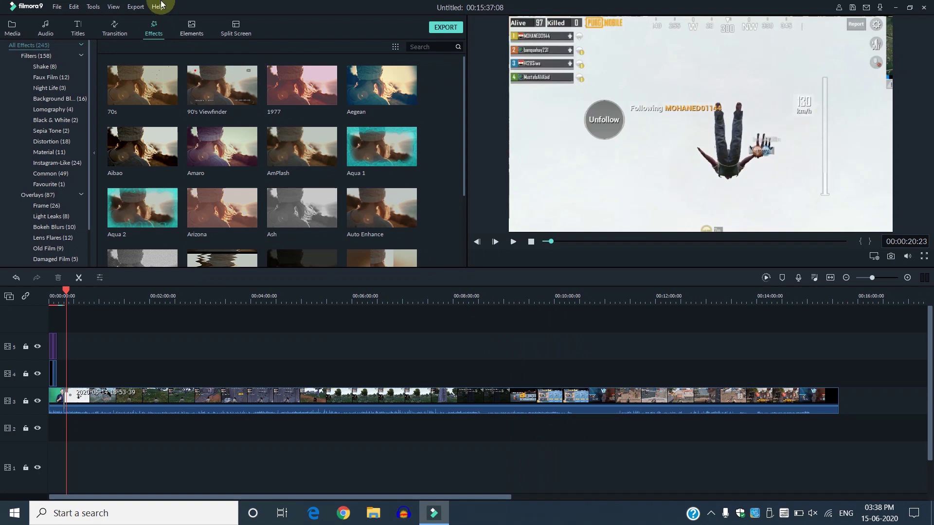
{"action": "left_click_drag", "start_coordinate": [466, 107], "coordinate": [465, 75]}
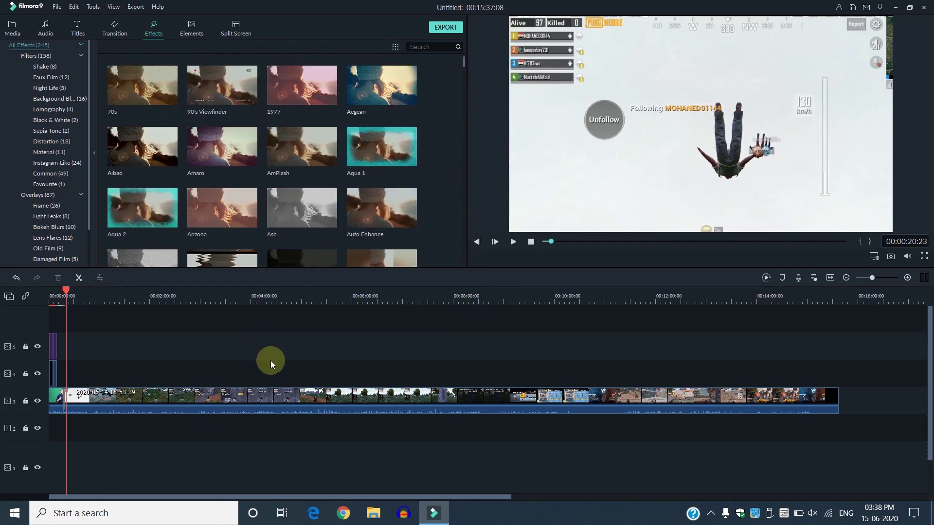
Step: Split the gameplay clip on track 3 at about 00:01:27 and at 00:01:39:13, and select the short middle segment
{"action": "left_click", "coordinate": [127, 295]}
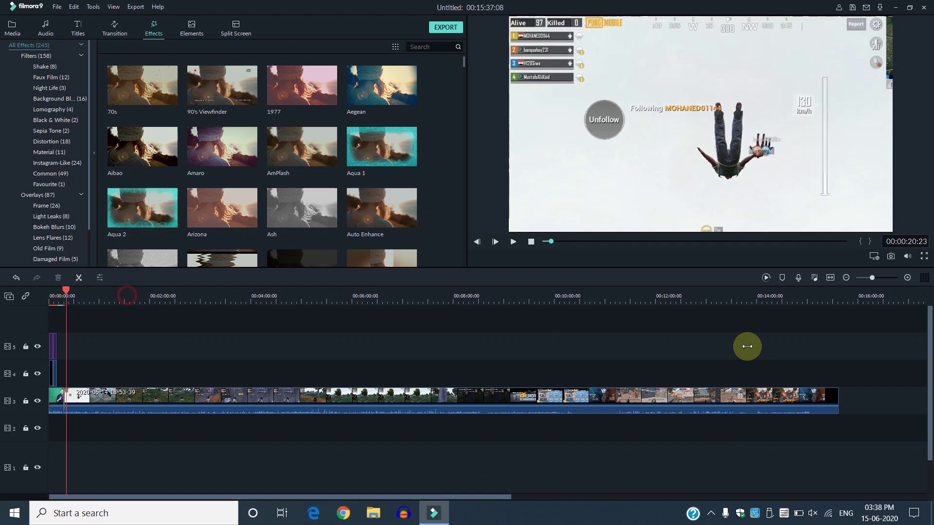
{"action": "key", "text": "ctrl+equal"}
{"action": "left_click_drag", "start_coordinate": [108, 503], "coordinate": [62, 501]}
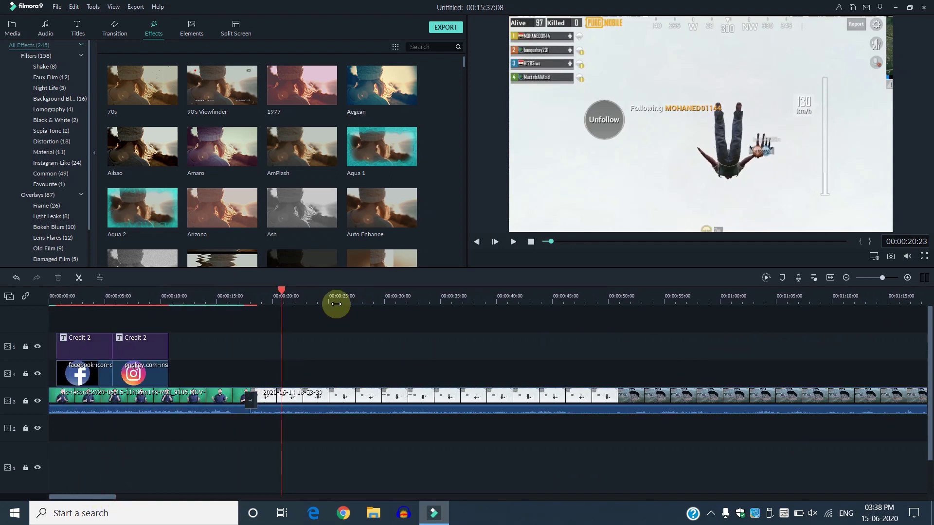
{"action": "left_click", "coordinate": [368, 299]}
{"action": "left_click", "coordinate": [368, 411]}
{"action": "left_click", "coordinate": [743, 287]}
{"action": "key", "text": "ctrl+minus"}
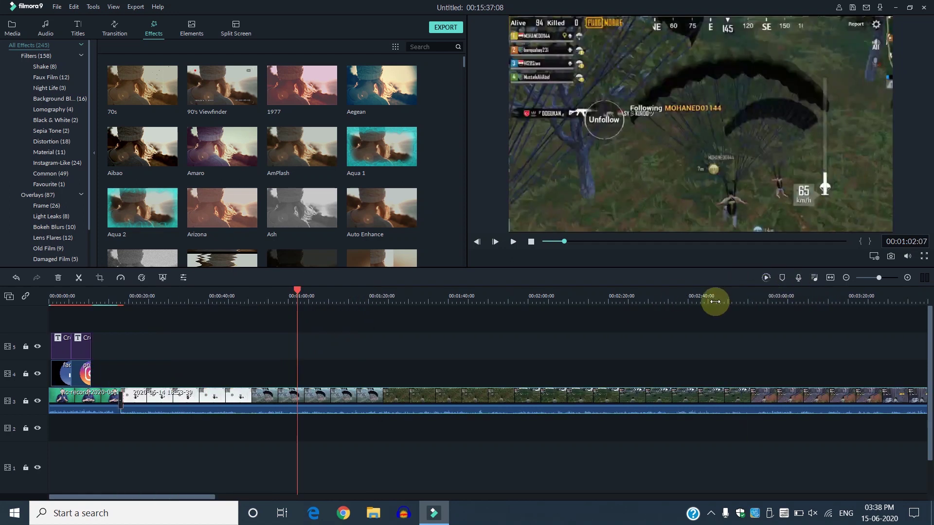
{"action": "left_click", "coordinate": [395, 298]}
{"action": "left_click", "coordinate": [79, 277]}
{"action": "left_click", "coordinate": [445, 296]}
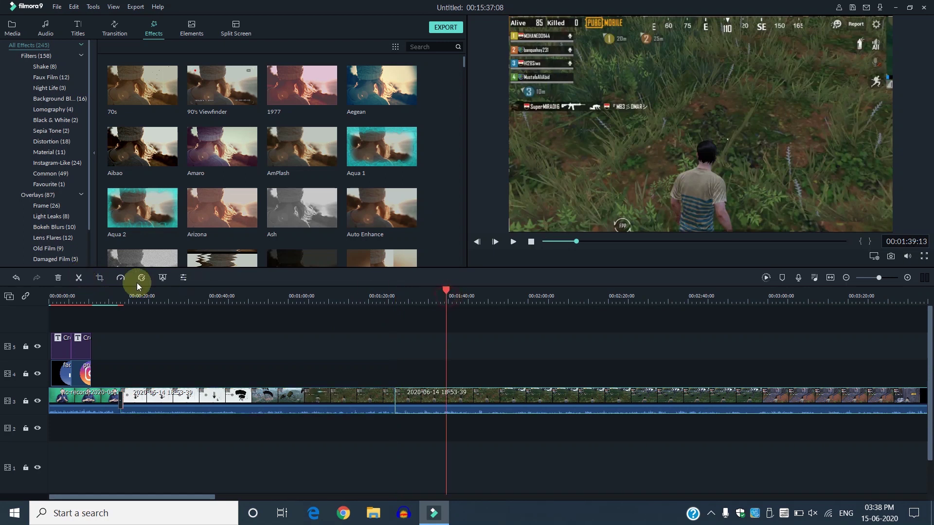
{"action": "left_click", "coordinate": [78, 277]}
{"action": "left_click", "coordinate": [422, 400]}
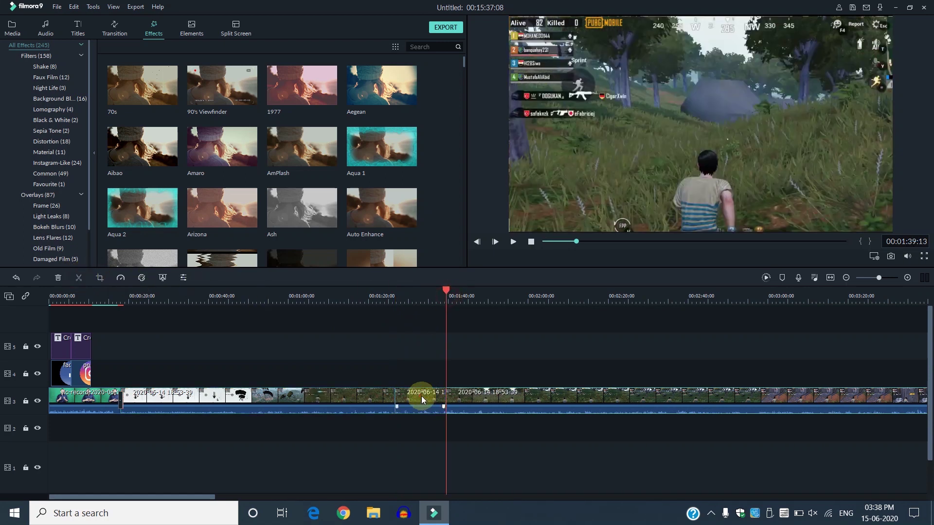
Step: Place the playhead at 00:01:32:00 inside the short gameplay segment and search the effects for "blur"
{"action": "left_click", "coordinate": [416, 297]}
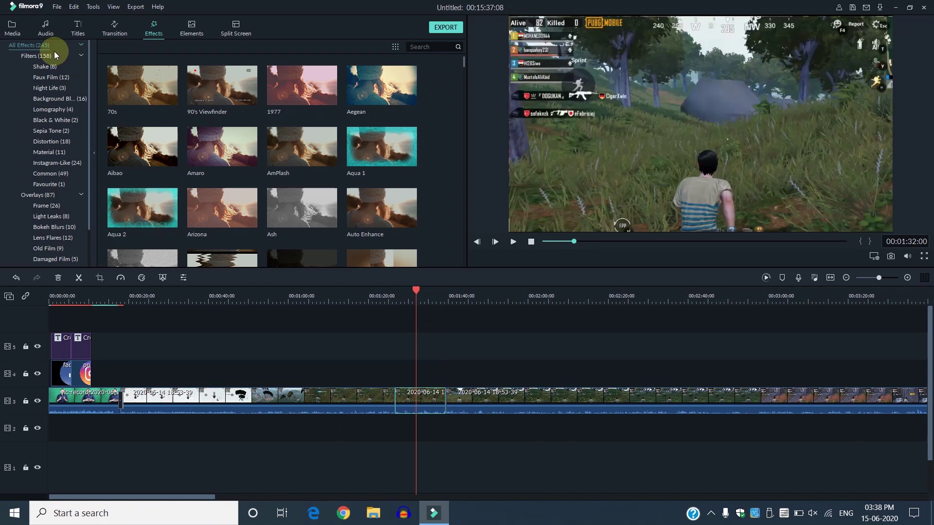
{"action": "left_click", "coordinate": [428, 47]}
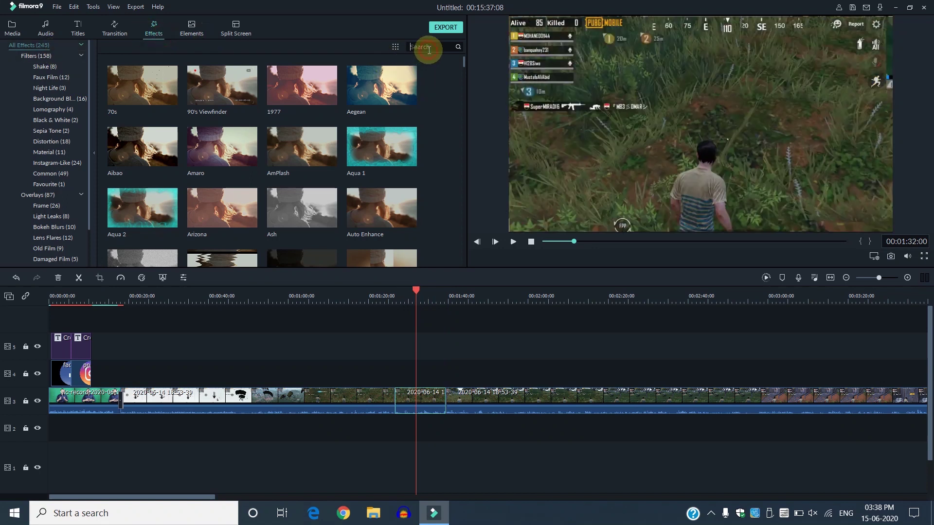
{"action": "type", "text": "blue"}
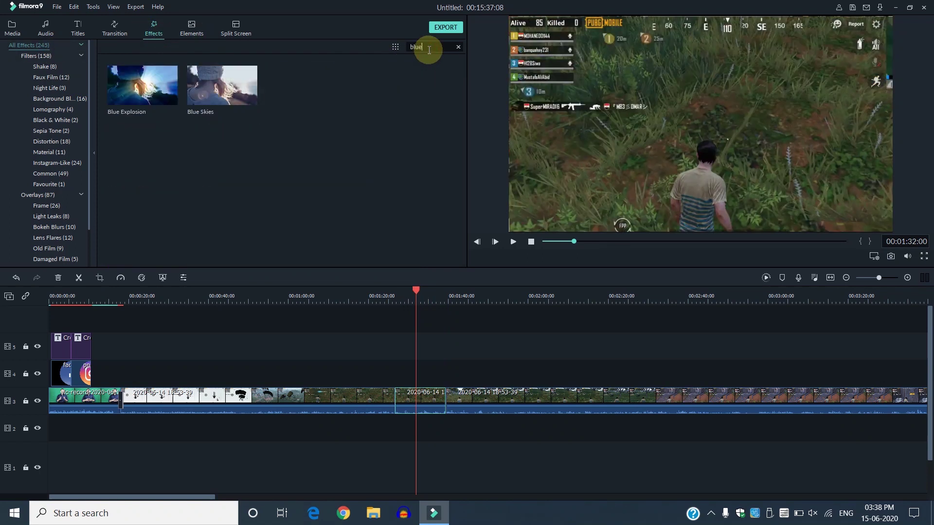
{"action": "key", "text": "BackSpace"}
{"action": "type", "text": "r"}
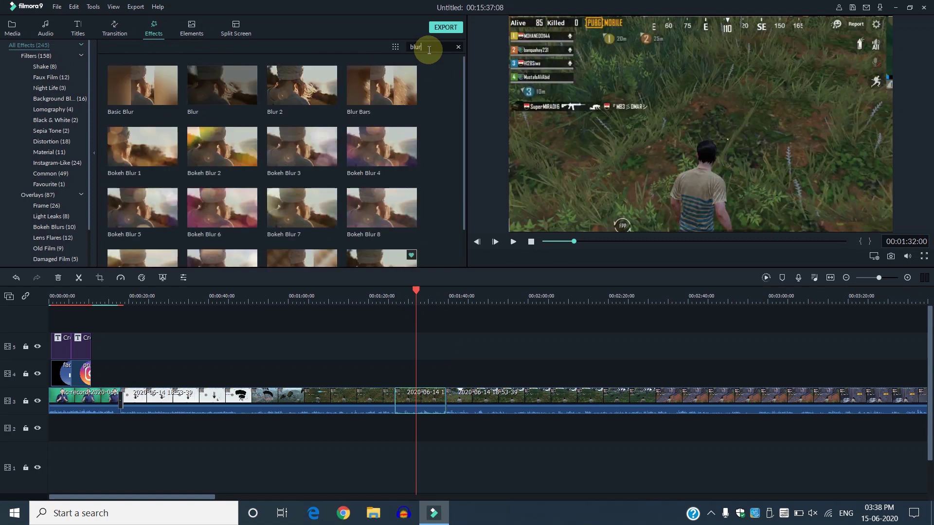
{"action": "left_click_drag", "start_coordinate": [464, 83], "coordinate": [465, 167]}
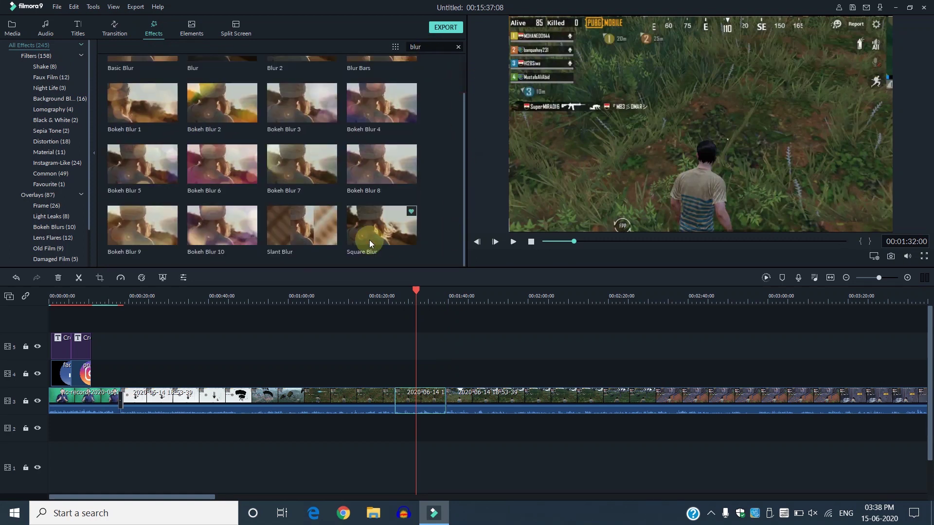
Step: Add the Square Blur effect on track 4 above the short gameplay segment and extend it to the segment's full length
{"action": "left_click_drag", "start_coordinate": [382, 245], "coordinate": [404, 340]}
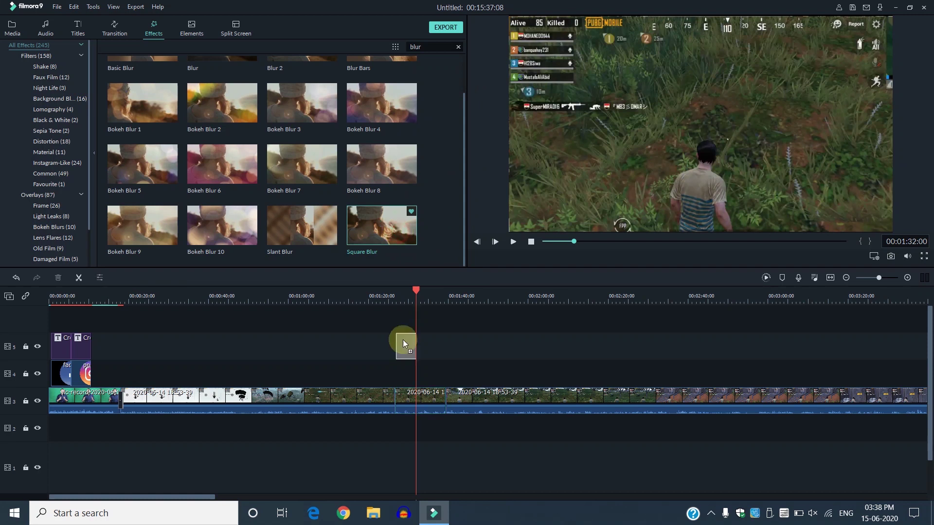
{"action": "left_click_drag", "start_coordinate": [404, 381], "coordinate": [445, 377]}
{"action": "left_click", "coordinate": [440, 370]}
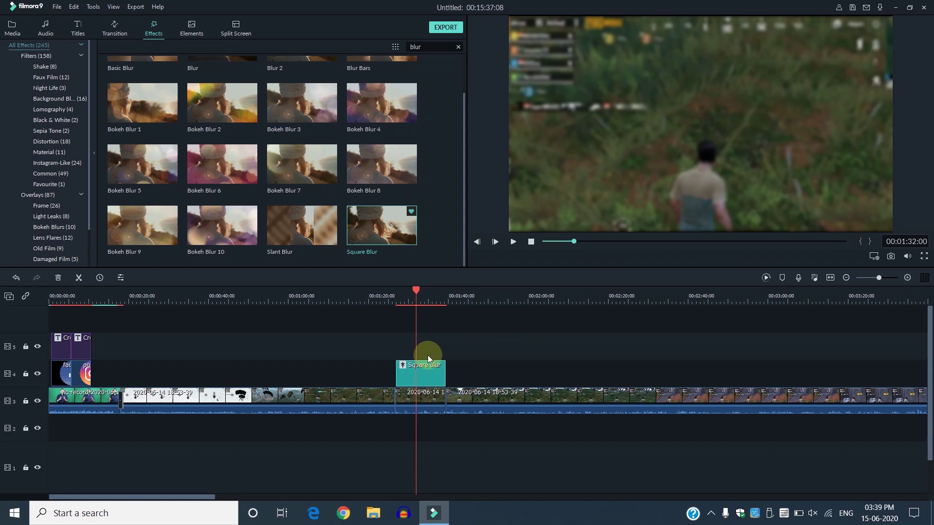
Step: Set the size of the Square Blur effect on track 4 to 4
{"action": "double_click", "coordinate": [419, 373]}
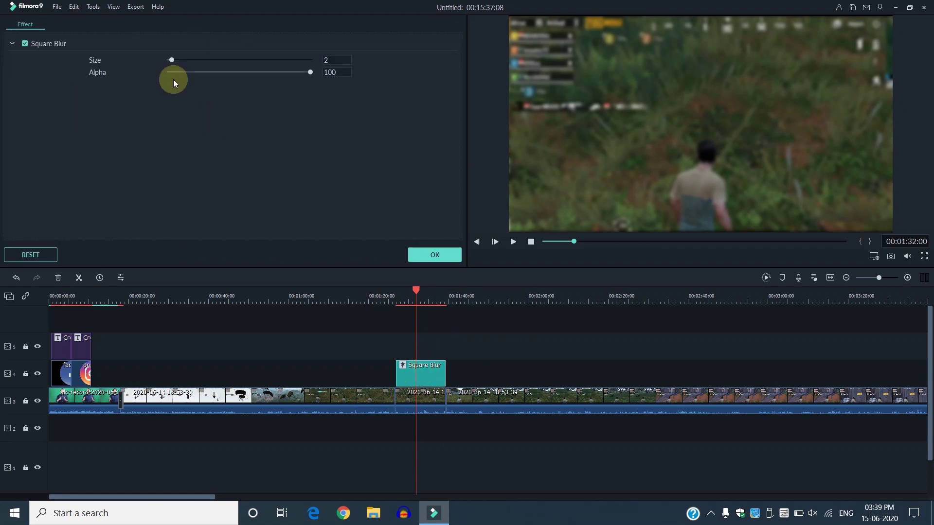
{"action": "mouse_move", "coordinate": [173, 63]}
{"action": "left_mouse_down"}
{"action": "mouse_move", "coordinate": [202, 63]}
{"action": "mouse_move", "coordinate": [165, 56]}
{"action": "mouse_move", "coordinate": [176, 57]}
{"action": "left_mouse_up"}
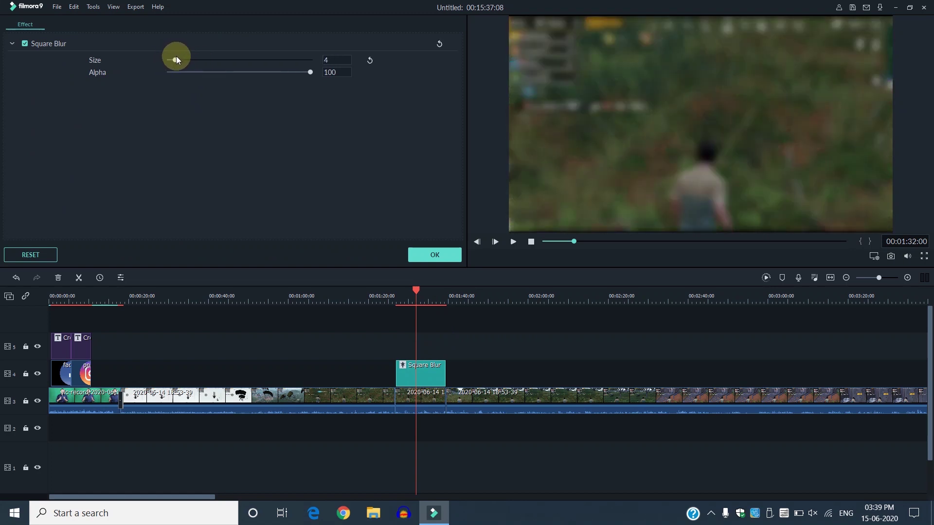
{"action": "left_click", "coordinate": [419, 253]}
Step: Play the timeline from about 00:01:22:16 to preview the Square Blur's start and end over the short gameplay segment
{"action": "left_click", "coordinate": [379, 299]}
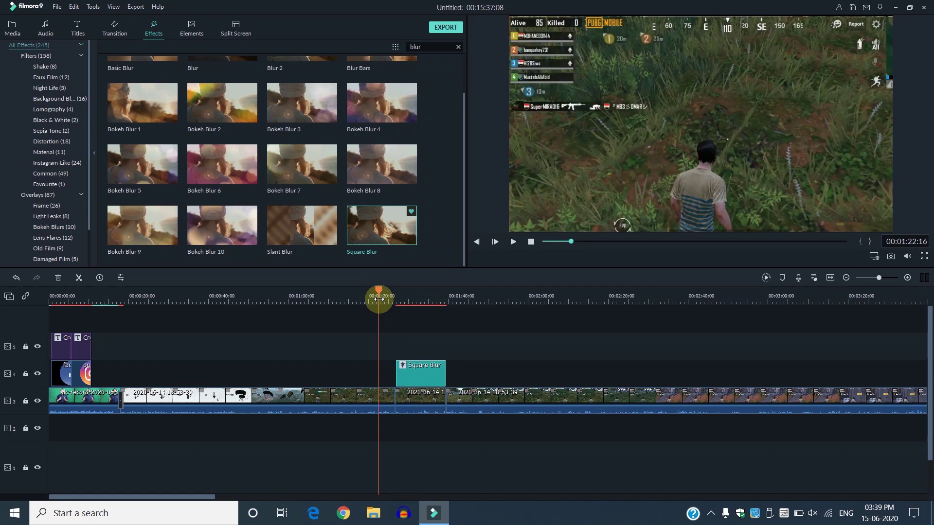
{"action": "key", "text": "space"}
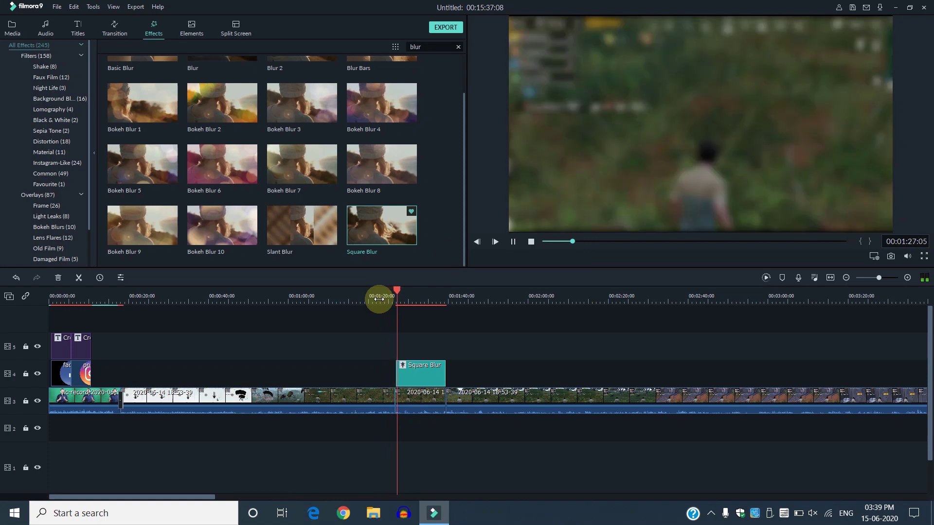
{"action": "left_click", "coordinate": [443, 302]}
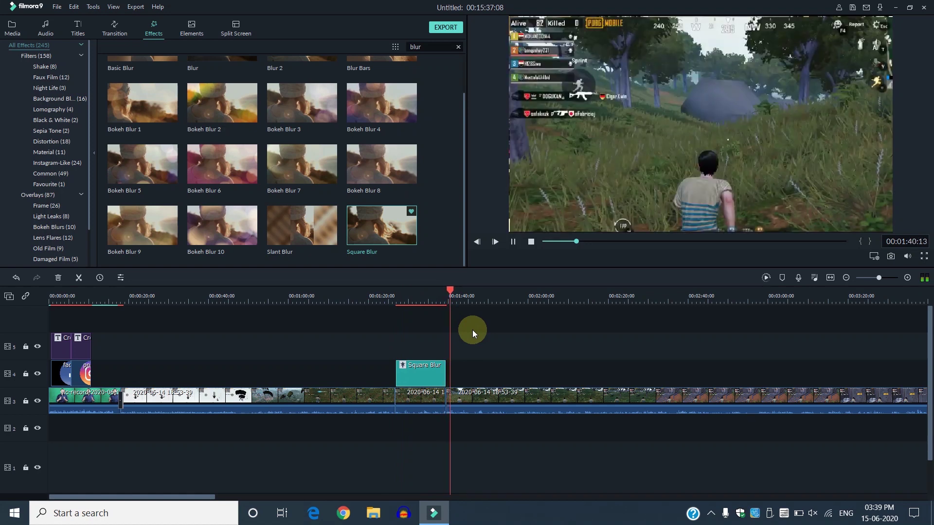
{"action": "key", "text": "space"}
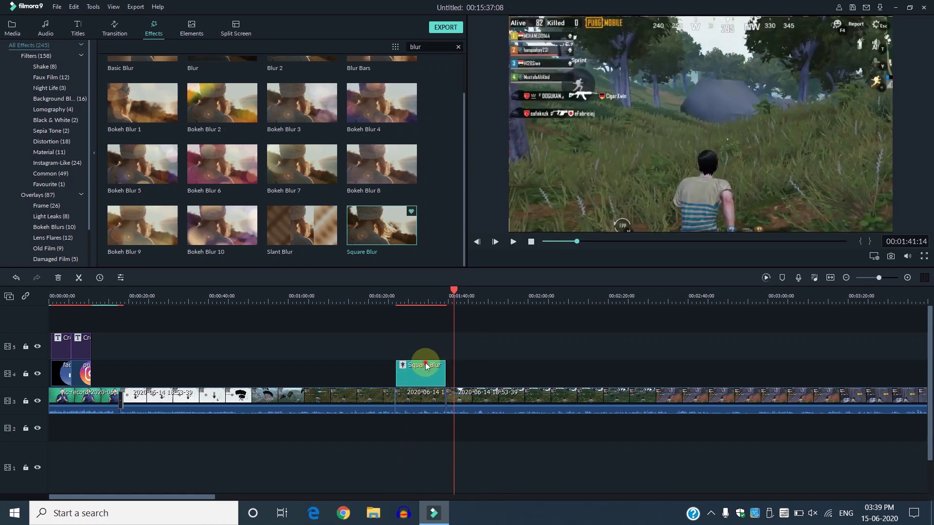
Step: Delete the Square Blur effect from track 4, clear the "blur" search and show the Instagram-Like filters
{"action": "key", "text": "Delete"}
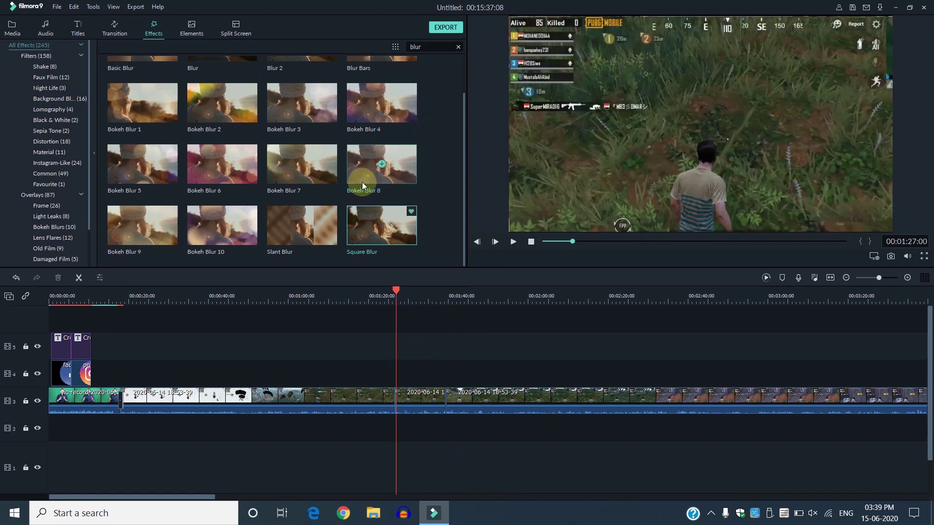
{"action": "left_click_drag", "start_coordinate": [465, 157], "coordinate": [462, 86]}
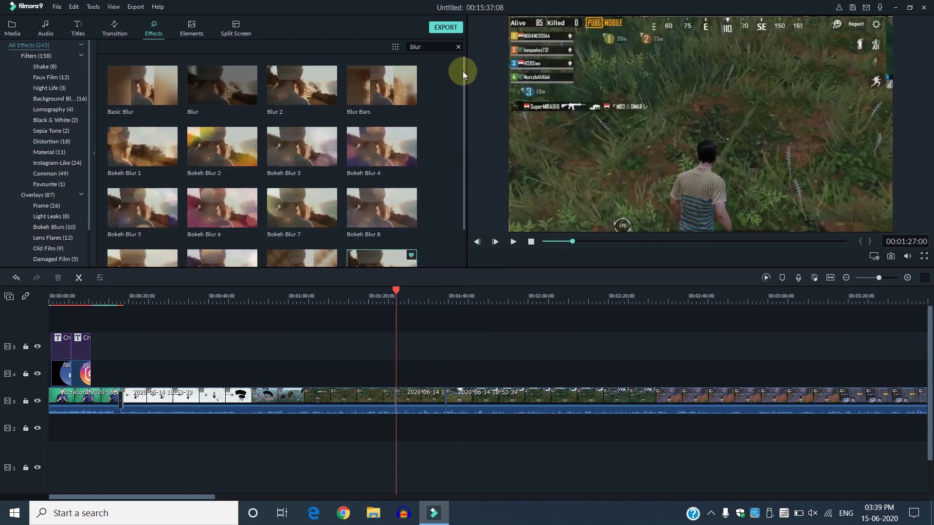
{"action": "left_click", "coordinate": [56, 167]}
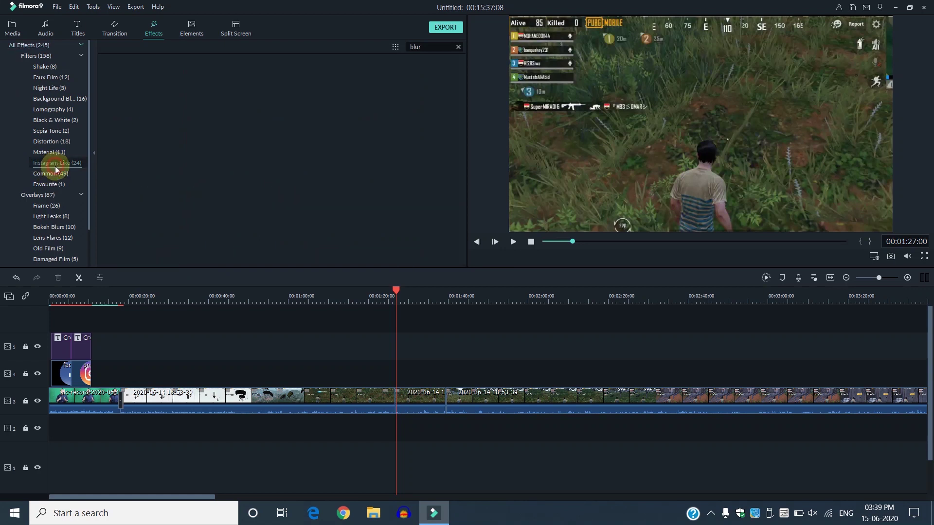
{"action": "left_click", "coordinate": [459, 47]}
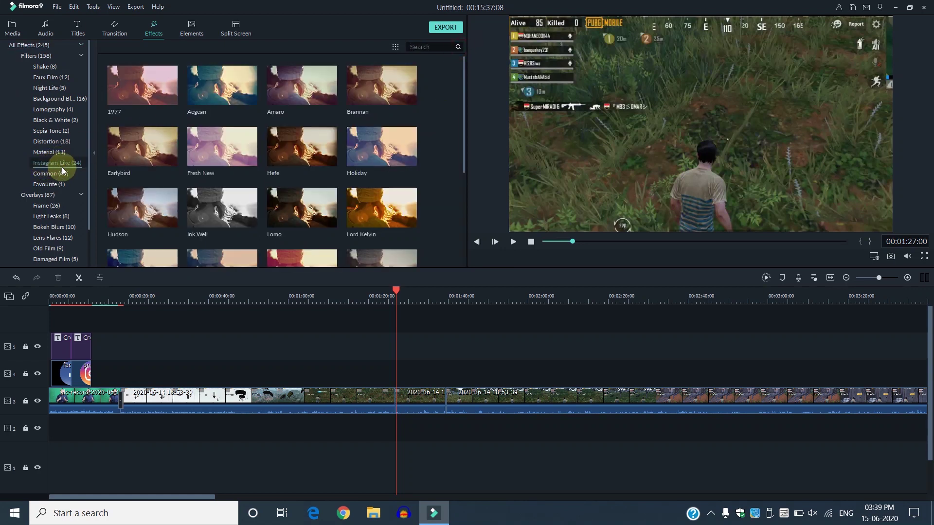
{"action": "left_click_drag", "start_coordinate": [464, 114], "coordinate": [461, 63]}
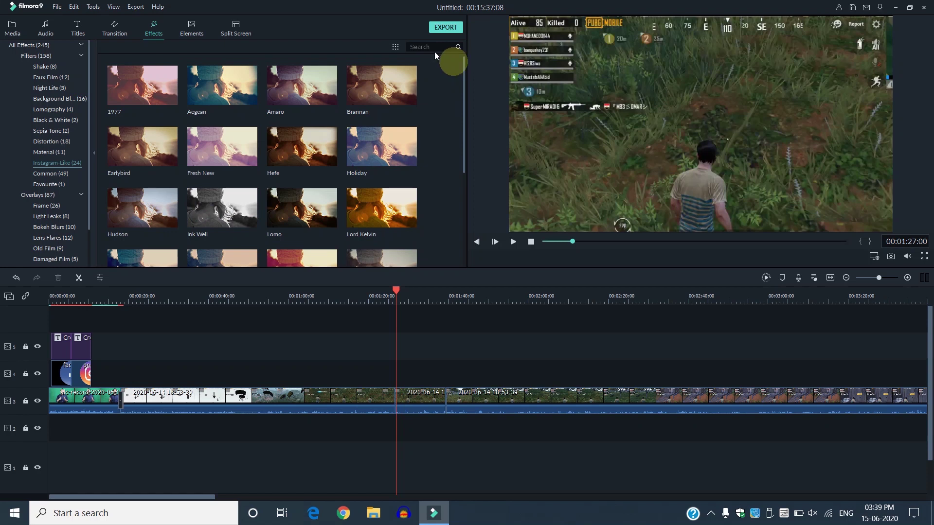
Step: Add the Earlybird and Sutro filters one after the other on track 4 above the gameplay and preview both
{"action": "left_click_drag", "start_coordinate": [161, 145], "coordinate": [421, 375]}
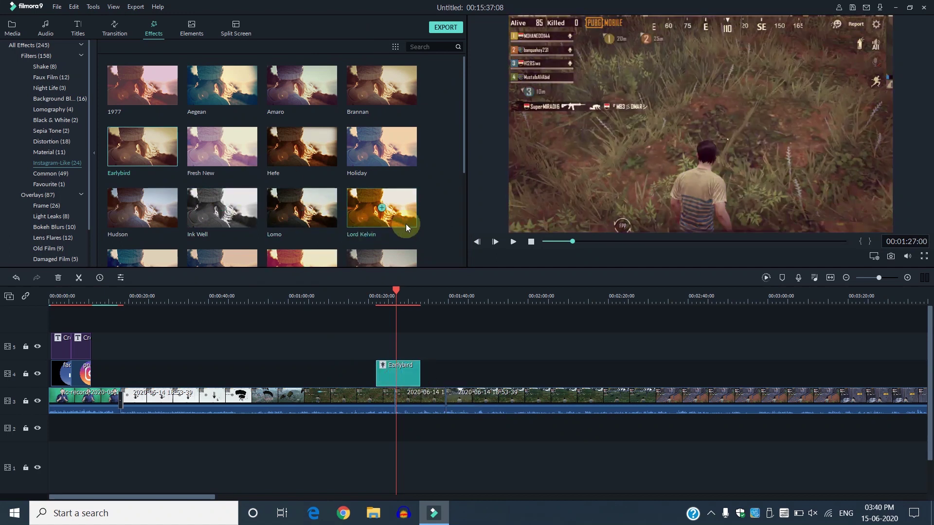
{"action": "left_click", "coordinate": [463, 226]}
{"action": "left_click_drag", "start_coordinate": [397, 159], "coordinate": [430, 378]}
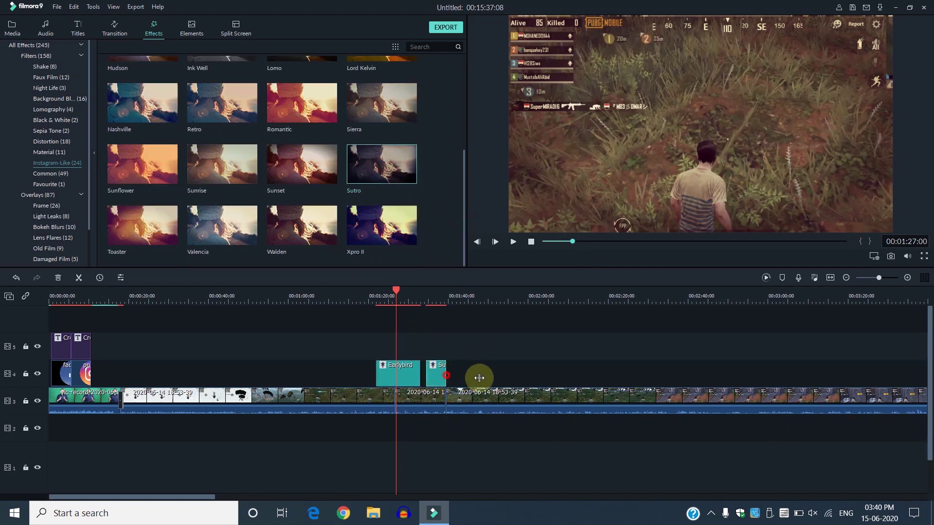
{"action": "left_click", "coordinate": [443, 293]}
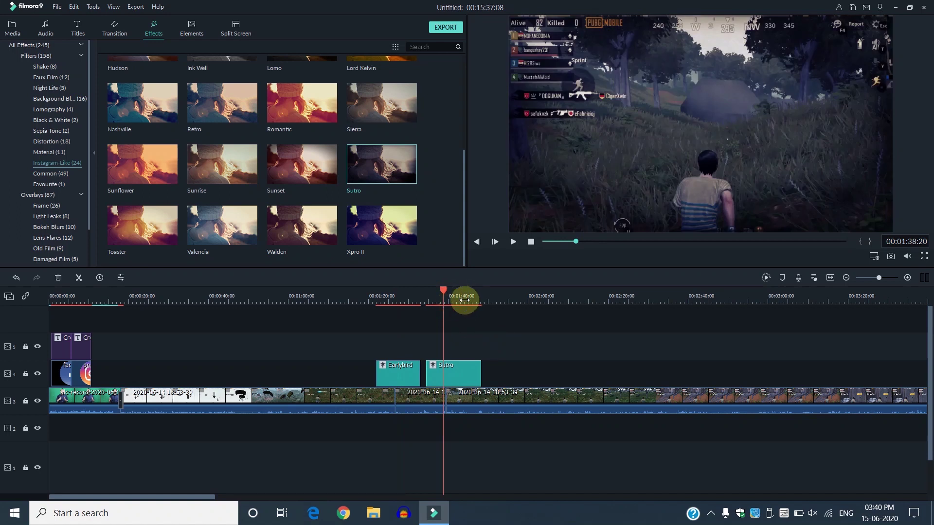
{"action": "left_click", "coordinate": [417, 300]}
{"action": "left_click", "coordinate": [443, 301]}
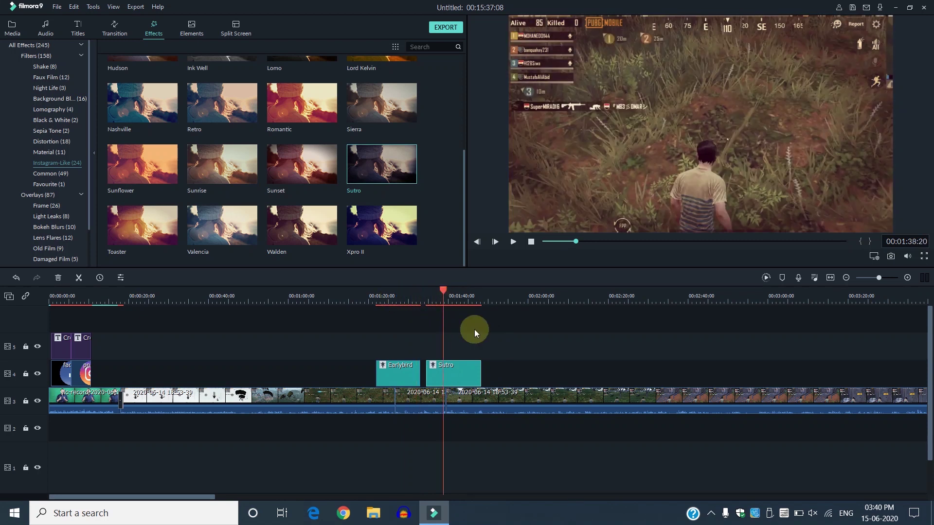
Step: Delete the Earlybird and Sutro filters from track 4
{"action": "left_click_drag", "start_coordinate": [388, 349], "coordinate": [506, 372]}
{"action": "key", "text": "Delete"}
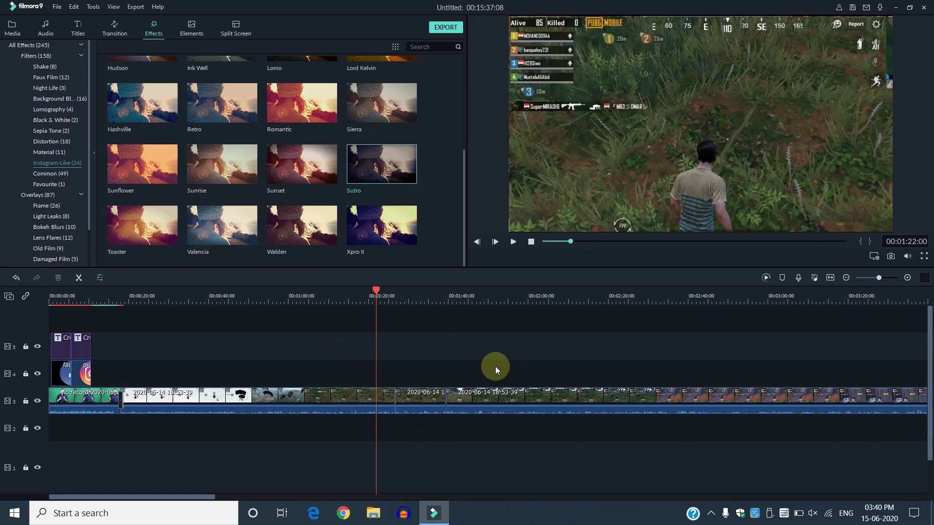
{"action": "left_click", "coordinate": [463, 129]}
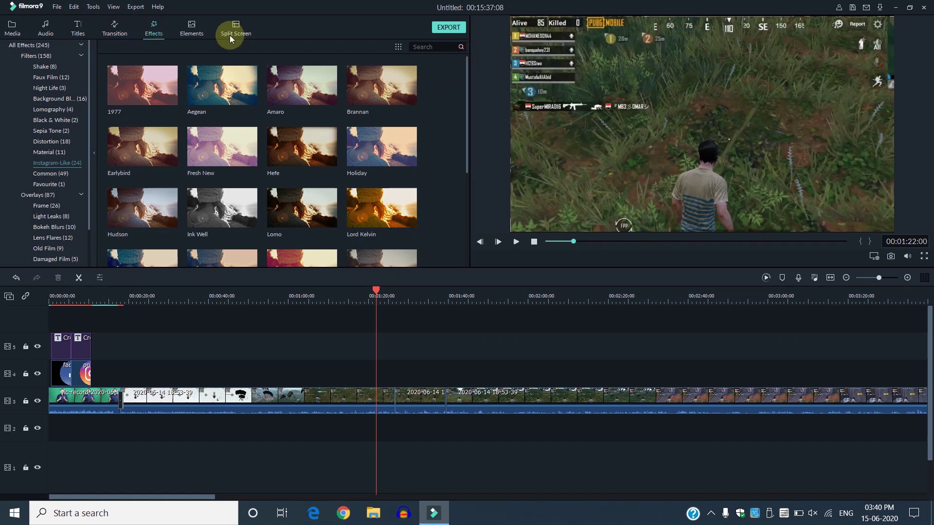
Step: Add the Tutorial Element Black 4 arrow element to track 4 at 00:01:22:00
{"action": "left_click", "coordinate": [193, 31]}
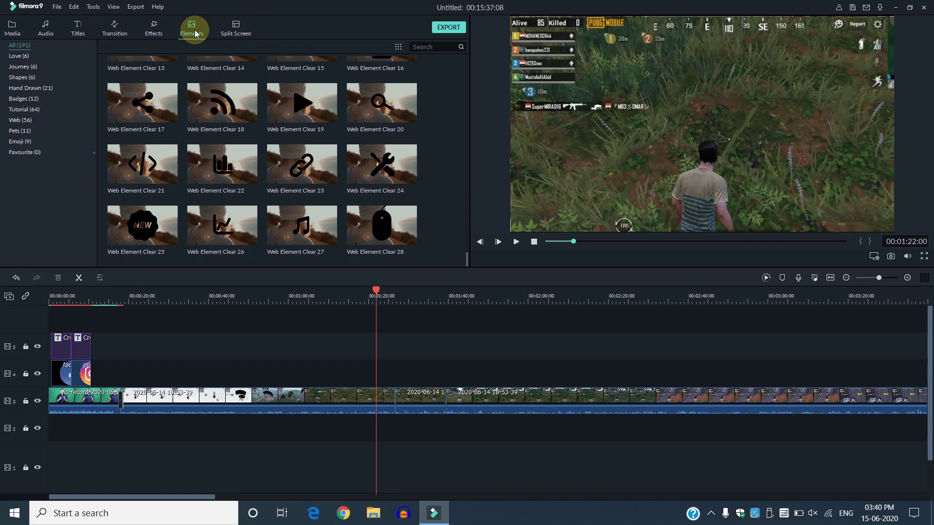
{"action": "left_click", "coordinate": [467, 177]}
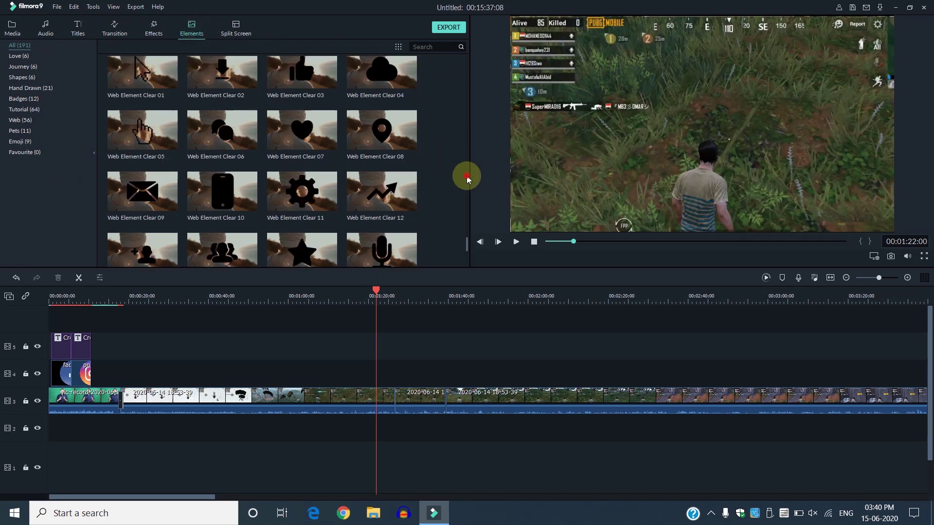
{"action": "mouse_move", "coordinate": [467, 178]}
{"action": "left_mouse_down"}
{"action": "mouse_move", "coordinate": [467, 56]}
{"action": "mouse_move", "coordinate": [468, 144]}
{"action": "left_mouse_up"}
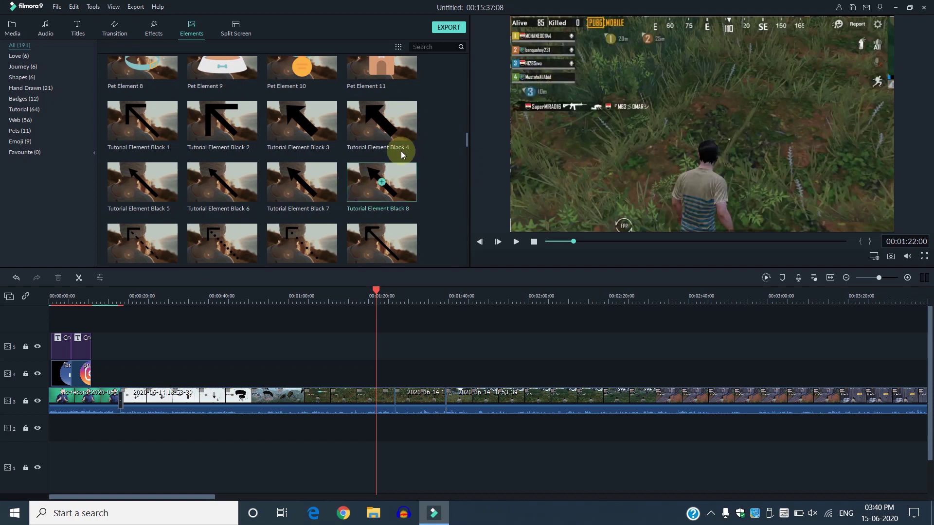
{"action": "left_click_drag", "start_coordinate": [391, 151], "coordinate": [377, 373]}
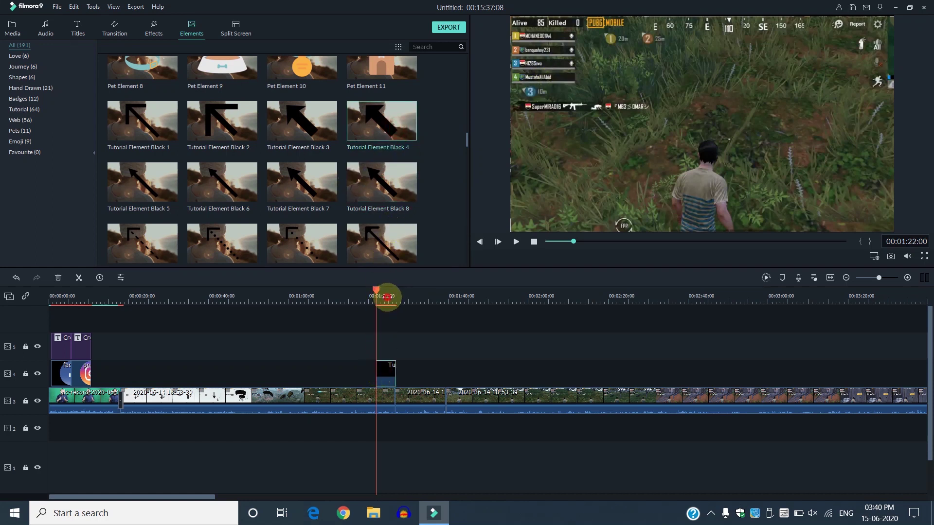
Step: Shrink the black arrow, place it beside the player list in the preview and rotate it to point horizontally at the list
{"action": "left_click", "coordinate": [387, 298]}
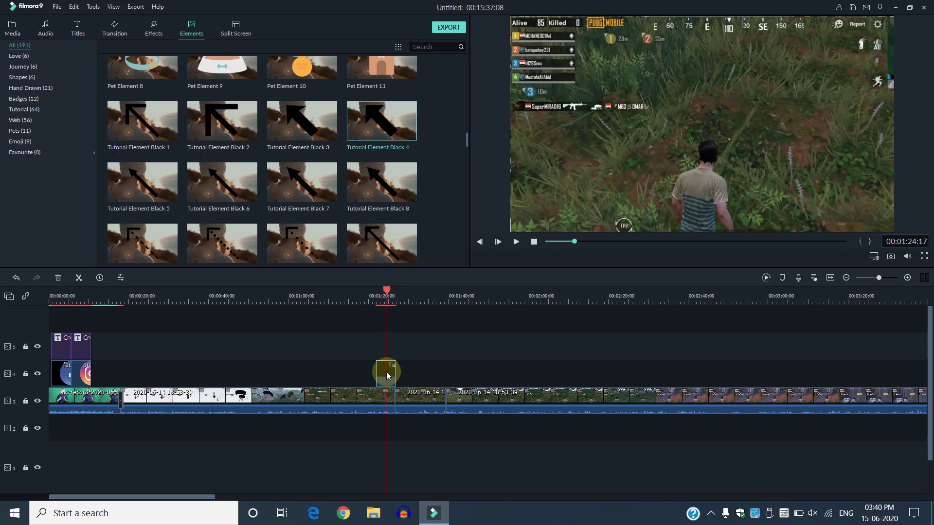
{"action": "left_click", "coordinate": [727, 133]}
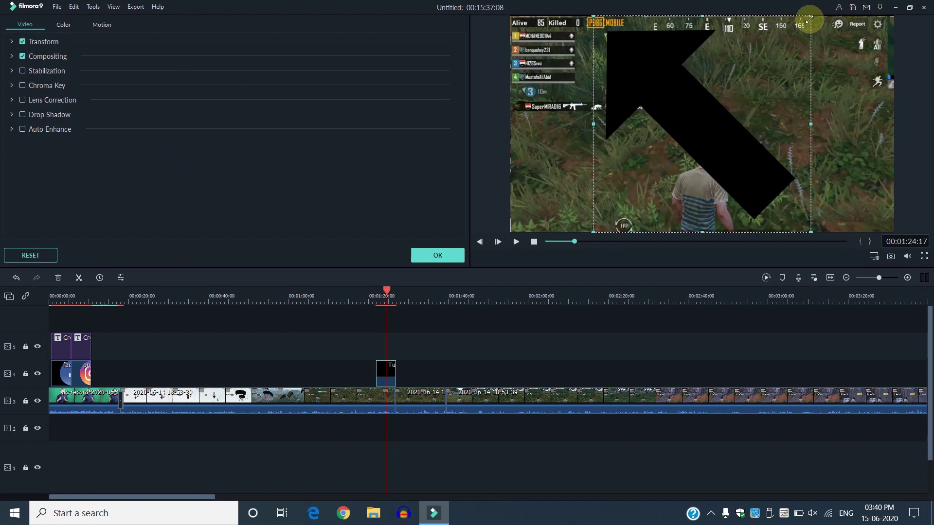
{"action": "left_click_drag", "start_coordinate": [809, 19], "coordinate": [610, 98]}
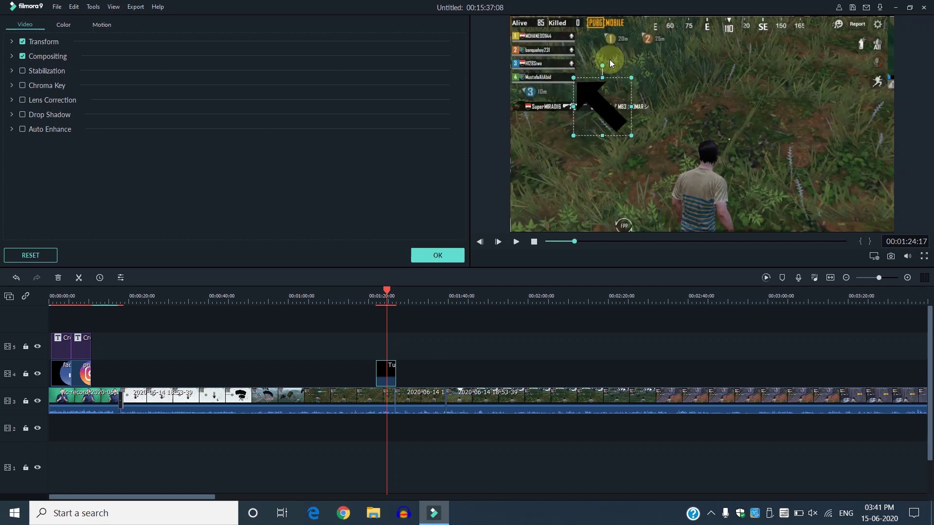
{"action": "mouse_move", "coordinate": [601, 63]}
{"action": "left_mouse_down"}
{"action": "mouse_move", "coordinate": [575, 76]}
{"action": "mouse_move", "coordinate": [593, 78]}
{"action": "left_mouse_up"}
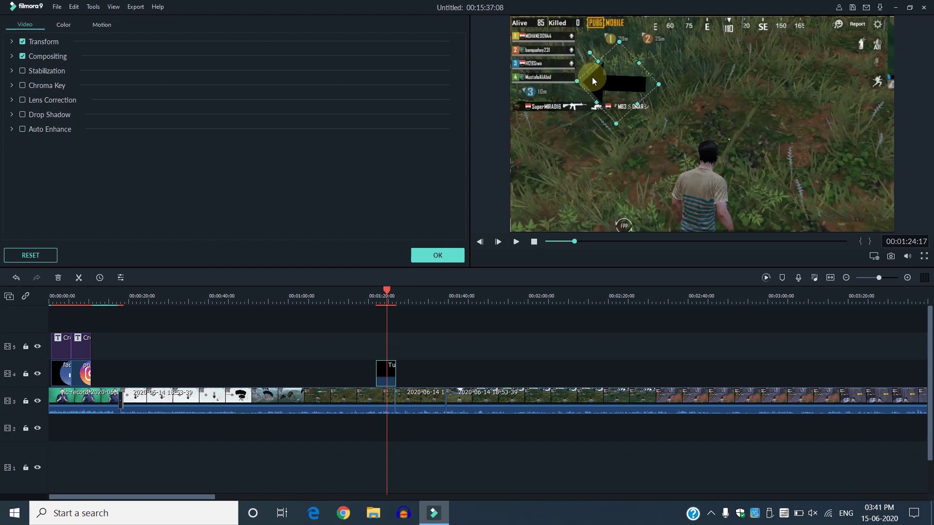
{"action": "left_click", "coordinate": [438, 254]}
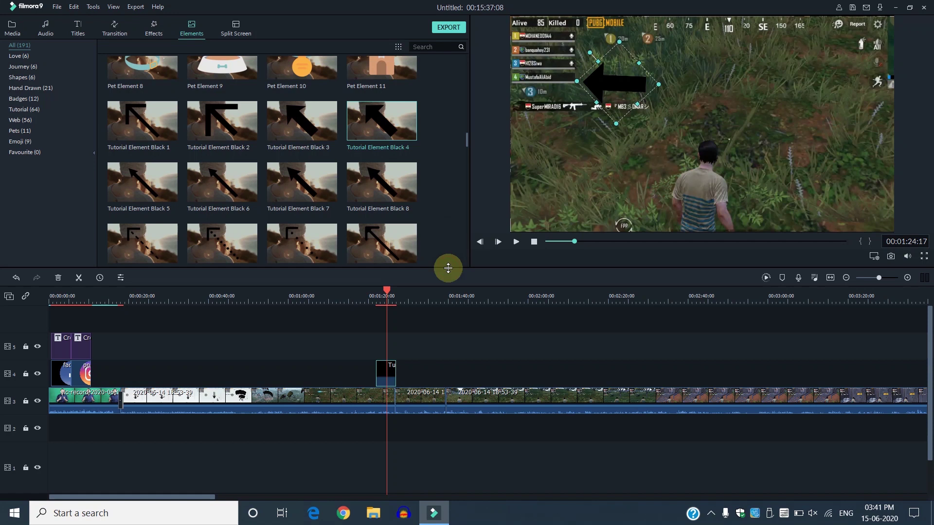
Step: Apply the Blind transition to the start of the arrow element on track 4 and play it back
{"action": "left_click", "coordinate": [115, 27]}
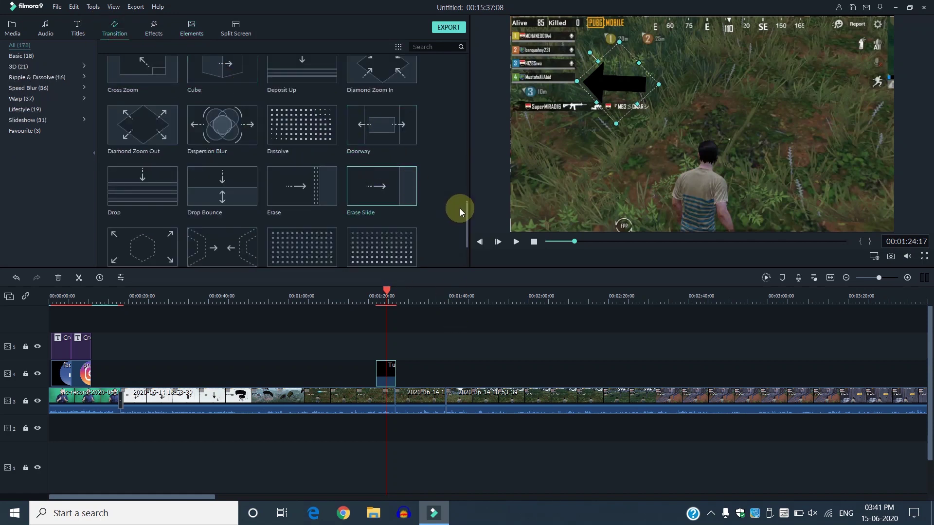
{"action": "left_click_drag", "start_coordinate": [466, 217], "coordinate": [460, 73]}
{"action": "left_click_drag", "start_coordinate": [340, 83], "coordinate": [383, 375]}
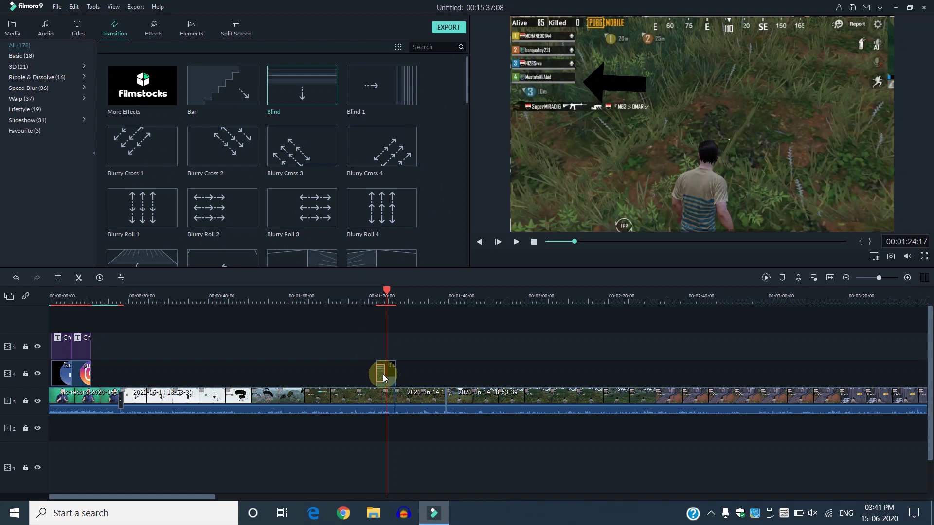
{"action": "scroll", "coordinate": [374, 302], "scroll_direction": "down", "scroll_amount": 1}
{"action": "left_click_drag", "start_coordinate": [365, 292], "coordinate": [352, 292]}
{"action": "key", "text": "space"}
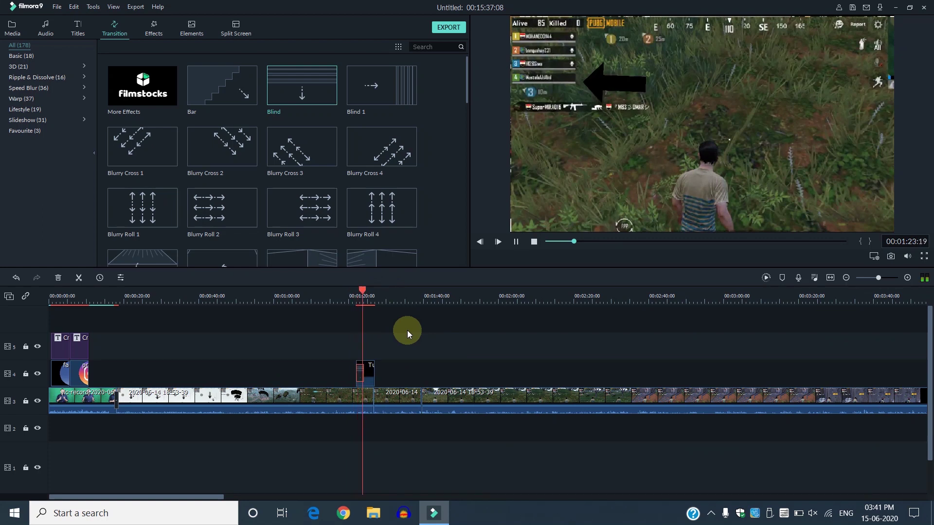
{"action": "key", "text": "space"}
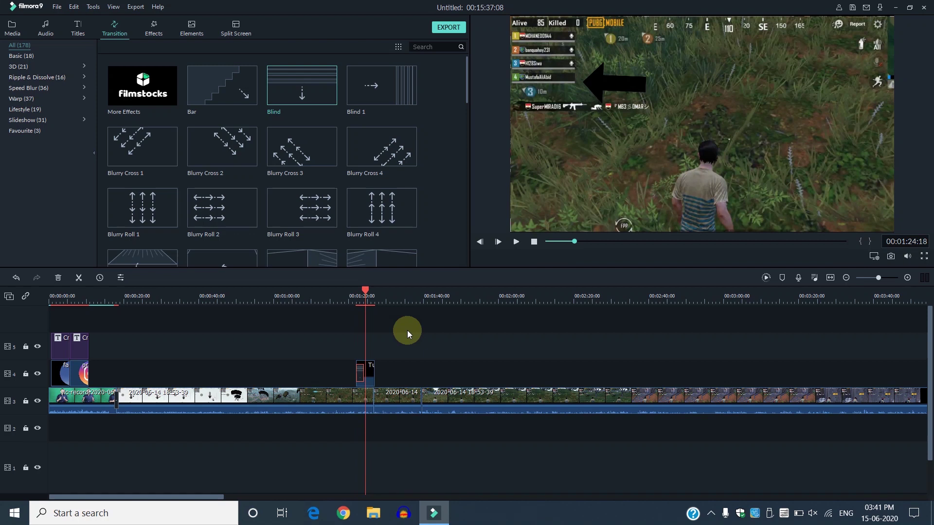
Step: Render the timeline preview and play back the arrow section from just before its start
{"action": "key", "text": "Return"}
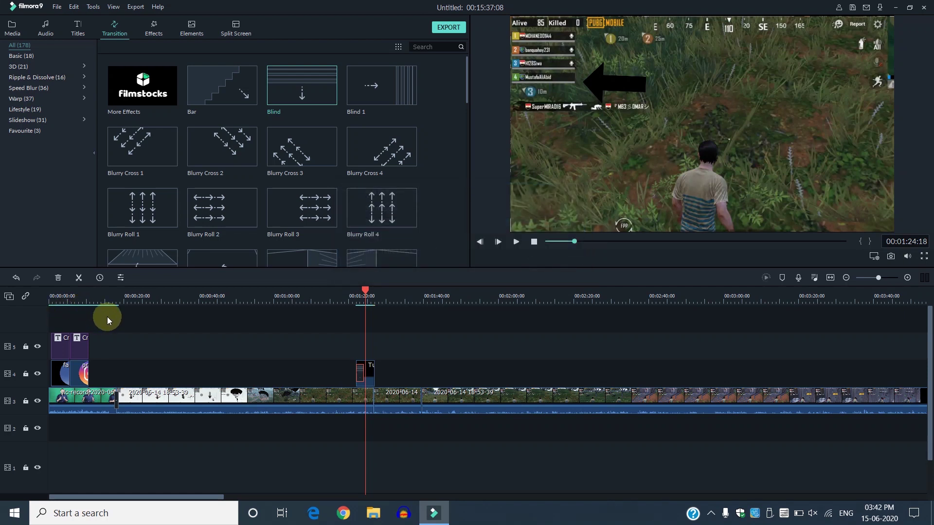
{"action": "left_click", "coordinate": [347, 294]}
{"action": "left_click", "coordinate": [413, 336]}
{"action": "key", "text": "space"}
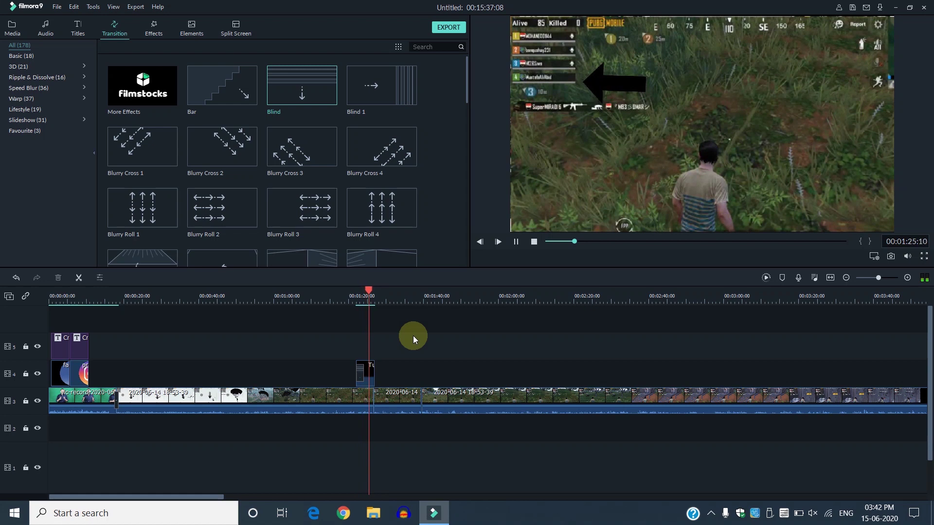
Step: Replace the Blind transition at the start of the arrow element on track 4 with the Evaporate 1 transition
{"action": "left_click_drag", "start_coordinate": [466, 89], "coordinate": [464, 86]}
{"action": "left_click", "coordinate": [466, 189]}
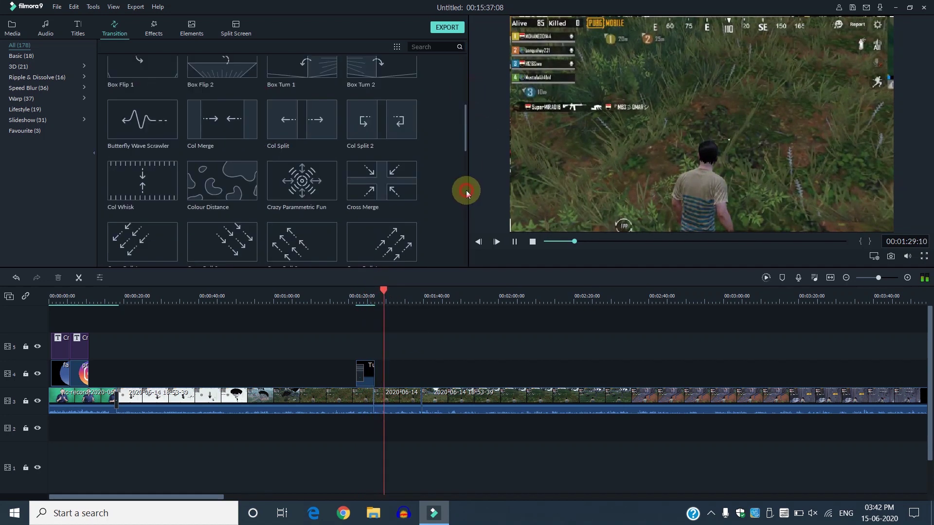
{"action": "left_click", "coordinate": [466, 189]}
{"action": "left_click", "coordinate": [430, 367]}
{"action": "left_click", "coordinate": [360, 375]}
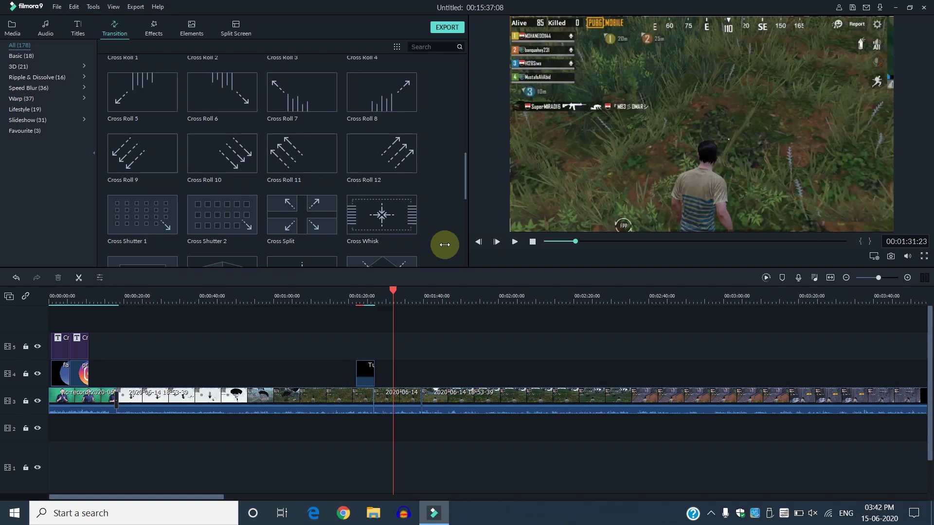
{"action": "left_click_drag", "start_coordinate": [465, 189], "coordinate": [469, 240]}
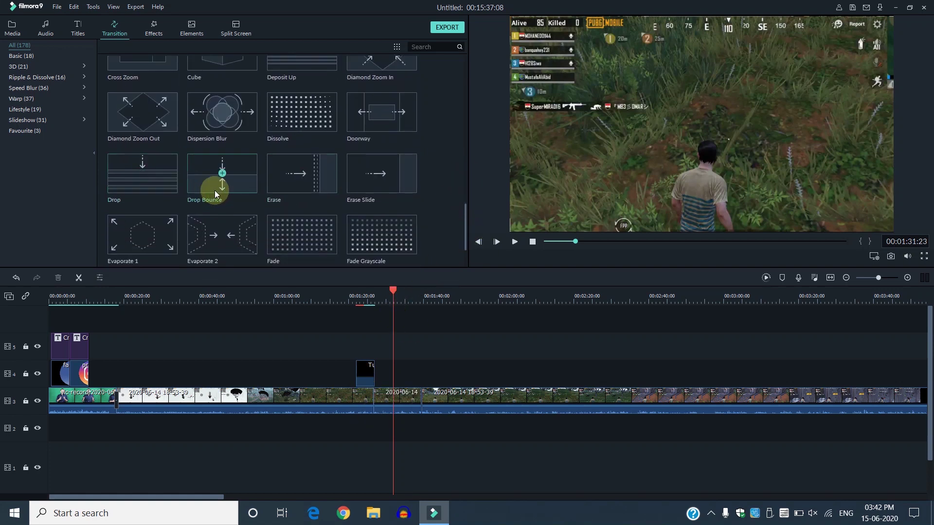
{"action": "left_click", "coordinate": [161, 238]}
{"action": "mouse_move", "coordinate": [198, 267]}
{"action": "left_mouse_down"}
{"action": "mouse_move", "coordinate": [365, 382]}
{"action": "mouse_move", "coordinate": [359, 377]}
{"action": "left_mouse_up"}
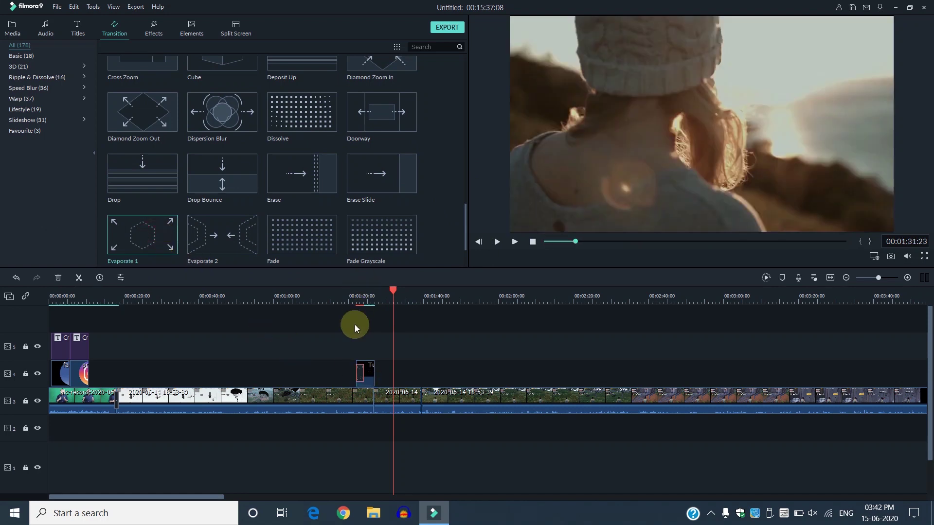
Step: Render the timeline preview and play back the arrow section to check the Evaporate 1 transition
{"action": "key", "text": "Return"}
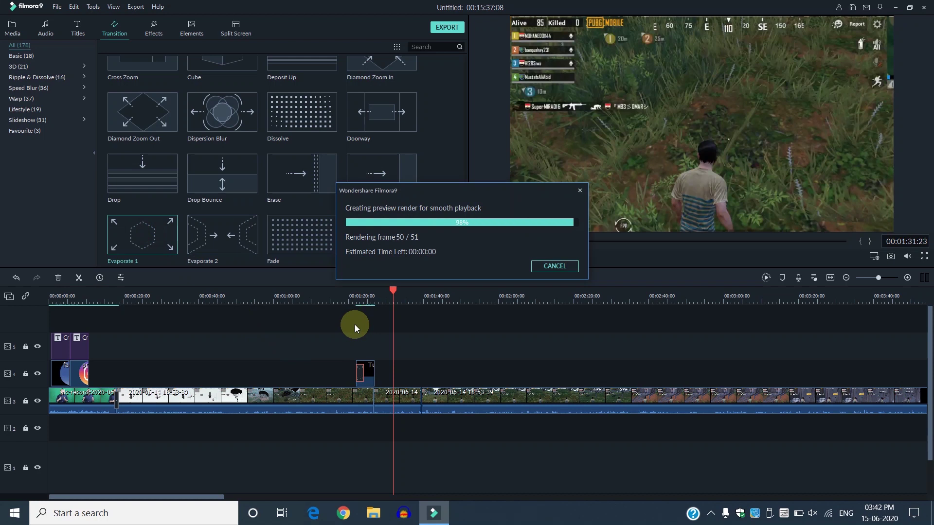
{"action": "left_click", "coordinate": [342, 300]}
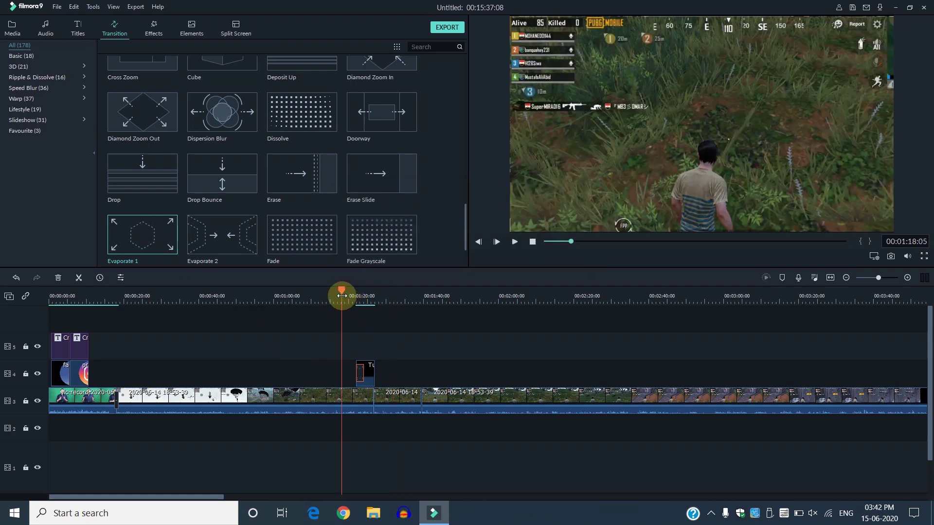
{"action": "left_click_drag", "start_coordinate": [343, 291], "coordinate": [353, 296]}
{"action": "key", "text": "space"}
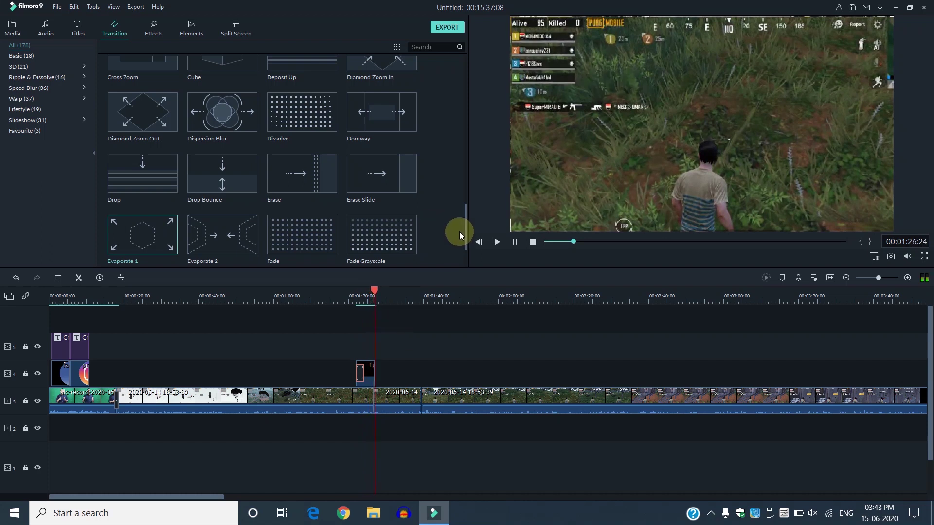
Step: Delete the black arrow element together with its transition from track 4
{"action": "left_click_drag", "start_coordinate": [466, 233], "coordinate": [179, 22]}
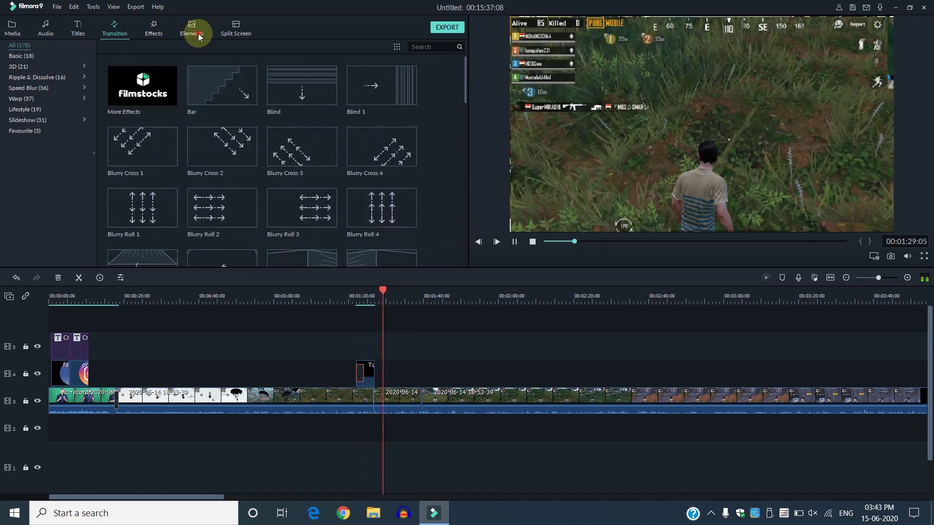
{"action": "left_click", "coordinate": [192, 28]}
{"action": "left_click_drag", "start_coordinate": [381, 361], "coordinate": [388, 377]}
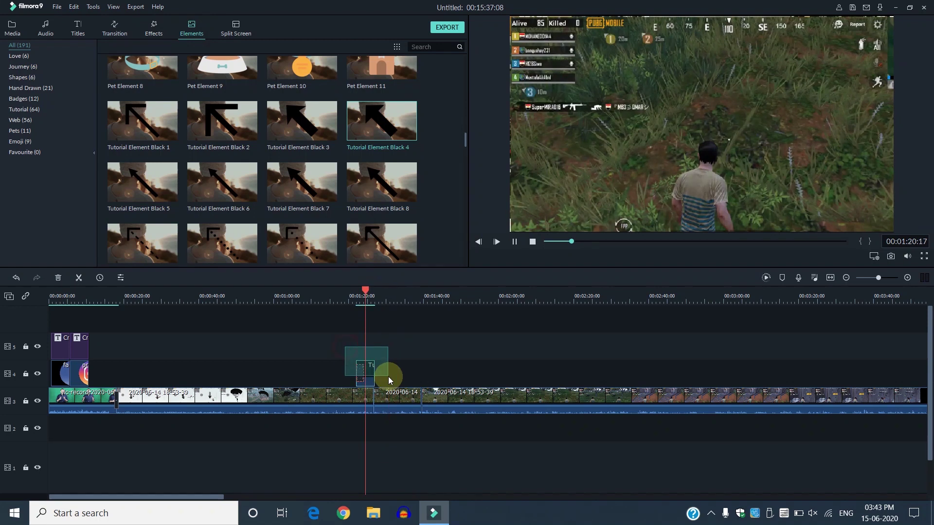
{"action": "left_click", "coordinate": [13, 29]}
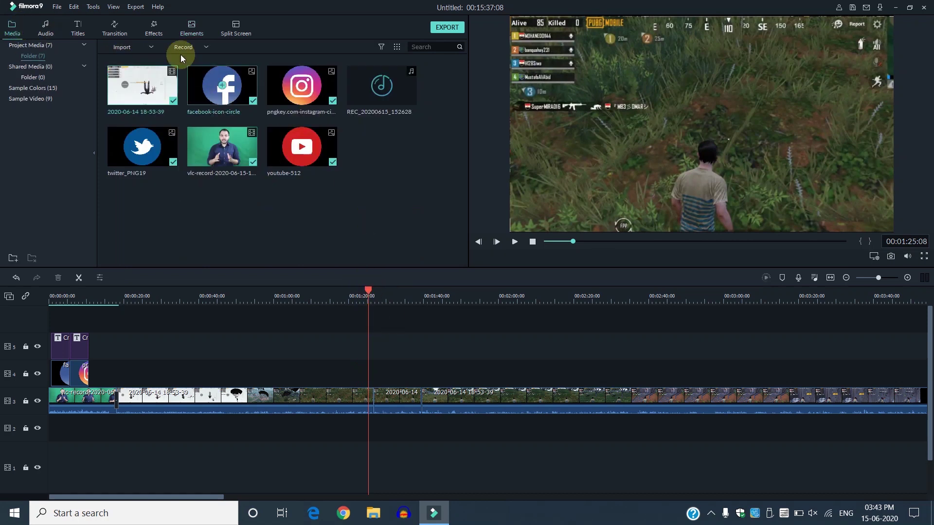
Step: Add the Tutorial Element White 4 arrow to track 4 at about 00:01:26 and show it in the preview
{"action": "left_click", "coordinate": [192, 27]}
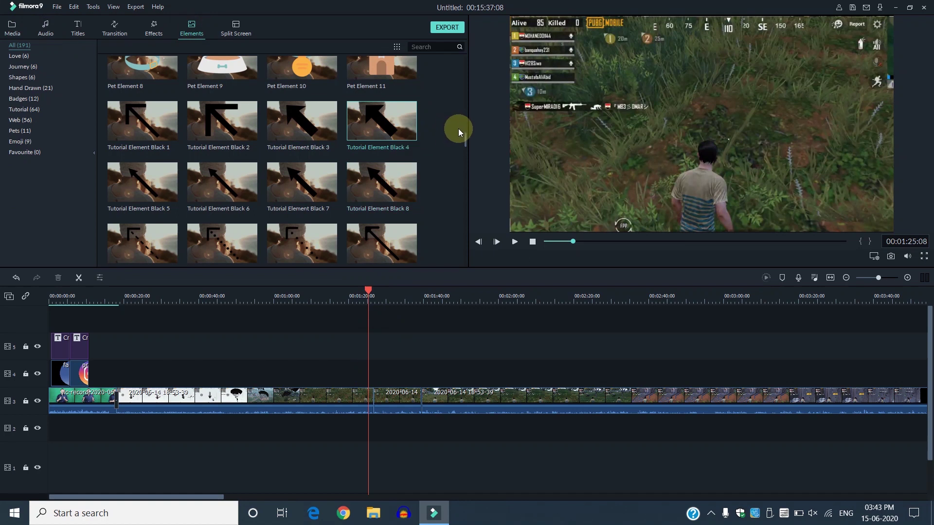
{"action": "left_click_drag", "start_coordinate": [466, 139], "coordinate": [468, 173]}
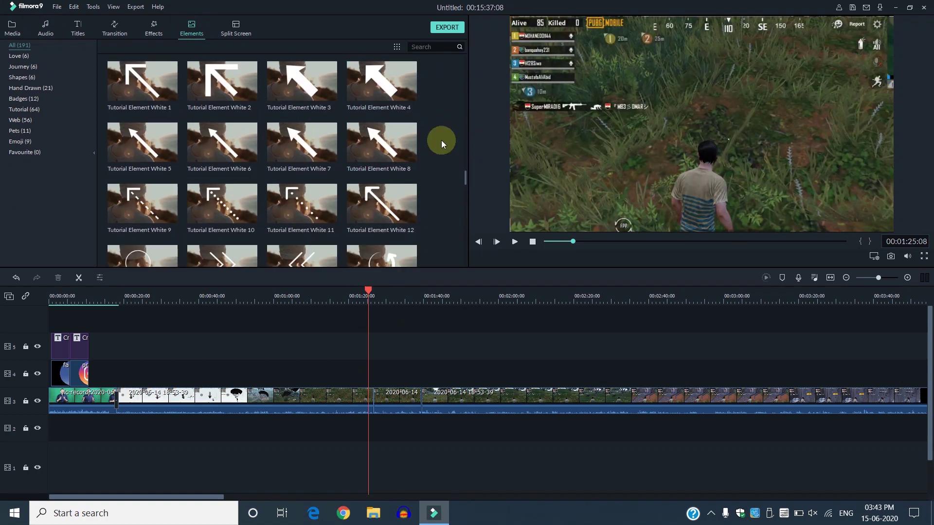
{"action": "left_click_drag", "start_coordinate": [399, 97], "coordinate": [372, 372]}
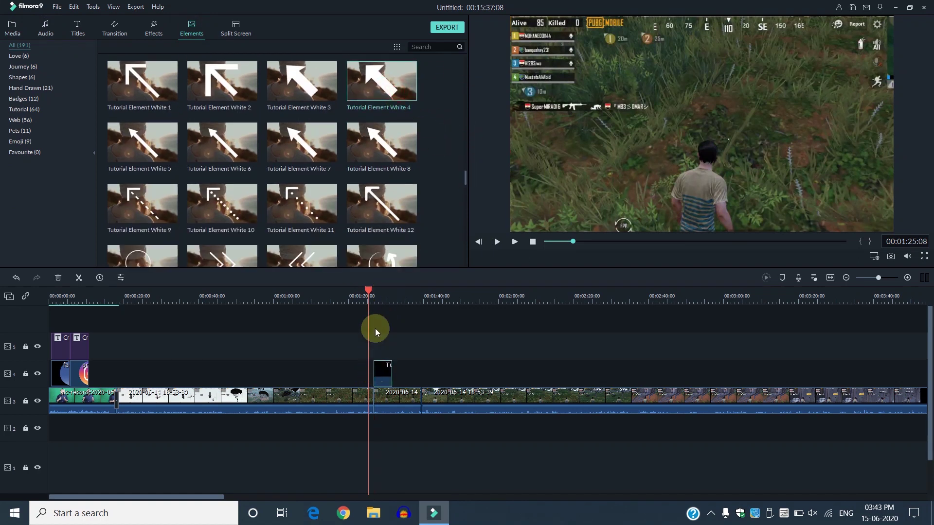
{"action": "left_click", "coordinate": [384, 299]}
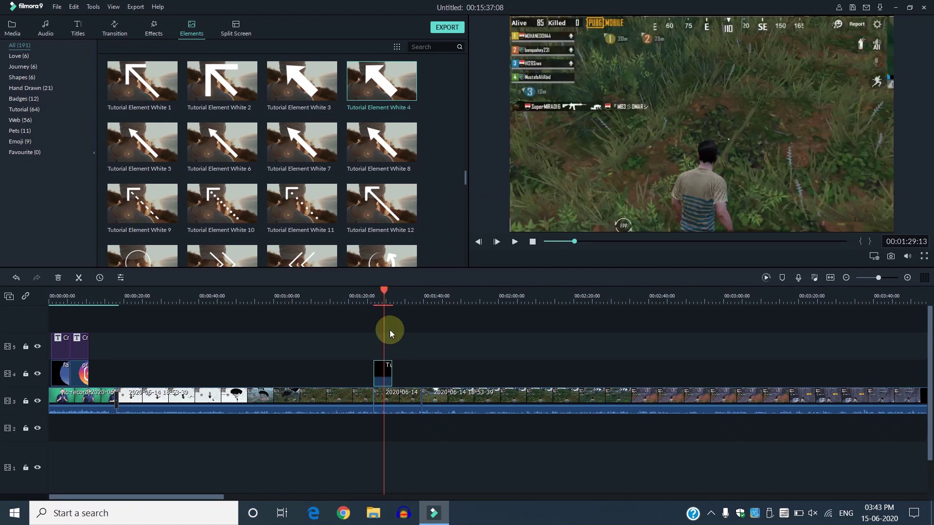
Step: Shrink the white arrow and move it just above the player character in the preview
{"action": "left_click", "coordinate": [704, 121]}
{"action": "left_click_drag", "start_coordinate": [808, 24], "coordinate": [691, 154]}
{"action": "left_click_drag", "start_coordinate": [618, 161], "coordinate": [688, 123]}
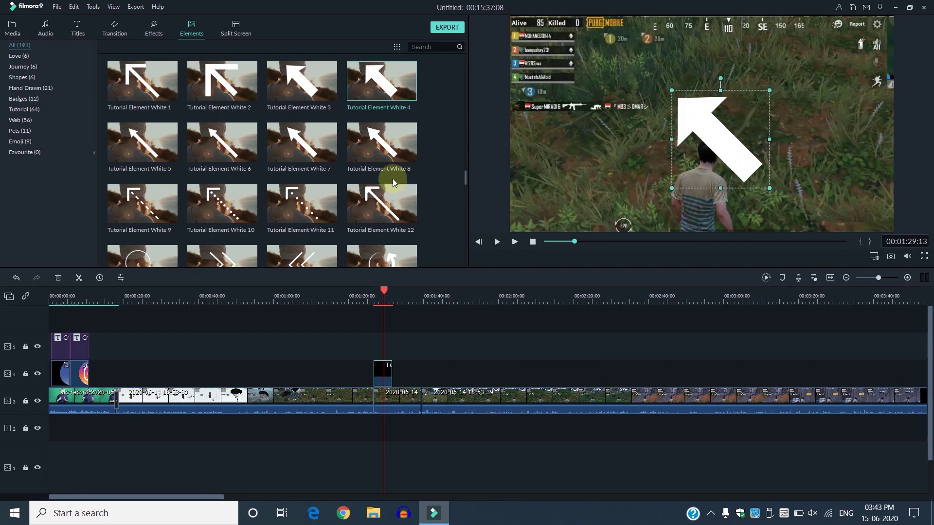
Step: Delete the white arrow from track 4 and open the split screen layouts
{"action": "left_click_drag", "start_coordinate": [399, 375], "coordinate": [399, 375]}
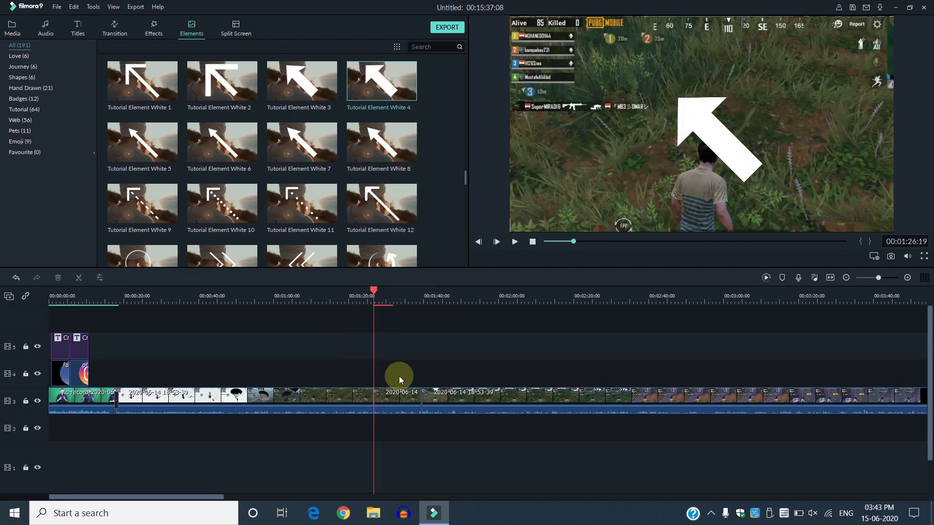
{"action": "left_click", "coordinate": [237, 30]}
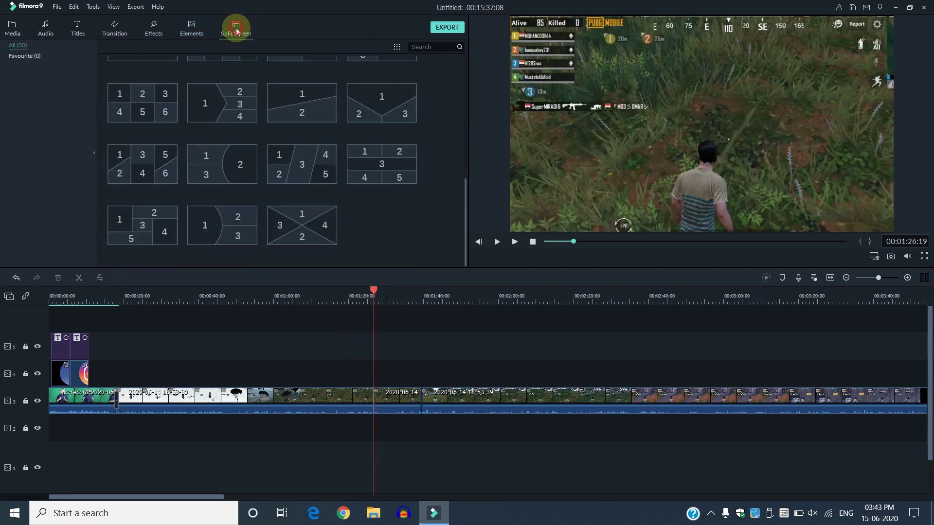
{"action": "left_click_drag", "start_coordinate": [465, 224], "coordinate": [465, 97]}
Step: Delete the long final gameplay clip from track 3 and place the playhead at the end of the remaining footage
{"action": "scroll", "coordinate": [256, 313], "scroll_direction": "down", "scroll_amount": 2}
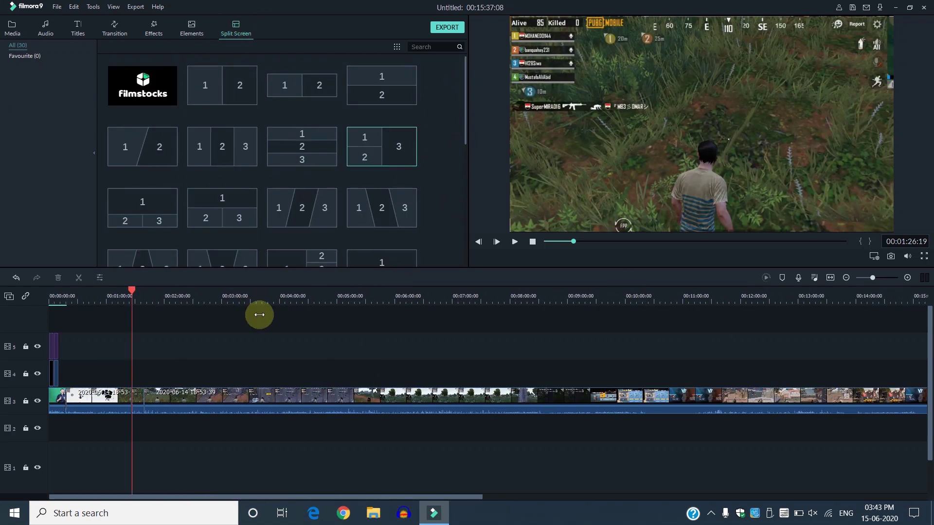
{"action": "scroll", "coordinate": [257, 312], "scroll_direction": "down", "scroll_amount": 2}
{"action": "left_click", "coordinate": [159, 400]}
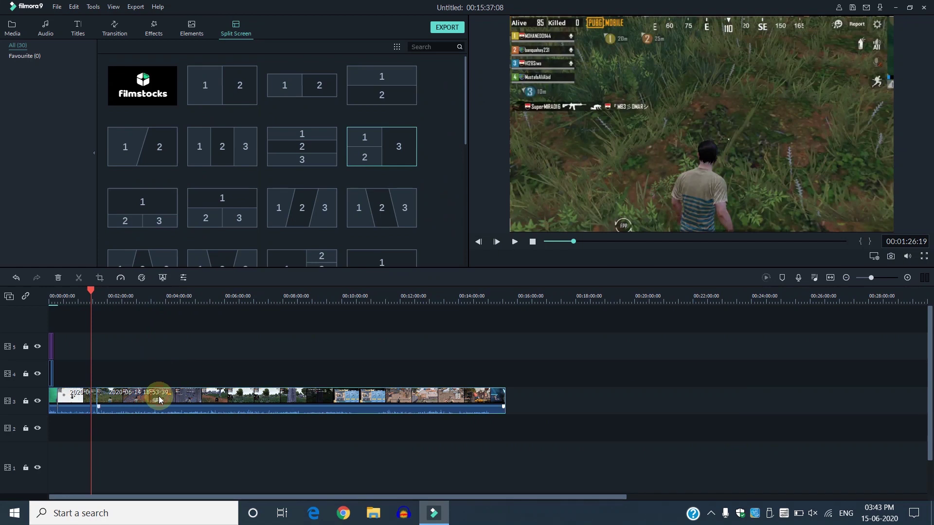
{"action": "key", "text": "Delete"}
{"action": "left_click", "coordinate": [116, 296]}
Step: Preview the layout with two stacked panes beside a tall third one and examine the other split screen layouts
{"action": "scroll", "coordinate": [589, 335], "scroll_direction": "up", "scroll_amount": 4}
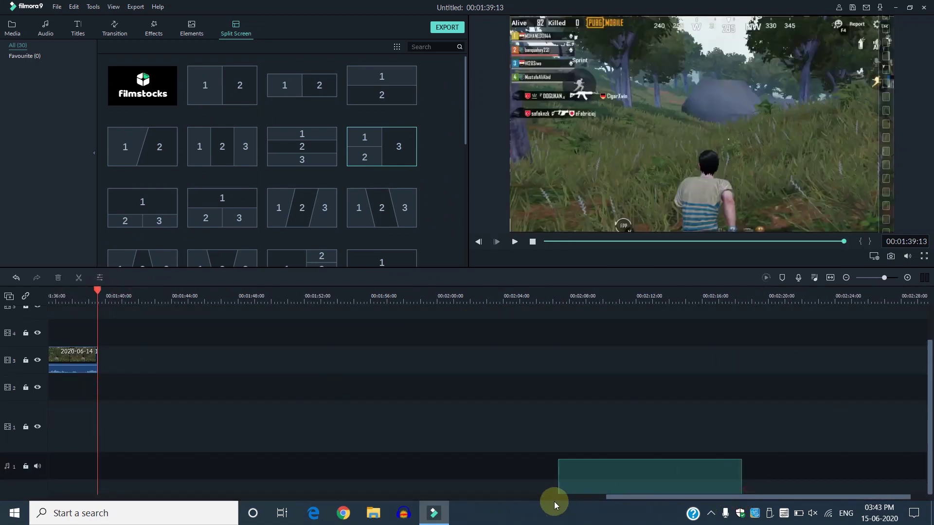
{"action": "left_click", "coordinate": [570, 498]}
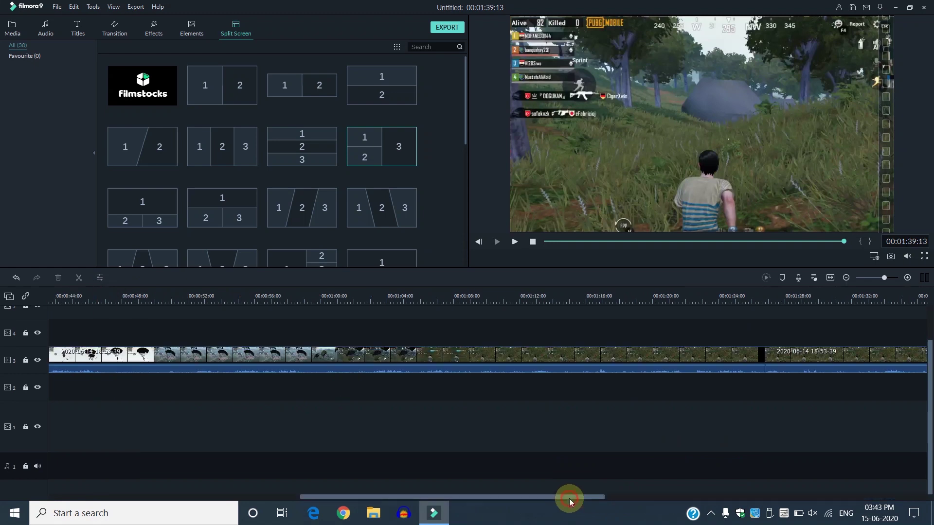
{"action": "left_click", "coordinate": [377, 148]}
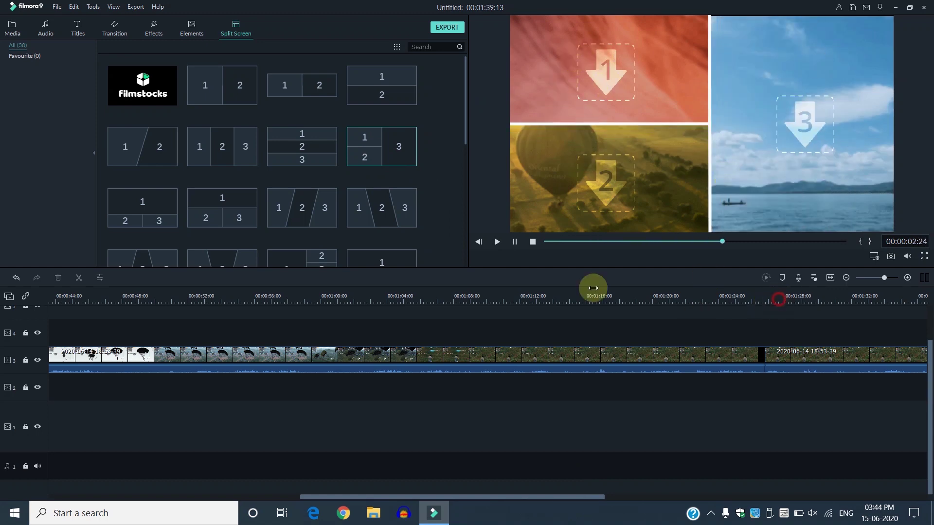
{"action": "left_click", "coordinate": [194, 292]}
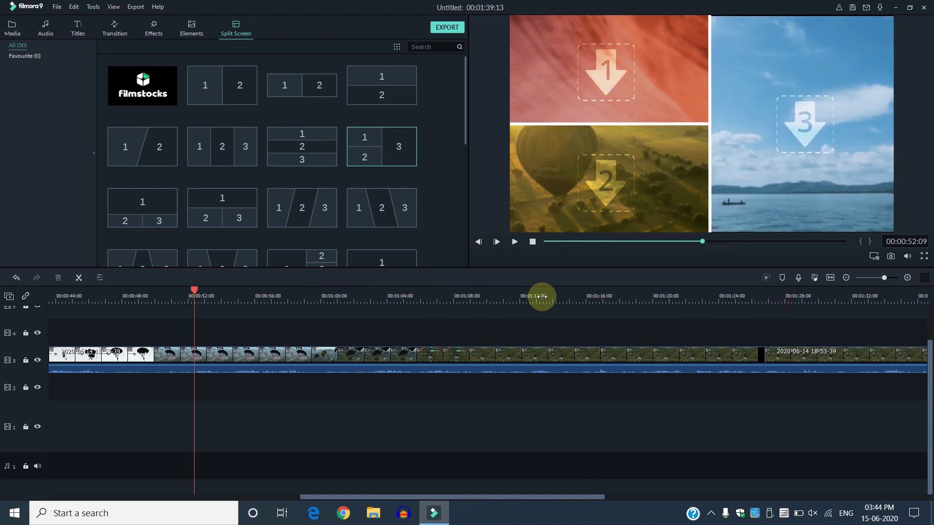
{"action": "scroll", "coordinate": [487, 297], "scroll_direction": "down", "scroll_amount": 5}
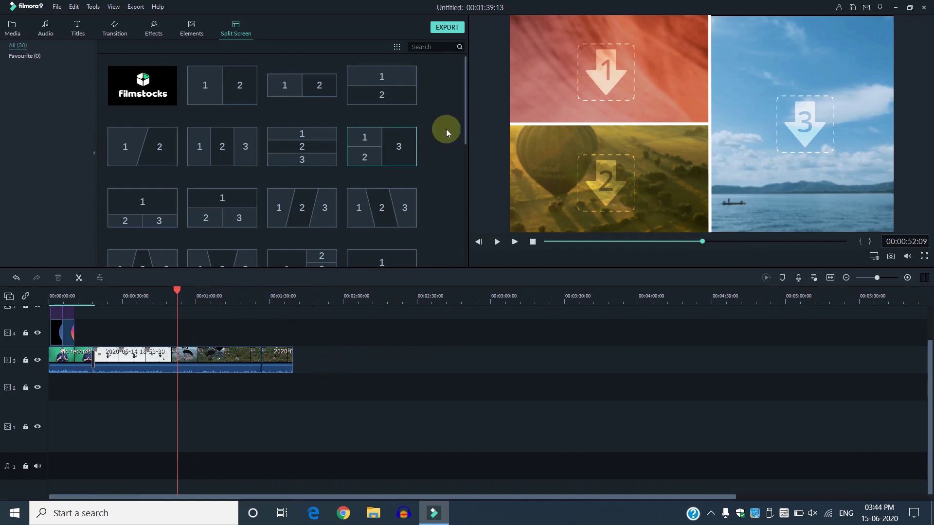
{"action": "left_click", "coordinate": [463, 127]}
{"action": "left_click", "coordinate": [464, 195]}
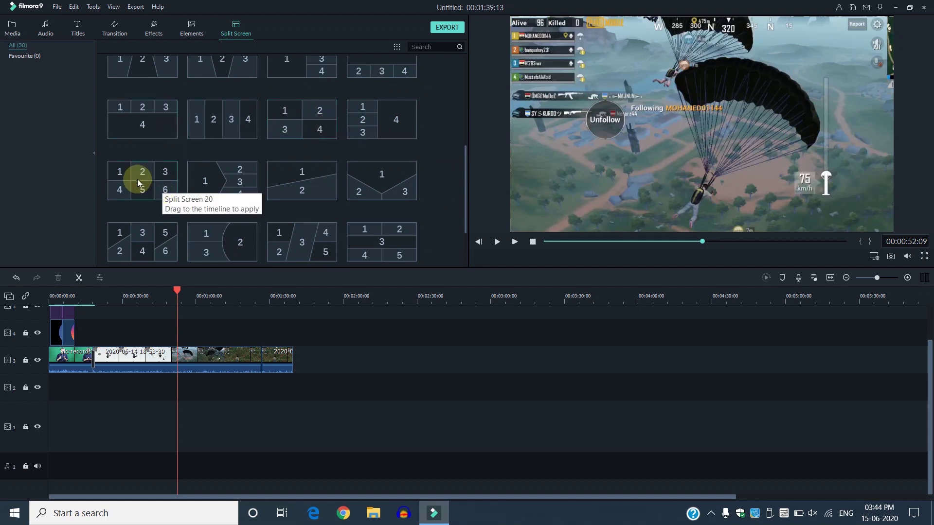
{"action": "left_click", "coordinate": [466, 136]}
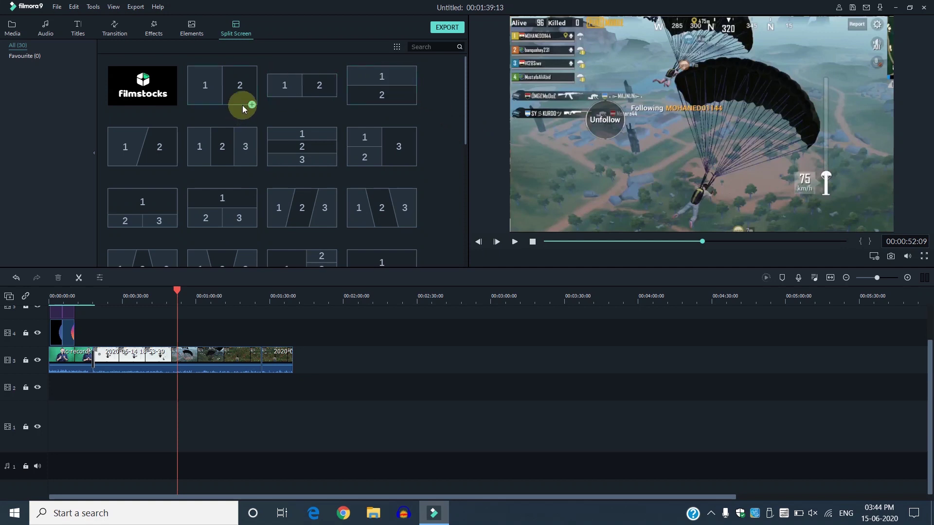
Step: Add the two-pane Split Screen 1 layout after the last clip on track 3 and open it for editing at 00:02:00:10
{"action": "left_click_drag", "start_coordinate": [231, 95], "coordinate": [306, 363]}
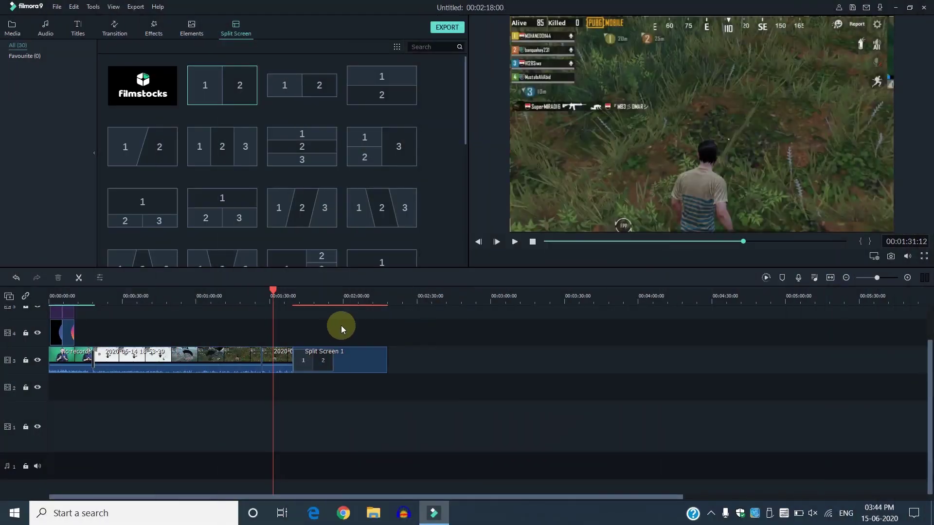
{"action": "left_click", "coordinate": [343, 301]}
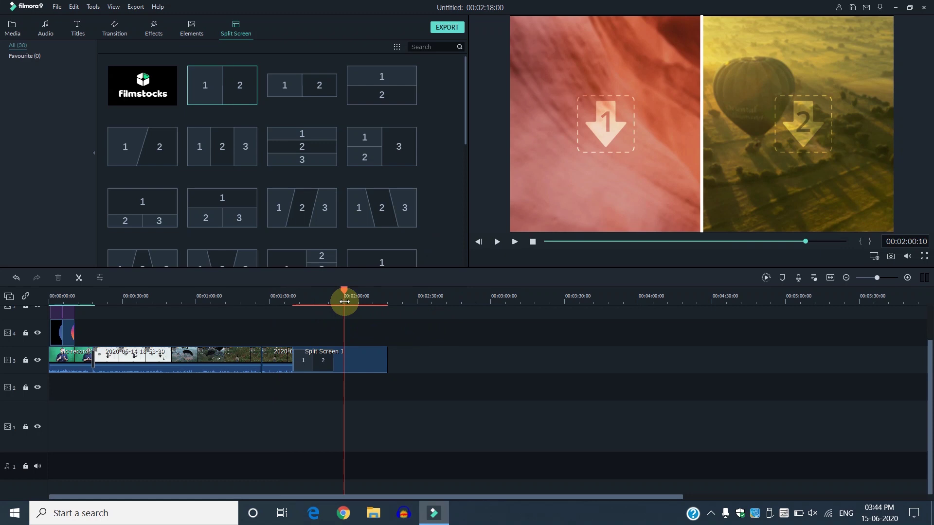
{"action": "left_click", "coordinate": [628, 106]}
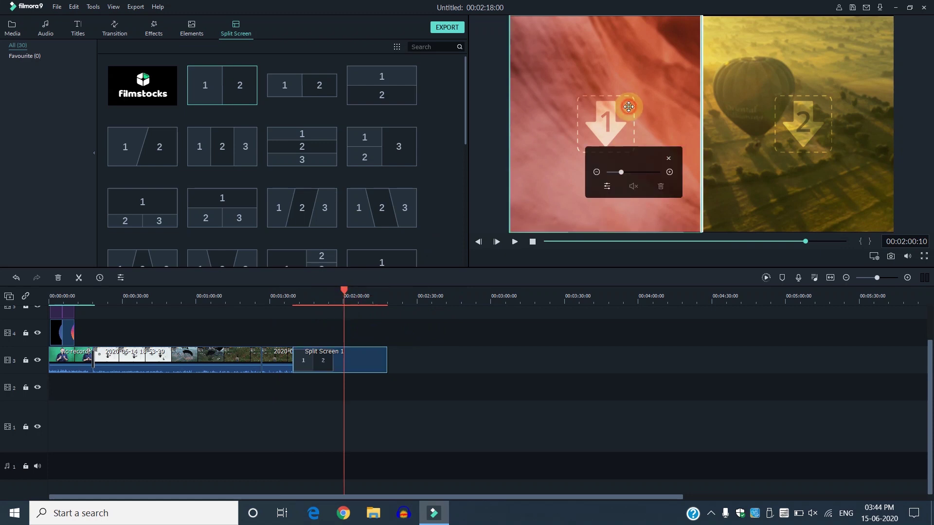
{"action": "double_click", "coordinate": [629, 106]}
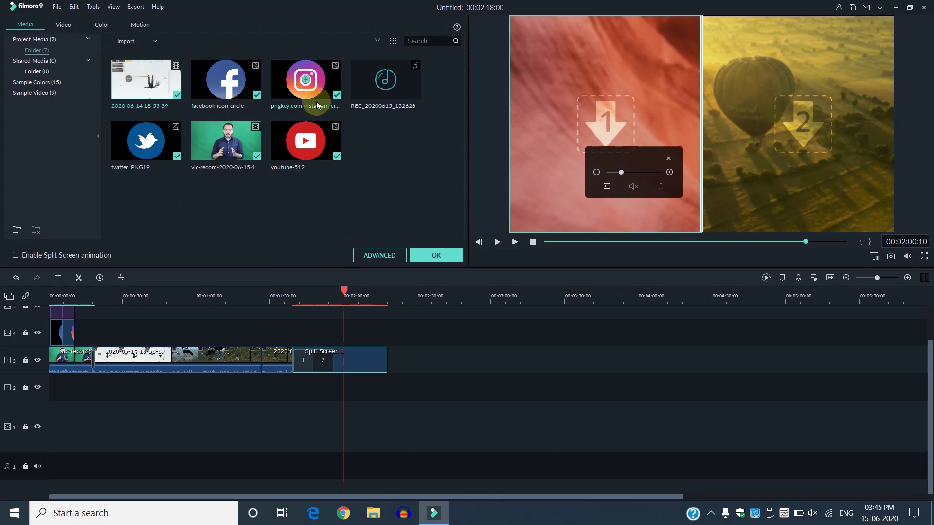
Step: Fill pane 1 of the split screen with the vlc-record green-screen video, enlarge it slightly and reposition it within the pane
{"action": "left_click", "coordinate": [244, 145]}
{"action": "left_click_drag", "start_coordinate": [245, 146], "coordinate": [610, 129]}
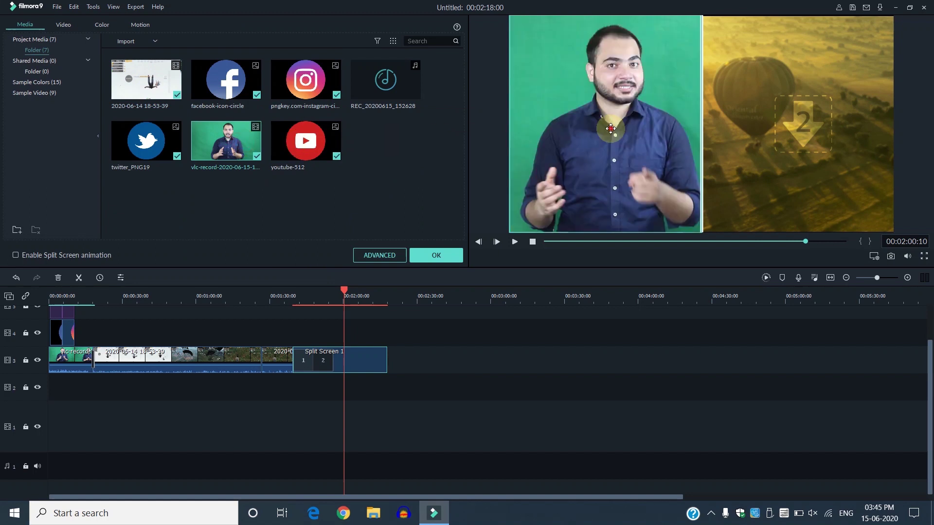
{"action": "left_click", "coordinate": [611, 128]}
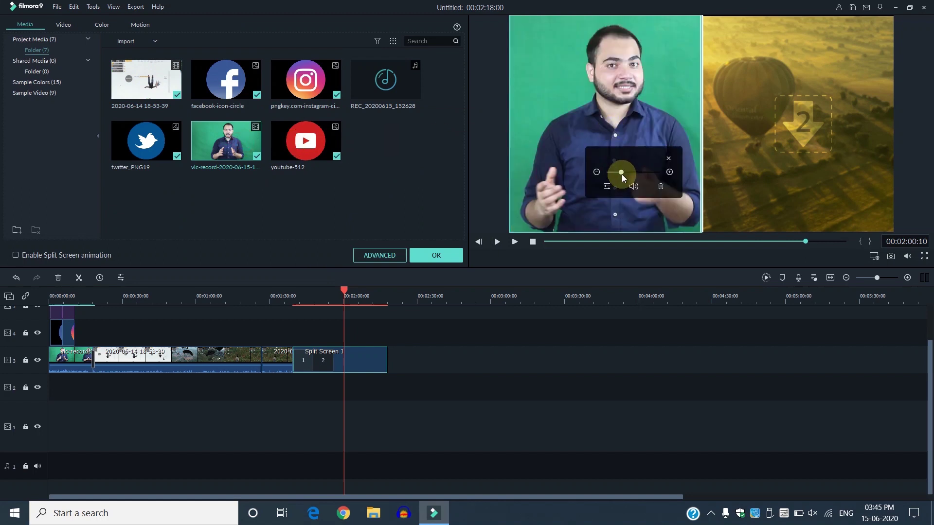
{"action": "left_click_drag", "start_coordinate": [621, 175], "coordinate": [622, 174]}
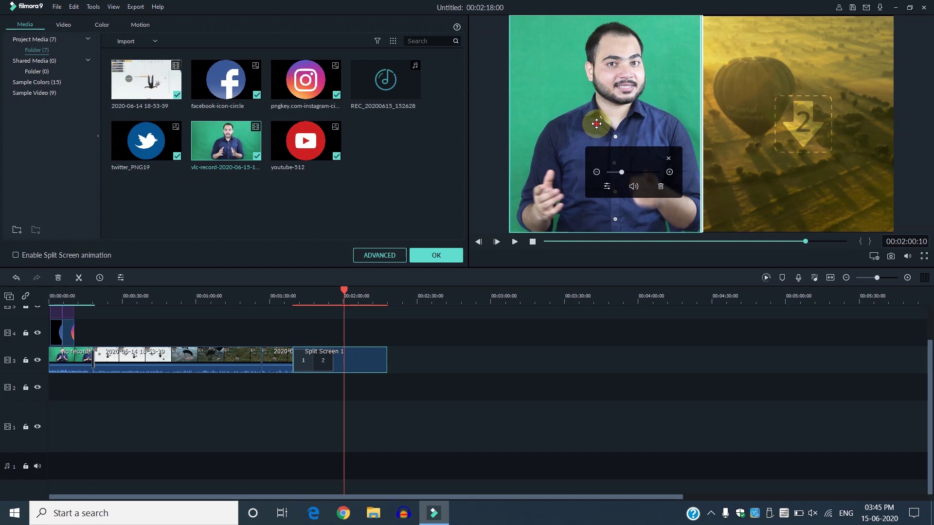
{"action": "mouse_move", "coordinate": [617, 130]}
{"action": "left_mouse_down"}
{"action": "mouse_move", "coordinate": [603, 130]}
{"action": "mouse_move", "coordinate": [612, 129]}
{"action": "left_mouse_up"}
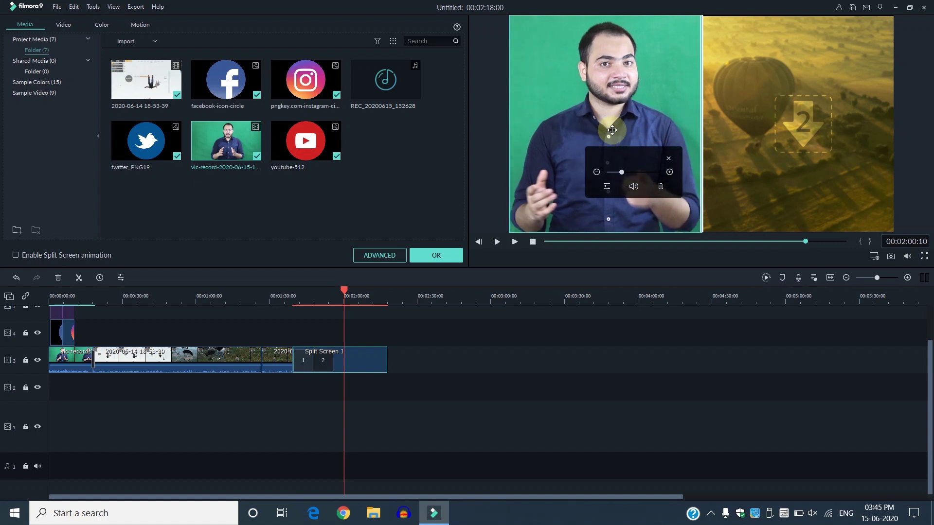
{"action": "left_click", "coordinate": [669, 159]}
{"action": "left_click", "coordinate": [785, 144]}
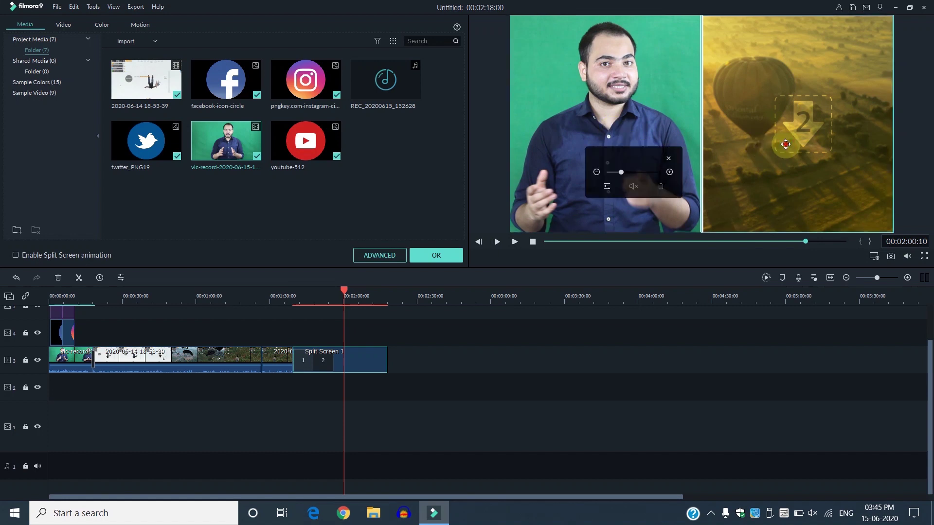
{"action": "left_click", "coordinate": [161, 93]}
{"action": "left_click_drag", "start_coordinate": [162, 94], "coordinate": [797, 132]}
{"action": "left_click", "coordinate": [786, 137]}
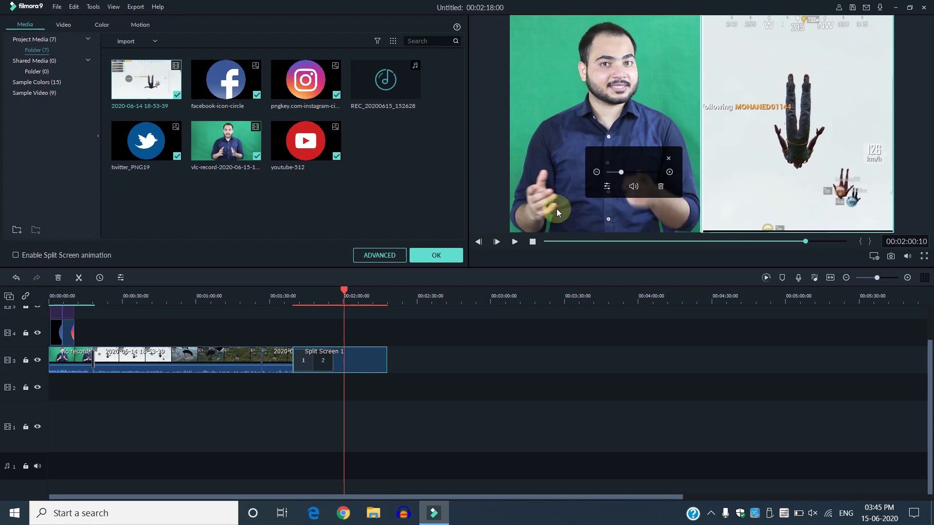
{"action": "left_click", "coordinate": [781, 153]}
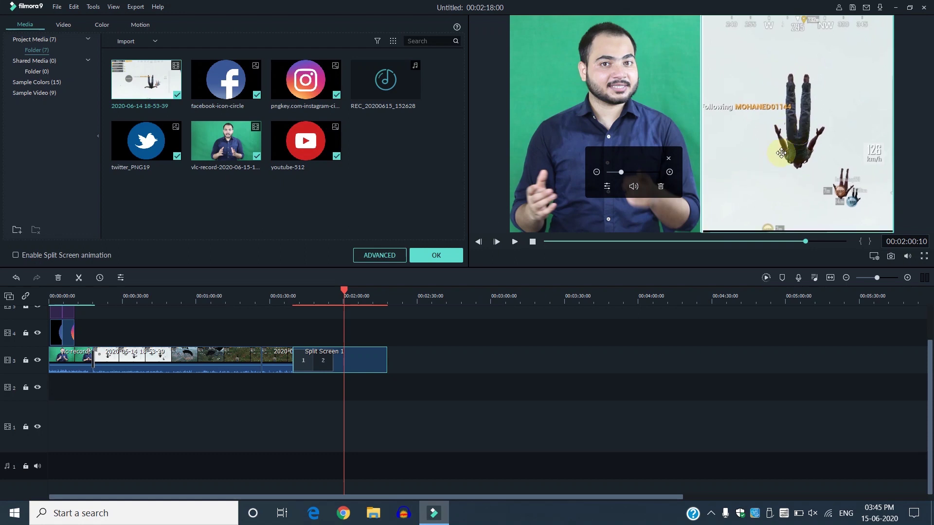
{"action": "mouse_move", "coordinate": [621, 172]}
{"action": "left_mouse_down"}
{"action": "mouse_move", "coordinate": [635, 173]}
{"action": "mouse_move", "coordinate": [622, 173]}
{"action": "left_mouse_up"}
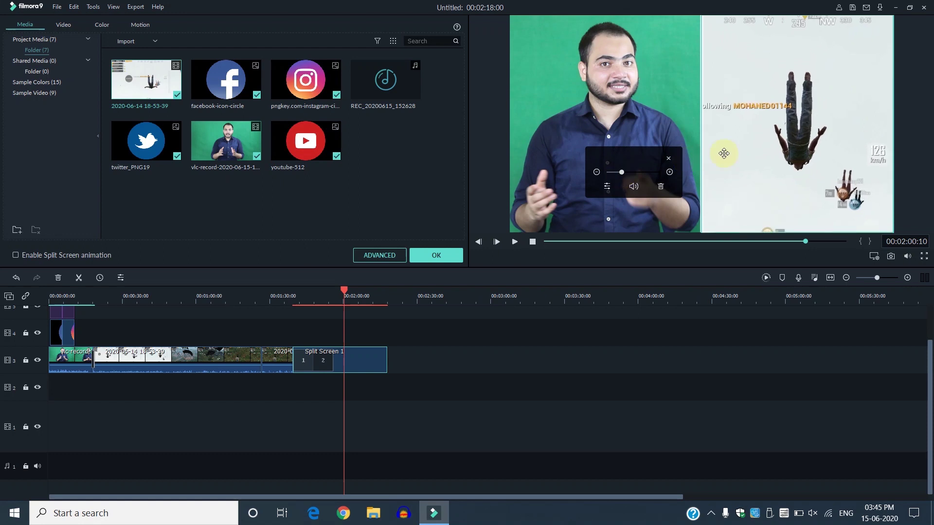
{"action": "mouse_move", "coordinate": [723, 153]}
{"action": "left_mouse_down"}
{"action": "mouse_move", "coordinate": [789, 148]}
{"action": "mouse_move", "coordinate": [657, 150]}
{"action": "mouse_move", "coordinate": [740, 154]}
{"action": "left_mouse_up"}
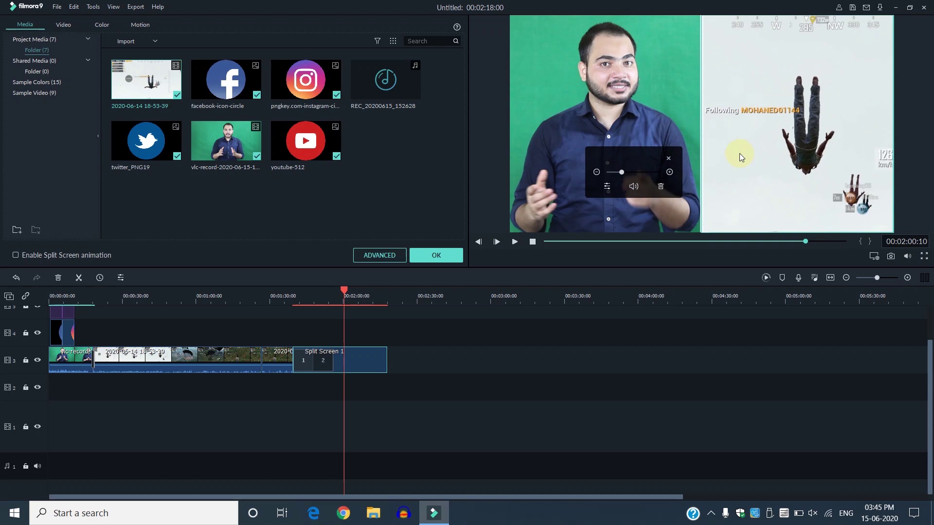
{"action": "left_click", "coordinate": [671, 159]}
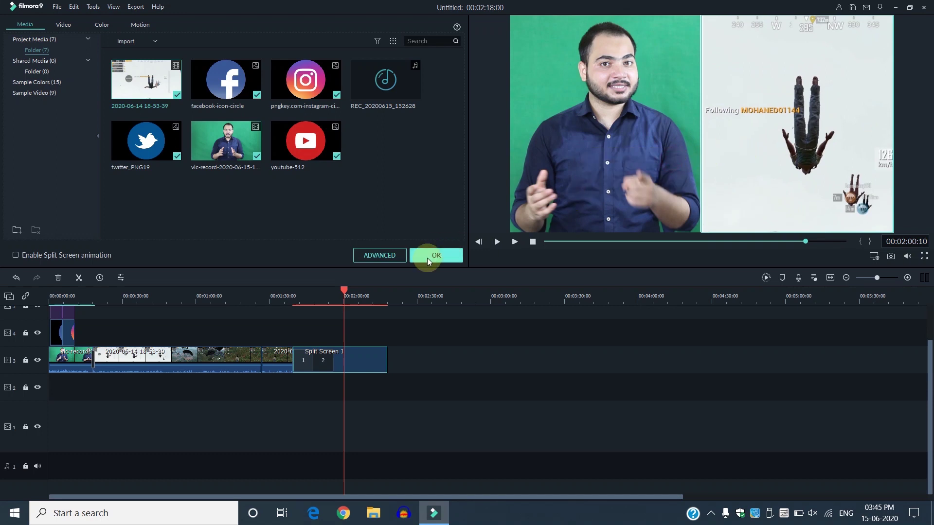
Step: Render the timeline preview and play the split screen from just before its start, at 00:01:38:15
{"action": "left_click_drag", "start_coordinate": [346, 292], "coordinate": [282, 293]}
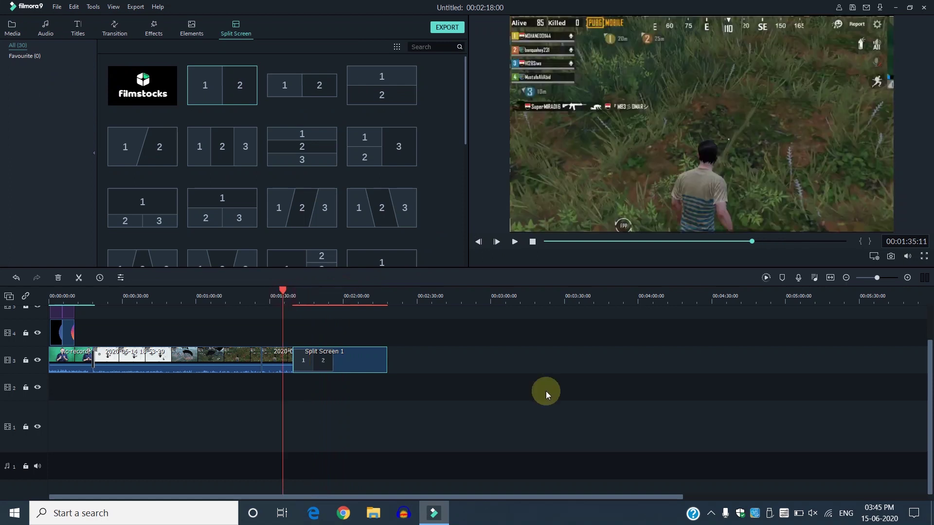
{"action": "key", "text": "Return"}
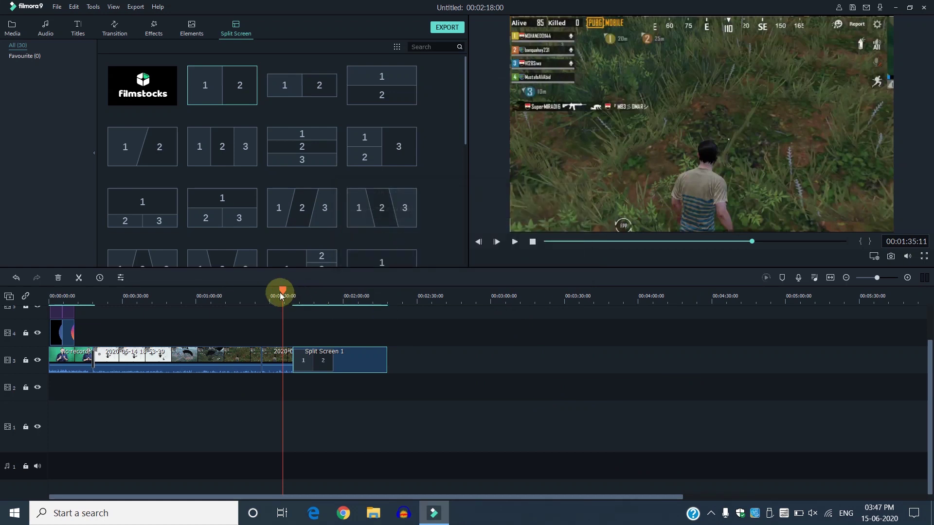
{"action": "left_click_drag", "start_coordinate": [283, 292], "coordinate": [291, 294]}
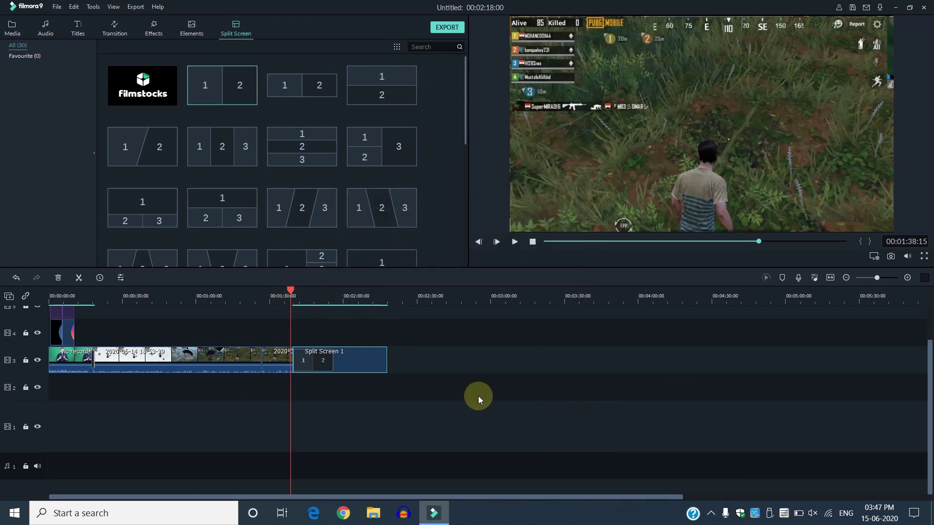
{"action": "key", "text": "space"}
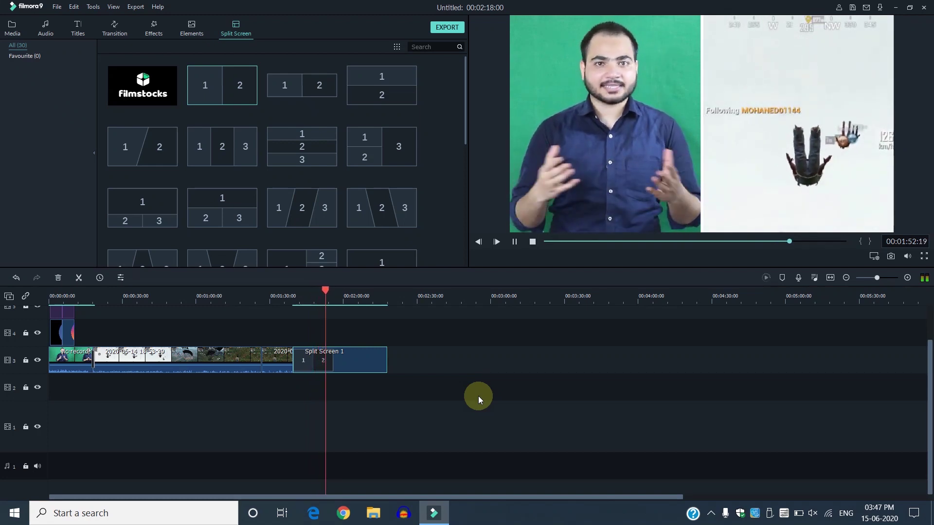
Step: Look through the remaining split screen layouts in the library and stop the playback
{"action": "left_click", "coordinate": [464, 245]}
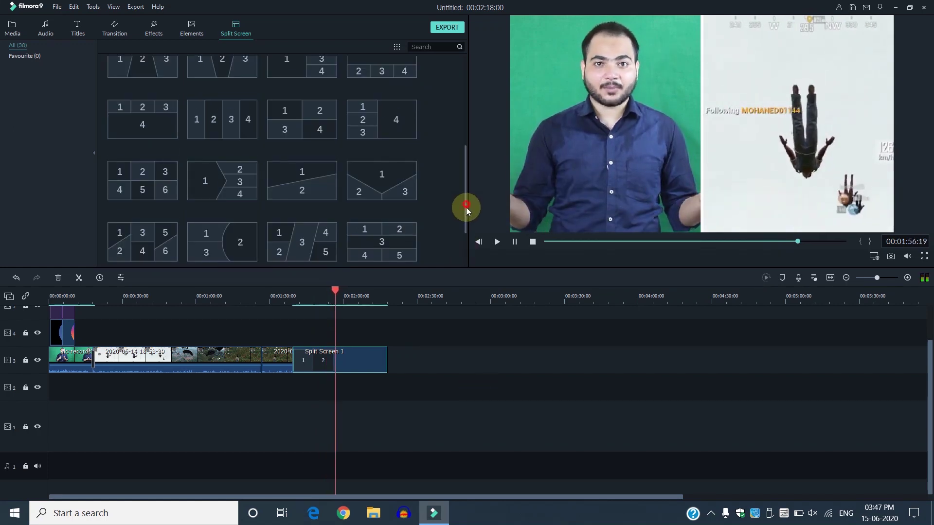
{"action": "left_click_drag", "start_coordinate": [466, 207], "coordinate": [466, 246]}
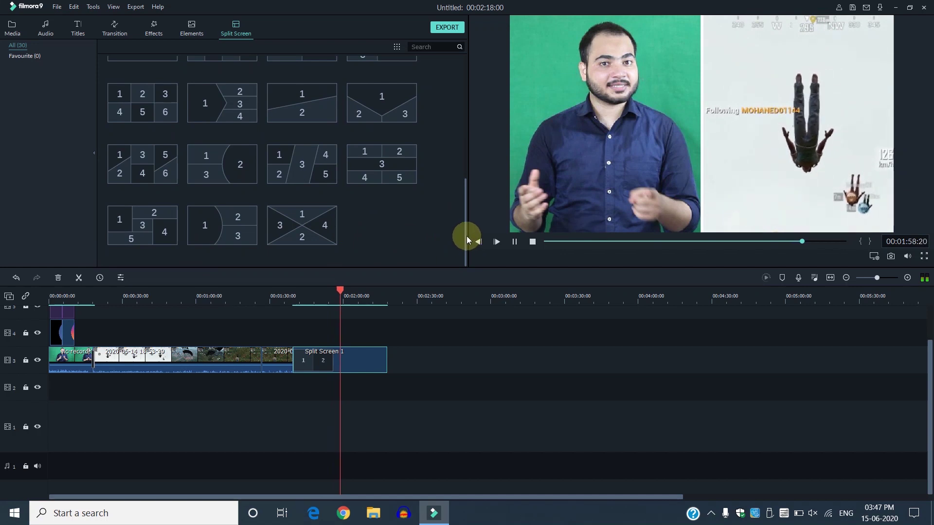
{"action": "left_click_drag", "start_coordinate": [465, 213], "coordinate": [469, 90]}
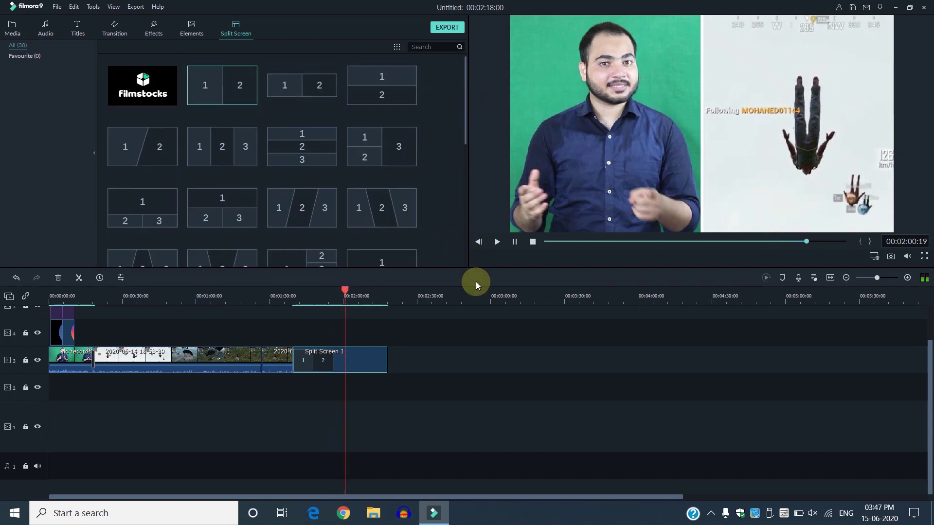
{"action": "key", "text": "space"}
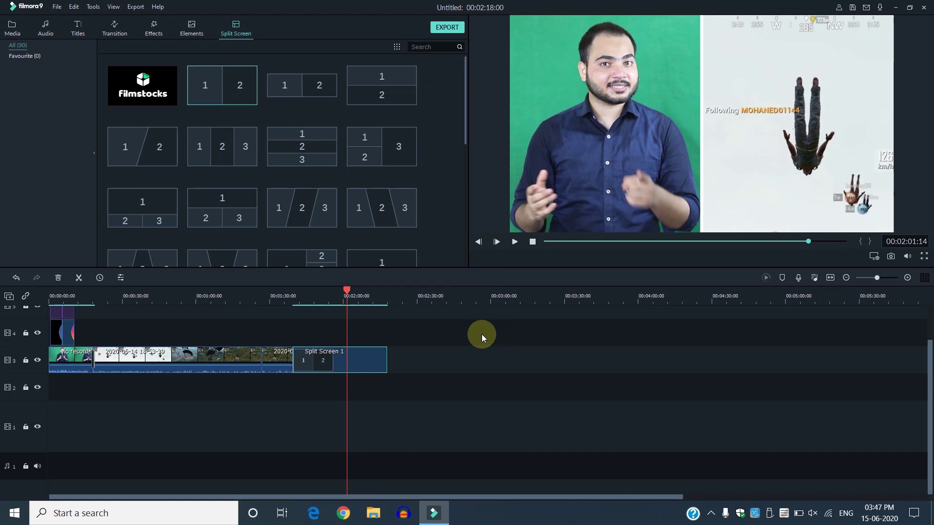
Step: Fit the whole project in the timeline and delete the Split Screen 1 clip from the end of track 3
{"action": "left_click", "coordinate": [830, 277]}
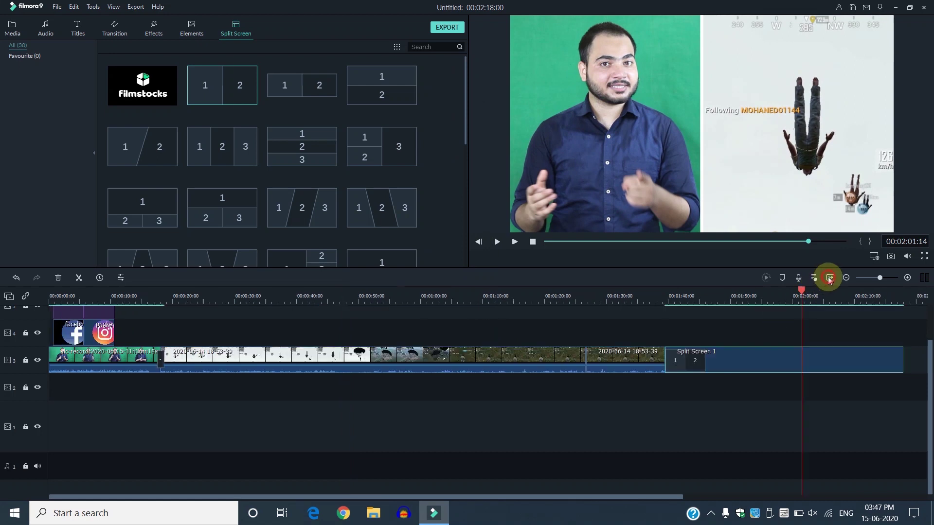
{"action": "left_click", "coordinate": [135, 298]}
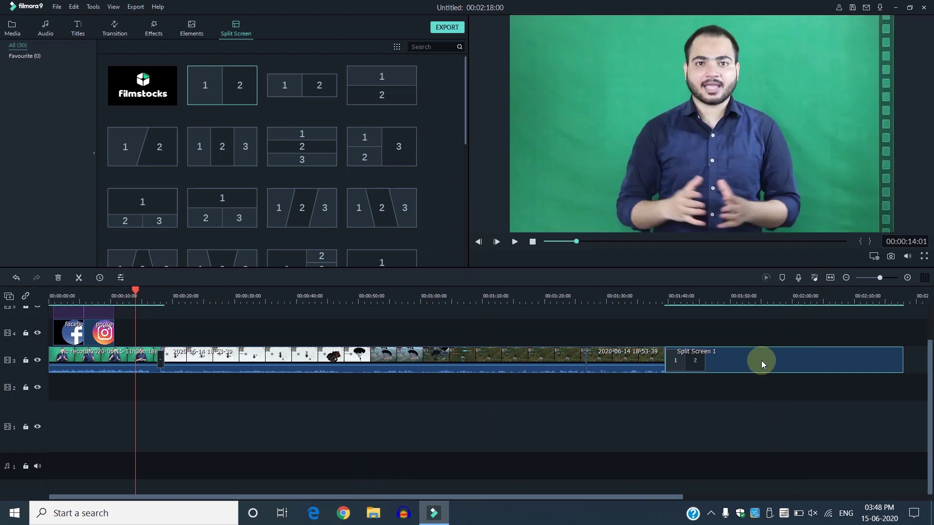
{"action": "key", "text": "Delete"}
Step: Play part of the green-screen clip from 00:00:12:17 and place the playhead at 00:00:11:03
{"action": "left_click", "coordinate": [255, 295]}
{"action": "left_click", "coordinate": [126, 297]}
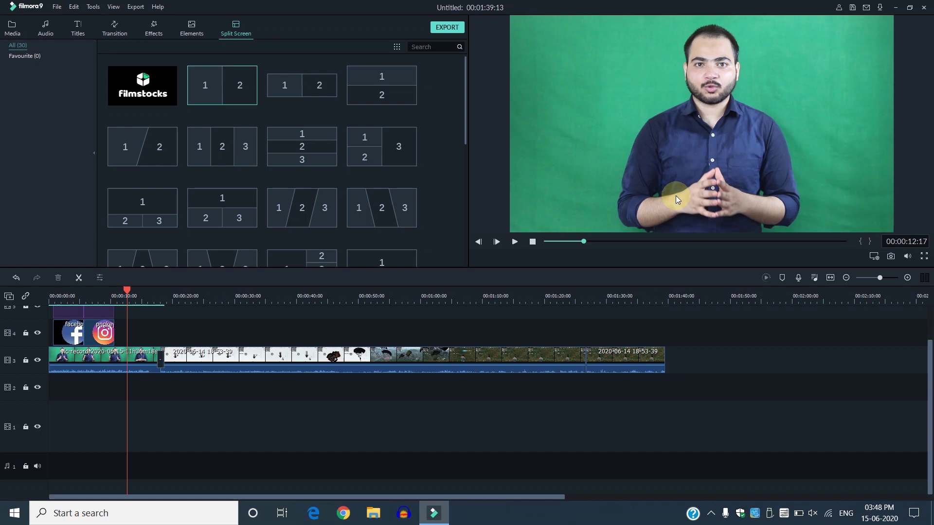
{"action": "key", "text": "space"}
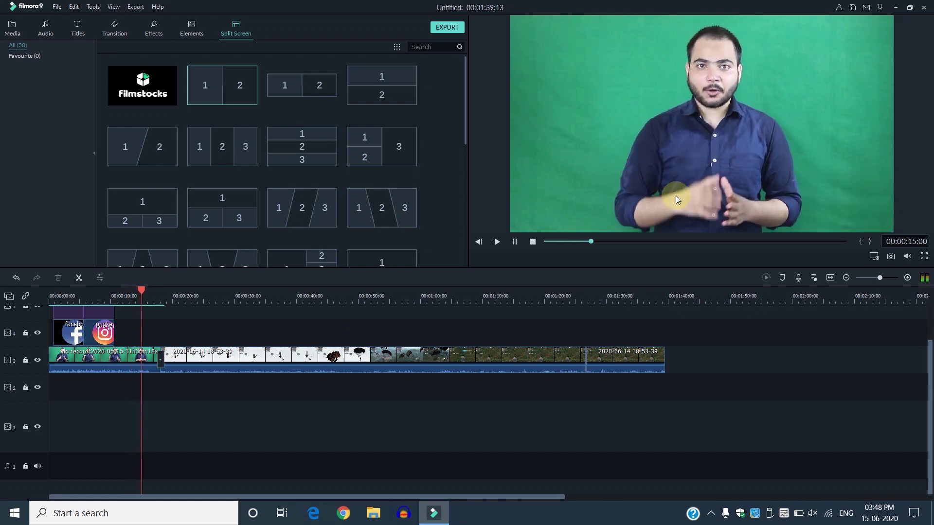
{"action": "key", "text": "space"}
{"action": "left_click", "coordinate": [118, 300]}
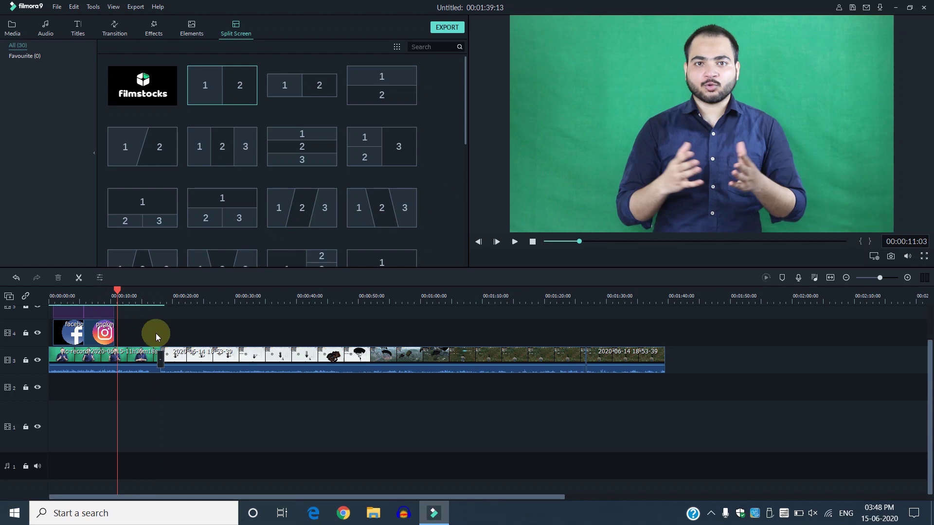
Step: Open the Chroma Key settings of the vlc-record clip on track 3 and sample the green background as the key colour
{"action": "left_click", "coordinate": [125, 359]}
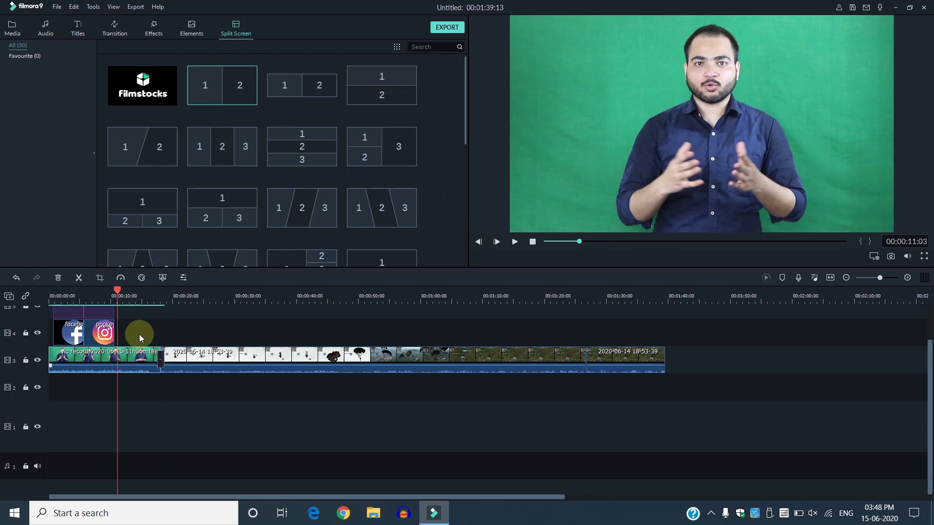
{"action": "left_click", "coordinate": [163, 279]}
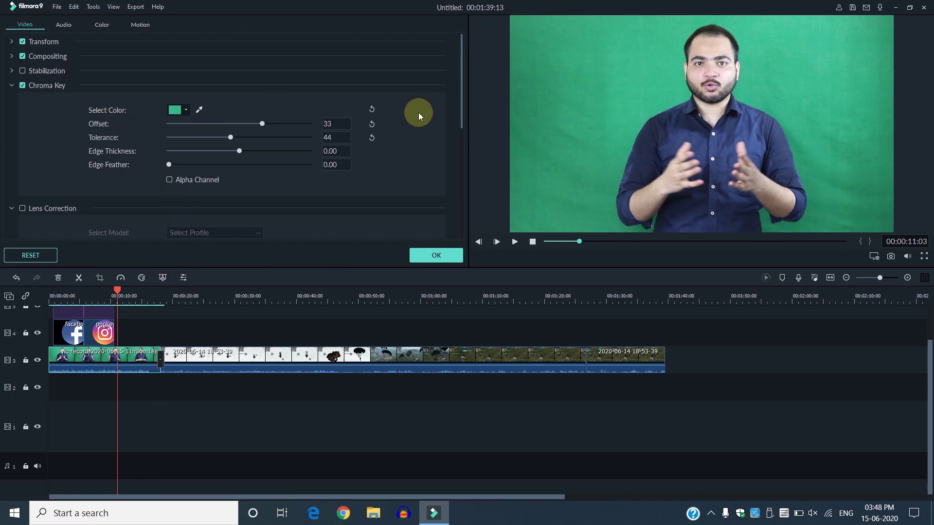
{"action": "left_click", "coordinate": [199, 110]}
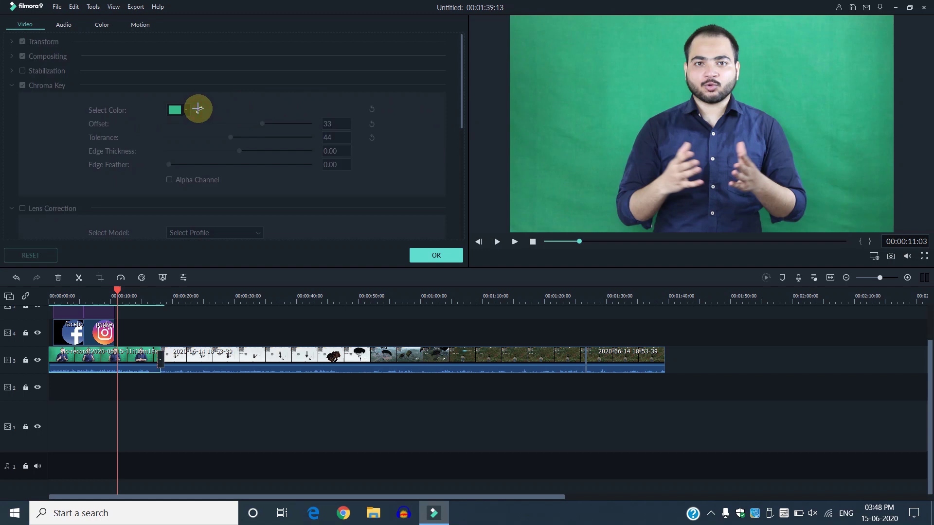
{"action": "left_click", "coordinate": [662, 89]}
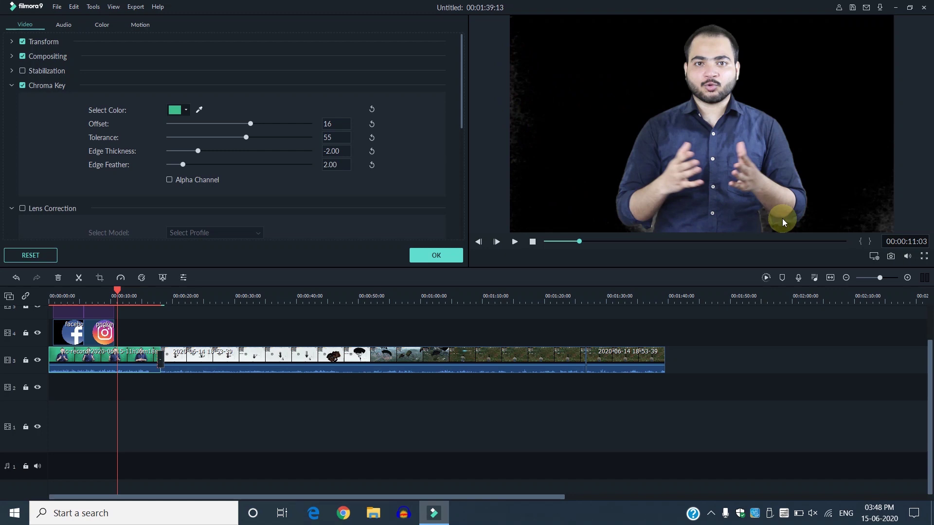
Step: Set the chroma key's offset to 29 and its tolerance to 46
{"action": "left_click", "coordinate": [886, 208]}
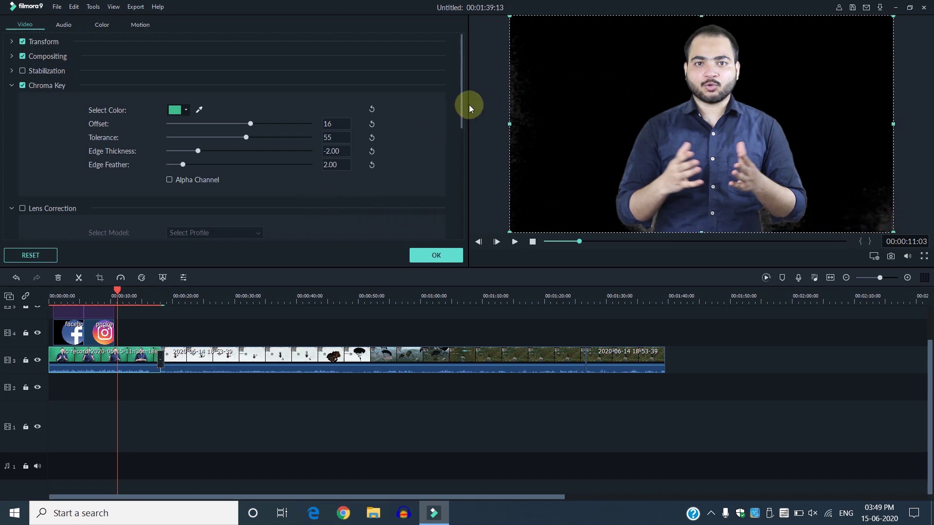
{"action": "scroll", "coordinate": [460, 107], "scroll_direction": "down", "scroll_amount": 1}
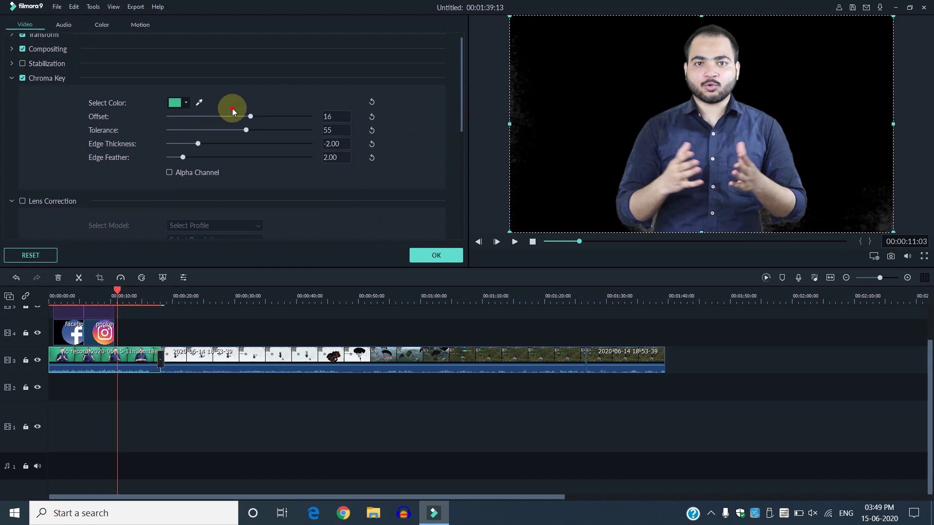
{"action": "mouse_move", "coordinate": [253, 116]}
{"action": "left_mouse_down"}
{"action": "mouse_move", "coordinate": [238, 115]}
{"action": "mouse_move", "coordinate": [258, 118]}
{"action": "left_mouse_up"}
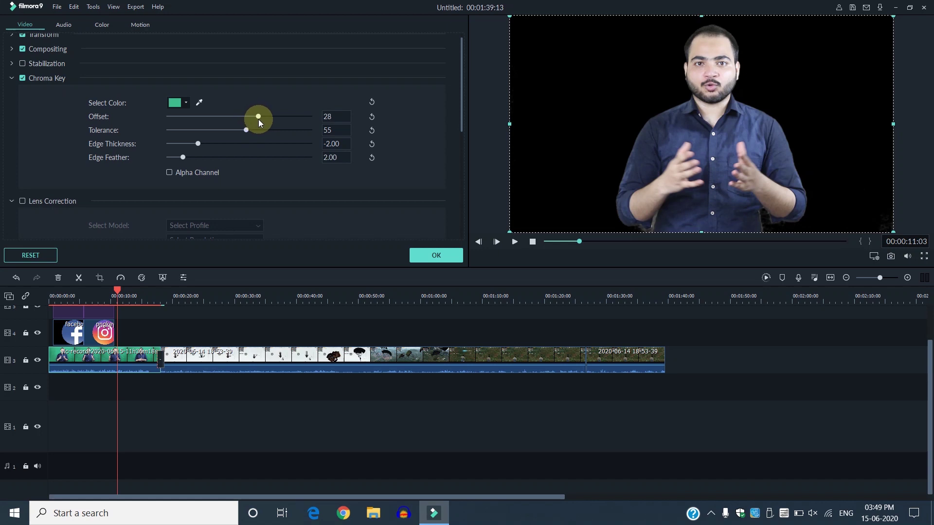
{"action": "double_click", "coordinate": [332, 119]}
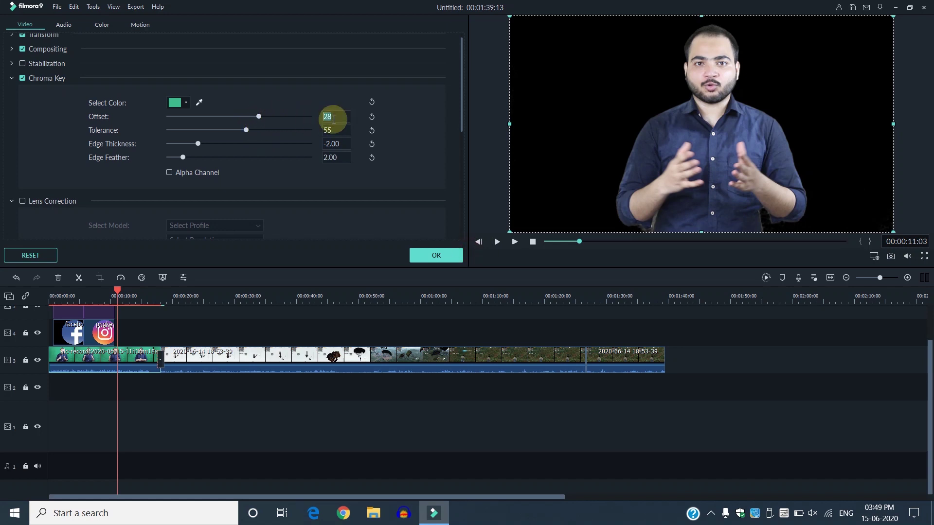
{"action": "type", "text": "29"}
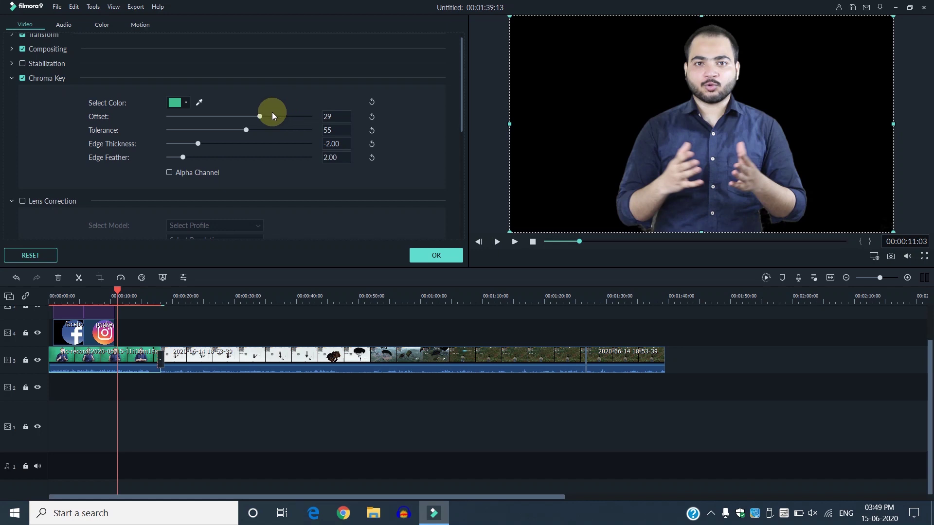
{"action": "left_click_drag", "start_coordinate": [246, 130], "coordinate": [238, 129]}
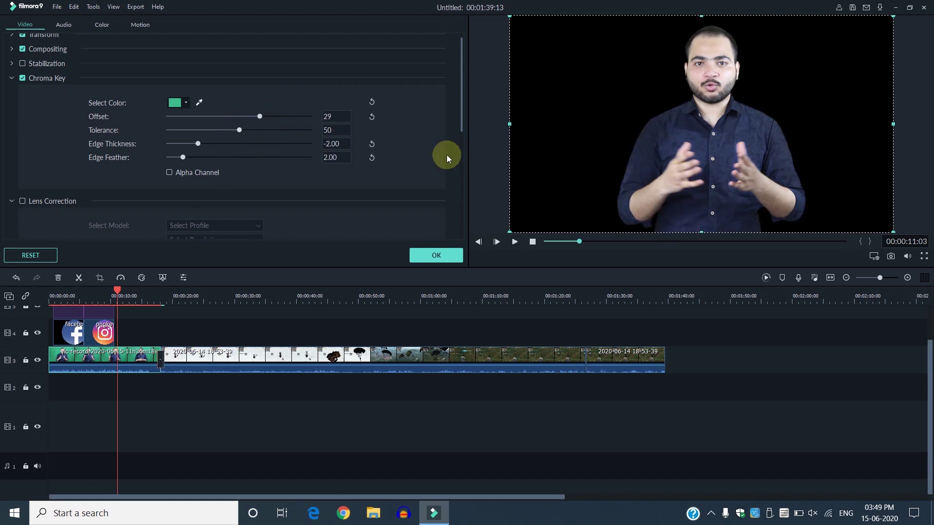
{"action": "left_click_drag", "start_coordinate": [241, 129], "coordinate": [231, 129]}
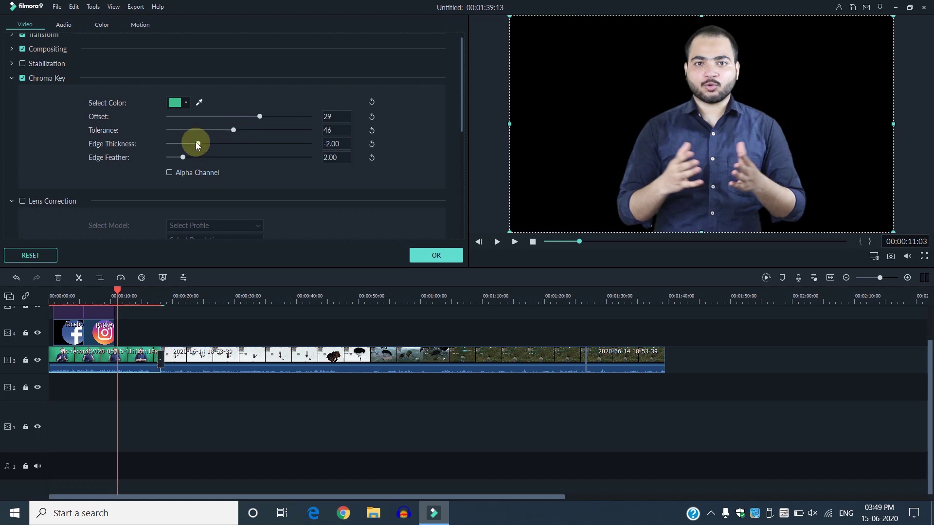
Step: Set the chroma key's edge thickness to 0.14, reset the edge feather and apply the settings to the clip
{"action": "left_click_drag", "start_coordinate": [196, 143], "coordinate": [465, 139]}
{"action": "left_click_drag", "start_coordinate": [381, 144], "coordinate": [254, 149]}
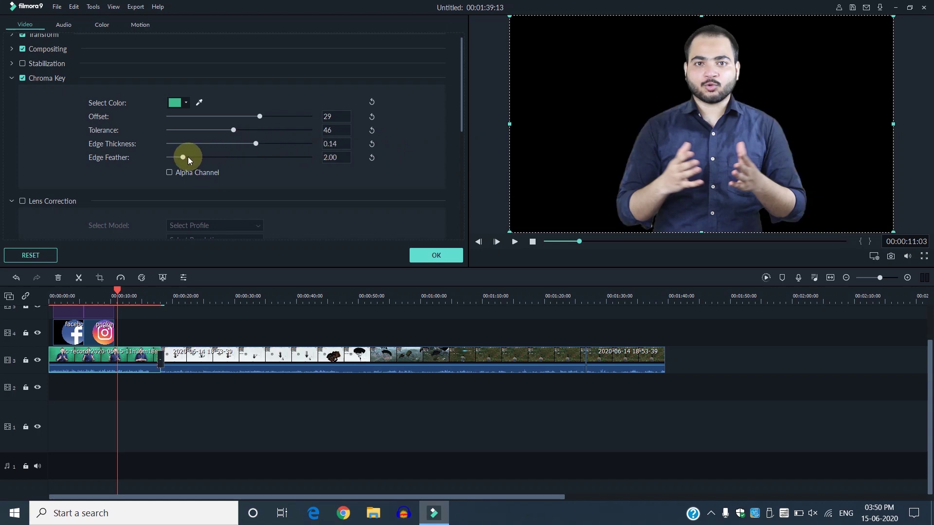
{"action": "mouse_move", "coordinate": [186, 156]}
{"action": "left_mouse_down"}
{"action": "mouse_move", "coordinate": [287, 159]}
{"action": "mouse_move", "coordinate": [124, 170]}
{"action": "mouse_move", "coordinate": [193, 159]}
{"action": "left_mouse_up"}
{"action": "left_click", "coordinate": [372, 158]}
{"action": "left_click", "coordinate": [437, 256]}
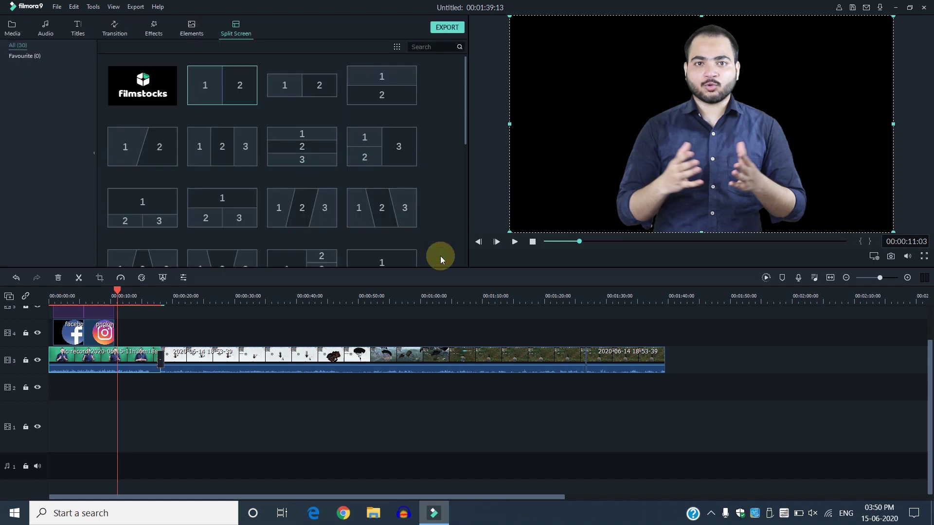
Step: Import the Master image from the YouTube > Background folder on the G: drive into the project media
{"action": "left_click", "coordinate": [10, 24]}
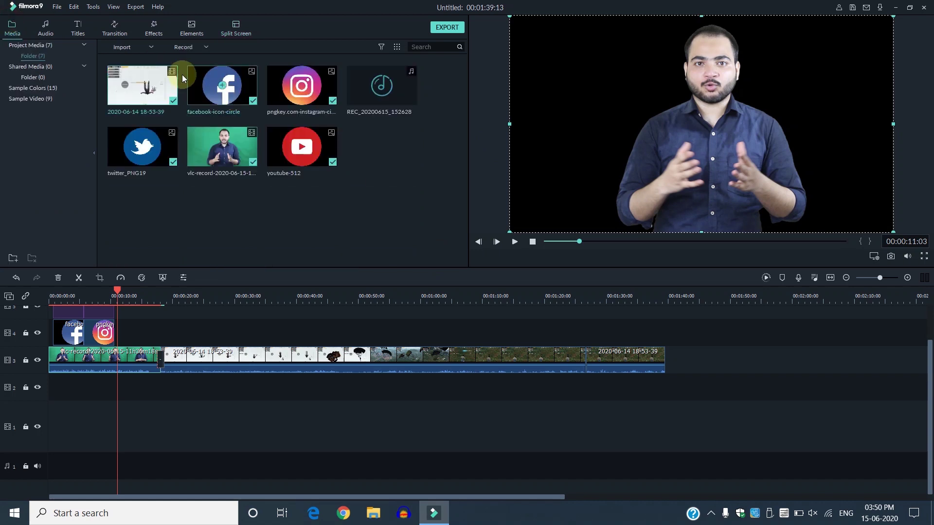
{"action": "left_click", "coordinate": [124, 47]}
{"action": "left_click", "coordinate": [130, 60]}
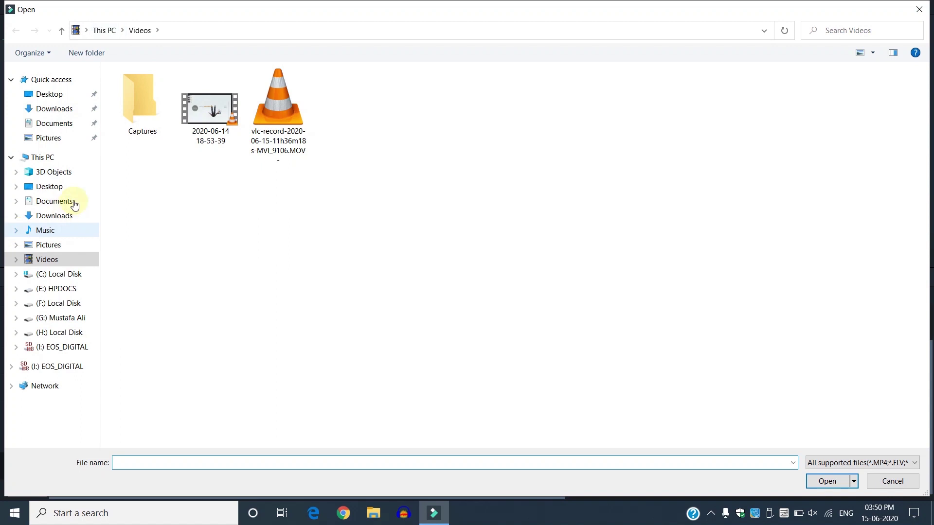
{"action": "left_click", "coordinate": [67, 319]}
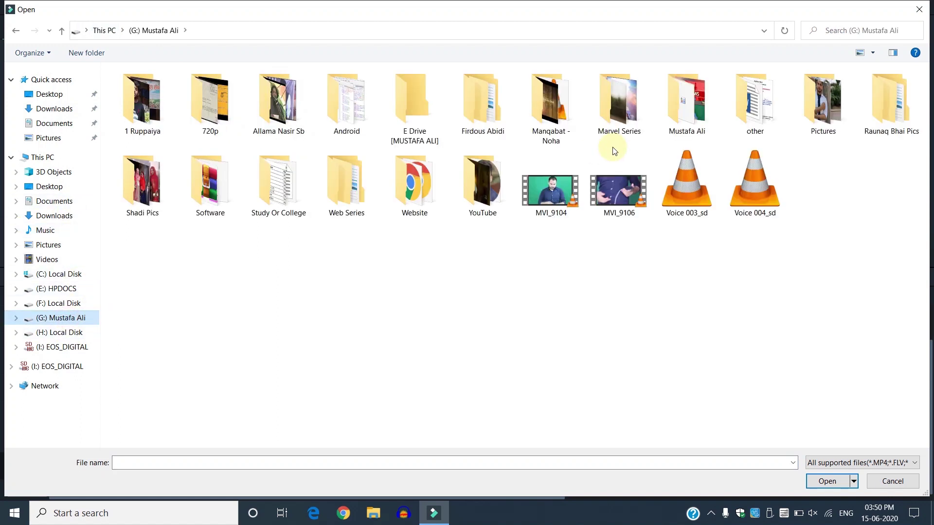
{"action": "double_click", "coordinate": [501, 175]}
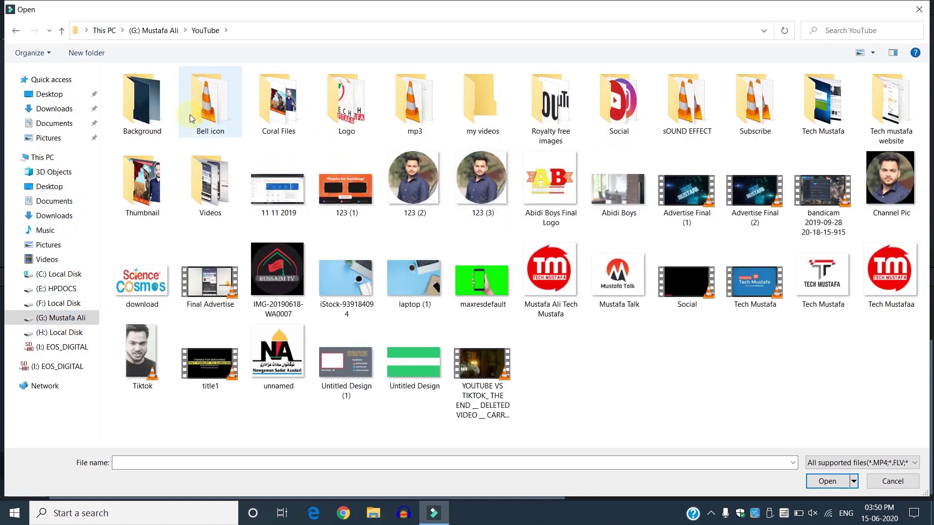
{"action": "double_click", "coordinate": [146, 110]}
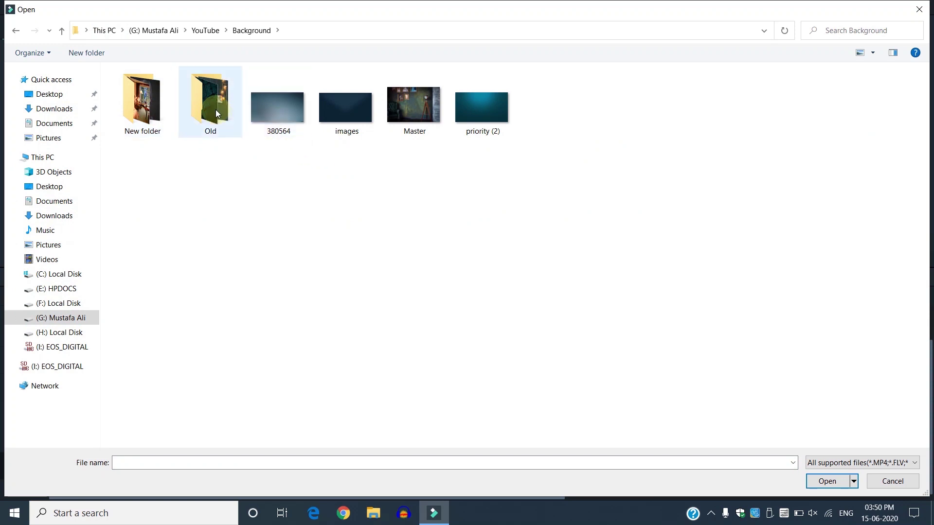
{"action": "left_click", "coordinate": [394, 119]}
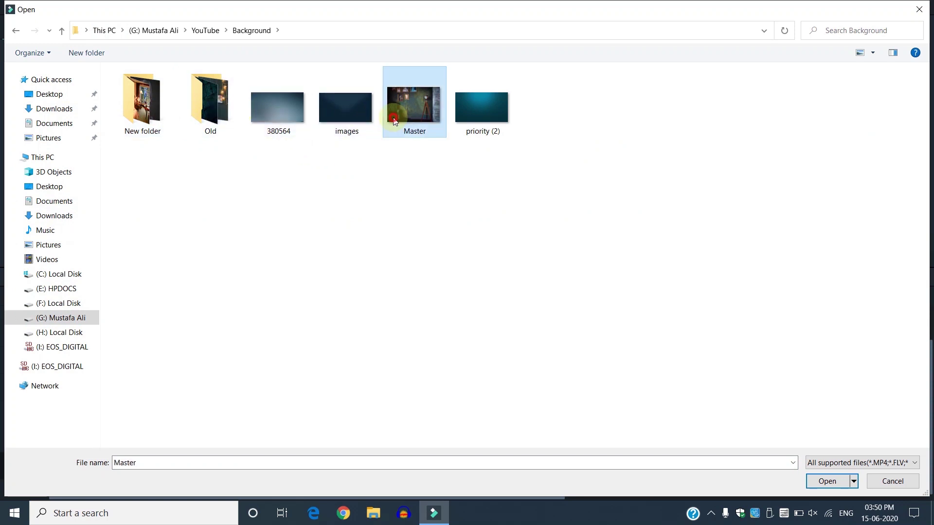
{"action": "double_click", "coordinate": [420, 119]}
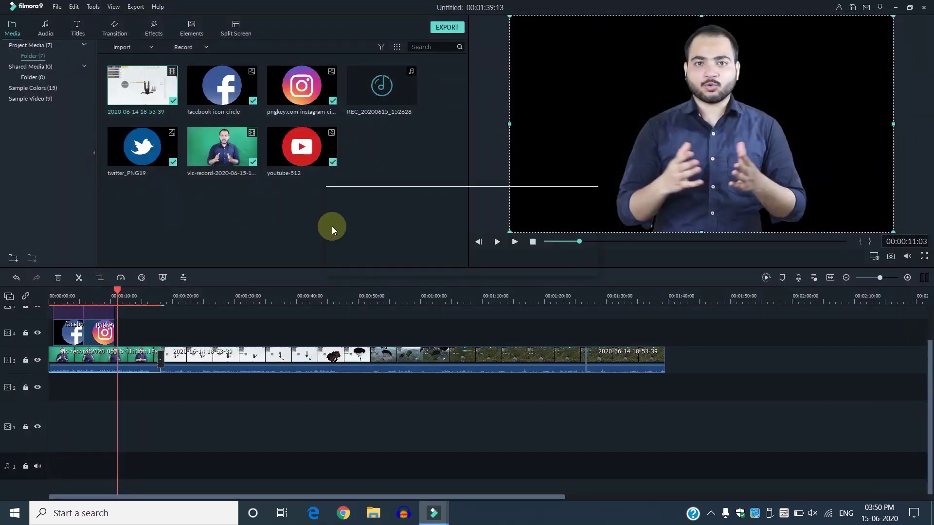
Step: Place the Master image on track 2 beneath the green-screen clip, spanning the full length of that clip
{"action": "left_click_drag", "start_coordinate": [373, 152], "coordinate": [160, 393]}
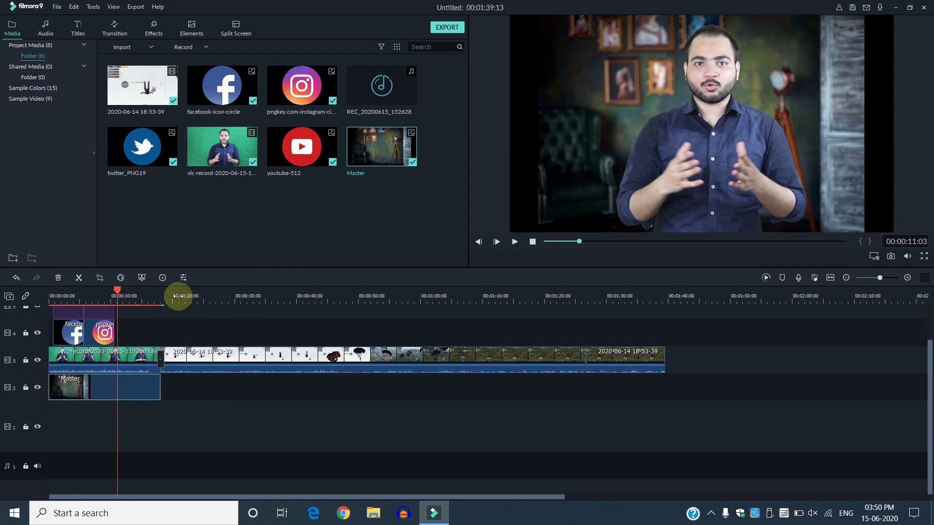
{"action": "scroll", "coordinate": [416, 305], "scroll_direction": "up", "scroll_amount": 3}
{"action": "left_click_drag", "start_coordinate": [136, 496], "coordinate": [56, 495]}
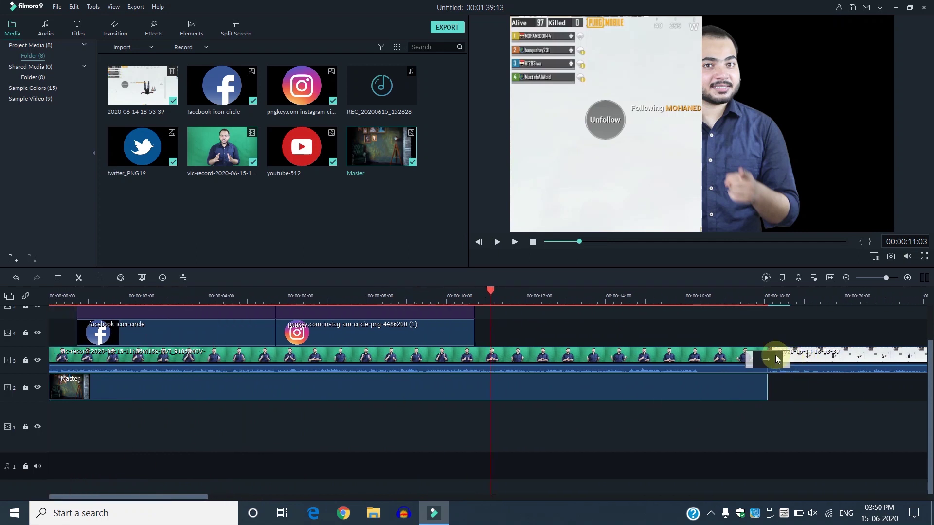
Step: Move the vlc-record clip down to track 1 below the Master image, and return it to track 3
{"action": "left_click", "coordinate": [117, 355]}
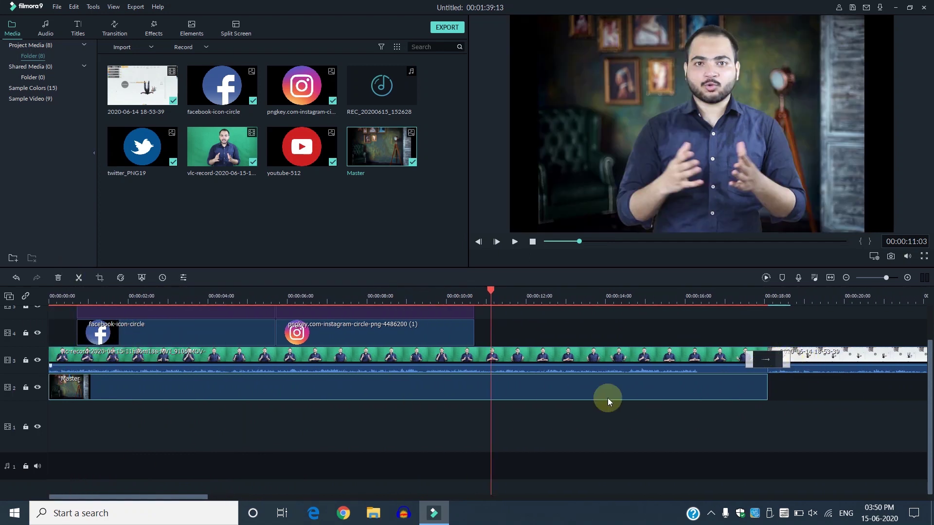
{"action": "left_click", "coordinate": [713, 314]}
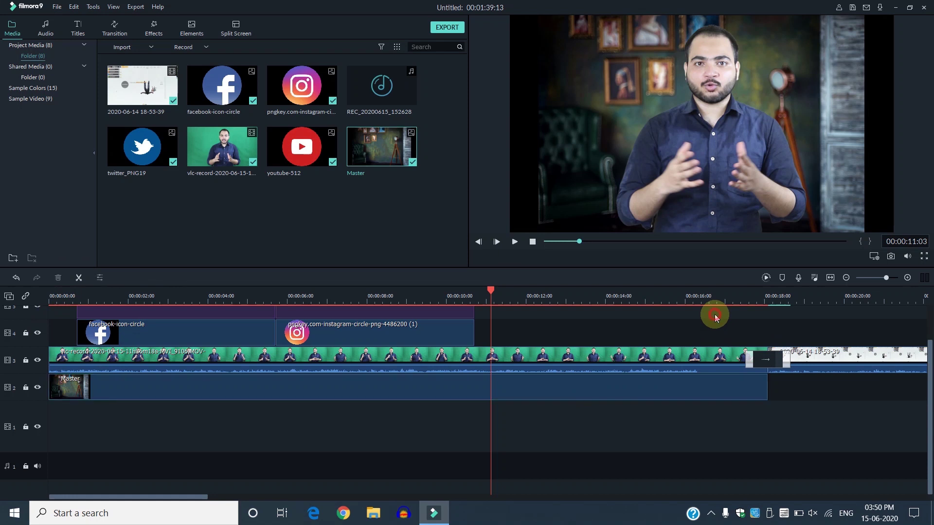
{"action": "left_click", "coordinate": [576, 386]}
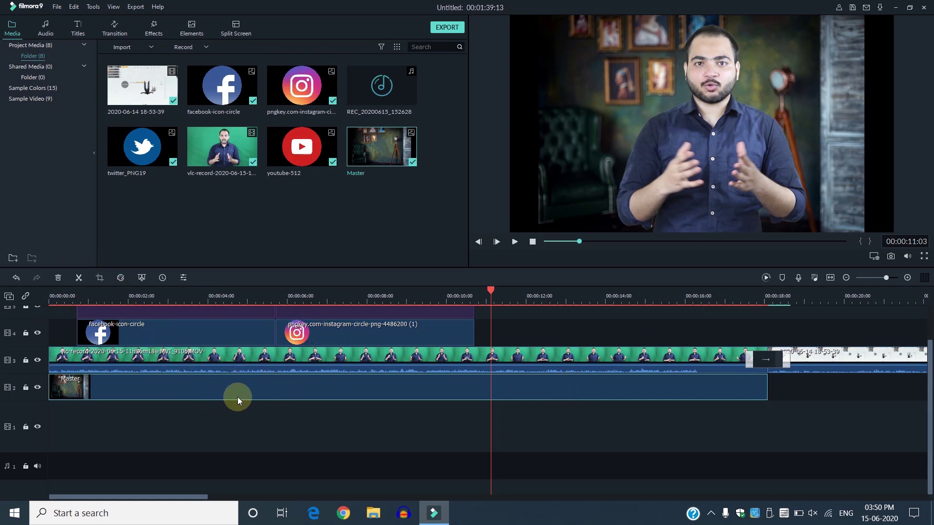
{"action": "left_click", "coordinate": [434, 366]}
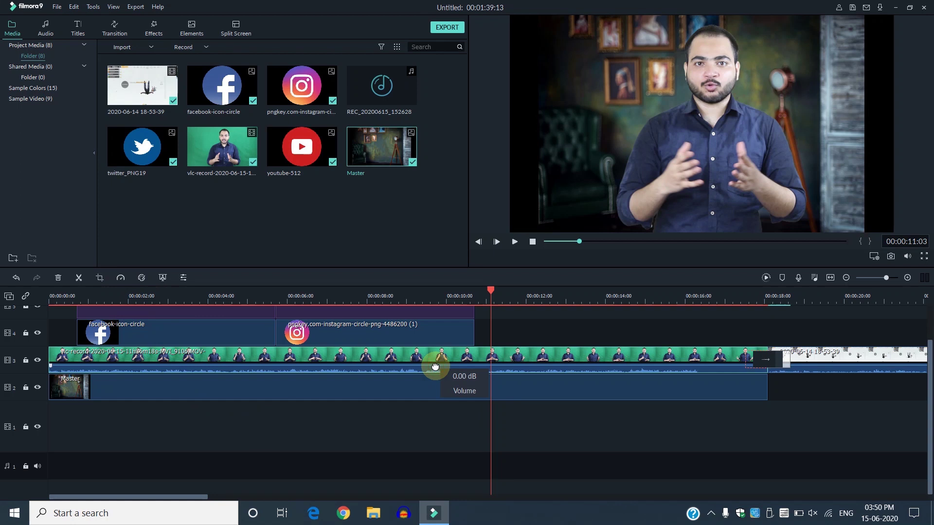
{"action": "left_click", "coordinate": [436, 392]}
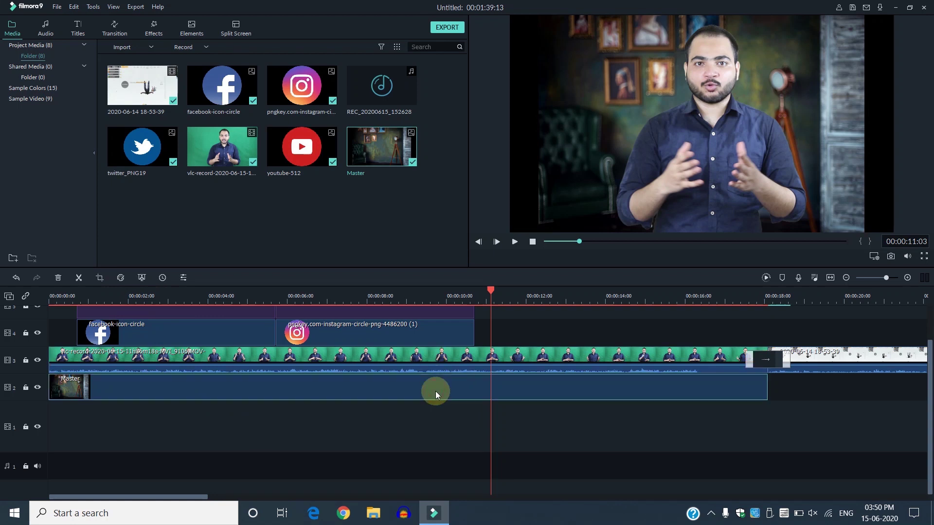
{"action": "left_click_drag", "start_coordinate": [437, 366], "coordinate": [433, 418]}
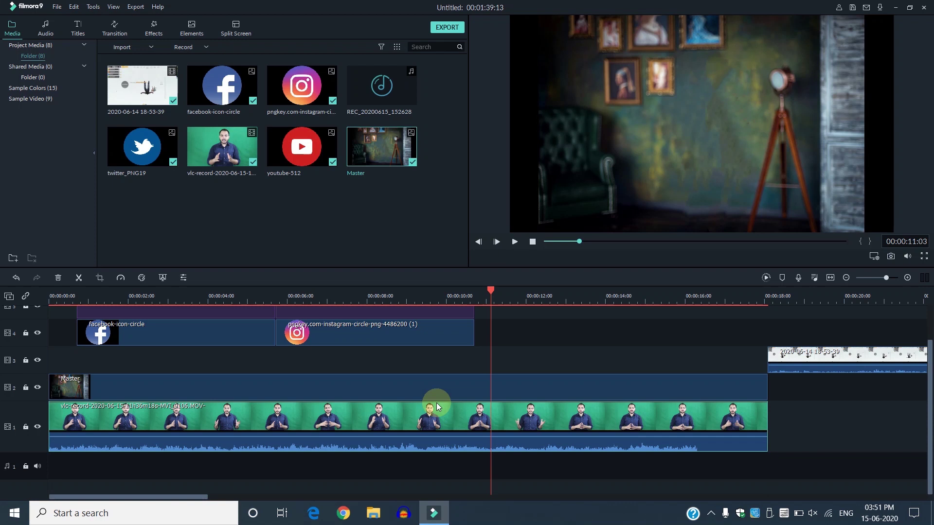
{"action": "left_click_drag", "start_coordinate": [445, 413], "coordinate": [441, 366]}
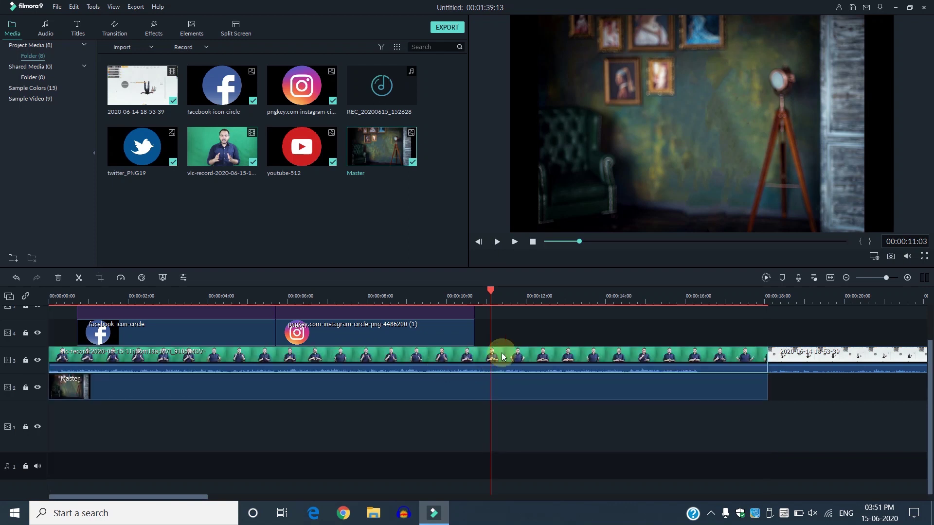
Step: Crop the Master image on track 2 to a 16:9 ratio, adjusting the vertical position of the crop frame
{"action": "left_click", "coordinate": [518, 389]}
{"action": "left_click", "coordinate": [515, 389]}
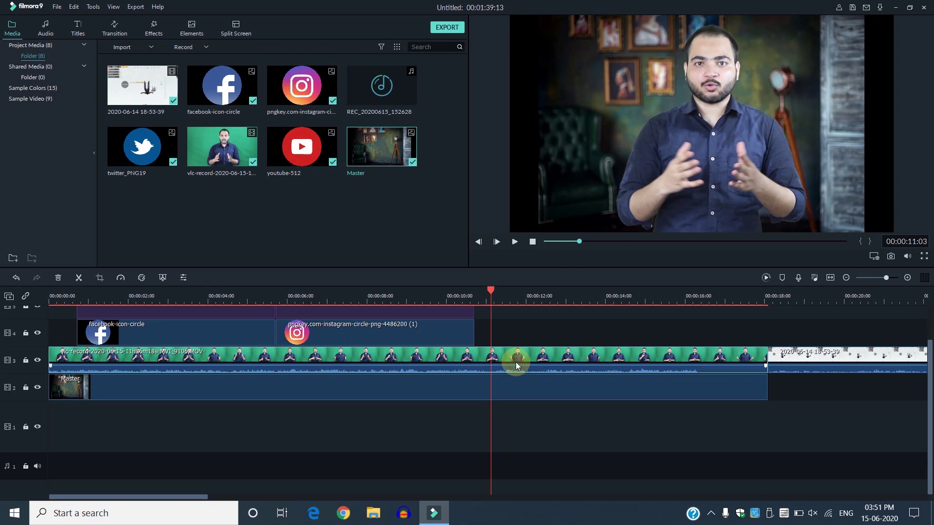
{"action": "left_click", "coordinate": [513, 389]}
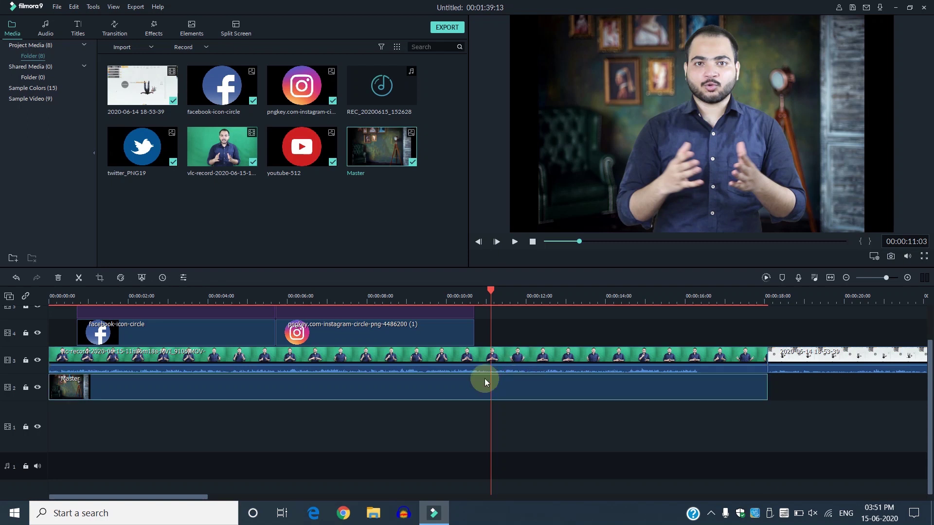
{"action": "left_click", "coordinate": [107, 280]}
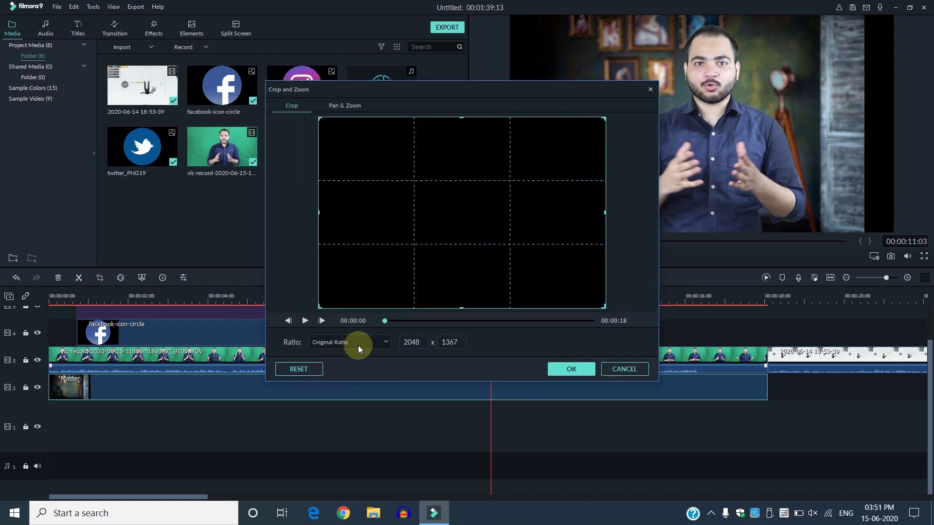
{"action": "left_click", "coordinate": [358, 345]}
{"action": "scroll", "coordinate": [354, 352], "scroll_direction": "up", "scroll_amount": 2}
{"action": "left_click", "coordinate": [351, 364]}
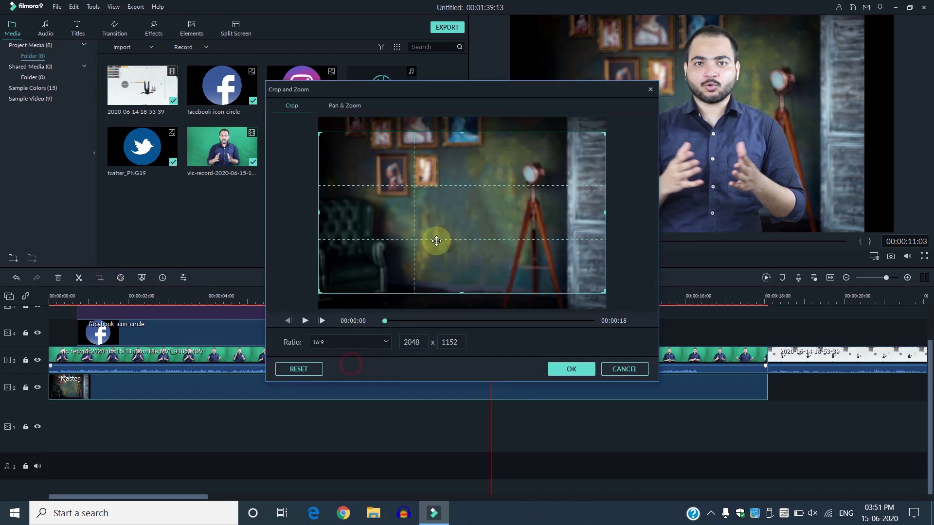
{"action": "left_click_drag", "start_coordinate": [442, 237], "coordinate": [433, 190]}
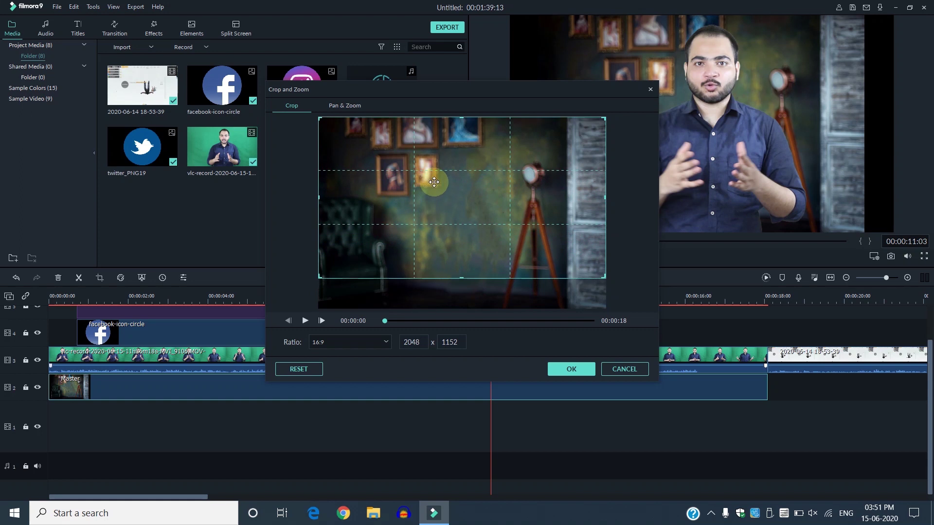
{"action": "left_click_drag", "start_coordinate": [504, 235], "coordinate": [507, 258]}
{"action": "left_click", "coordinate": [568, 373]}
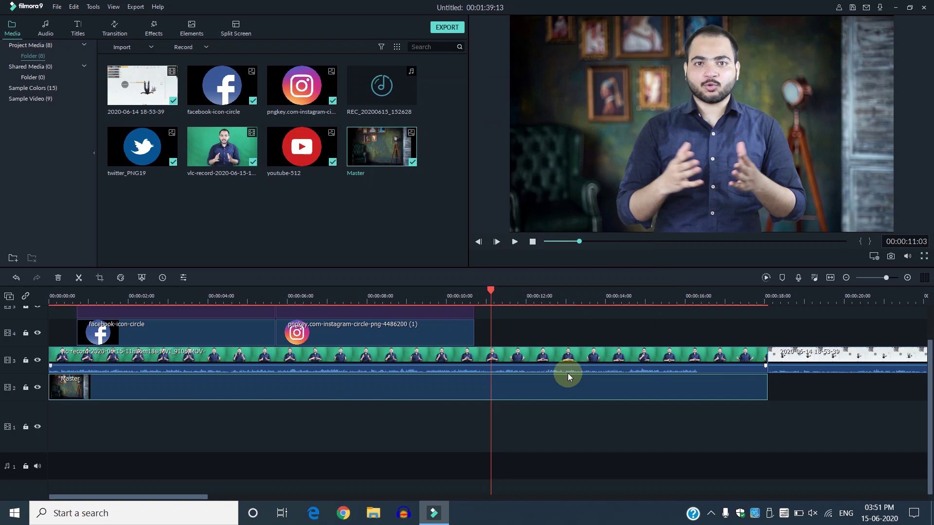
Step: Render the preview and play the keyed clip over its new background from the start to 00:00:12:12
{"action": "left_click", "coordinate": [227, 298]}
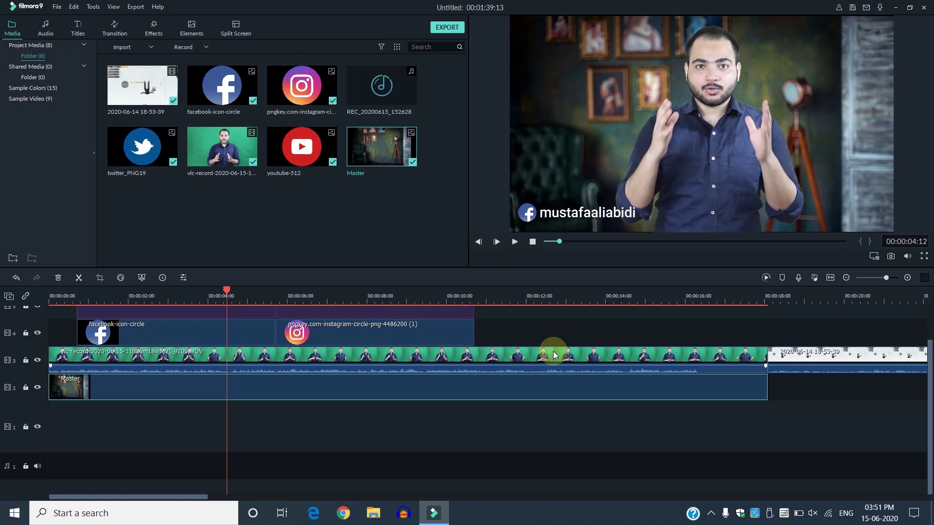
{"action": "key", "text": "space"}
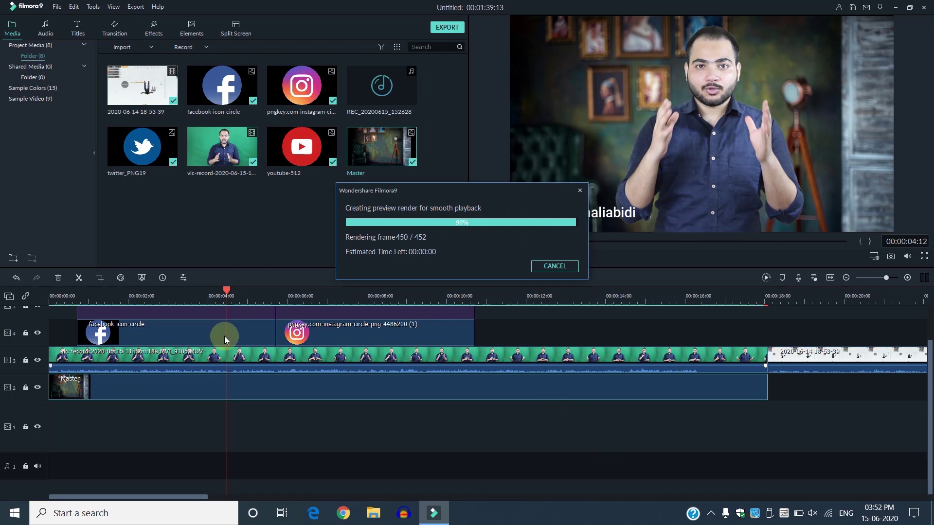
{"action": "left_click_drag", "start_coordinate": [62, 295], "coordinate": [29, 295]}
{"action": "key", "text": "space"}
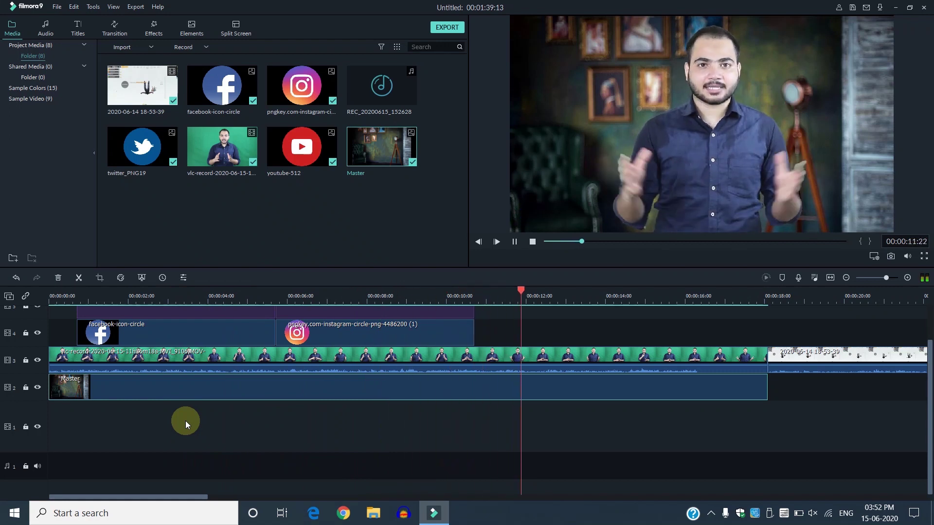
{"action": "key", "text": "space"}
{"action": "left_click", "coordinate": [588, 367]}
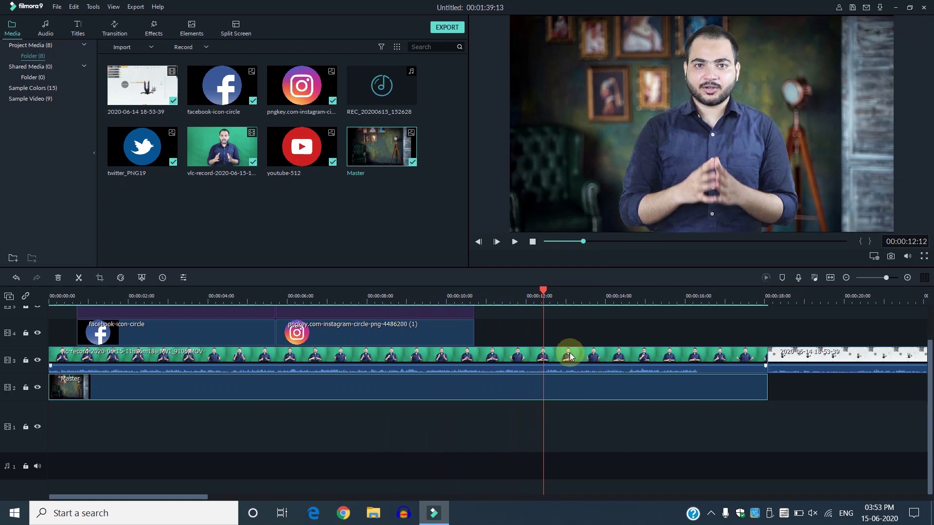
{"action": "left_click", "coordinate": [577, 384]}
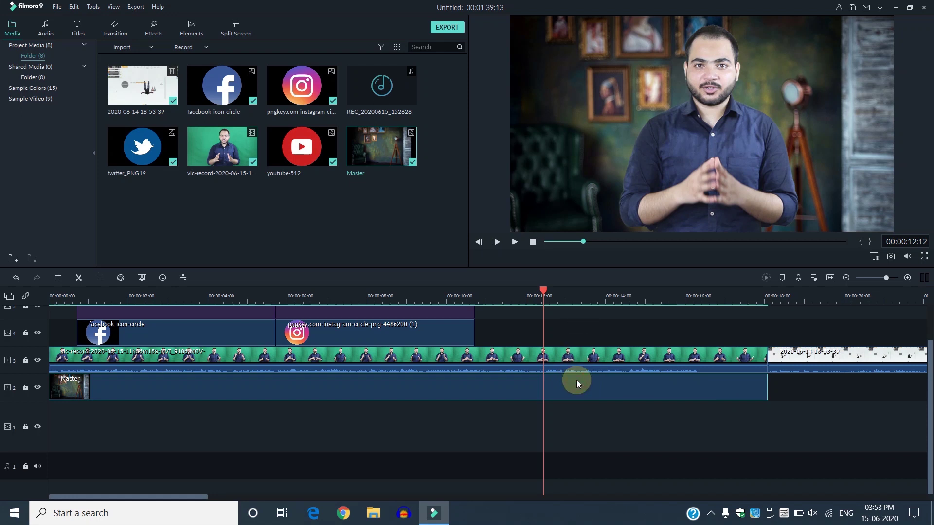
{"action": "left_click", "coordinate": [574, 360]}
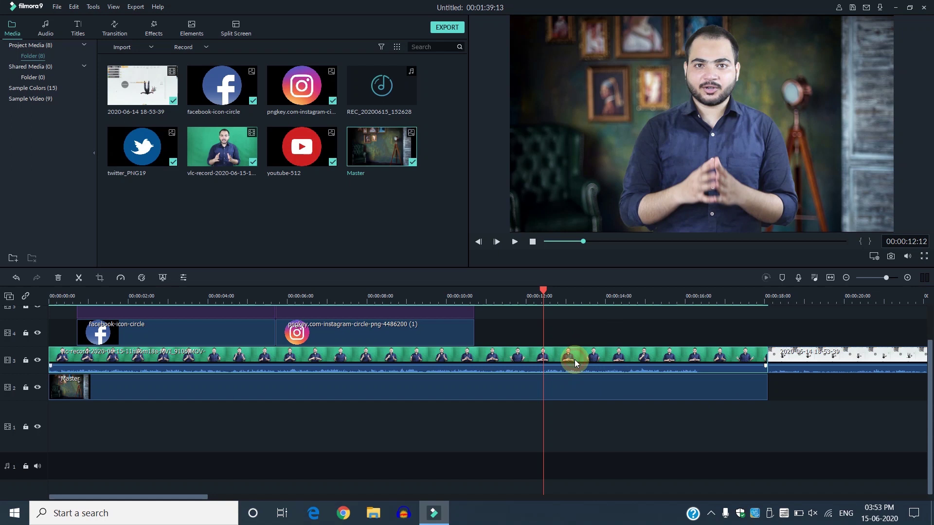
{"action": "left_click", "coordinate": [515, 332]}
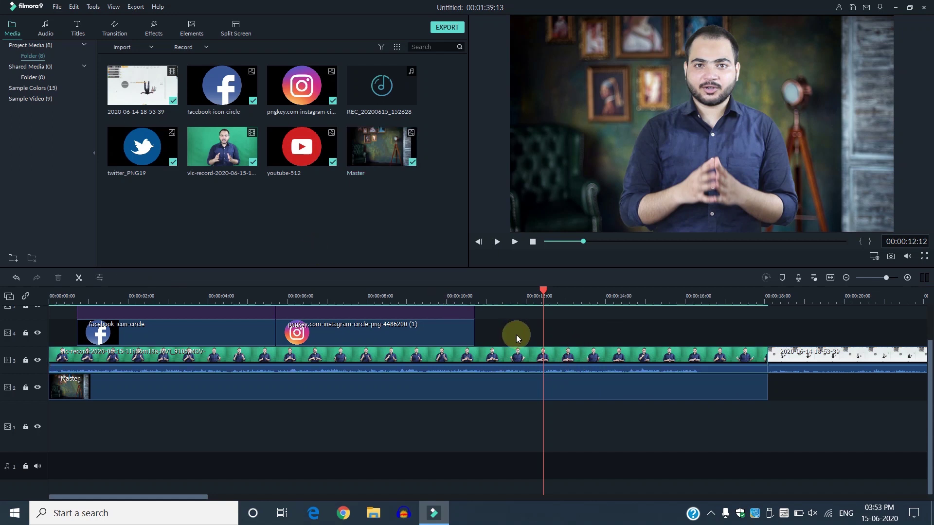
{"action": "left_click", "coordinate": [524, 362]}
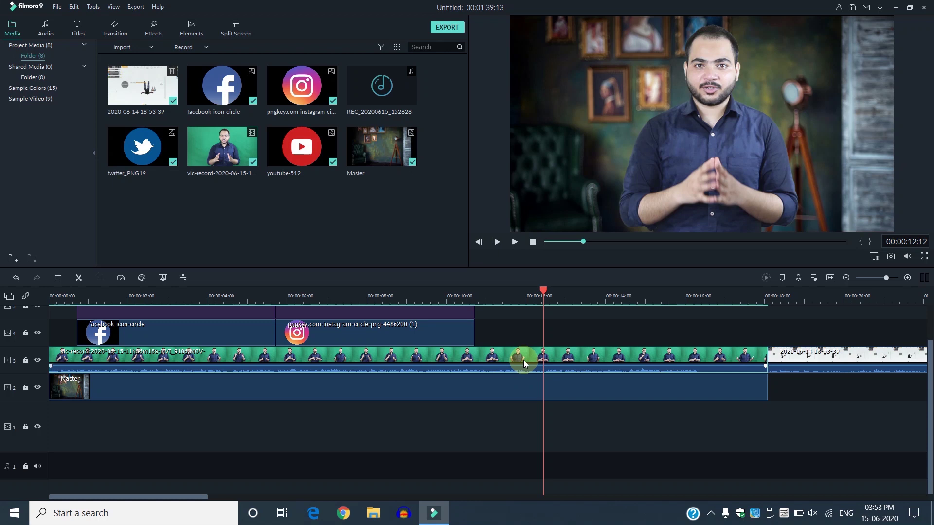
{"action": "mouse_move", "coordinate": [521, 364]}
{"action": "left_mouse_down"}
{"action": "mouse_move", "coordinate": [521, 329]}
{"action": "mouse_move", "coordinate": [521, 369]}
{"action": "left_mouse_up"}
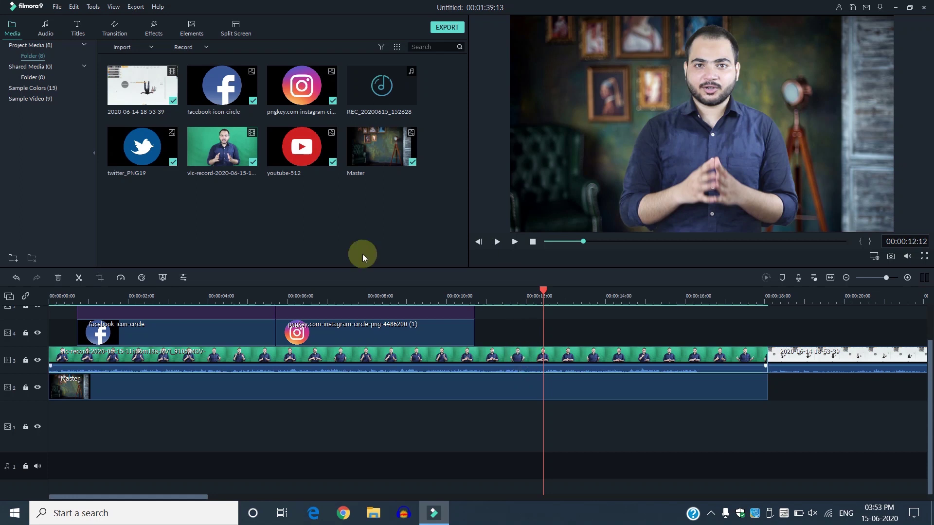
Step: Save the project as Intro in the Wondershare Filmora 9 Projects folder
{"action": "left_click", "coordinate": [57, 6]}
{"action": "left_click", "coordinate": [72, 87]}
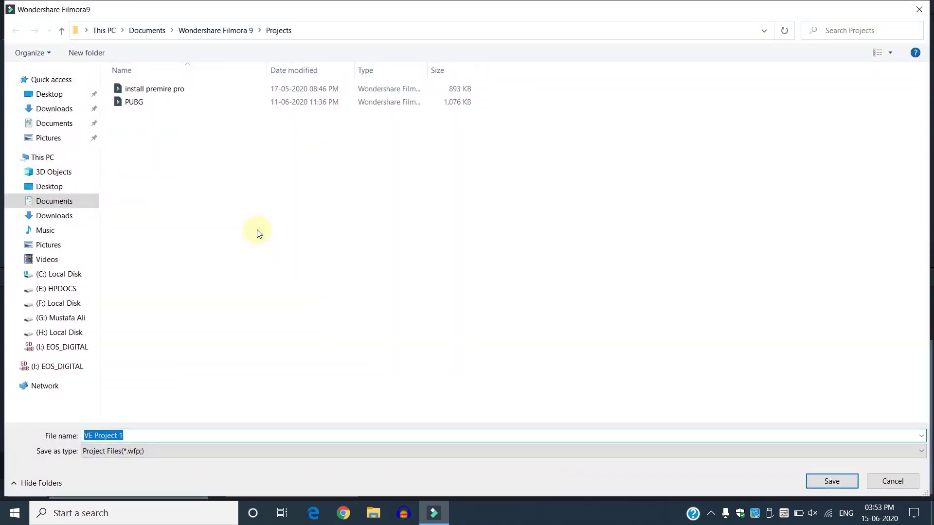
{"action": "type", "text": "Intro"}
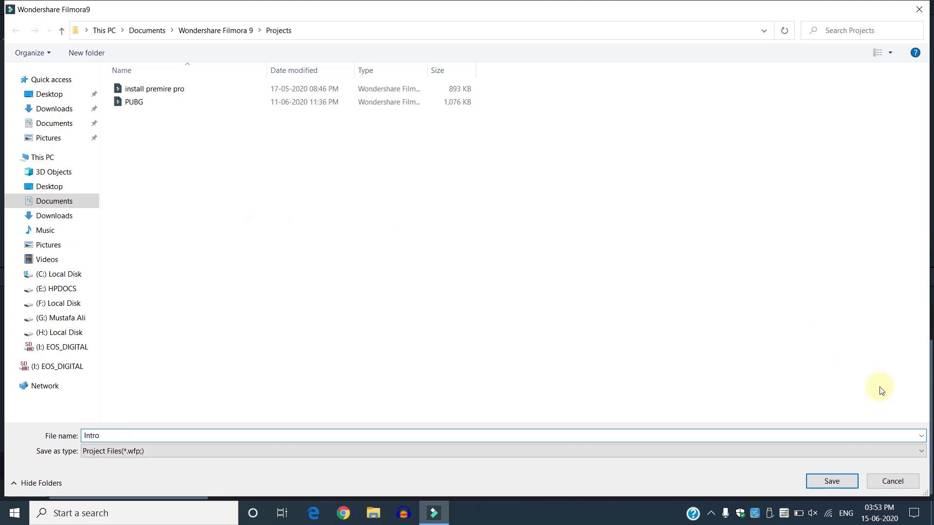
{"action": "left_click", "coordinate": [839, 481]}
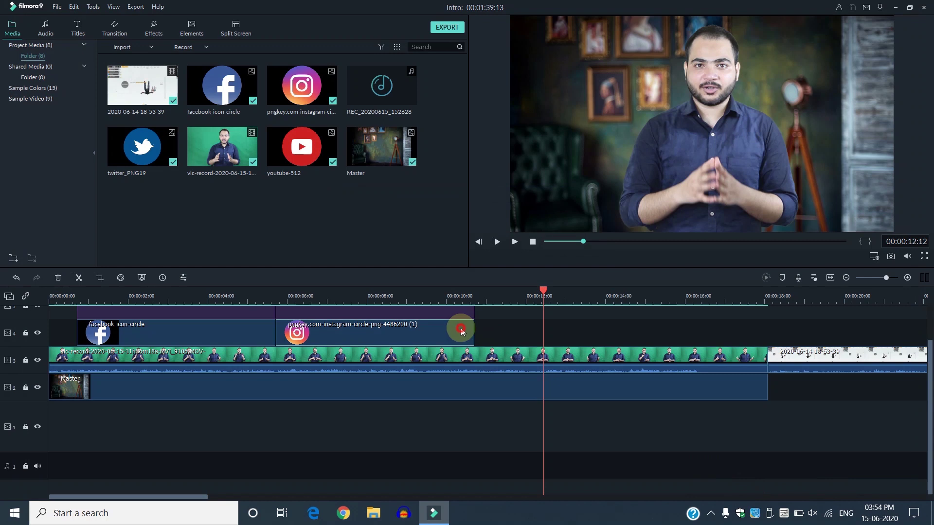
Step: Extend the end of the Instagram icon clip on track 4 slightly
{"action": "left_click_drag", "start_coordinate": [475, 332], "coordinate": [481, 333]}
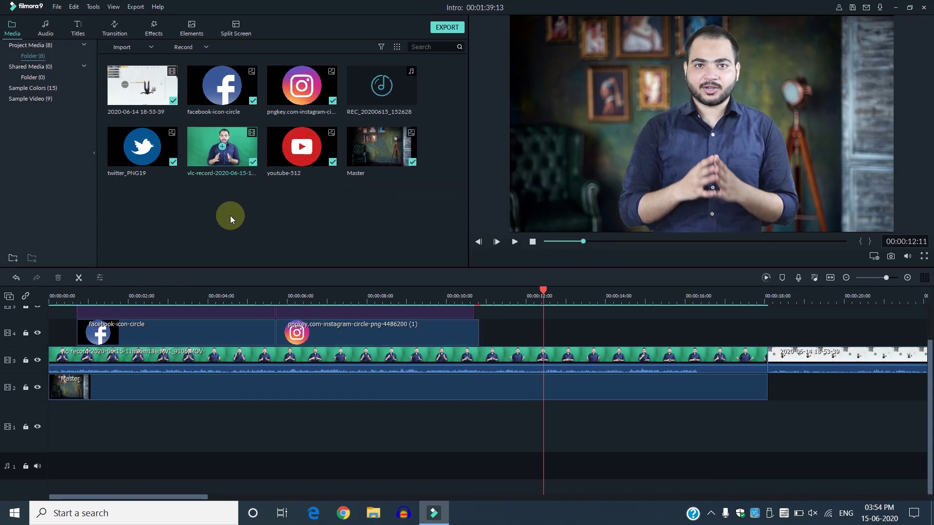
Step: Trim the end of the Instagram icon clip on track 4 to match the Credit 2 title above it, and save the project
{"action": "left_click", "coordinate": [57, 7]}
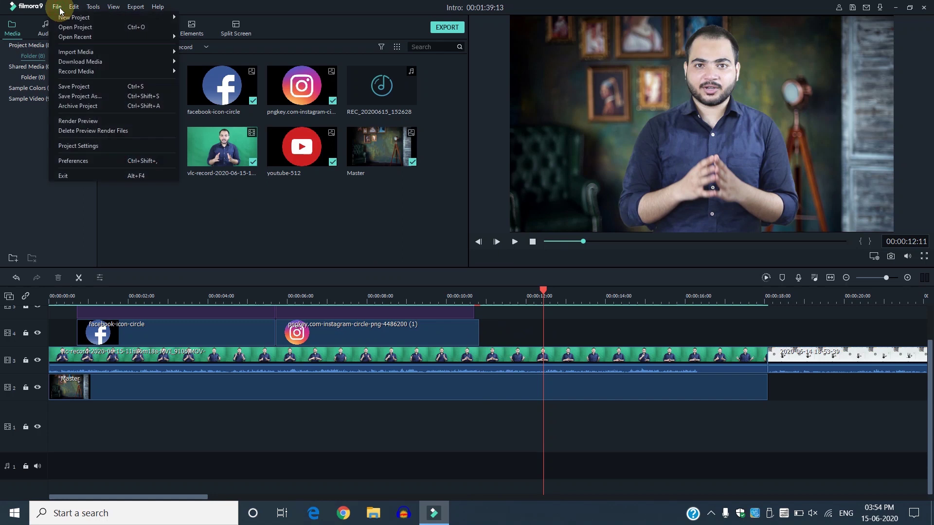
{"action": "left_click", "coordinate": [71, 86]}
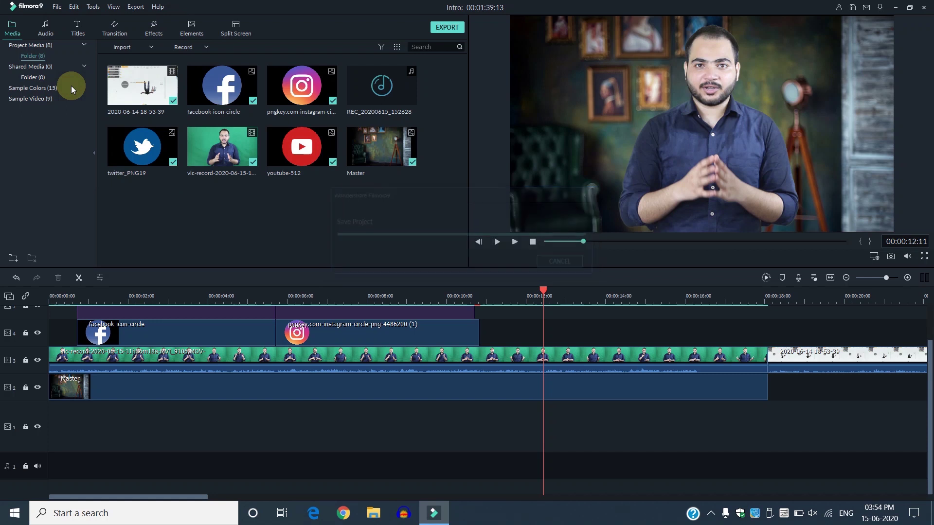
{"action": "left_click_drag", "start_coordinate": [137, 142], "coordinate": [475, 329]}
{"action": "left_click", "coordinate": [483, 331]}
{"action": "key", "text": "ctrl+s"}
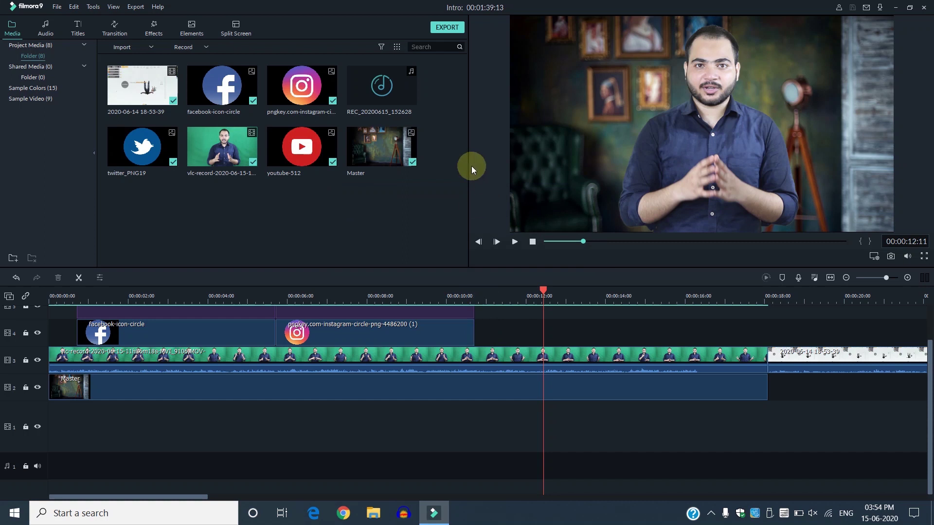
Step: Resize the media library, preview and timeline areas so all tracks from 2 to 5 fit beneath a moderately large preview
{"action": "left_click_drag", "start_coordinate": [467, 164], "coordinate": [232, 171]}
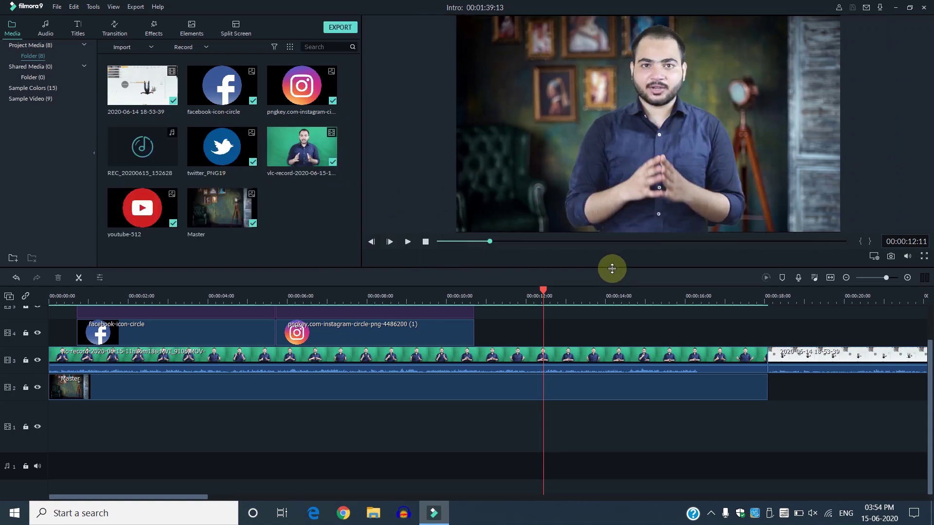
{"action": "left_click_drag", "start_coordinate": [612, 268], "coordinate": [591, 189]}
{"action": "left_click_drag", "start_coordinate": [352, 110], "coordinate": [590, 214]}
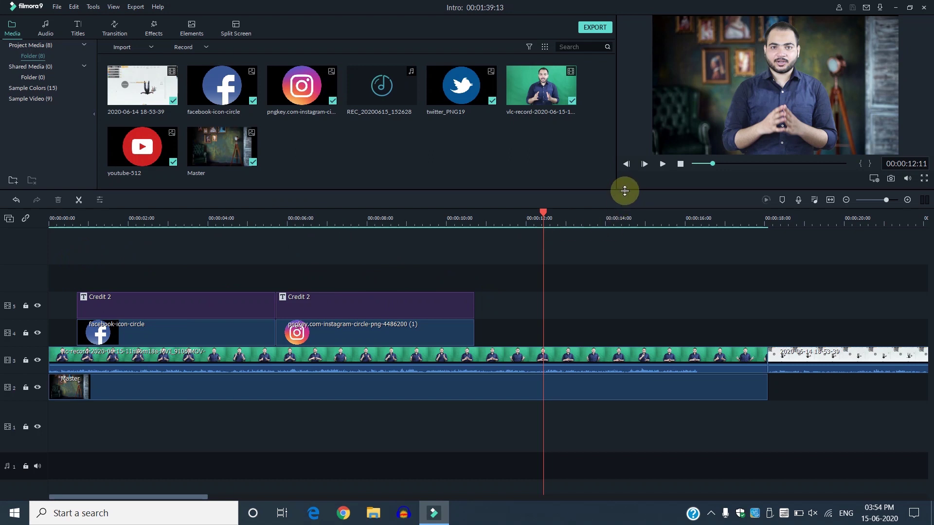
{"action": "left_click_drag", "start_coordinate": [628, 189], "coordinate": [633, 255]}
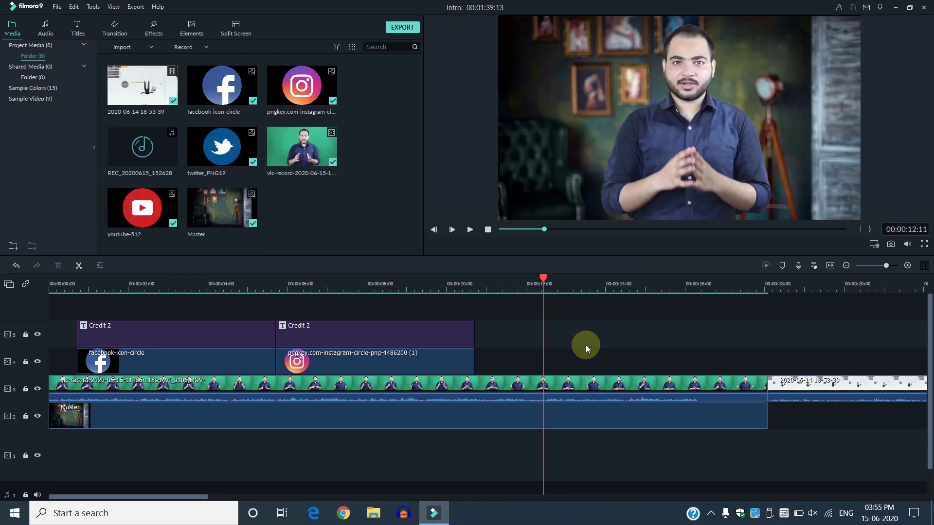
Step: Set the tone of the green-screen clip on track 3 to contrast 57 and brightness -12
{"action": "double_click", "coordinate": [575, 386]}
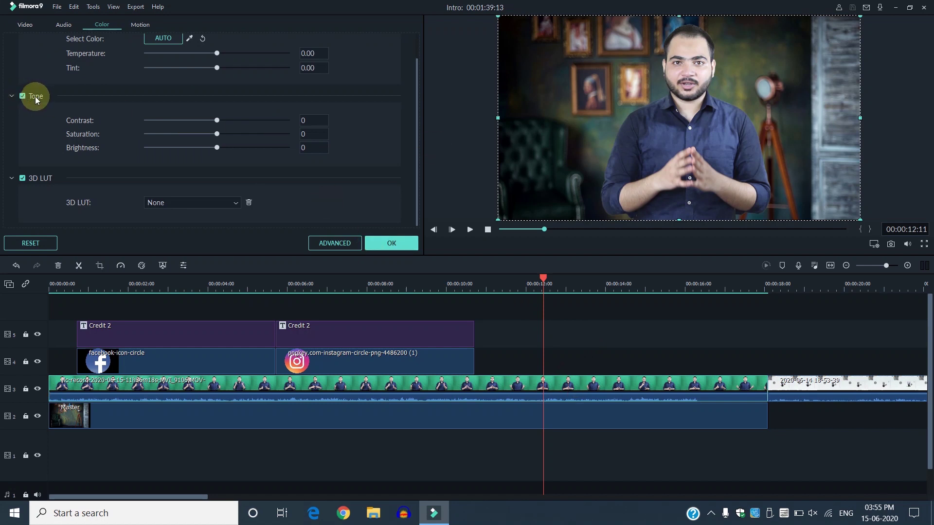
{"action": "mouse_move", "coordinate": [218, 147]}
{"action": "left_mouse_down"}
{"action": "mouse_move", "coordinate": [249, 148]}
{"action": "mouse_move", "coordinate": [208, 148]}
{"action": "left_mouse_up"}
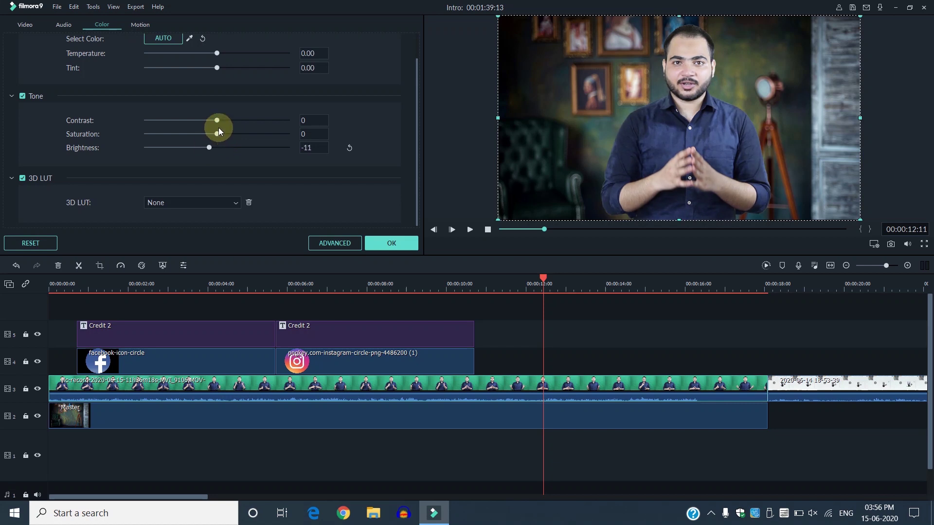
{"action": "left_click_drag", "start_coordinate": [217, 120], "coordinate": [252, 124]}
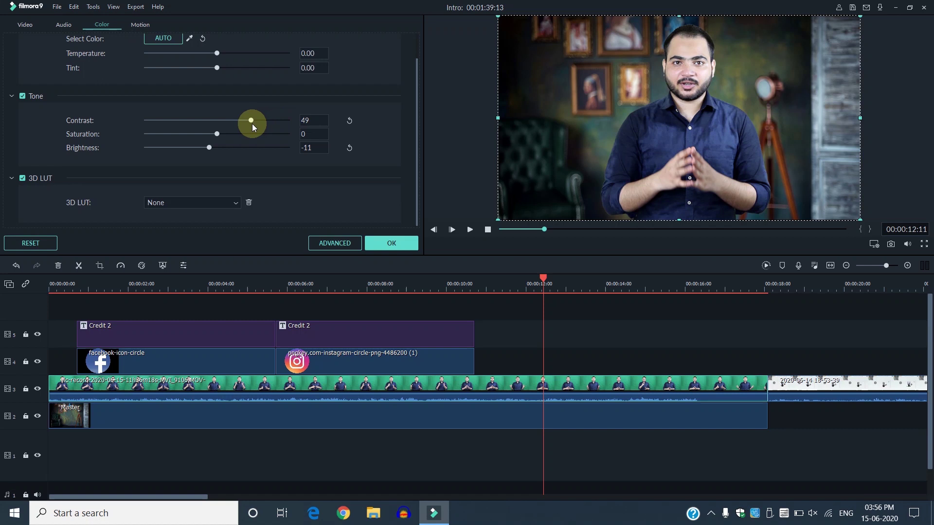
{"action": "left_click_drag", "start_coordinate": [251, 123], "coordinate": [220, 120]}
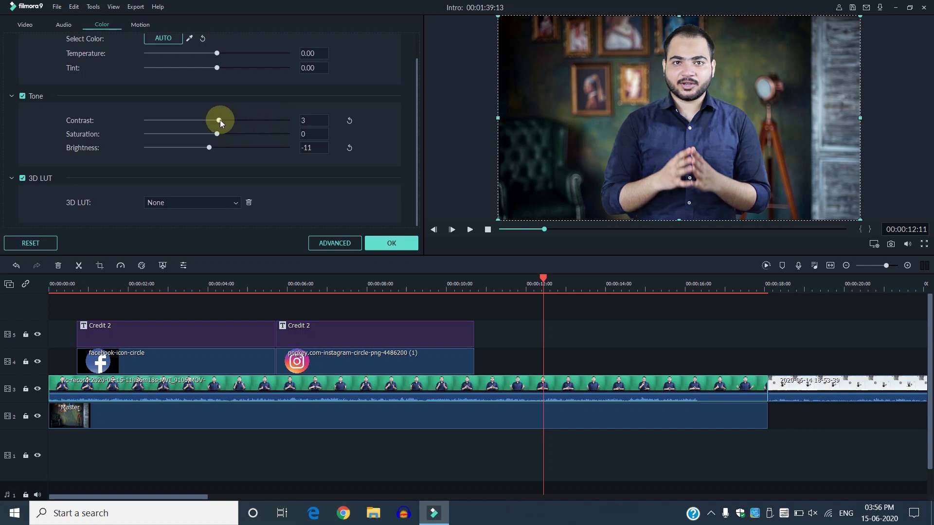
{"action": "left_click_drag", "start_coordinate": [220, 120], "coordinate": [258, 121]}
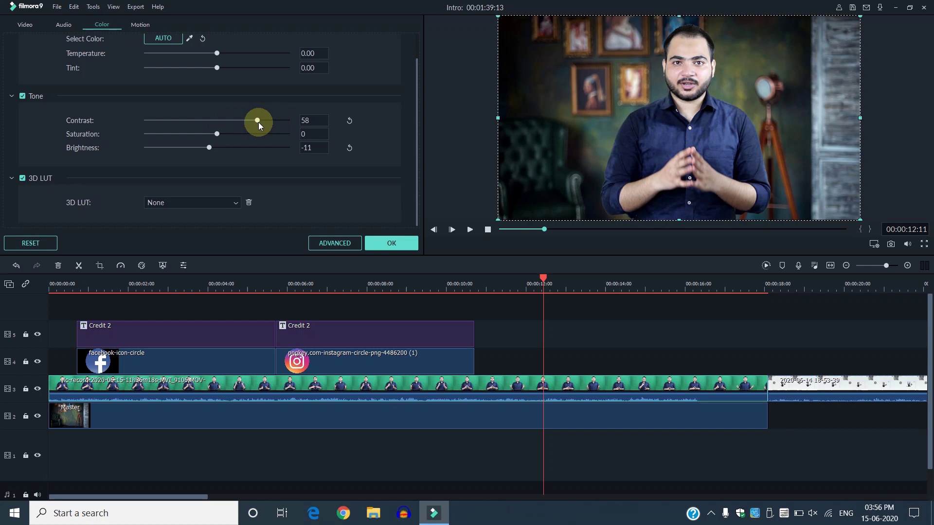
{"action": "left_click_drag", "start_coordinate": [202, 151], "coordinate": [209, 146]}
Step: Set the green-screen clip's brightness to -7 in Advanced Color Correction
{"action": "left_click", "coordinate": [344, 245]}
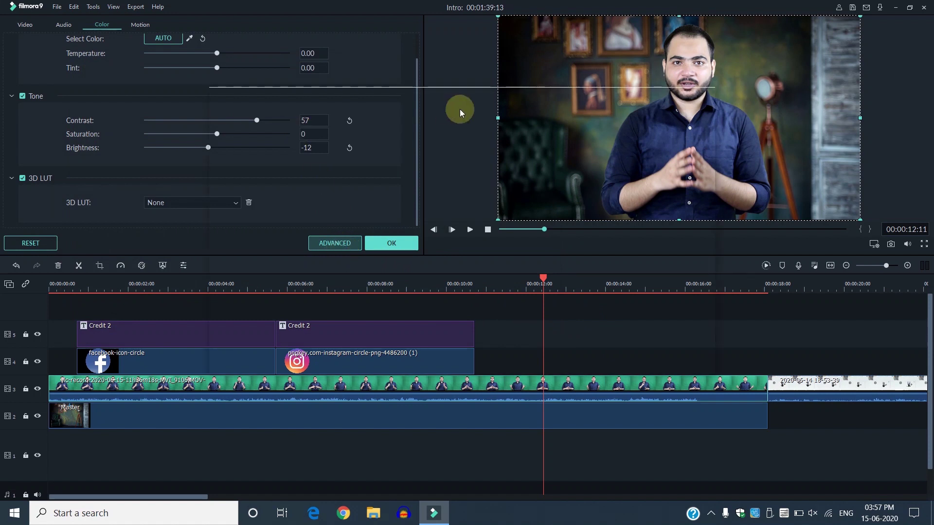
{"action": "left_click_drag", "start_coordinate": [430, 98], "coordinate": [401, 88]}
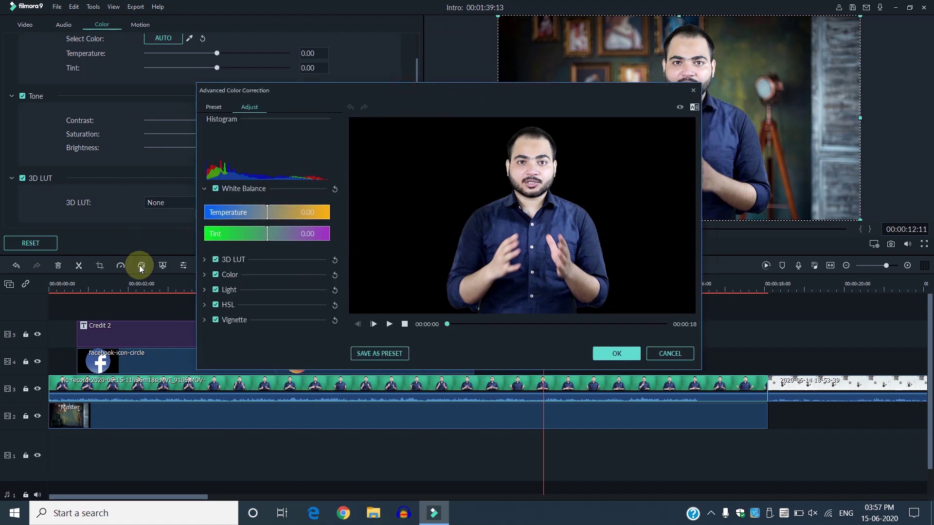
{"action": "left_click_drag", "start_coordinate": [336, 89], "coordinate": [253, 75]}
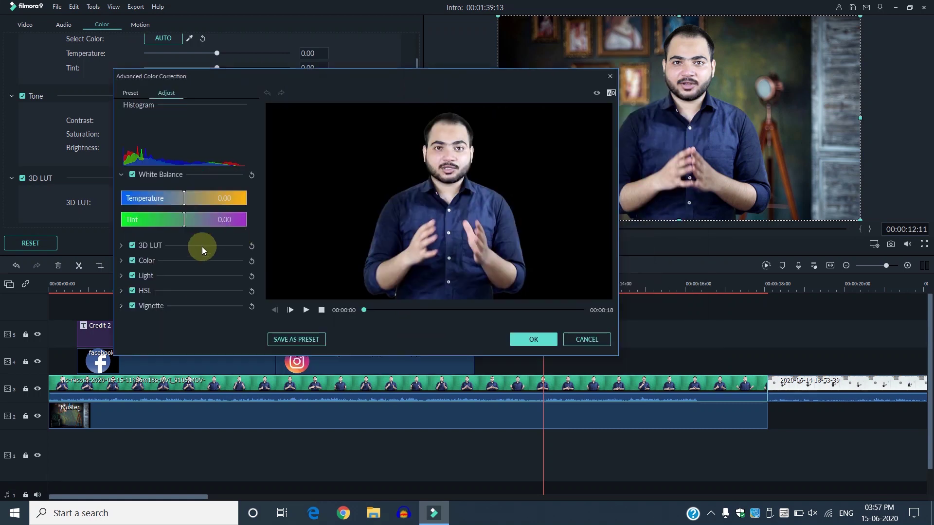
{"action": "left_click", "coordinate": [121, 261]}
{"action": "left_click_drag", "start_coordinate": [254, 235], "coordinate": [259, 299]}
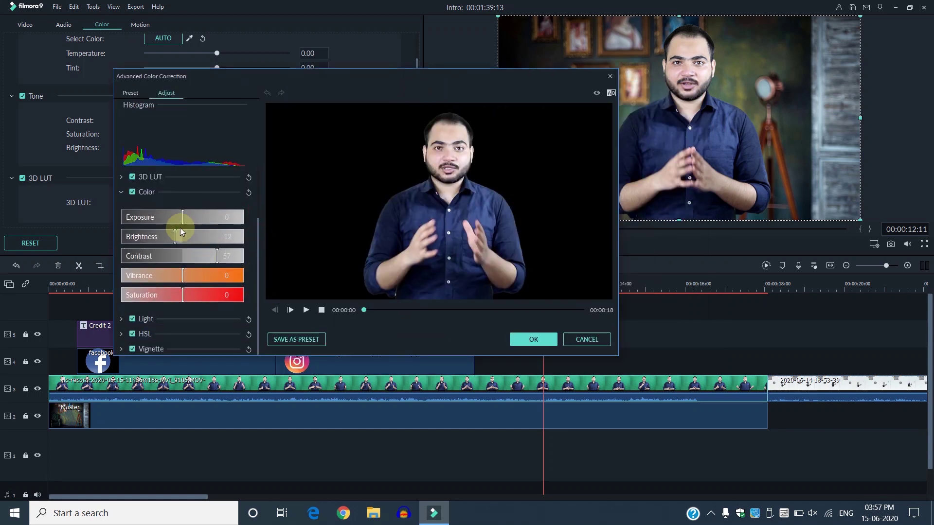
{"action": "mouse_move", "coordinate": [176, 237]}
{"action": "left_mouse_down"}
{"action": "mouse_move", "coordinate": [188, 236]}
{"action": "mouse_move", "coordinate": [178, 236]}
{"action": "left_mouse_up"}
Step: Set the clip's Blacks to -22, slightly reduce its Whites, and apply the advanced color correction
{"action": "left_click", "coordinate": [122, 319]}
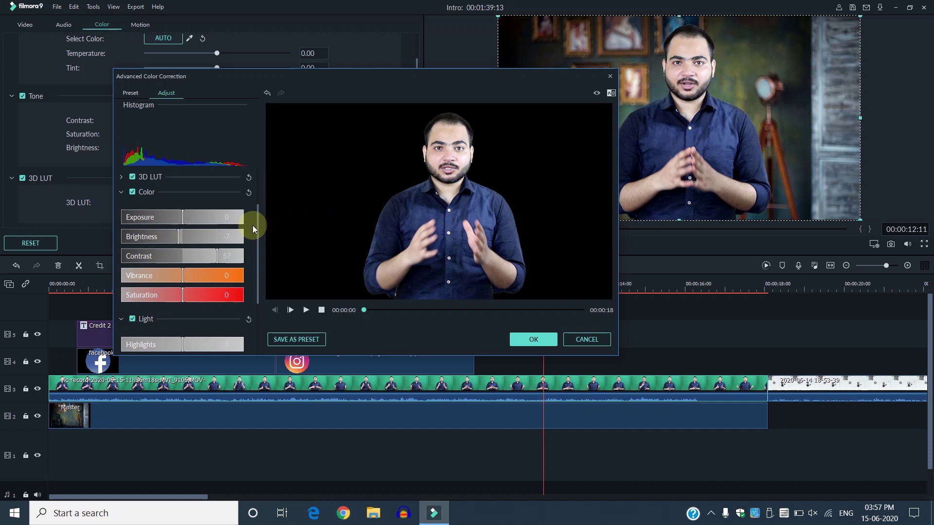
{"action": "left_click_drag", "start_coordinate": [259, 250], "coordinate": [258, 298]}
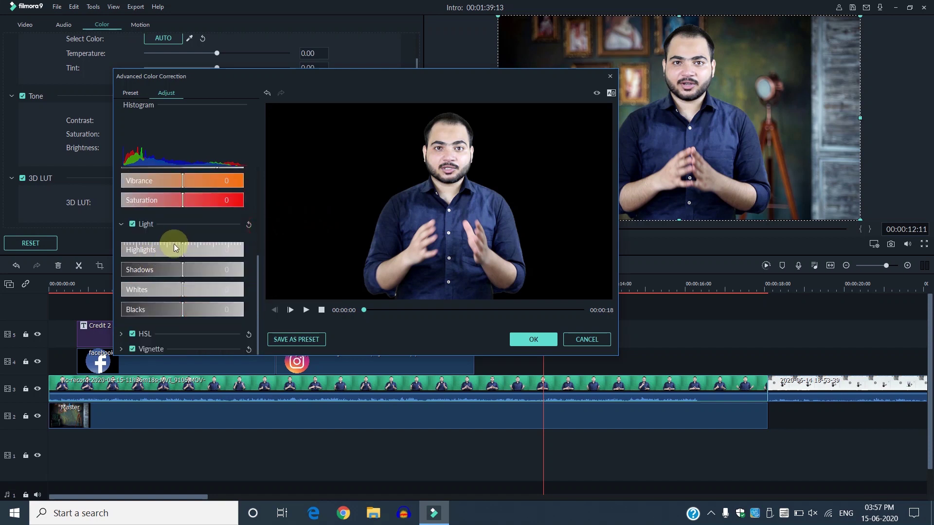
{"action": "left_click_drag", "start_coordinate": [161, 309], "coordinate": [168, 310]}
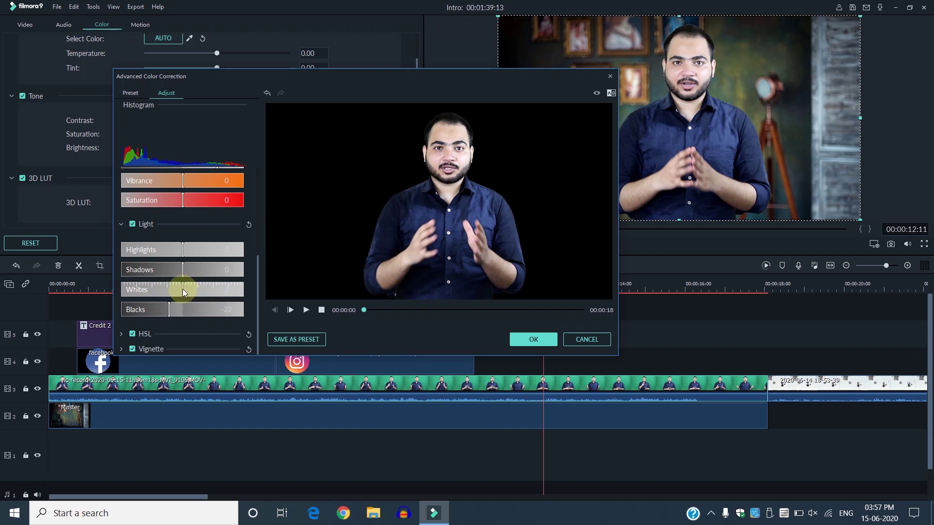
{"action": "left_click_drag", "start_coordinate": [200, 291], "coordinate": [179, 291]}
{"action": "left_click", "coordinate": [532, 339]}
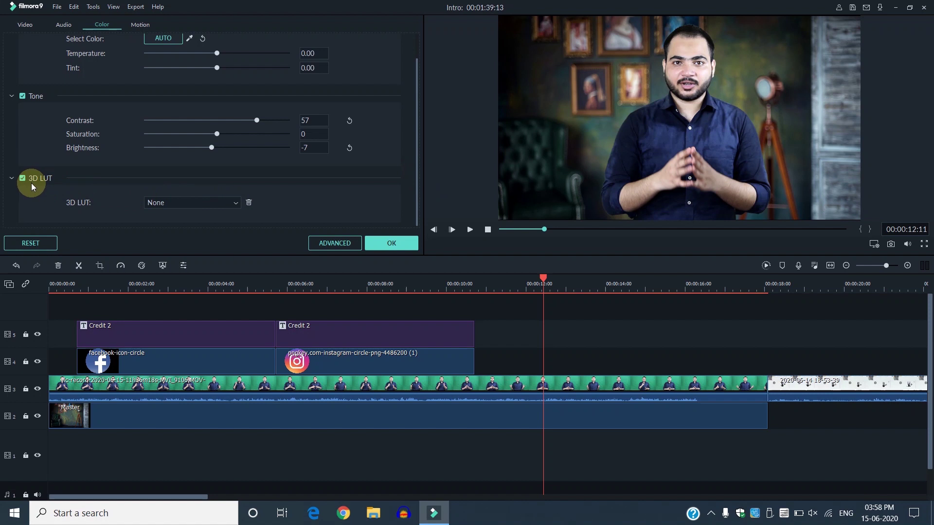
Step: Apply the Walking Dead 3D LUT to the green-screen clip and accept its color settings
{"action": "left_click", "coordinate": [181, 206]}
{"action": "left_click_drag", "start_coordinate": [241, 236], "coordinate": [242, 306]}
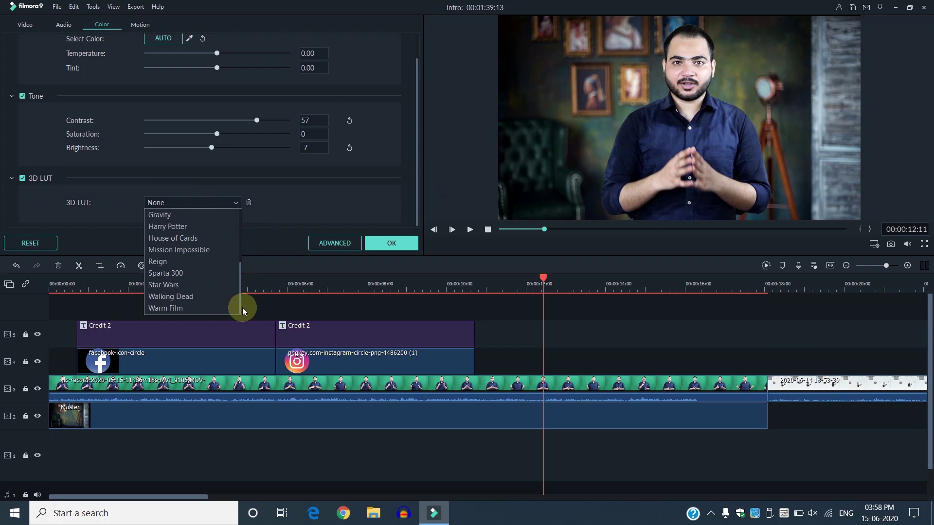
{"action": "left_click", "coordinate": [194, 299]}
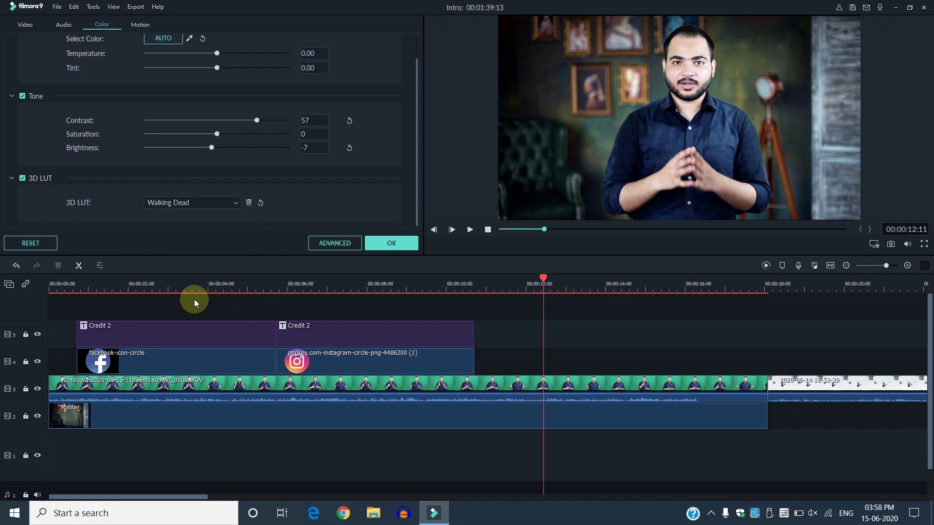
{"action": "left_click", "coordinate": [193, 206]}
{"action": "left_click", "coordinate": [195, 207]}
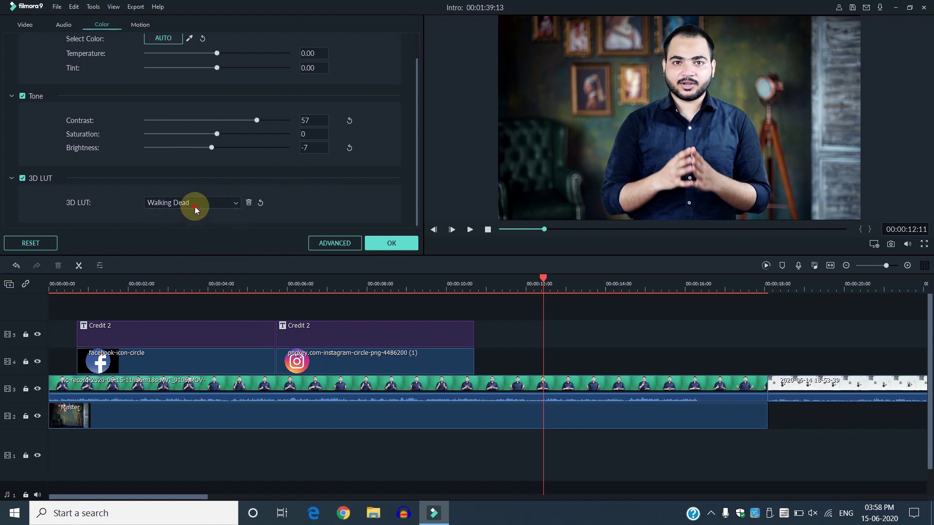
{"action": "left_click", "coordinate": [391, 244]}
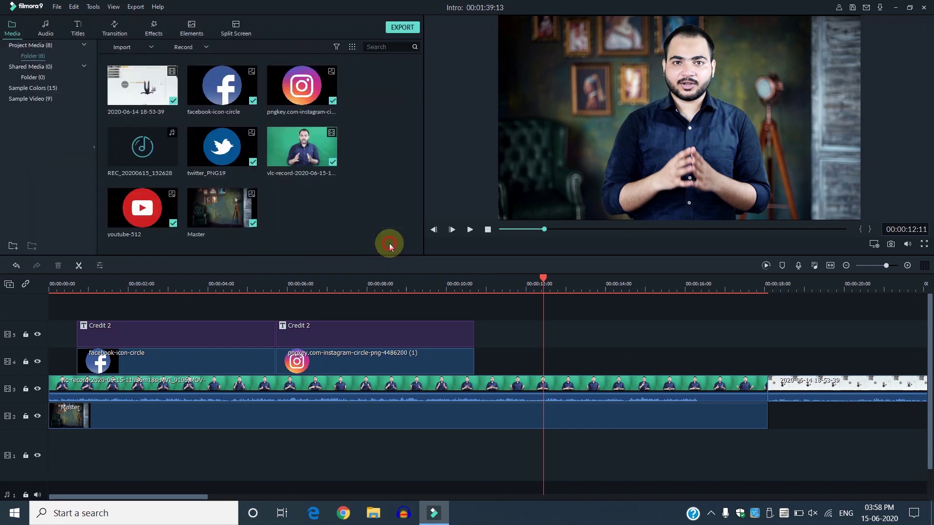
Step: Render the preview and play the color-corrected clip from near the start of the timeline
{"action": "left_click", "coordinate": [256, 290]}
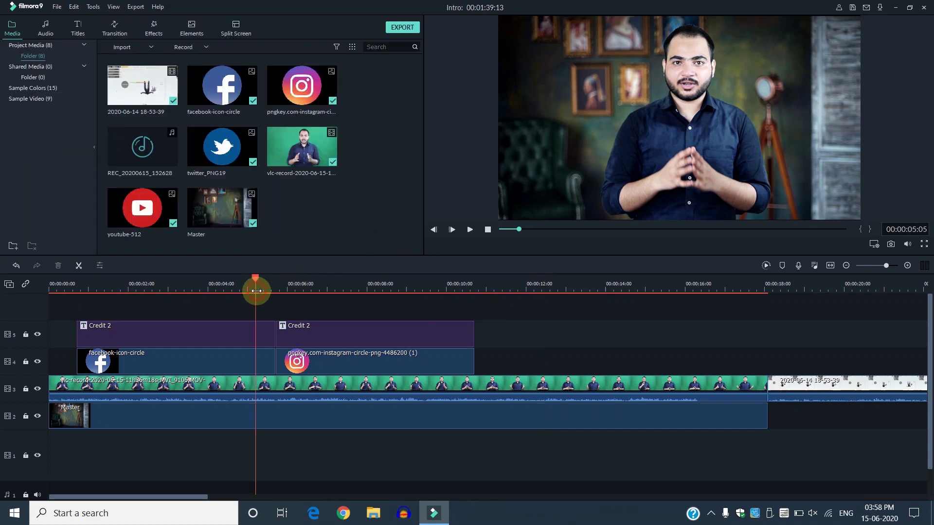
{"action": "left_click_drag", "start_coordinate": [256, 290], "coordinate": [53, 283]}
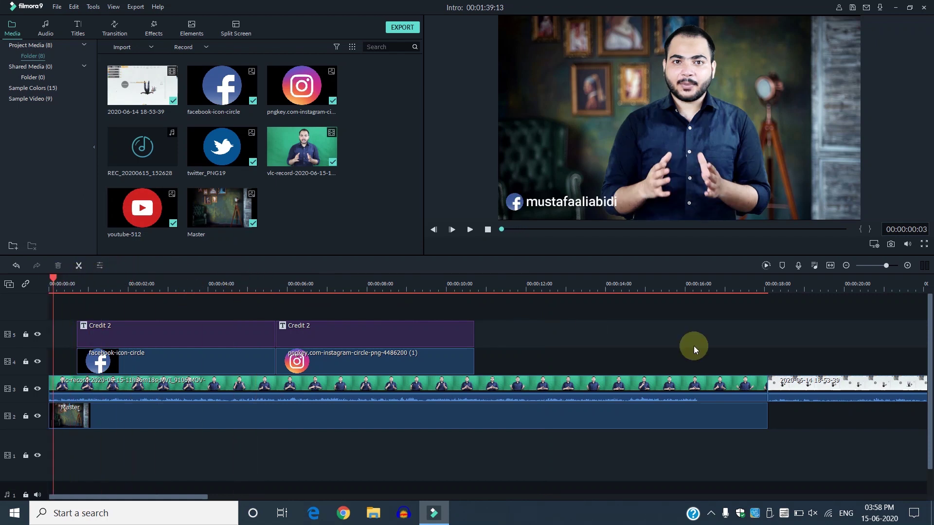
{"action": "key", "text": "Return"}
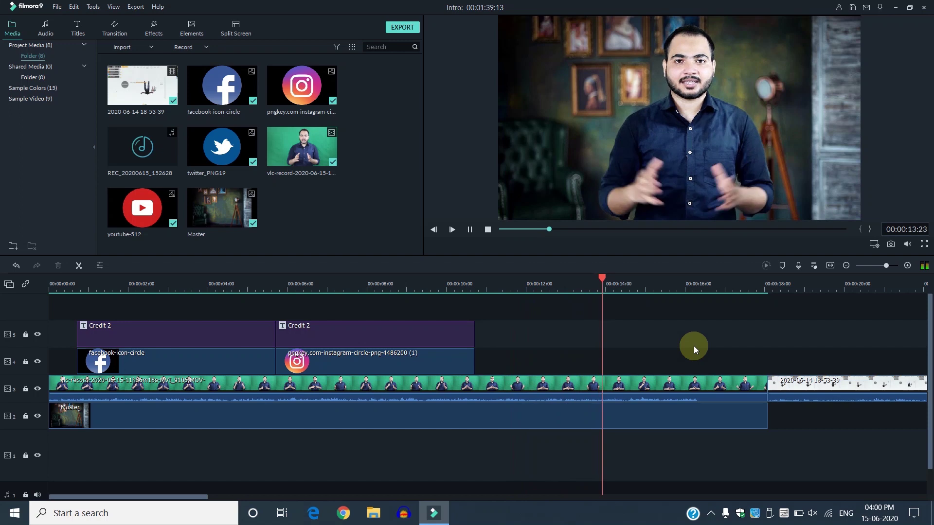
Step: Add the Blurry Roll 1 transition between the green-screen clip and the gameplay clip on track 3
{"action": "left_click", "coordinate": [106, 25]}
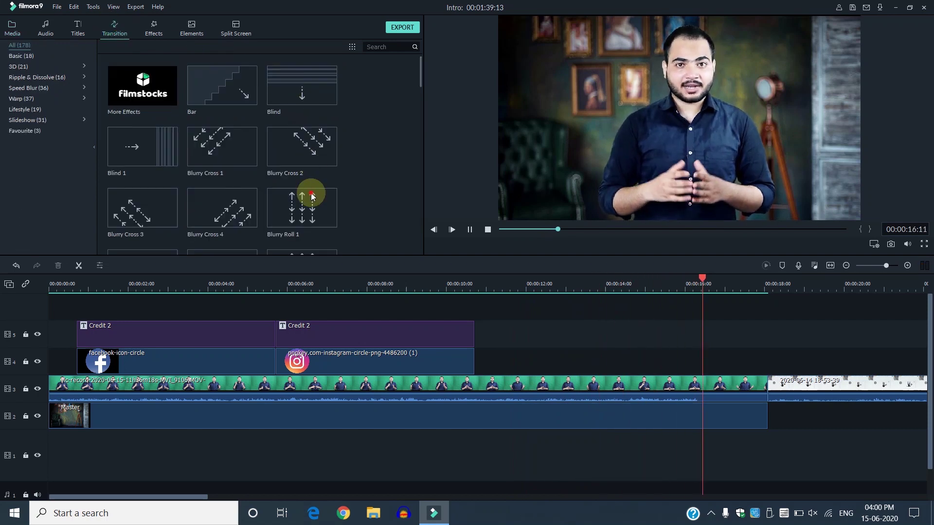
{"action": "left_click_drag", "start_coordinate": [319, 205], "coordinate": [804, 386]}
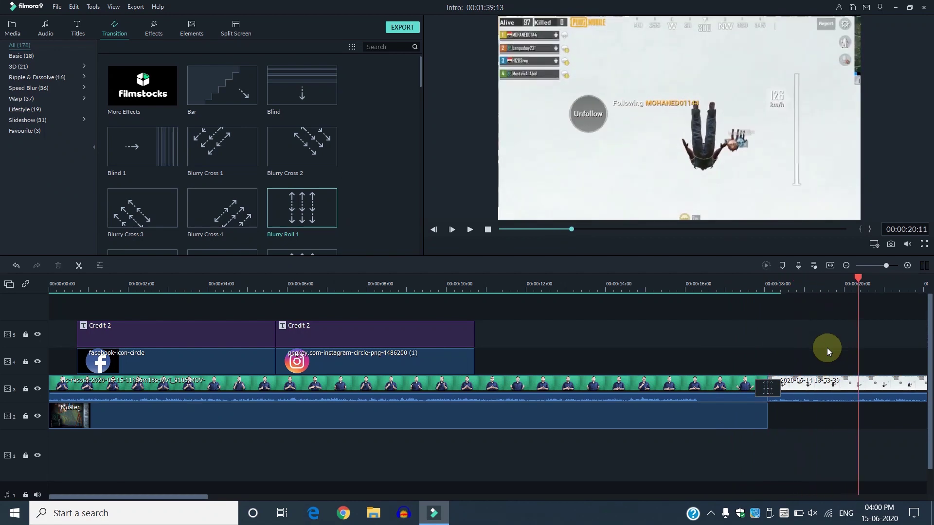
{"action": "left_click", "coordinate": [830, 288]}
Step: Delete the last gameplay segment at the end of track 3
{"action": "scroll", "coordinate": [132, 323], "scroll_direction": "down", "scroll_amount": 5}
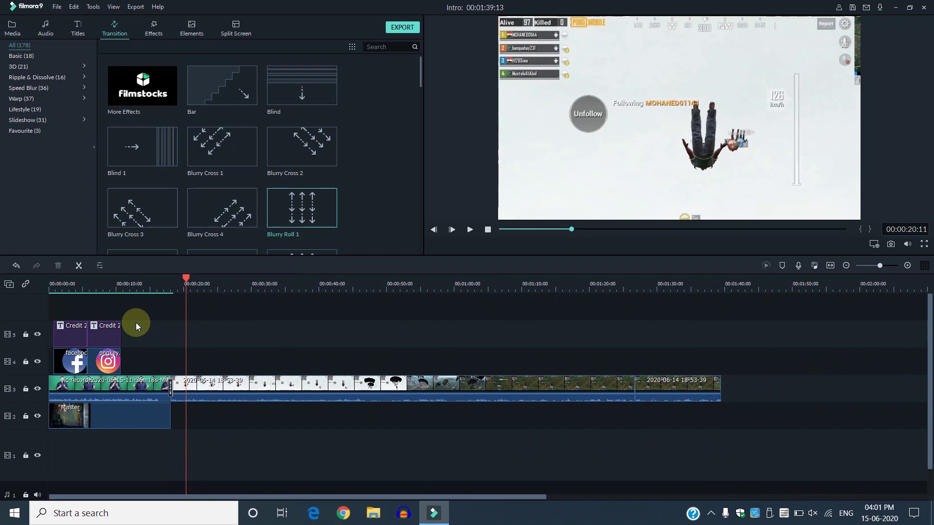
{"action": "left_click", "coordinate": [652, 384]}
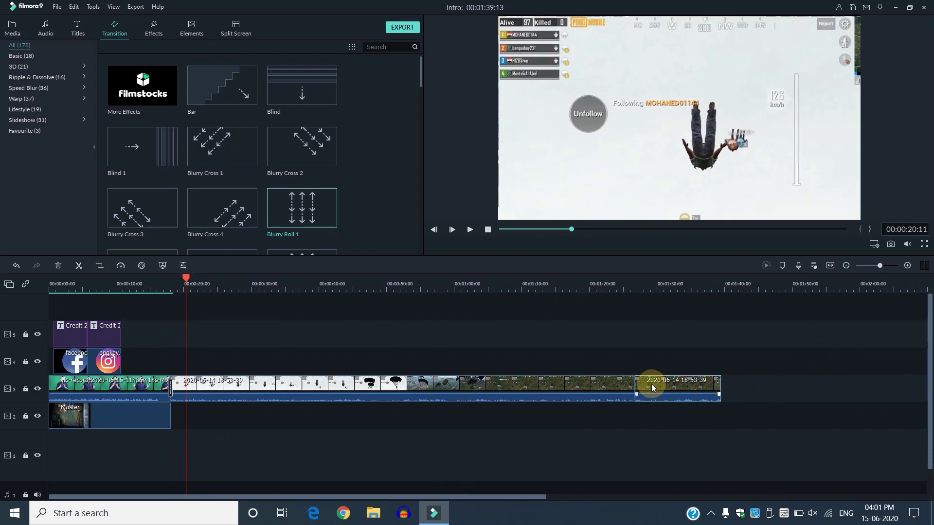
{"action": "key", "text": "Delete"}
Step: Trim the end of the remaining gameplay clip back to about 00:00:46:12 and fit the whole project in the timeline
{"action": "left_click", "coordinate": [633, 386]}
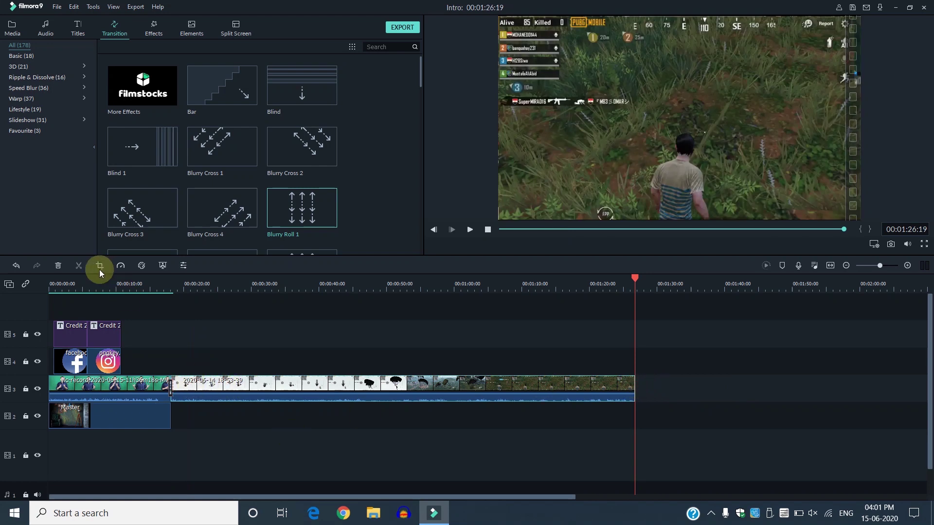
{"action": "left_click", "coordinate": [349, 285]}
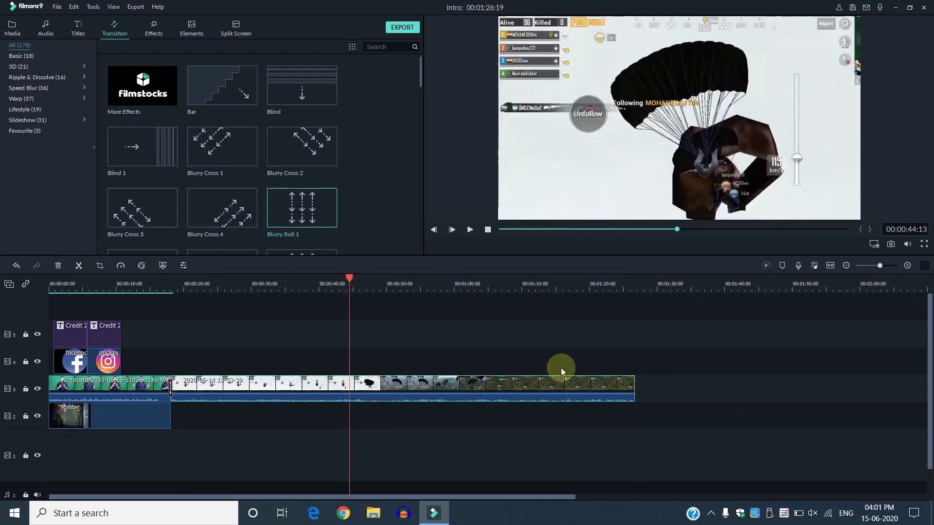
{"action": "left_click_drag", "start_coordinate": [634, 391], "coordinate": [362, 386]}
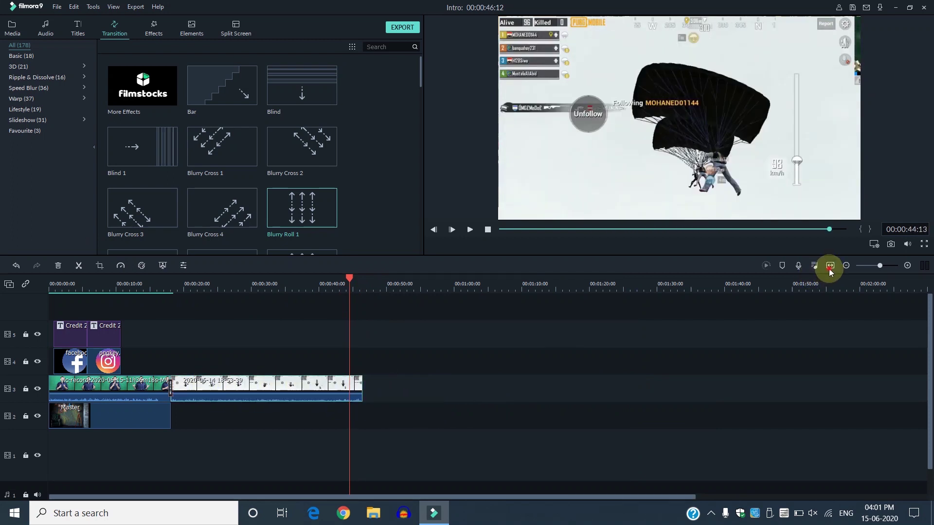
{"action": "left_click", "coordinate": [829, 267]}
Step: Scrub the timeline back to 00:00:03:22 to check the social media icons and titles over the intro clip
{"action": "left_click", "coordinate": [344, 288]}
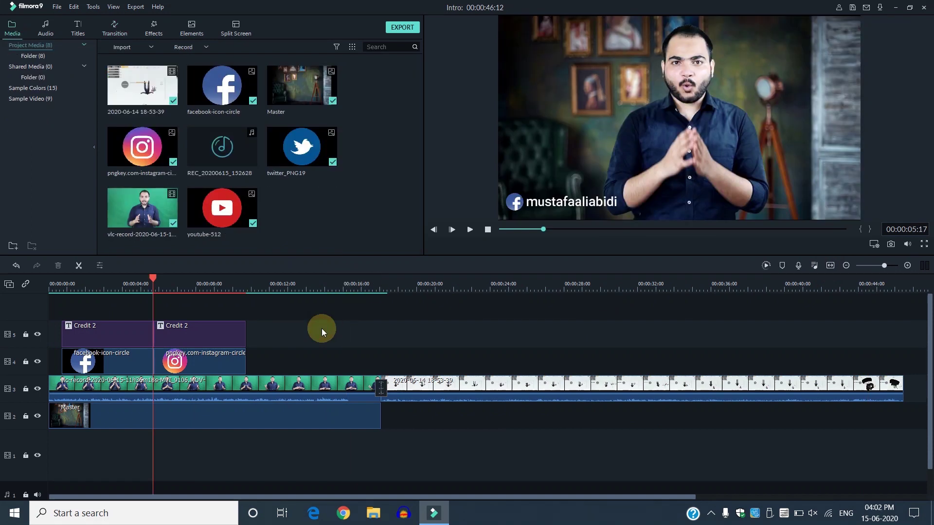
{"action": "left_click_drag", "start_coordinate": [152, 277], "coordinate": [120, 278]}
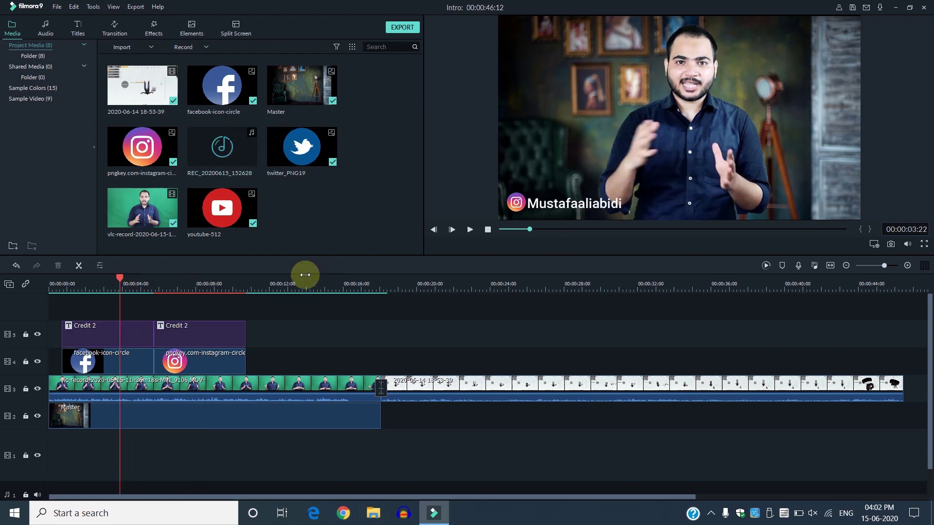
Step: Move the playhead to 00:00:11:21 in the intro clip, just past the Instagram icon and title
{"action": "left_click", "coordinate": [292, 285]}
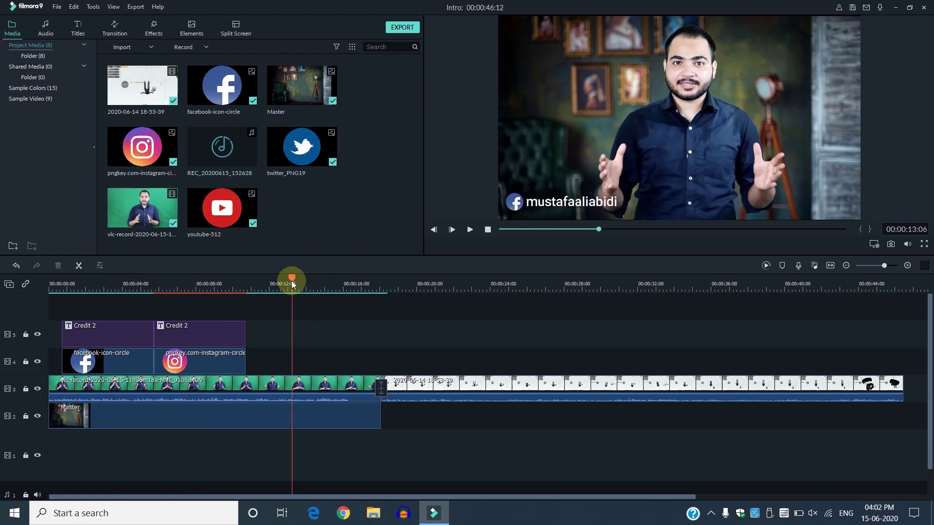
{"action": "scroll", "coordinate": [258, 279], "scroll_direction": "down", "scroll_amount": 2}
{"action": "scroll", "coordinate": [292, 281], "scroll_direction": "up", "scroll_amount": 3}
{"action": "left_click_drag", "start_coordinate": [298, 282], "coordinate": [260, 278]}
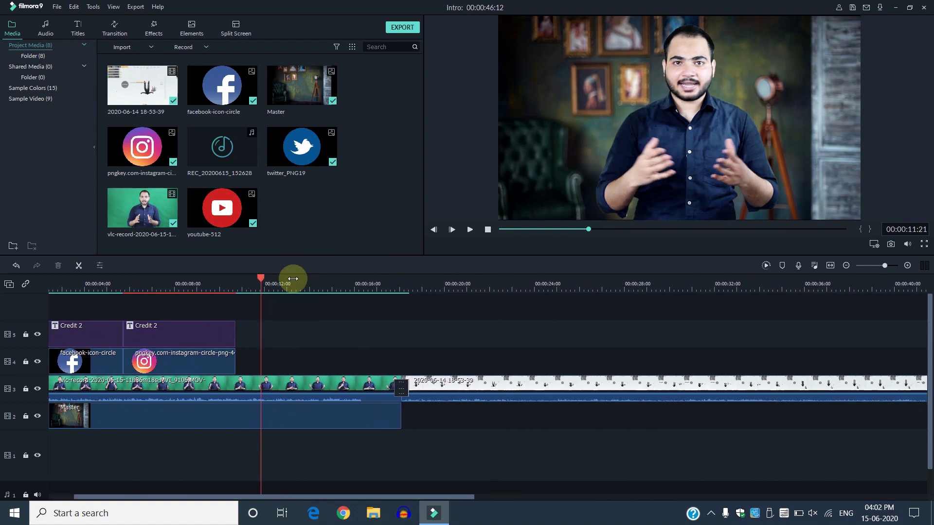
{"action": "scroll", "coordinate": [294, 282], "scroll_direction": "up", "scroll_amount": 3}
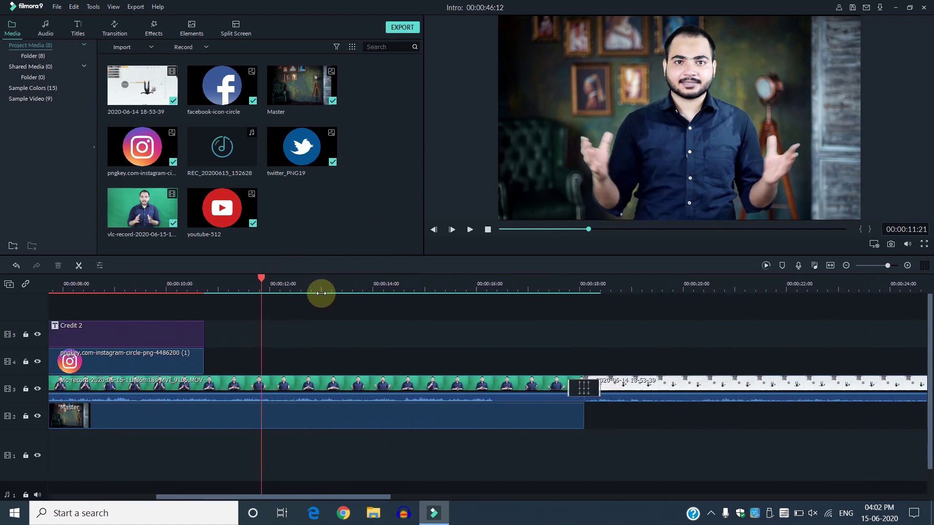
{"action": "scroll", "coordinate": [321, 293], "scroll_direction": "down", "scroll_amount": 1}
Step: Import the youtube-logo-new image from the YouTube > Royalty free images folder on drive G into the project media
{"action": "left_click", "coordinate": [127, 48]}
{"action": "left_click", "coordinate": [130, 60]}
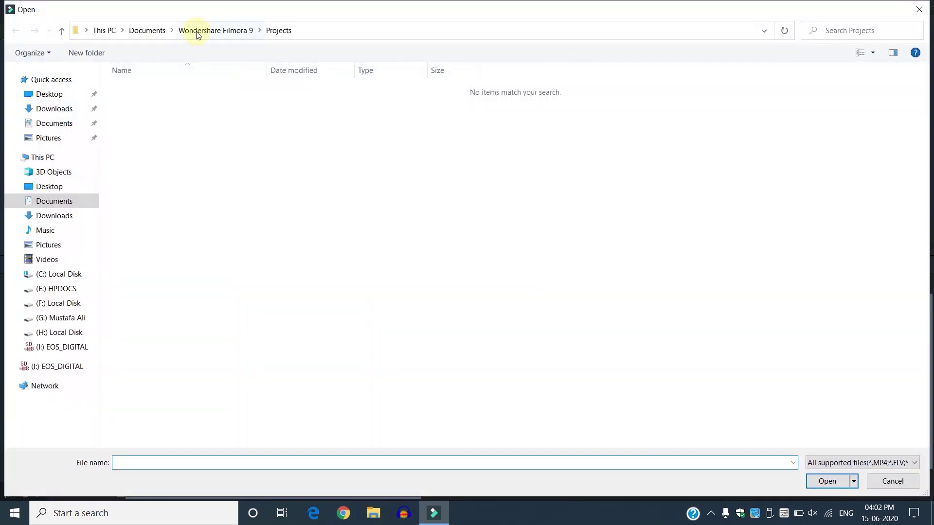
{"action": "left_click", "coordinate": [43, 157]}
{"action": "left_click", "coordinate": [826, 180]}
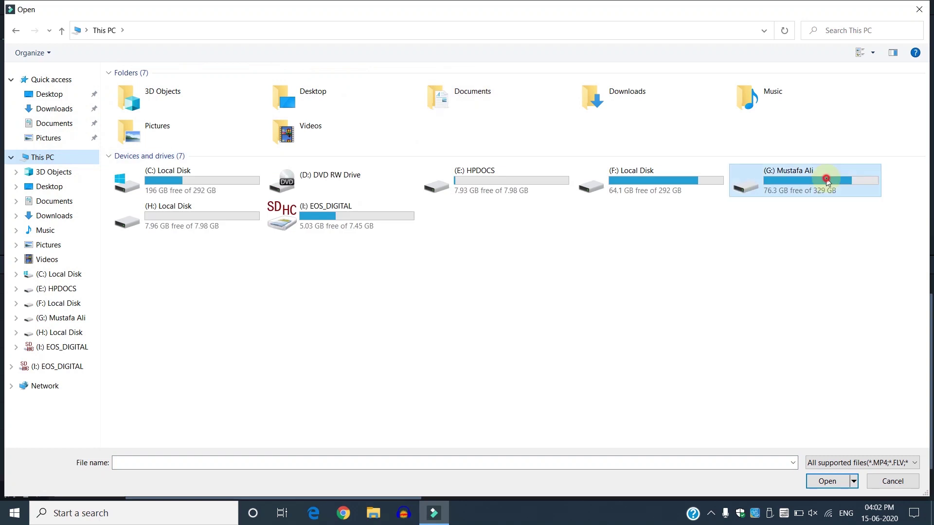
{"action": "double_click", "coordinate": [826, 181]}
{"action": "double_click", "coordinate": [482, 194]}
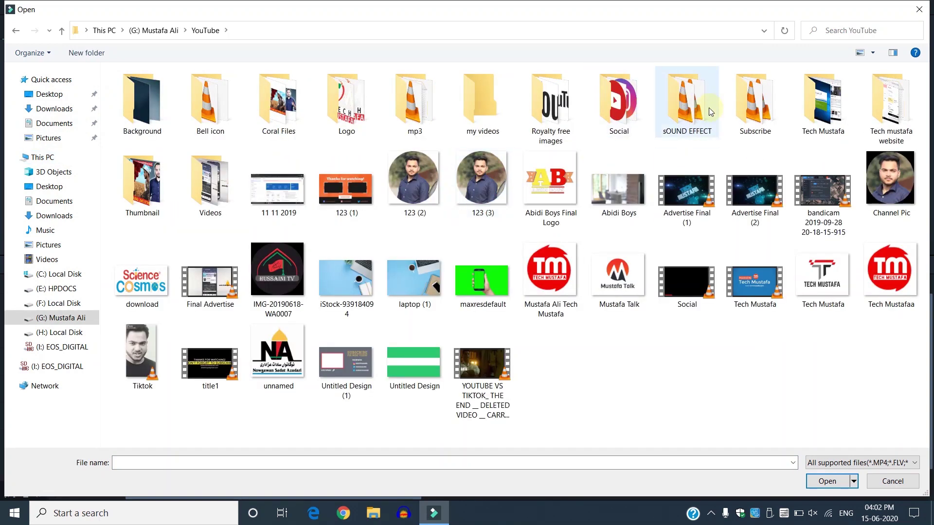
{"action": "double_click", "coordinate": [552, 117]}
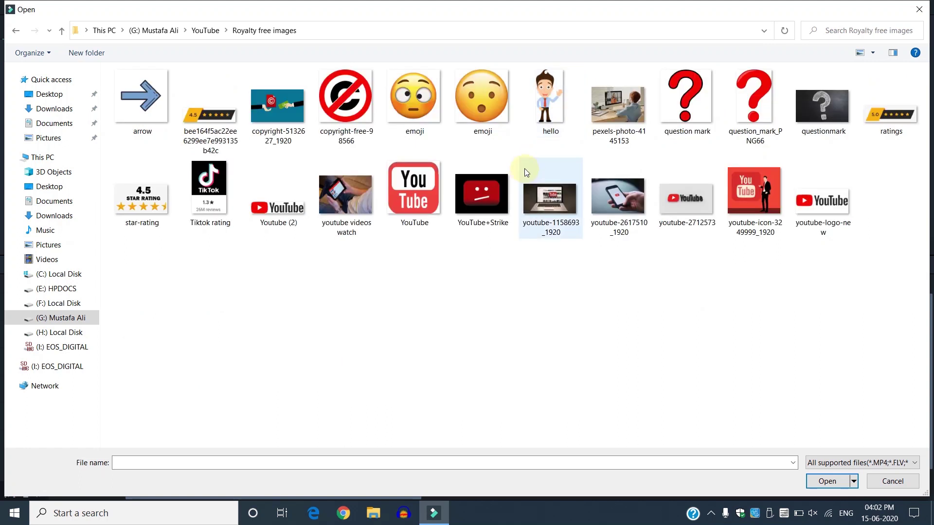
{"action": "double_click", "coordinate": [822, 200]}
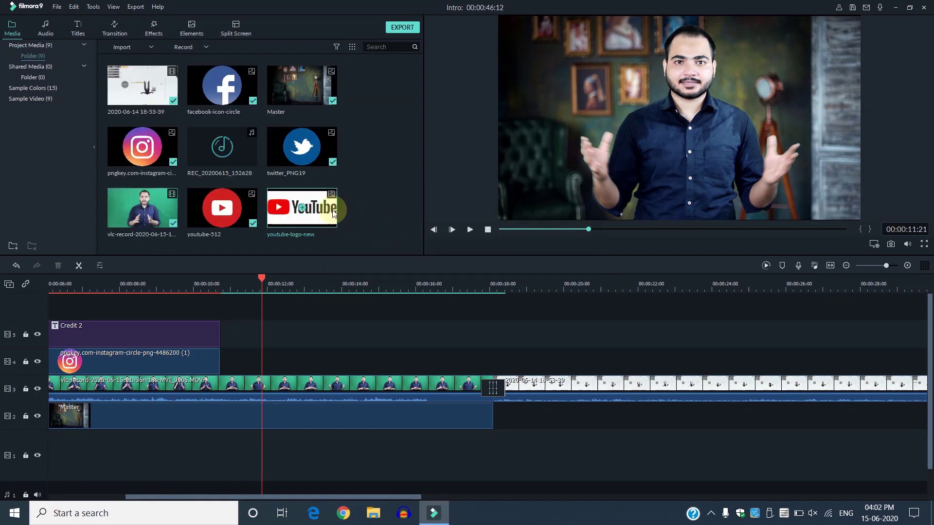
Step: Place youtube-logo-new on track 4 at 00:00:11:21, shrink it to a small box and position it beside the presenter's shoulder over the armchair
{"action": "left_click_drag", "start_coordinate": [315, 220], "coordinate": [264, 352]}
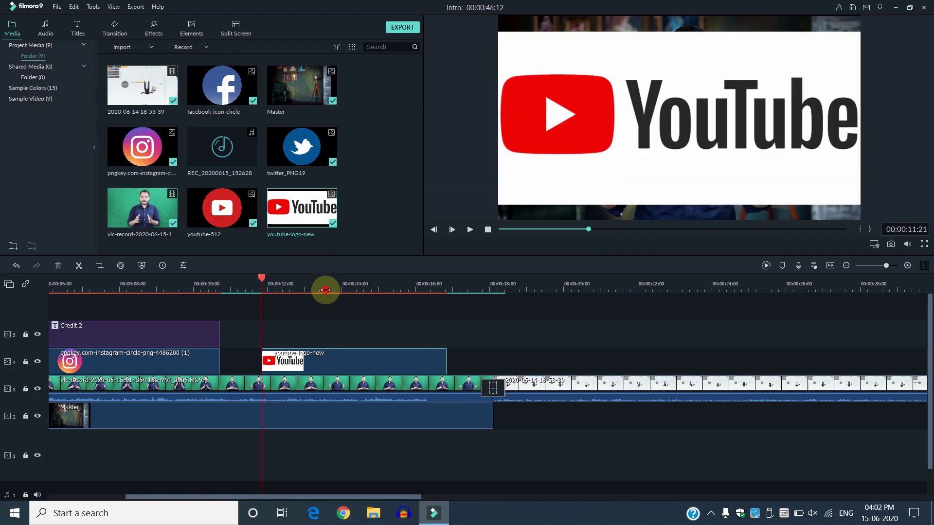
{"action": "left_click", "coordinate": [323, 287]}
{"action": "left_click", "coordinate": [722, 113]}
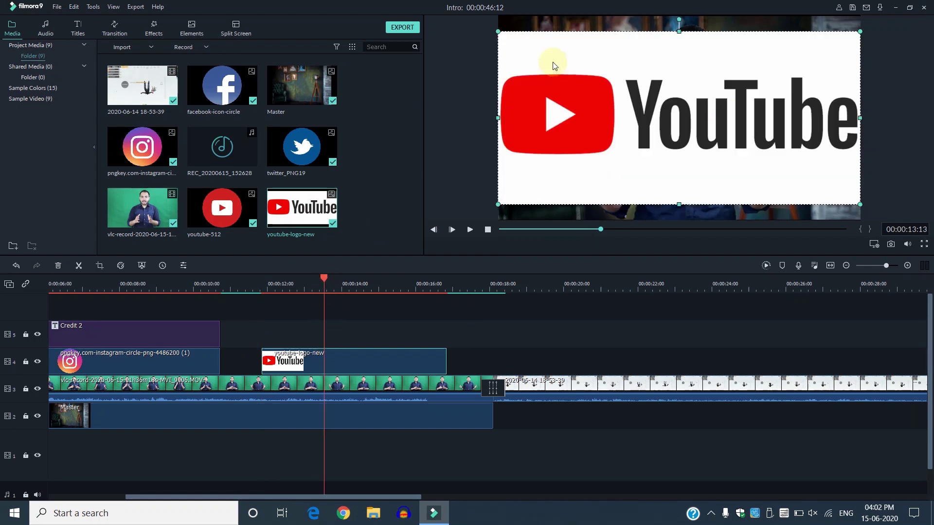
{"action": "left_click_drag", "start_coordinate": [498, 32], "coordinate": [650, 105]}
{"action": "left_click_drag", "start_coordinate": [726, 124], "coordinate": [553, 112]}
{"action": "left_click", "coordinate": [532, 336]}
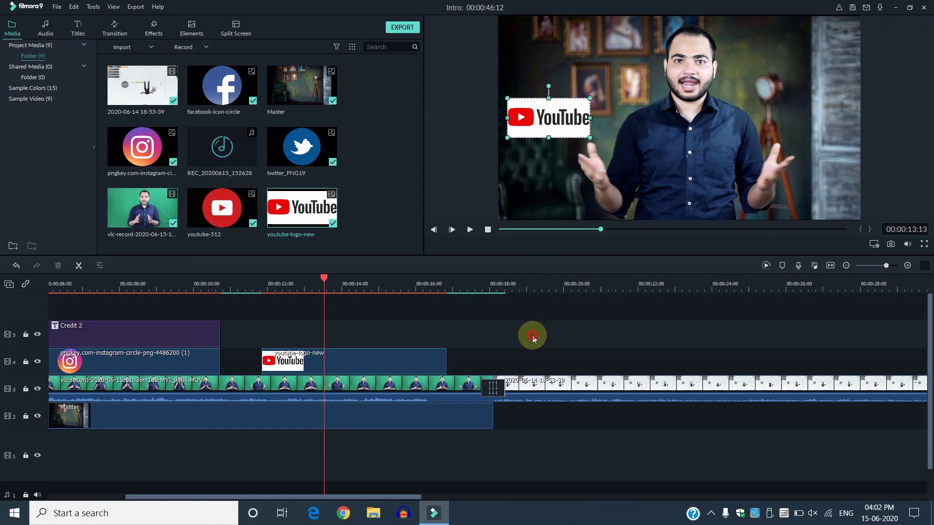
Step: Play the intro from just before the YouTube logo clip to check how the logo appears
{"action": "left_click_drag", "start_coordinate": [323, 281], "coordinate": [253, 275]}
{"action": "key", "text": "space"}
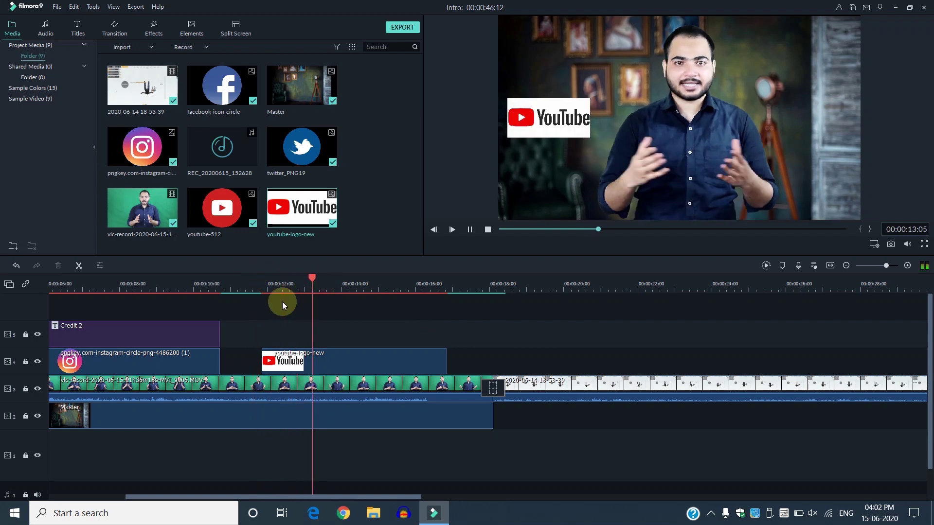
{"action": "key", "text": "space"}
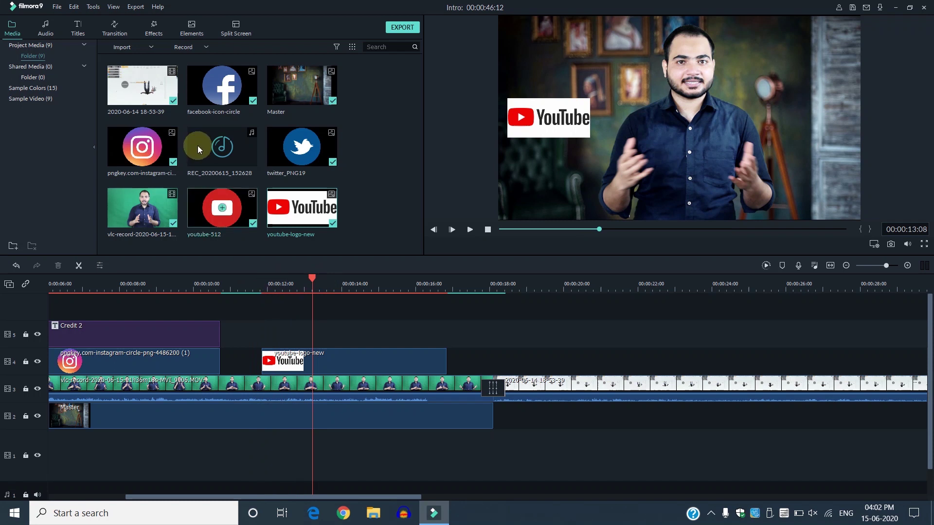
Step: Add the Erase transition to the start of the YouTube logo clip on track 4 and play it from 00:00:11:15
{"action": "left_click", "coordinate": [120, 30]}
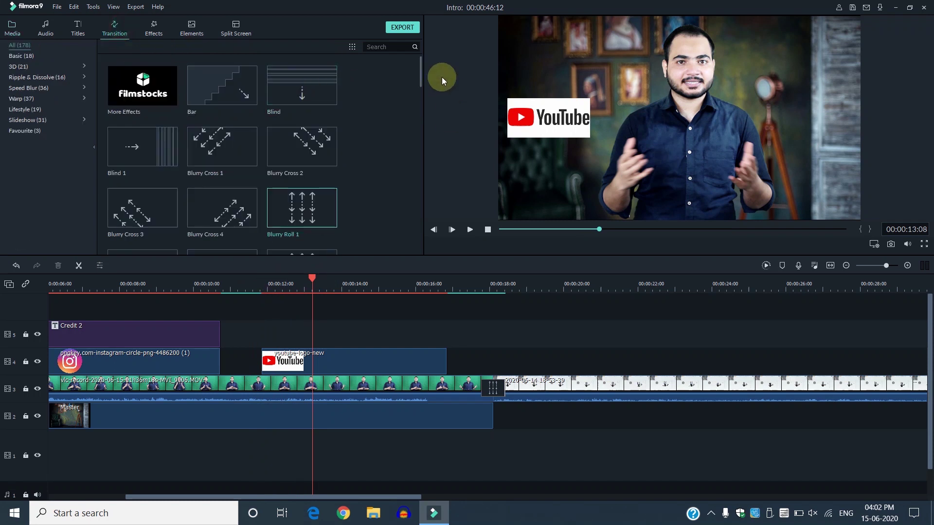
{"action": "left_click_drag", "start_coordinate": [419, 72], "coordinate": [419, 225]}
{"action": "mouse_move", "coordinate": [282, 162]}
{"action": "left_mouse_down"}
{"action": "mouse_move", "coordinate": [271, 358]}
{"action": "mouse_move", "coordinate": [333, 368]}
{"action": "mouse_move", "coordinate": [305, 368]}
{"action": "left_mouse_up"}
{"action": "left_click", "coordinate": [253, 288]}
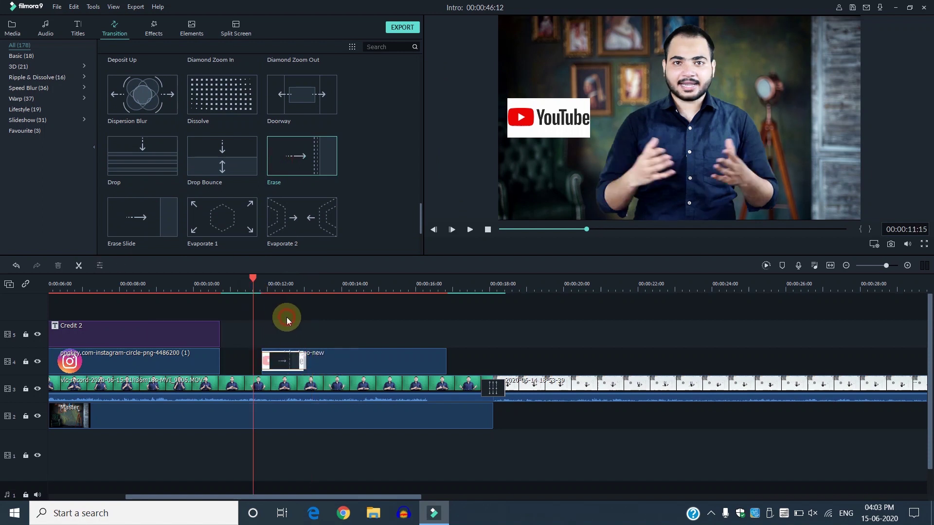
{"action": "key", "text": "space"}
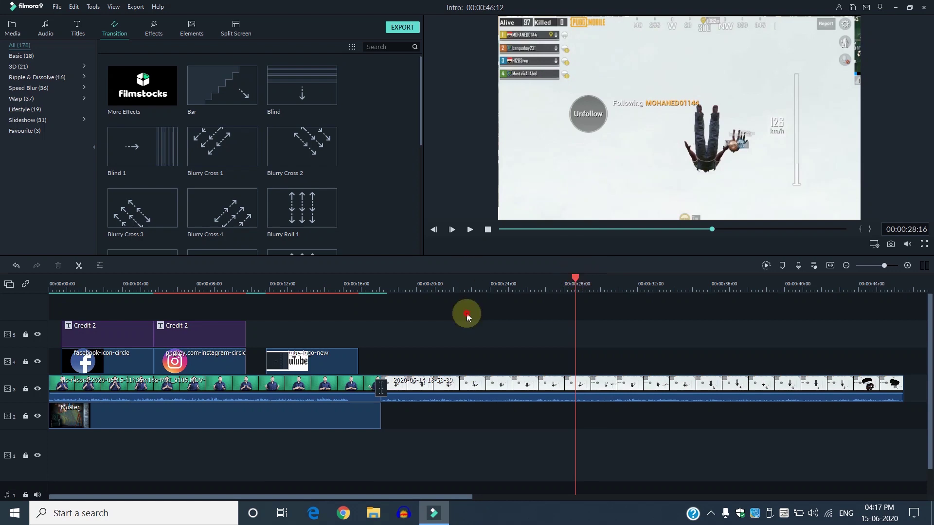
Step: Export the project to the computer as MP4 in Best quality, with a 10000 kbps video bit rate and 25 fps frame rate
{"action": "left_click", "coordinate": [404, 30]}
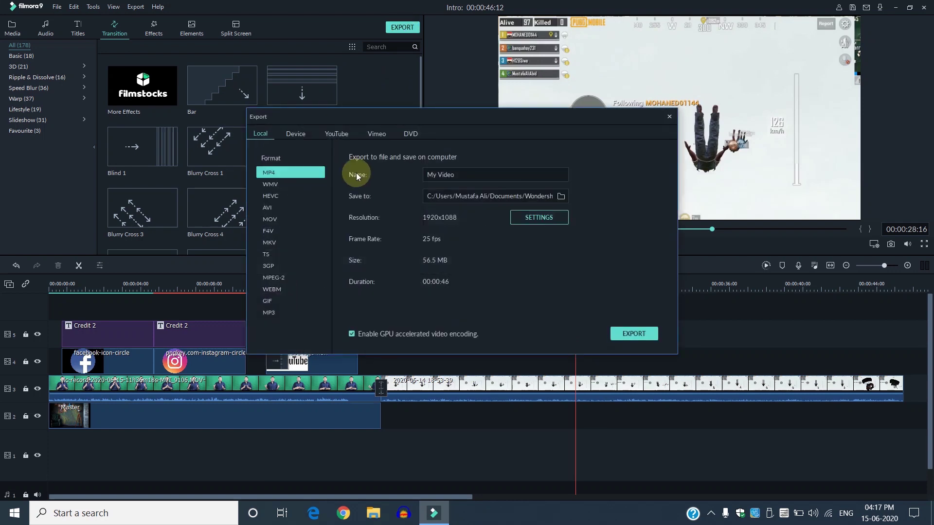
{"action": "left_click", "coordinate": [277, 174]}
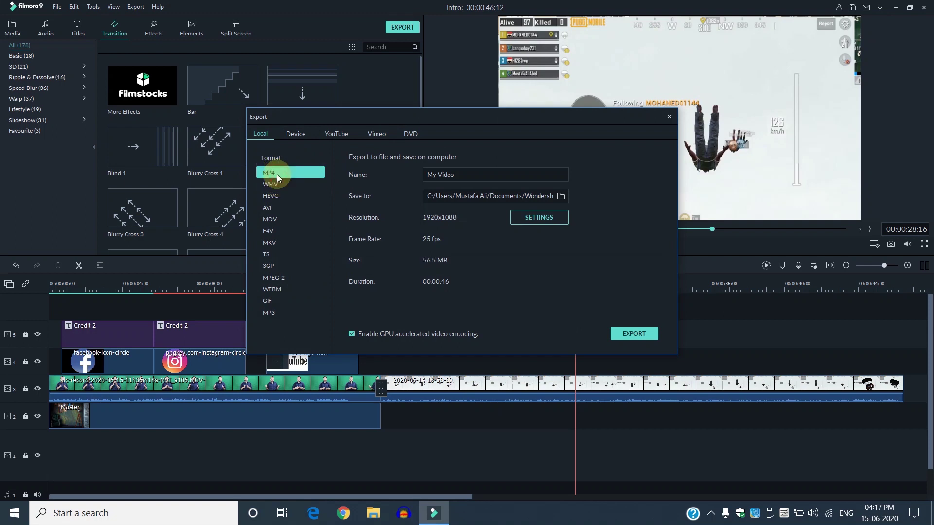
{"action": "left_click", "coordinate": [548, 217]}
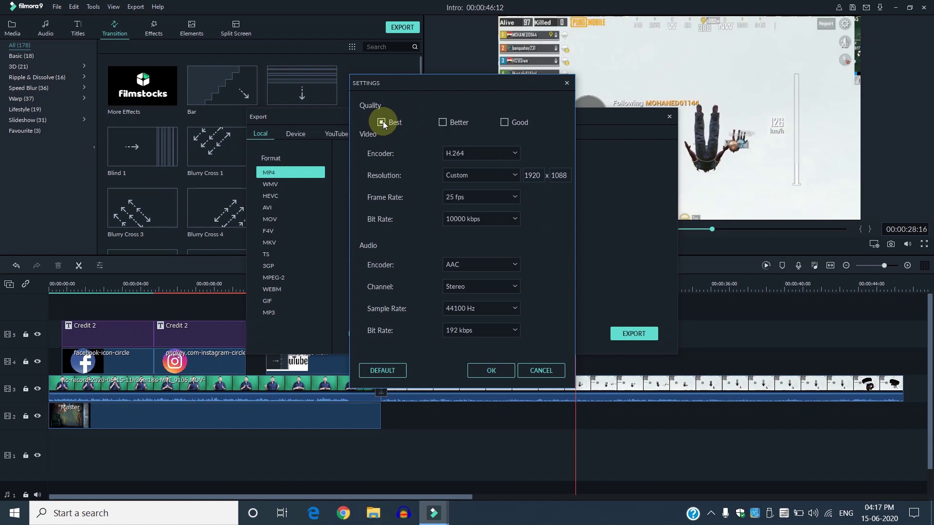
{"action": "left_click", "coordinate": [440, 123]}
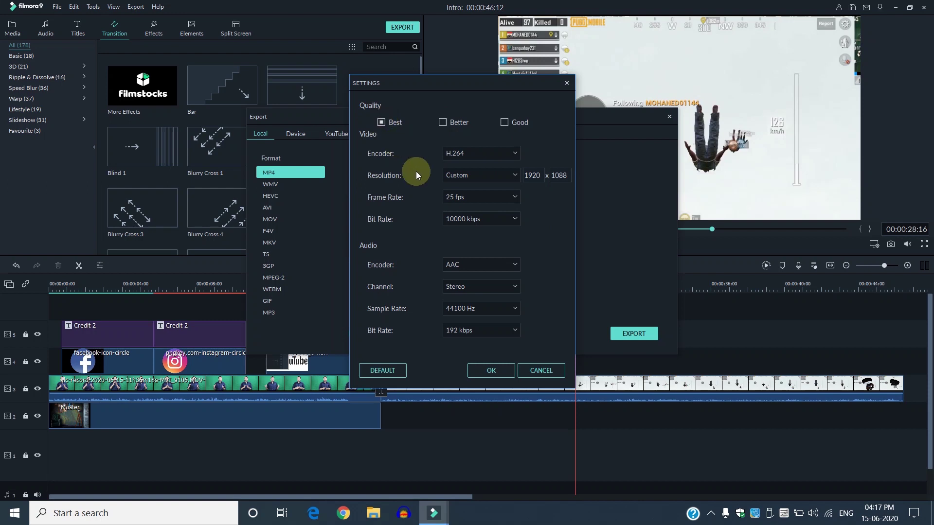
{"action": "left_click", "coordinate": [475, 221]}
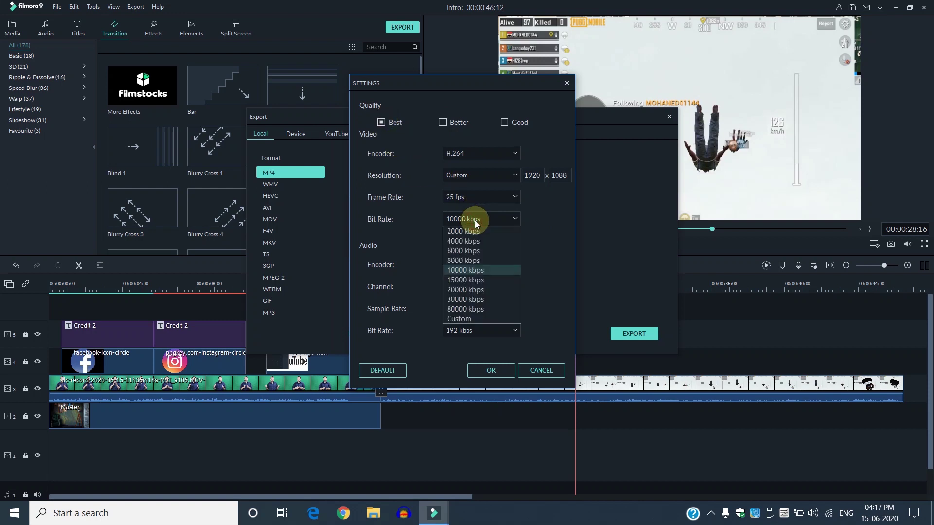
{"action": "left_click", "coordinate": [475, 271]}
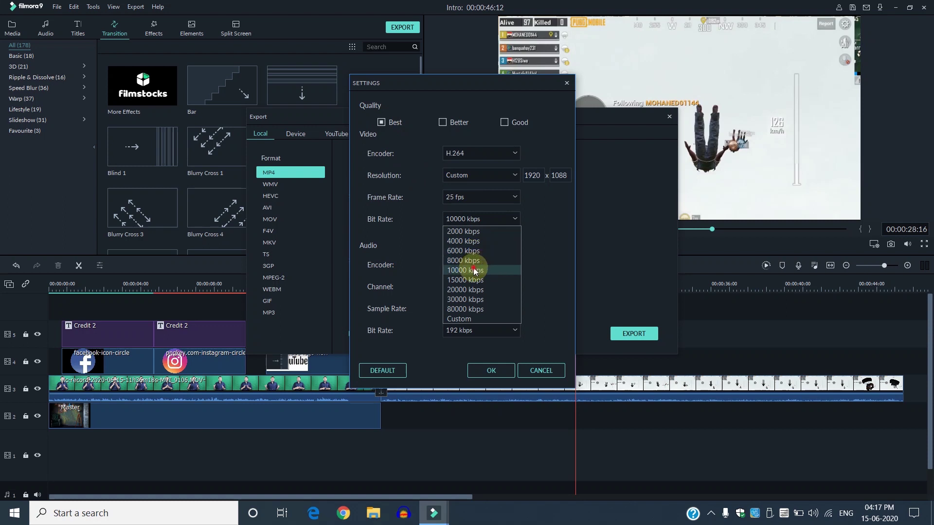
{"action": "left_click", "coordinate": [496, 196]}
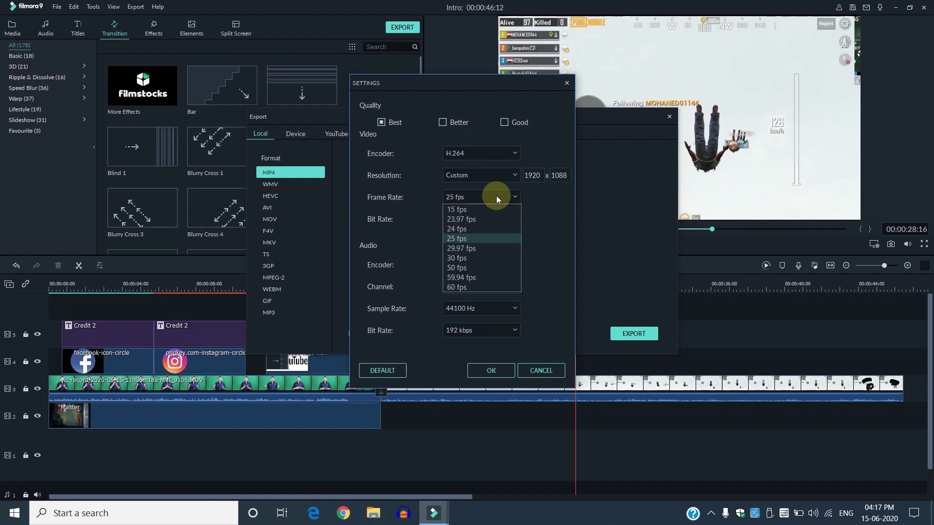
{"action": "left_click", "coordinate": [475, 238]}
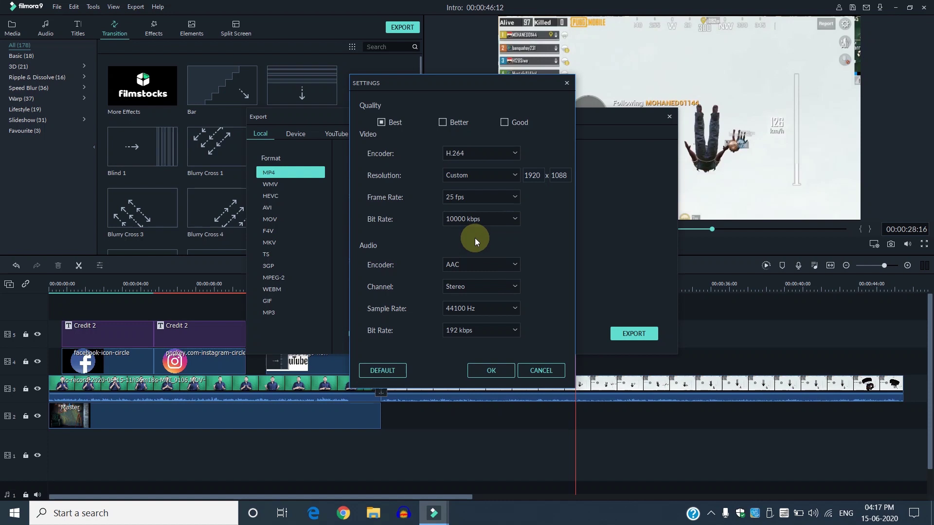
{"action": "left_click", "coordinate": [491, 371]}
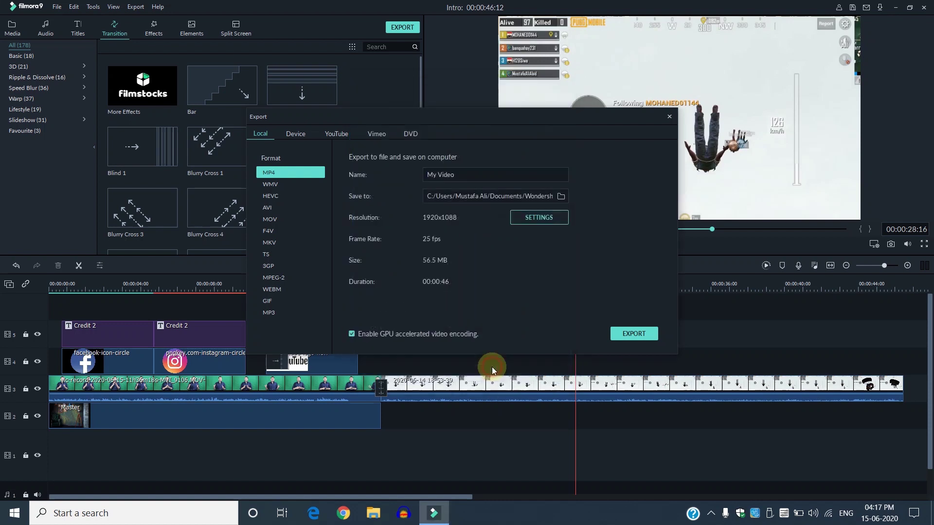
{"action": "left_click", "coordinate": [645, 337]}
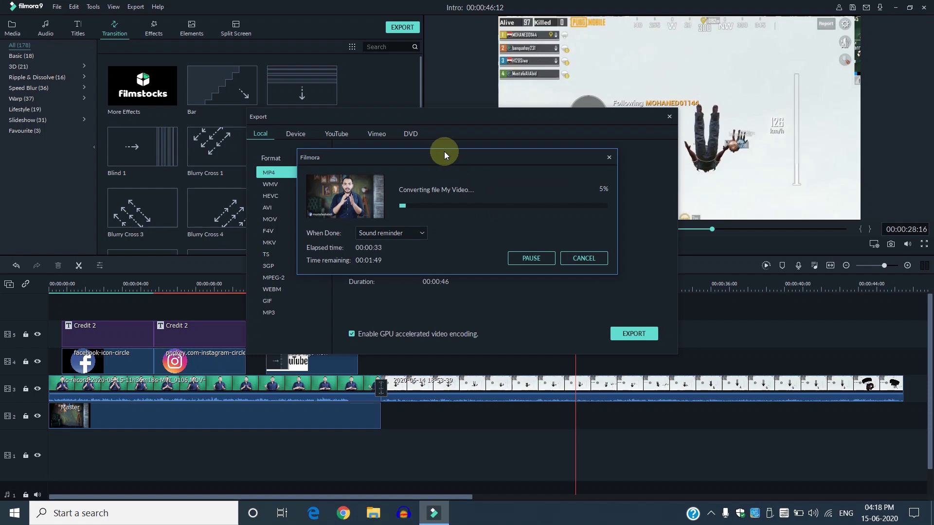
Step: Try Shut down computer and Do nothing as the export's completion action, and set it back to Sound reminder
{"action": "left_click_drag", "start_coordinate": [445, 153], "coordinate": [449, 153]}
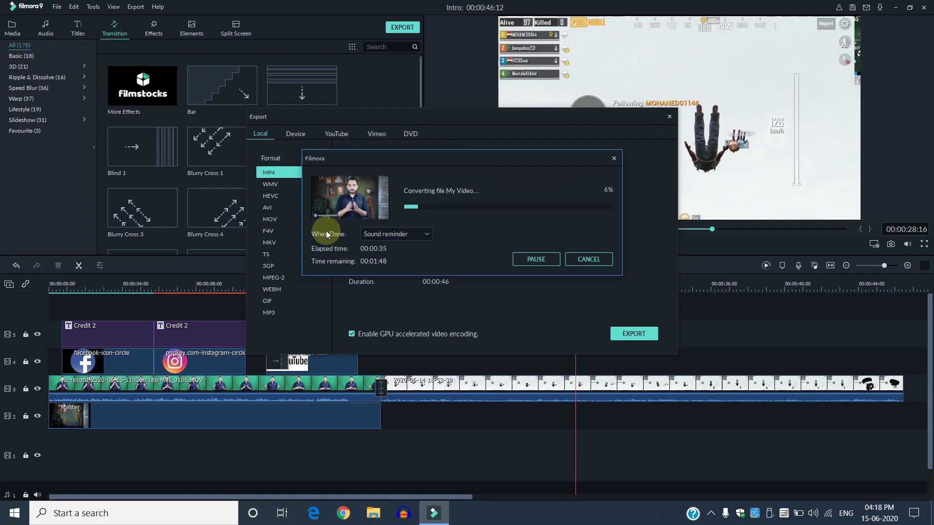
{"action": "left_click", "coordinate": [393, 236]}
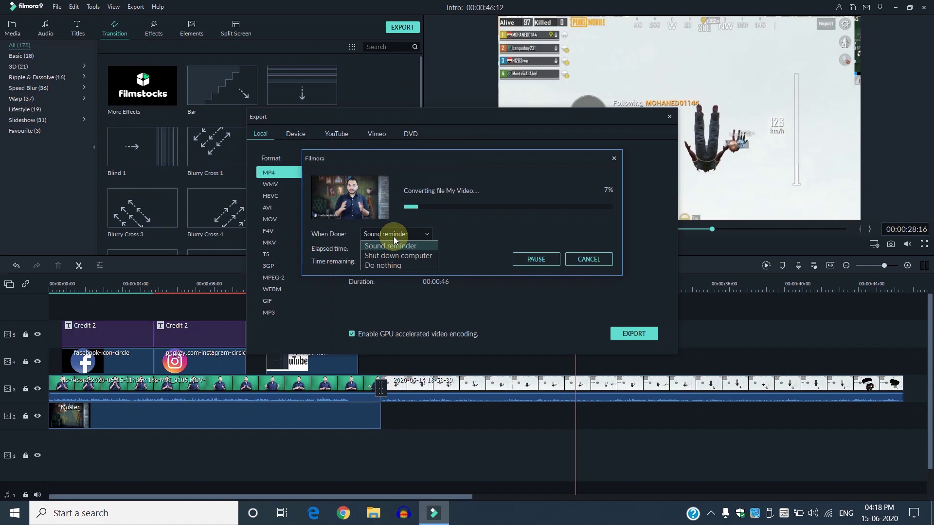
{"action": "left_click", "coordinate": [396, 247]}
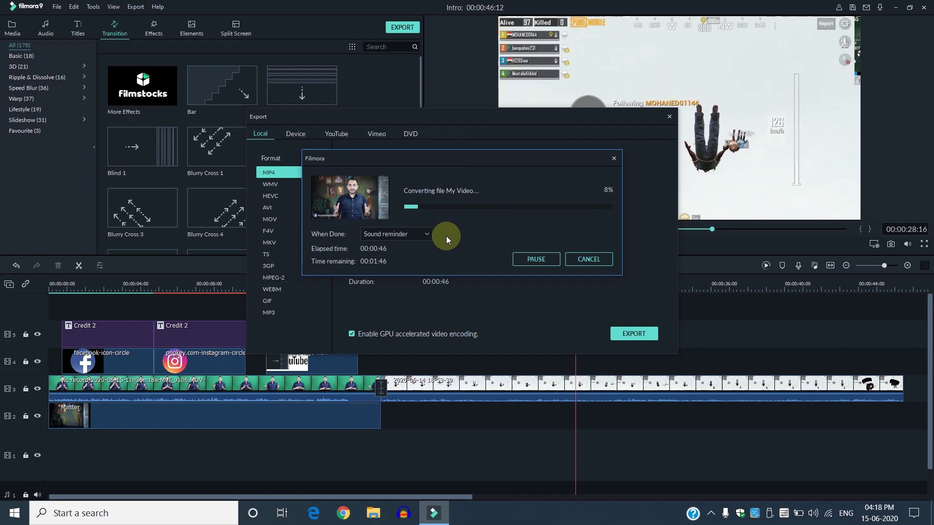
{"action": "left_click", "coordinate": [421, 234]}
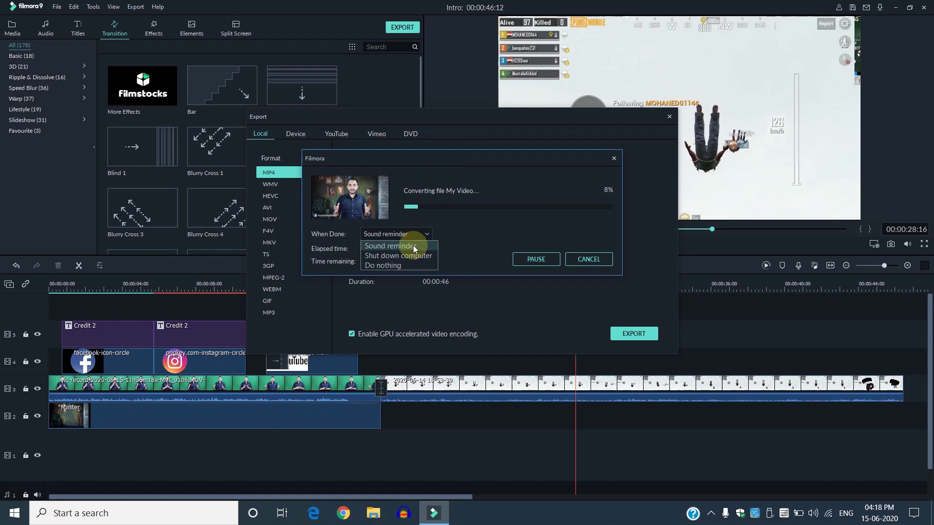
{"action": "left_click", "coordinate": [409, 256]}
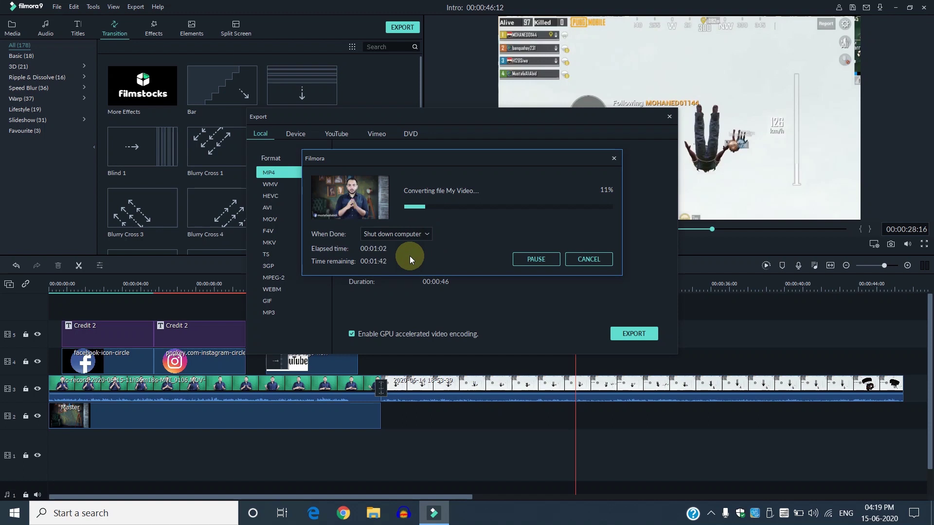
{"action": "left_click", "coordinate": [406, 242]}
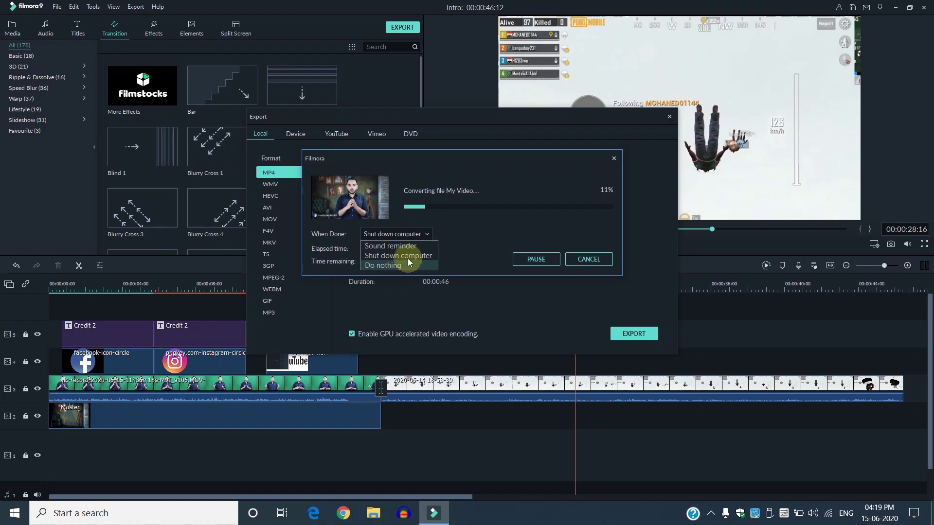
{"action": "left_click", "coordinate": [404, 269]}
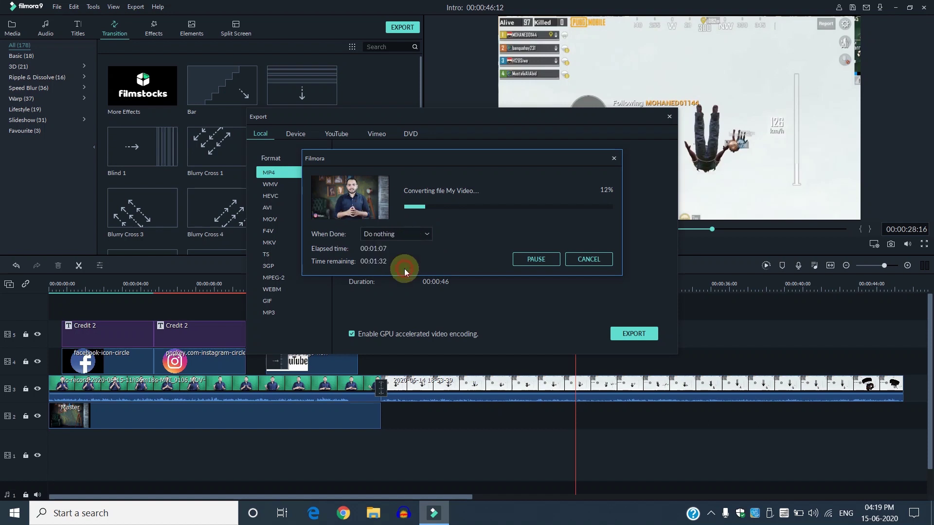
{"action": "left_click", "coordinate": [402, 235]}
{"action": "left_click", "coordinate": [402, 243]}
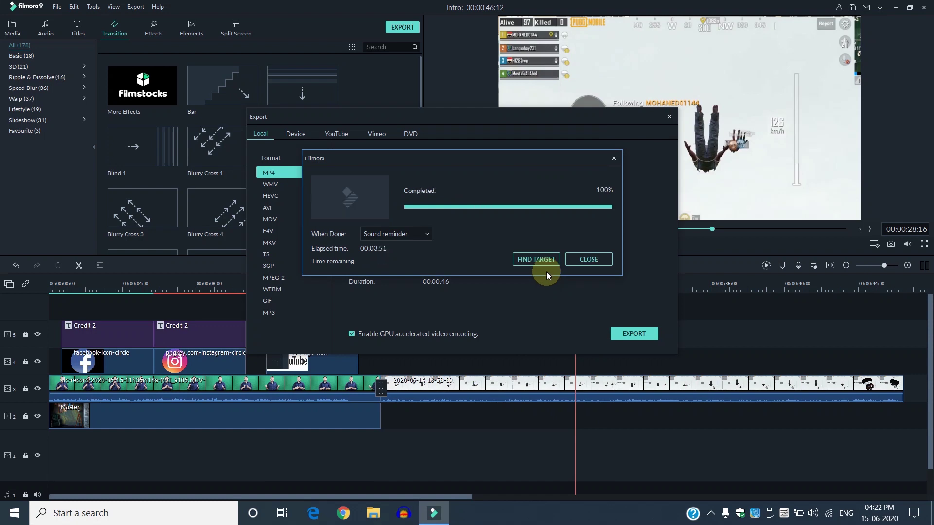
Step: Open the output folder containing the exported My Video file and toggle the computer's sound mute
{"action": "left_click", "coordinate": [541, 256]}
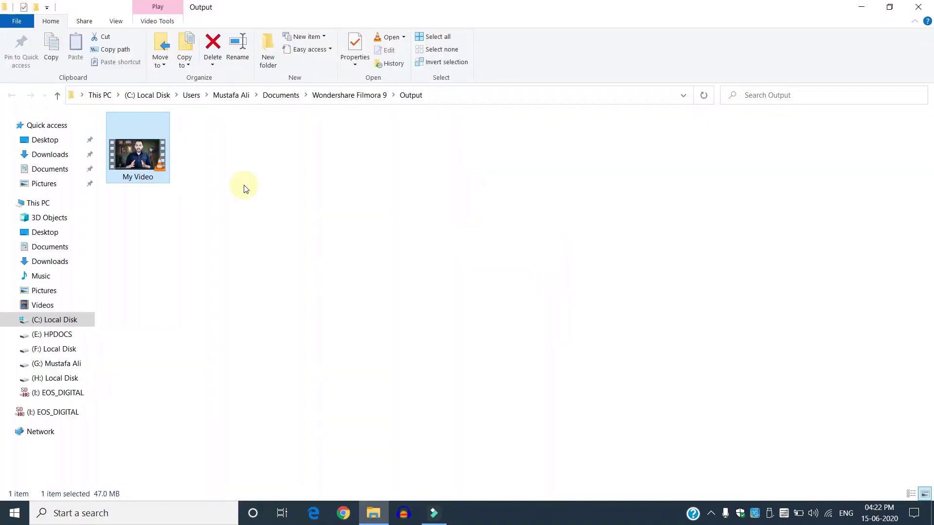
{"action": "key", "text": "XF86AudioMute"}
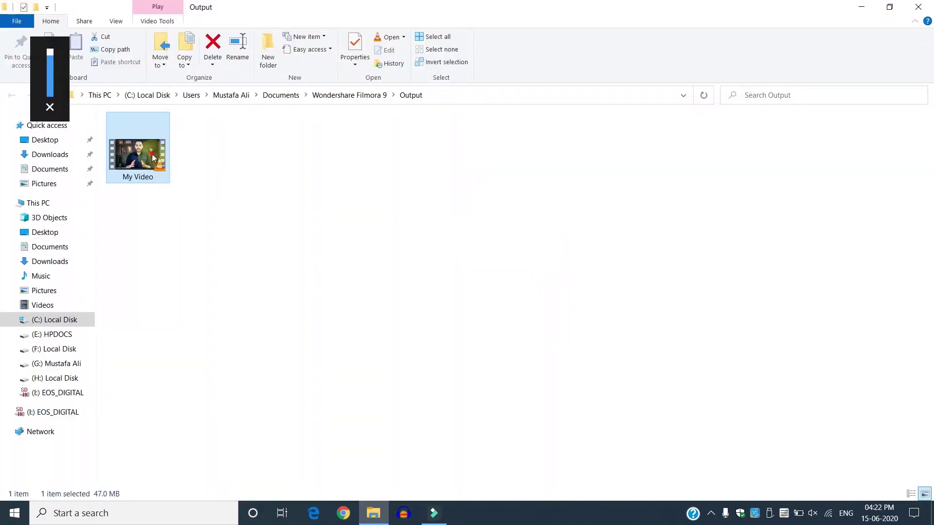